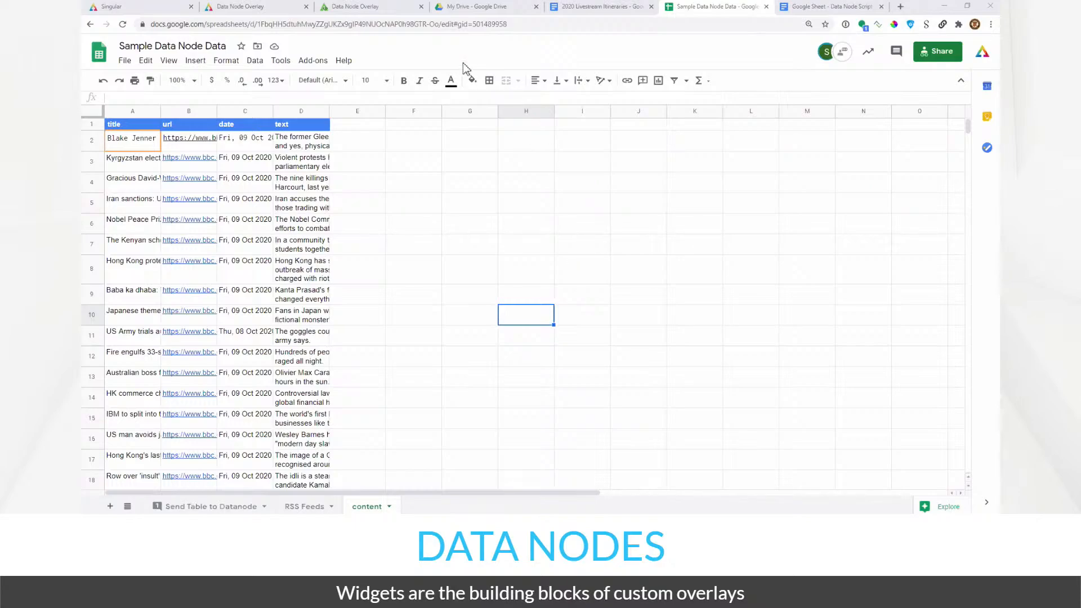
# - Review the spreadsheet's title, url, date and text column headers
pyautogui.click(440, 183)
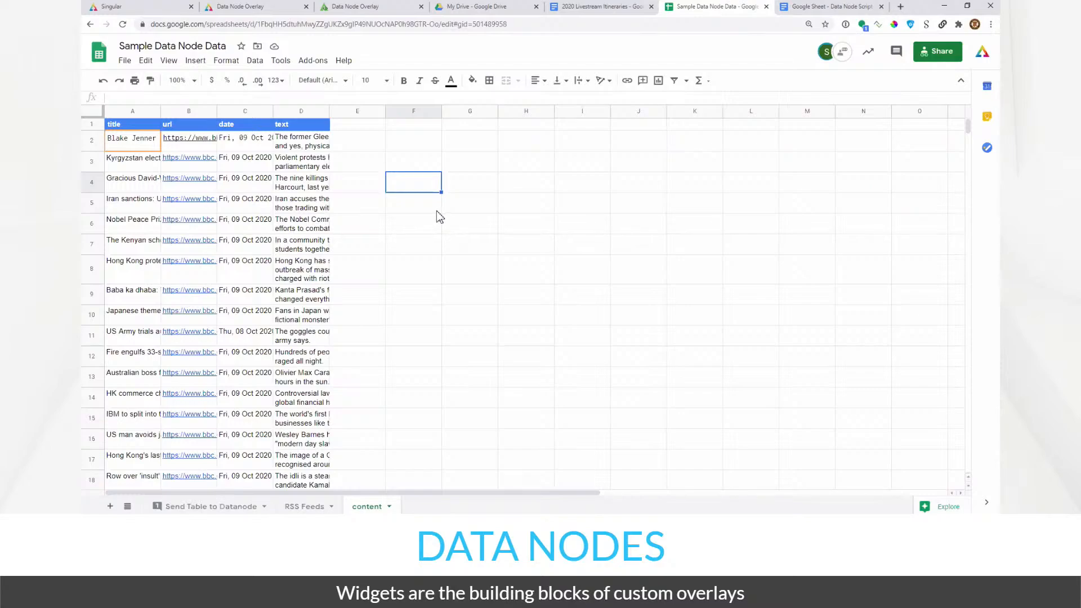
pyautogui.click(402, 227)
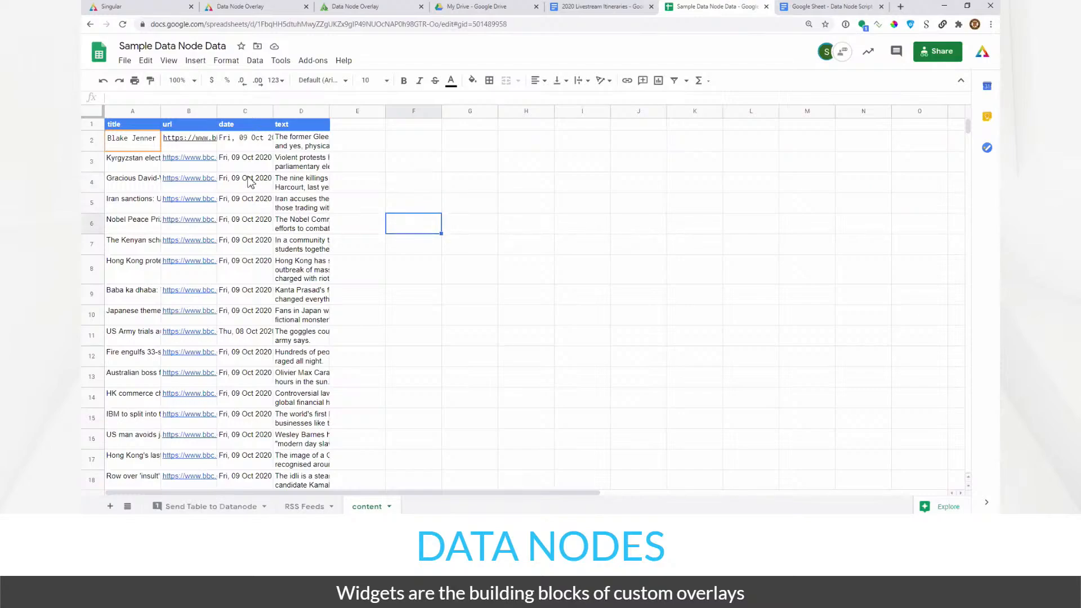
pyautogui.click(138, 126)
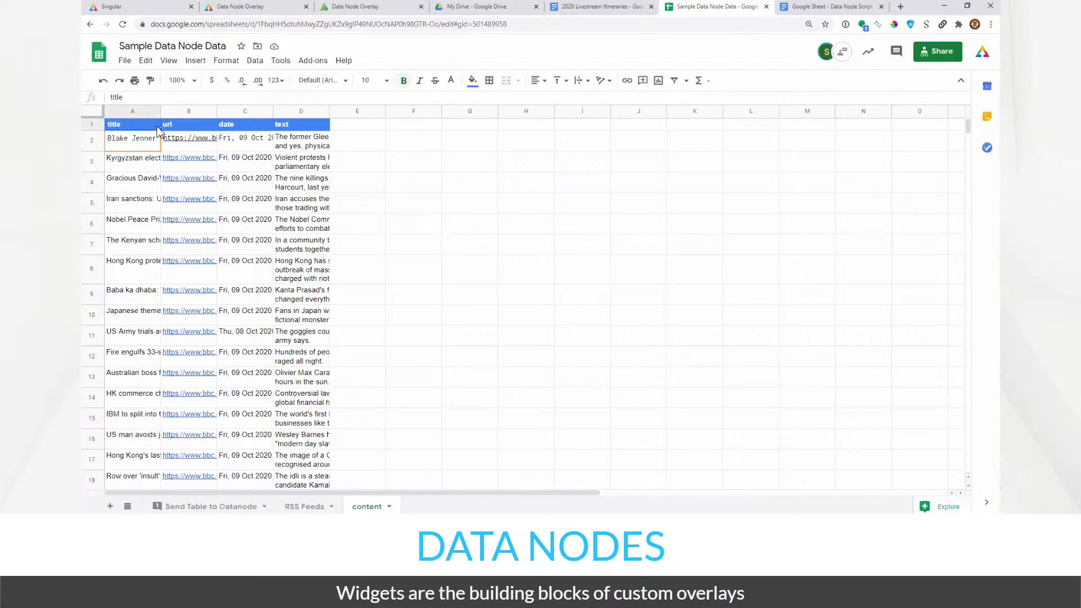
pyautogui.click(188, 125)
pyautogui.click(235, 125)
pyautogui.click(279, 124)
pyautogui.click(246, 126)
pyautogui.click(197, 125)
pyautogui.click(155, 125)
pyautogui.click(182, 125)
pyautogui.click(152, 128)
pyautogui.click(194, 128)
pyautogui.click(241, 129)
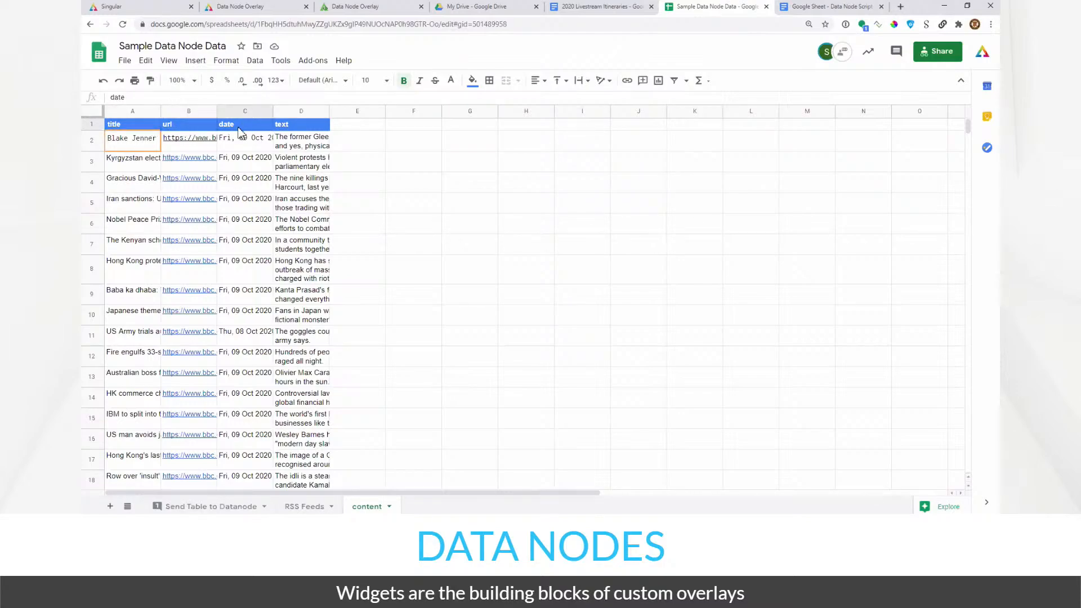
pyautogui.click(297, 129)
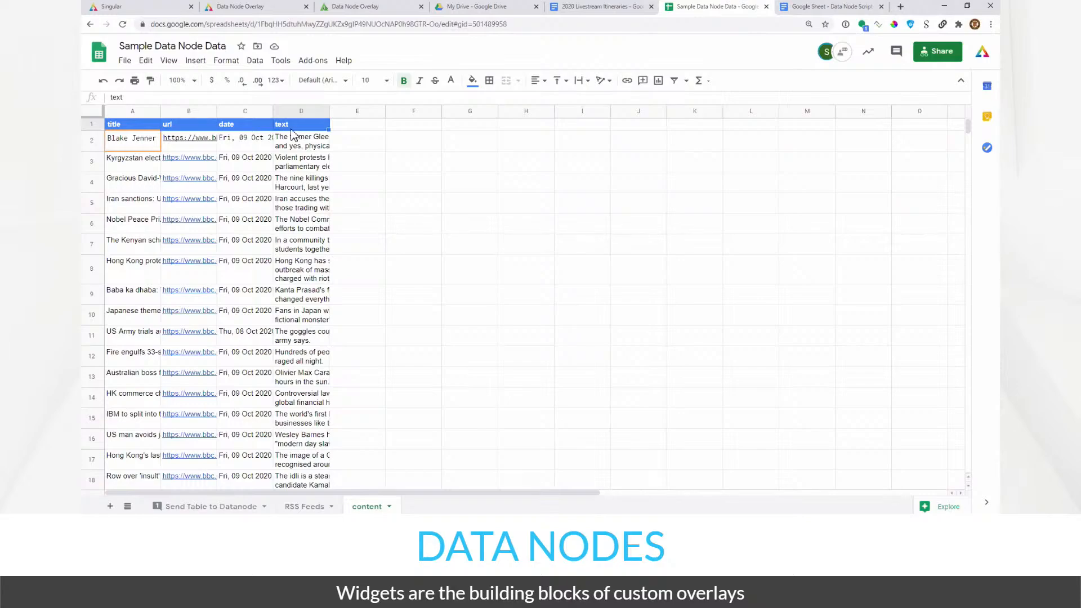
# - Copy the BBC feed URL from the A2 IMPORTFEED formula and load the RSS feed in a new tab
pyautogui.click(139, 145)
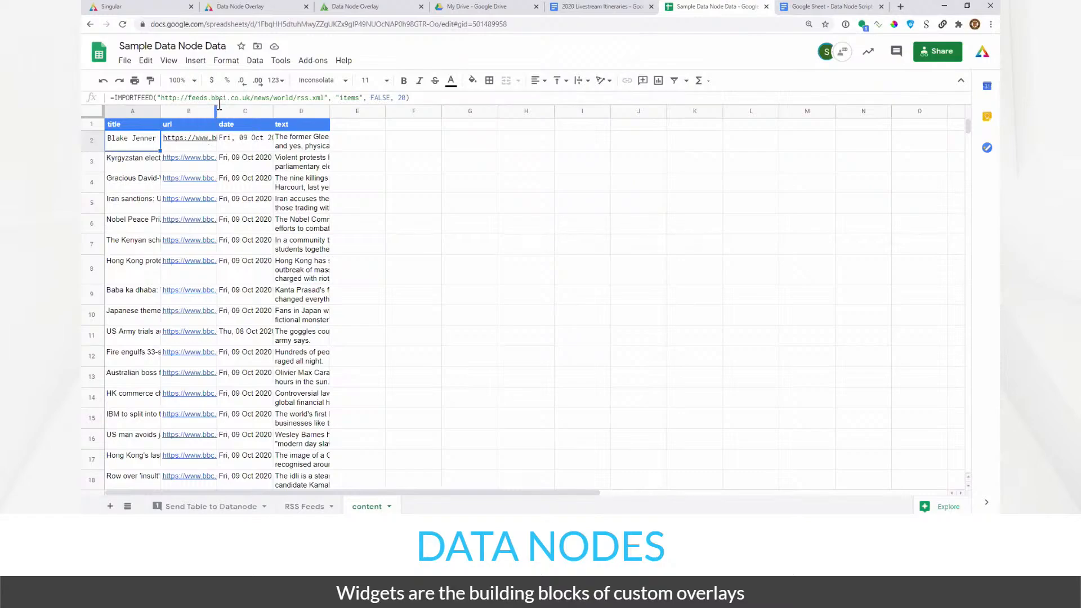
pyautogui.click(220, 99)
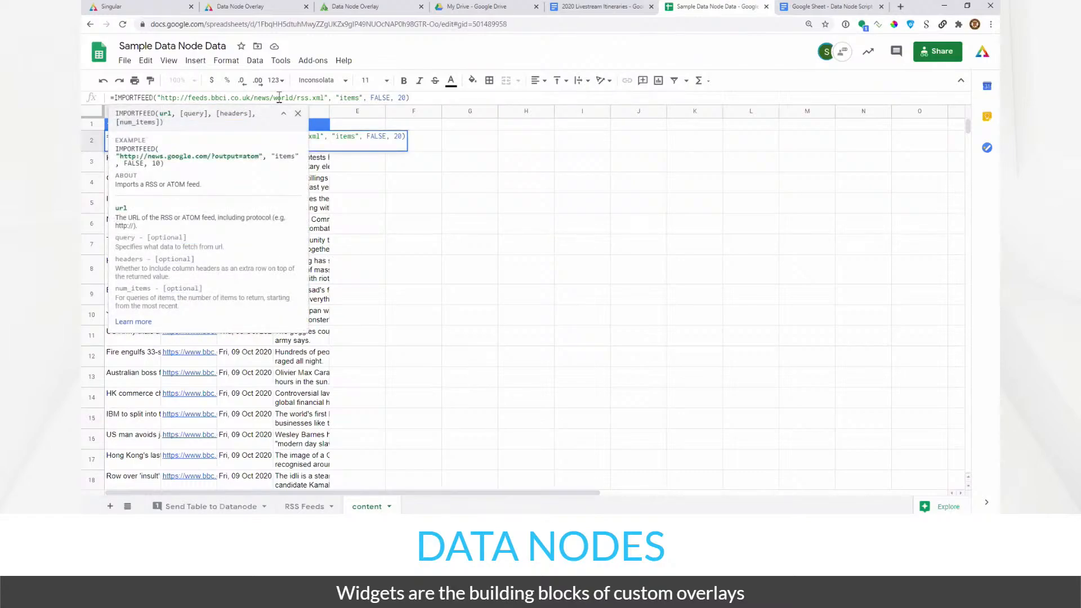
pyautogui.moveTo(321, 99); pyautogui.dragTo(190, 99)
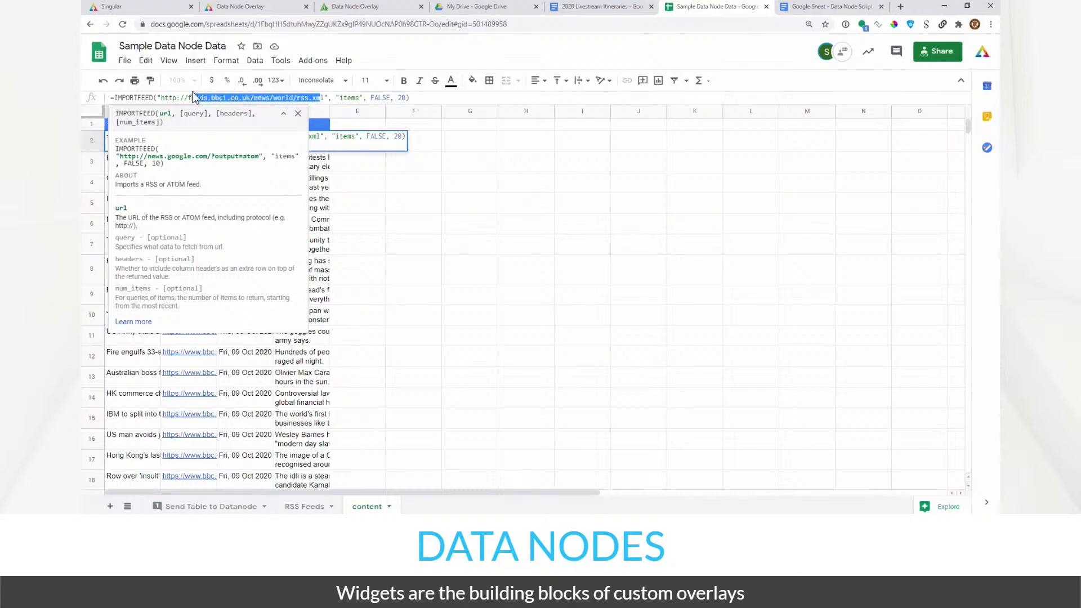
pyautogui.click(325, 99)
pyautogui.moveTo(325, 99); pyautogui.dragTo(162, 100)
pyautogui.hotkey('ctrl', 'c')
pyautogui.hotkey('ctrl', 't')
pyautogui.hotkey('ctrl', 'v')
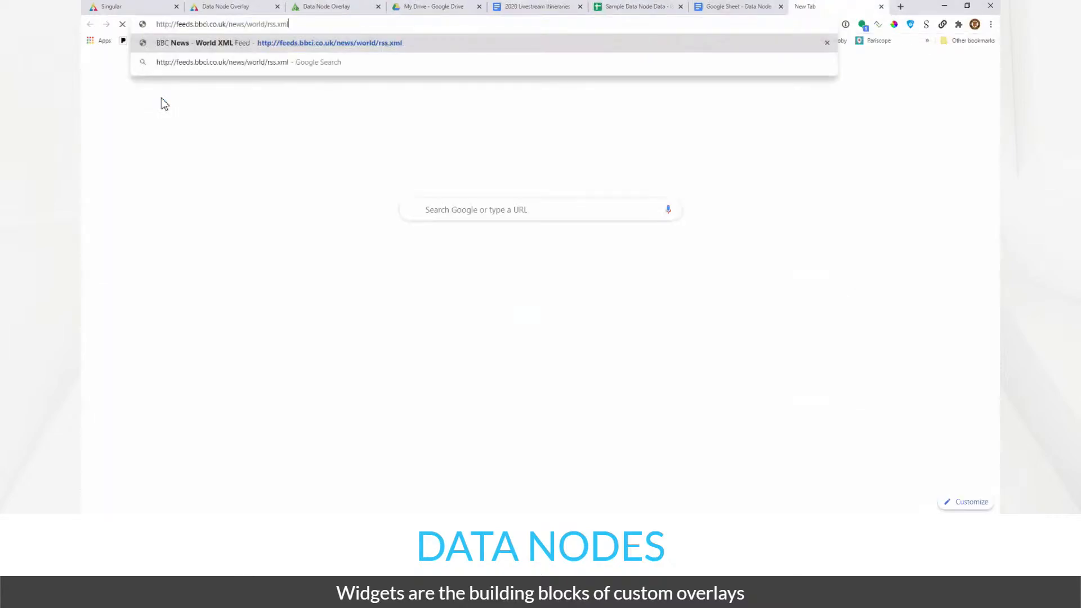
pyautogui.press('Return')
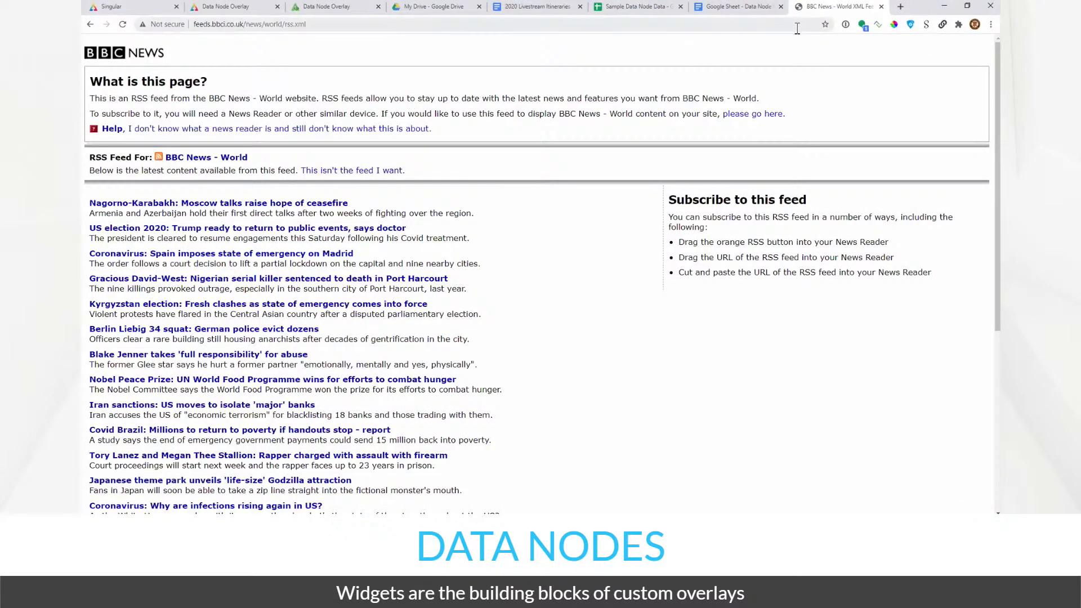
# - Close the BBC RSS feed, leave the A2 formula unchanged, and switch to the shared Mac desktop
pyautogui.click(882, 7)
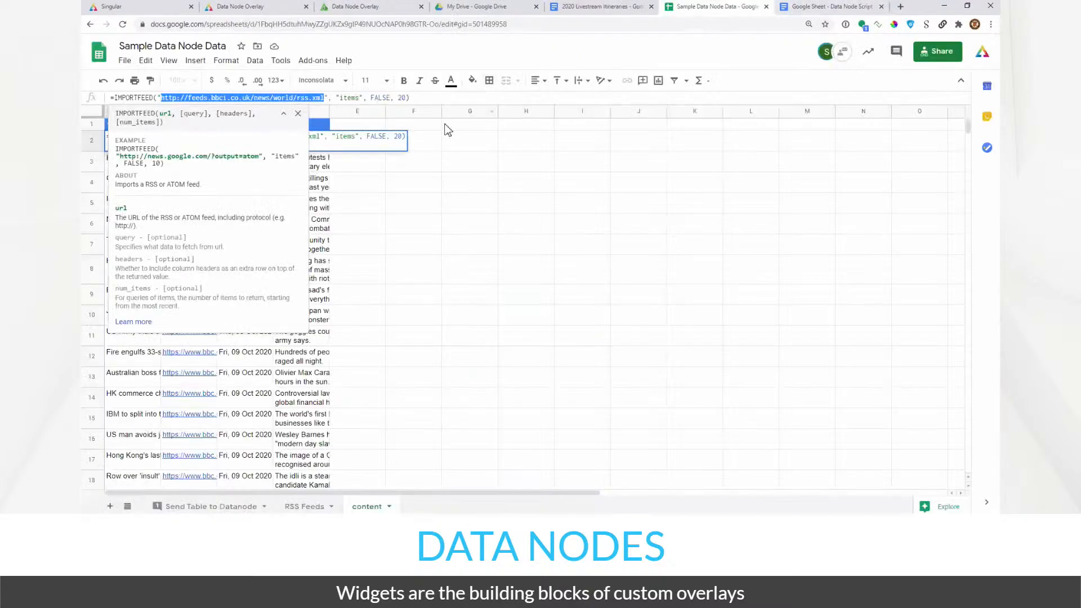
pyautogui.click(410, 204)
pyautogui.click(120, 142)
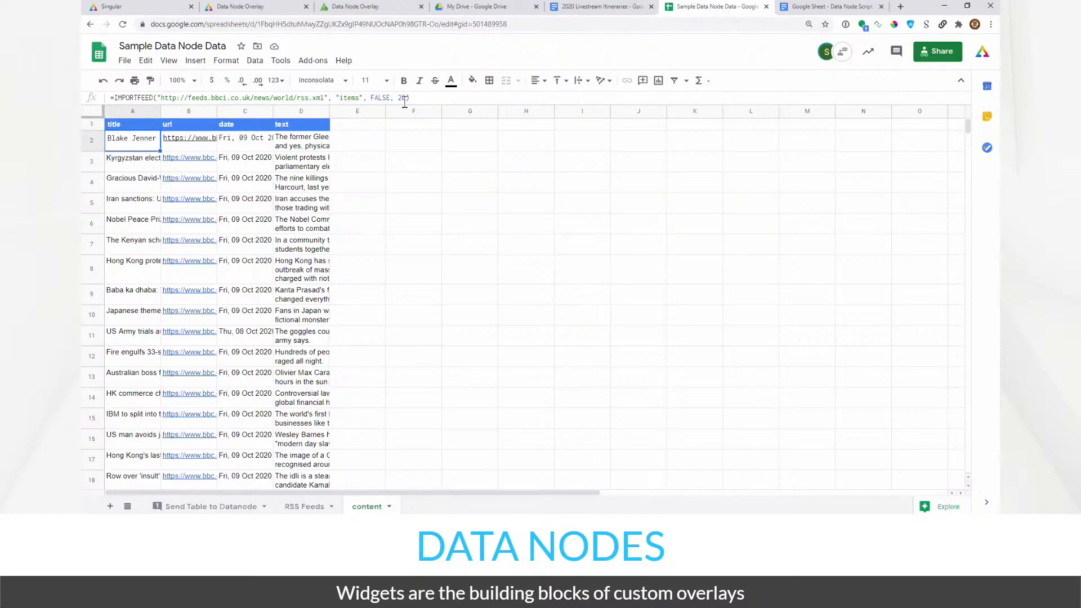
pyautogui.scroll(-3, 135, 352)
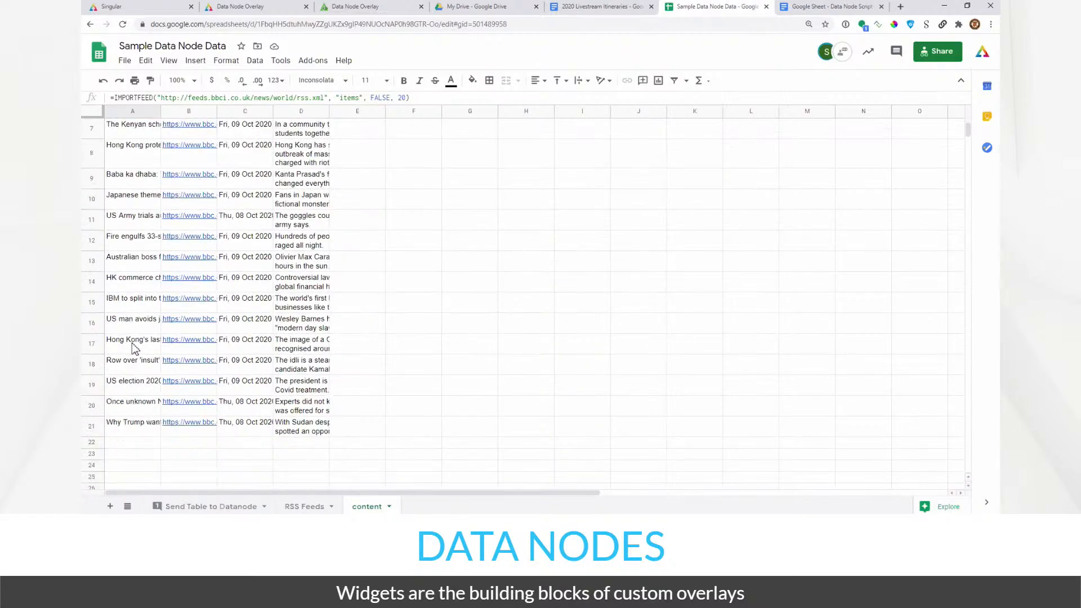
pyautogui.scroll(3, 140, 384)
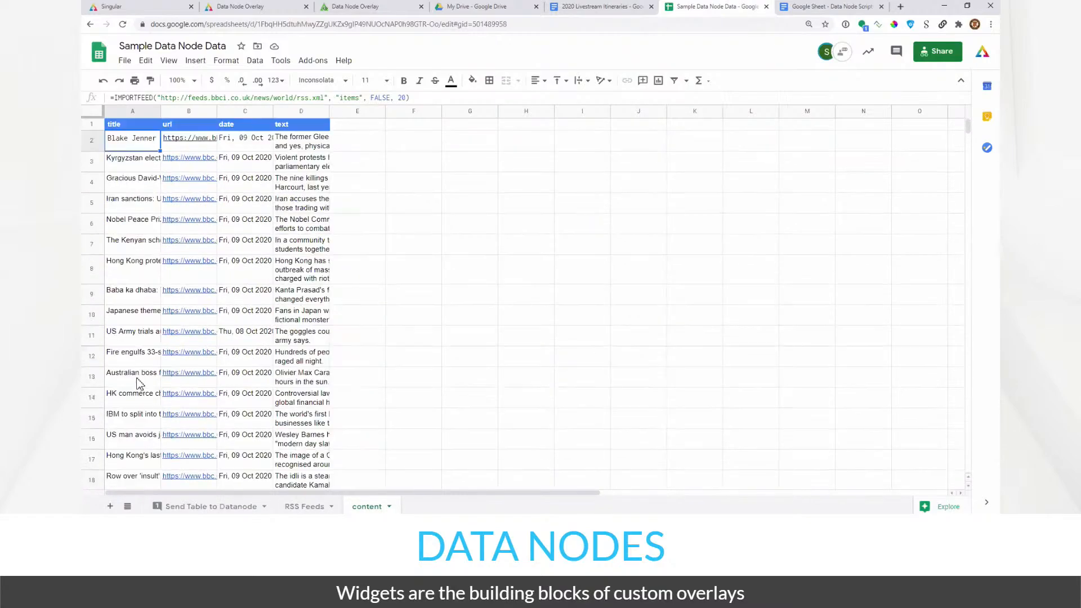
pyautogui.click(241, 145)
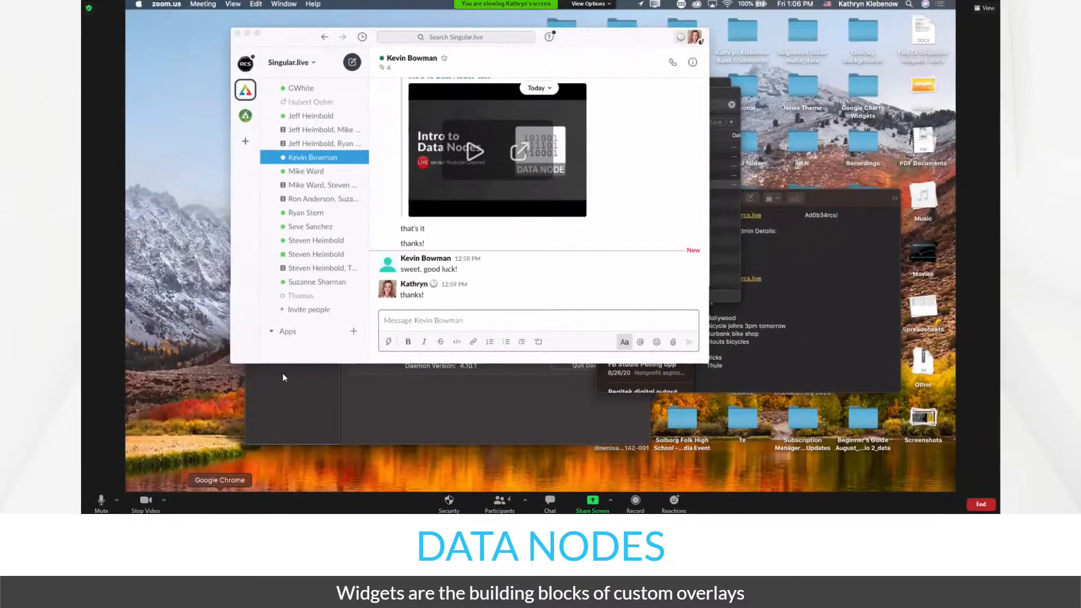
pyautogui.hotkey('ctrl', 'Right')
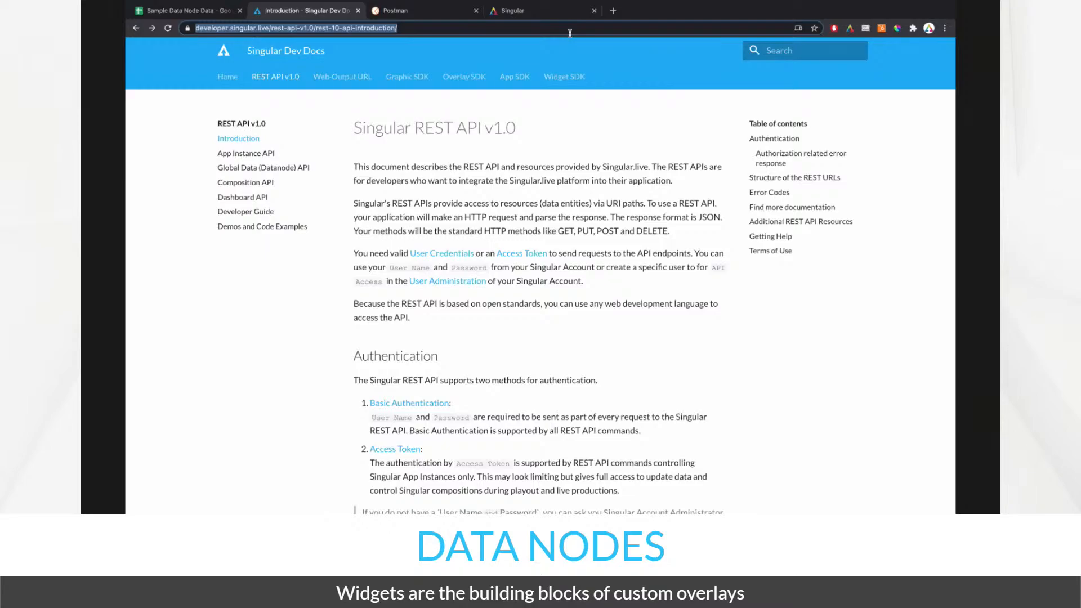
# - Open the Singular developer docs home page at developer.singular.live
pyautogui.write('seve')
pyautogui.press('BackSpace')
pyautogui.press('BackSpace')
pyautogui.press('BackSpace')
pyautogui.press('Escape')
pyautogui.write('deve')
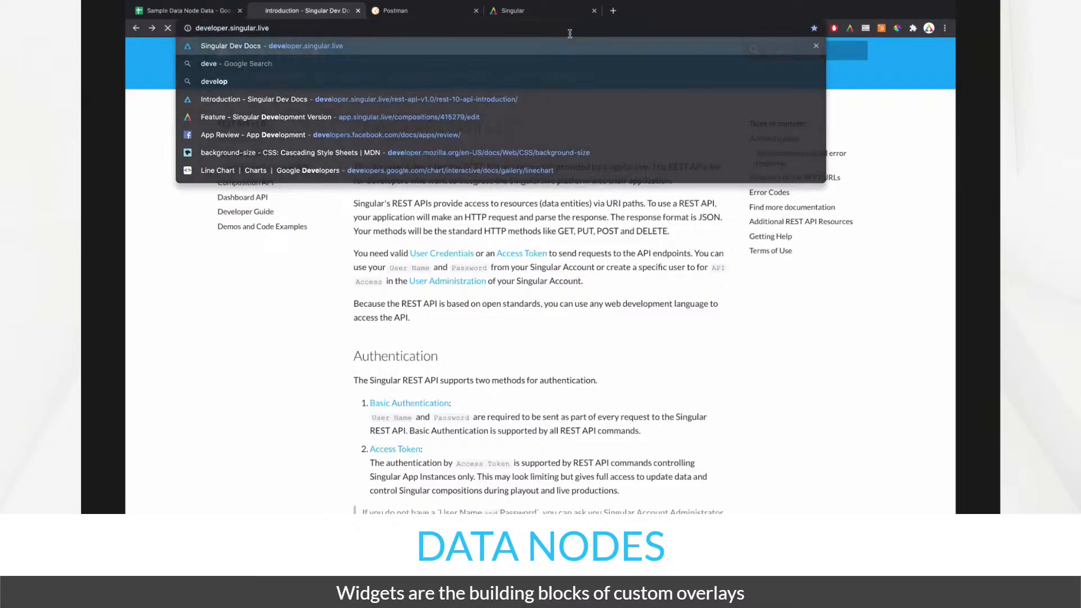
pyautogui.press('Return')
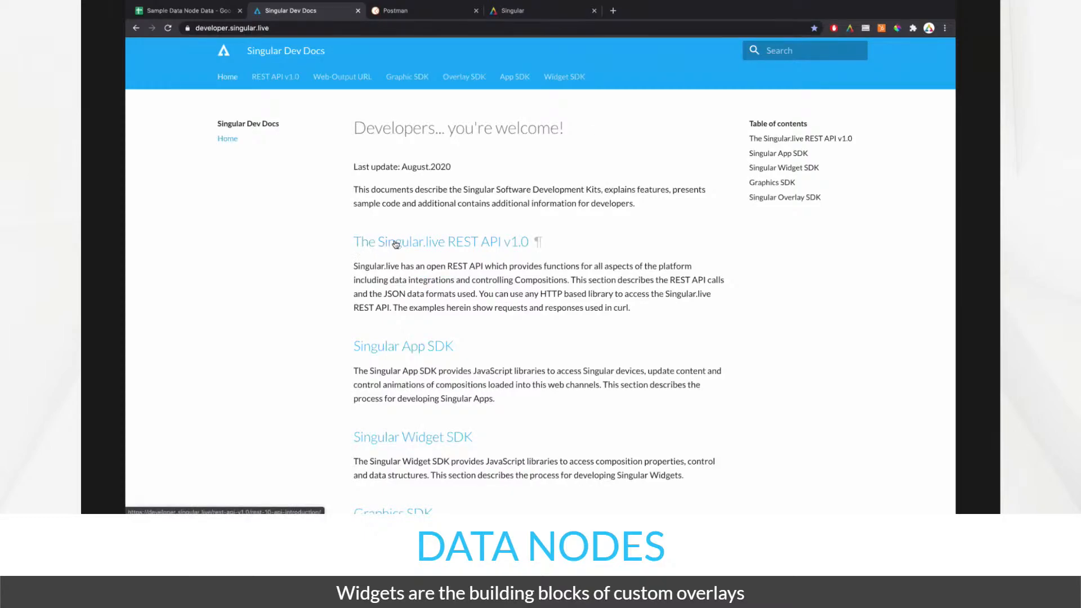
# - Open The Singular.live REST API v1.0 introduction and scroll down to the Postman documentation line
pyautogui.click(424, 243)
pyautogui.scroll(-2, 439, 223)
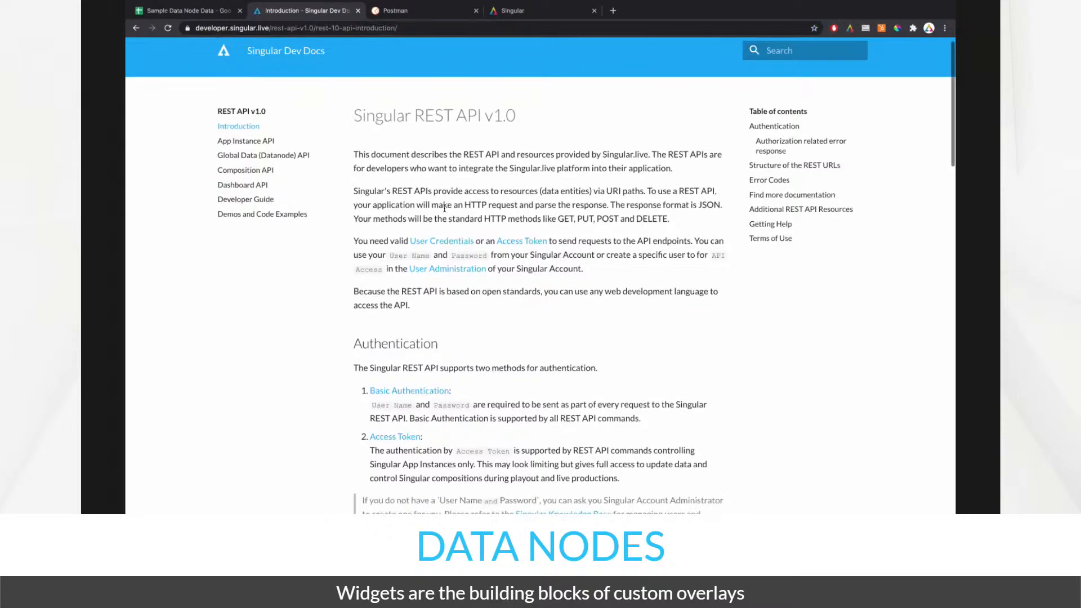
pyautogui.moveTo(415, 264); pyautogui.dragTo(350, 106)
pyautogui.click(368, 122)
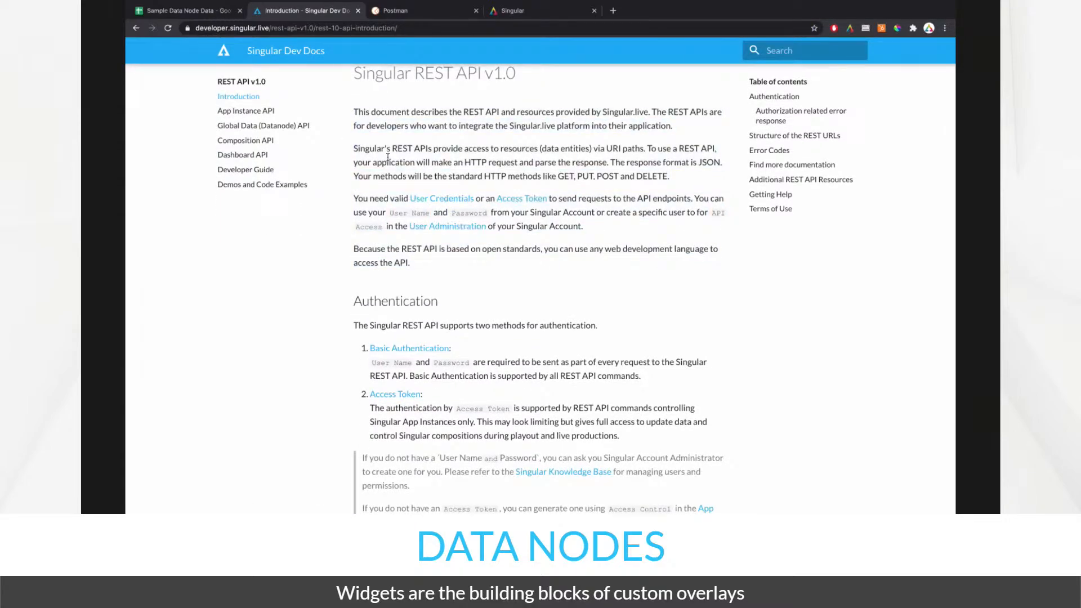
pyautogui.scroll(-1, 388, 157)
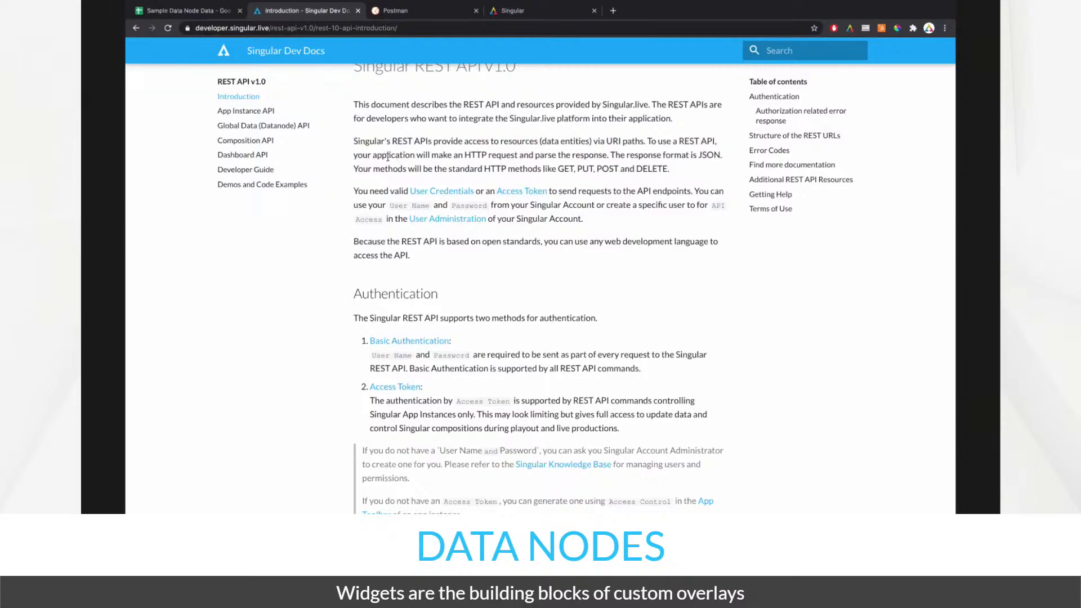
pyautogui.scroll(-6, 388, 157)
pyautogui.scroll(-15, 388, 160)
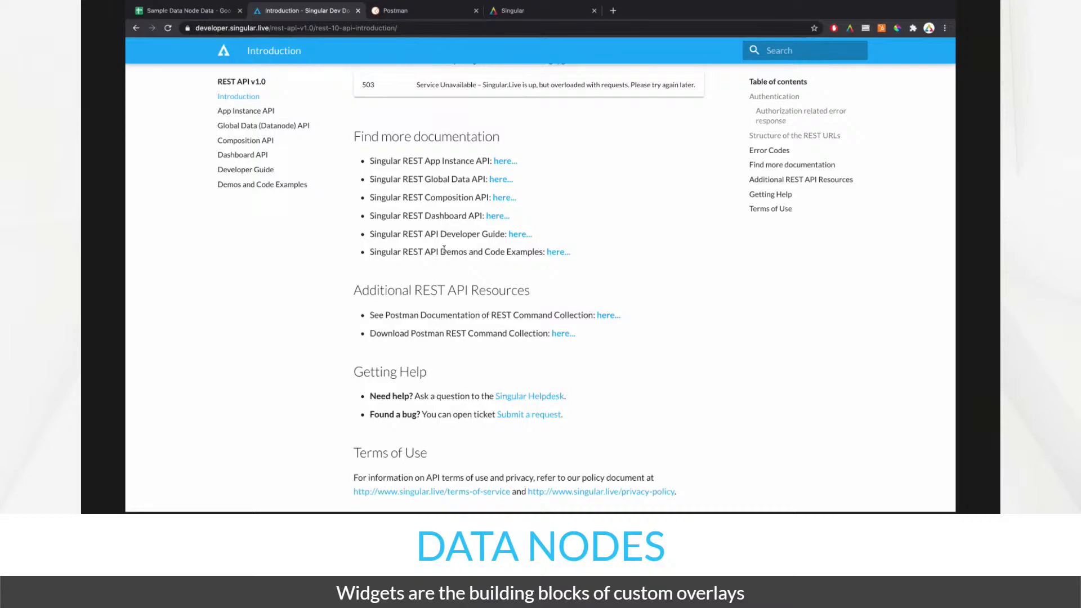
pyautogui.scroll(-1, 443, 250)
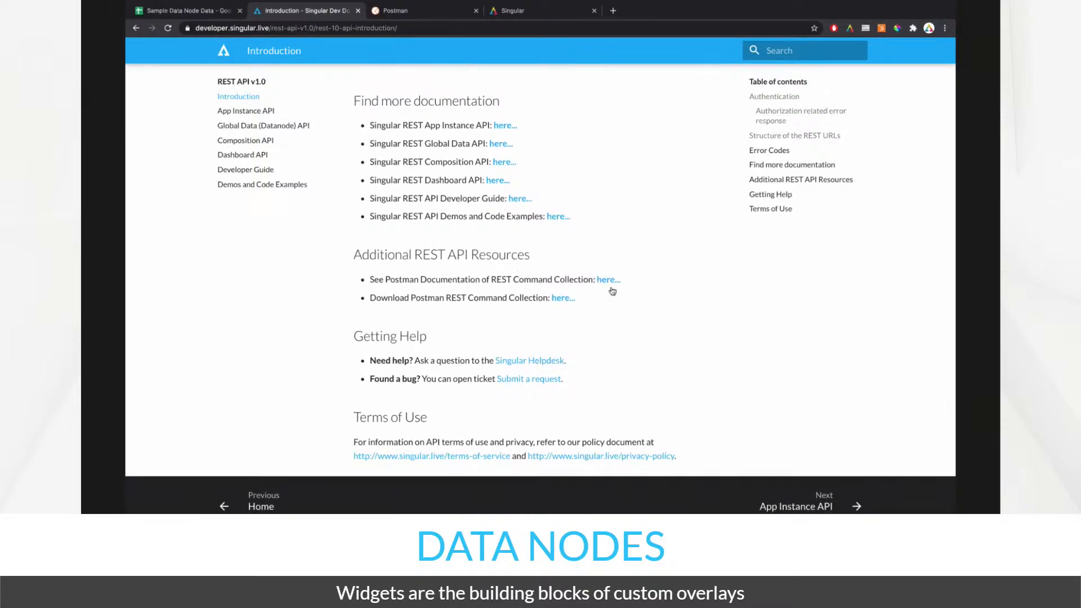
pyautogui.moveTo(370, 279); pyautogui.dragTo(615, 280)
pyautogui.click(422, 307)
pyautogui.click(558, 303)
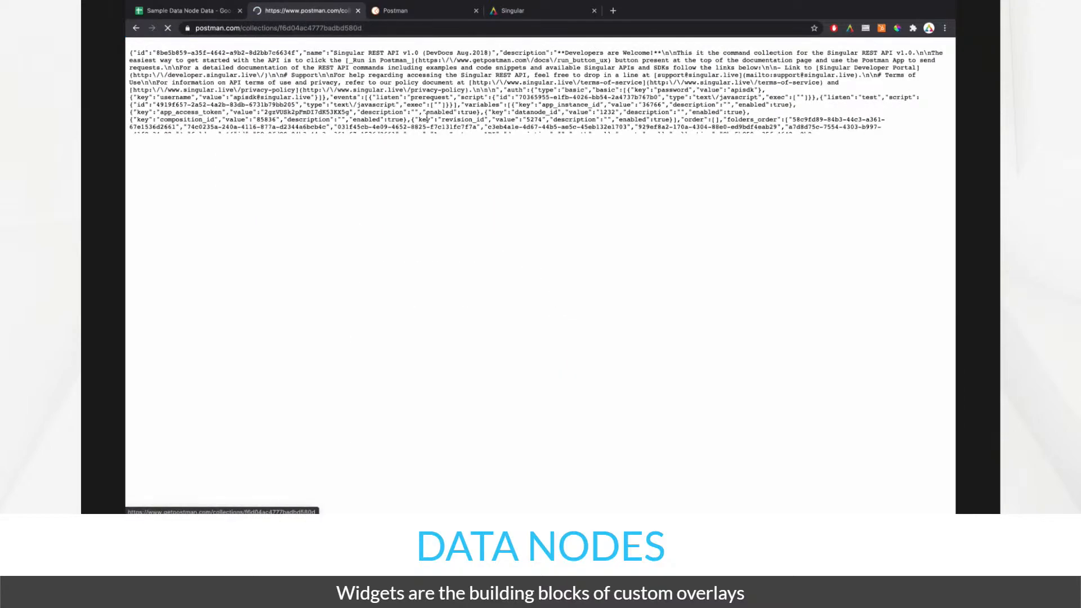
pyautogui.click(387, 29)
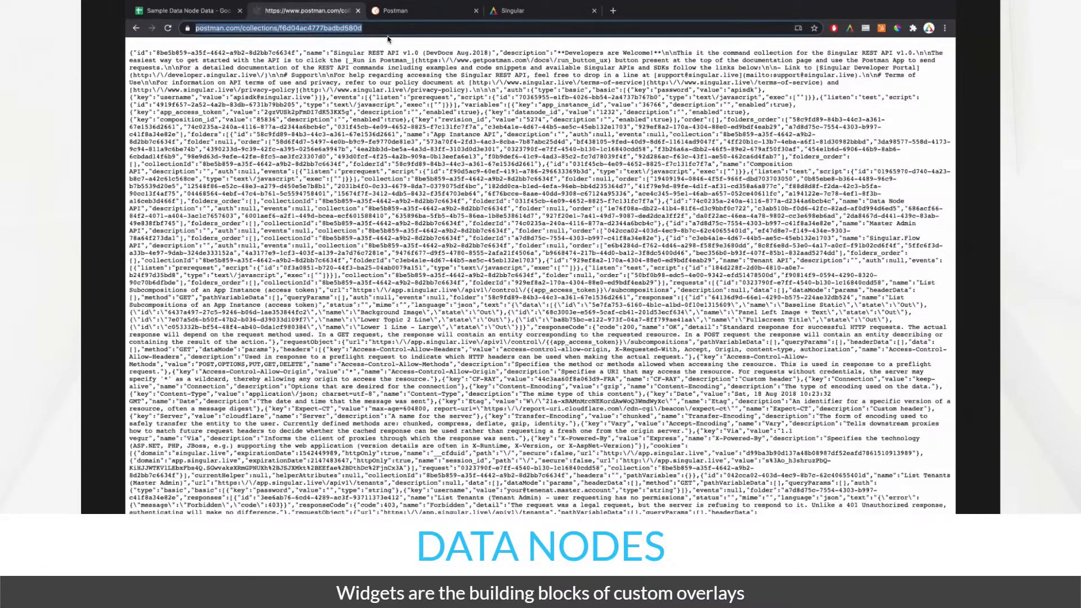
pyautogui.click(136, 28)
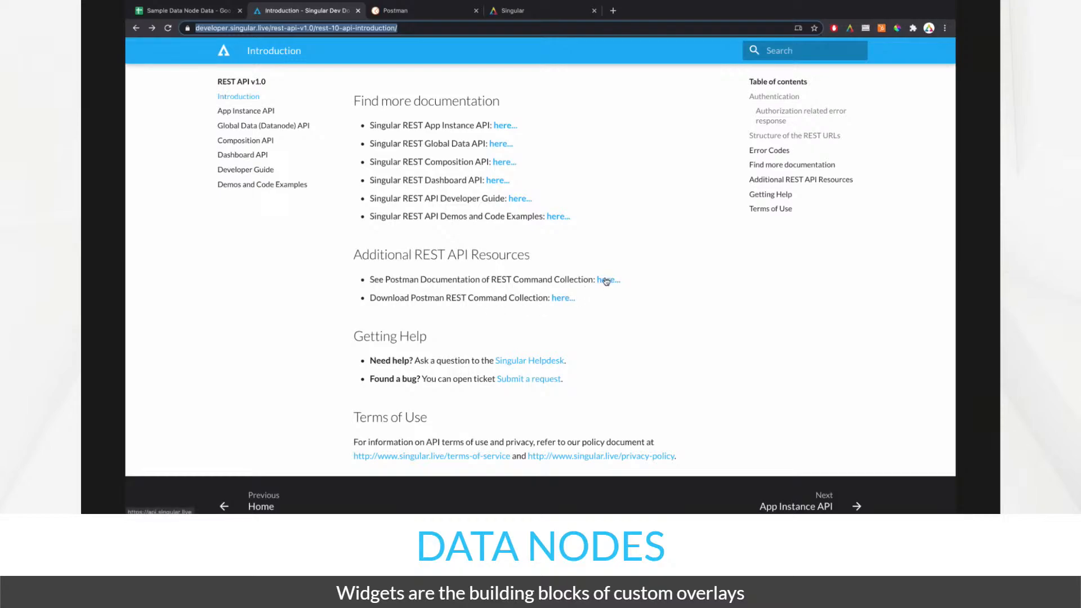
# - Open the Postman documentation of the Singular command collection
pyautogui.click(442, 280)
pyautogui.click(603, 280)
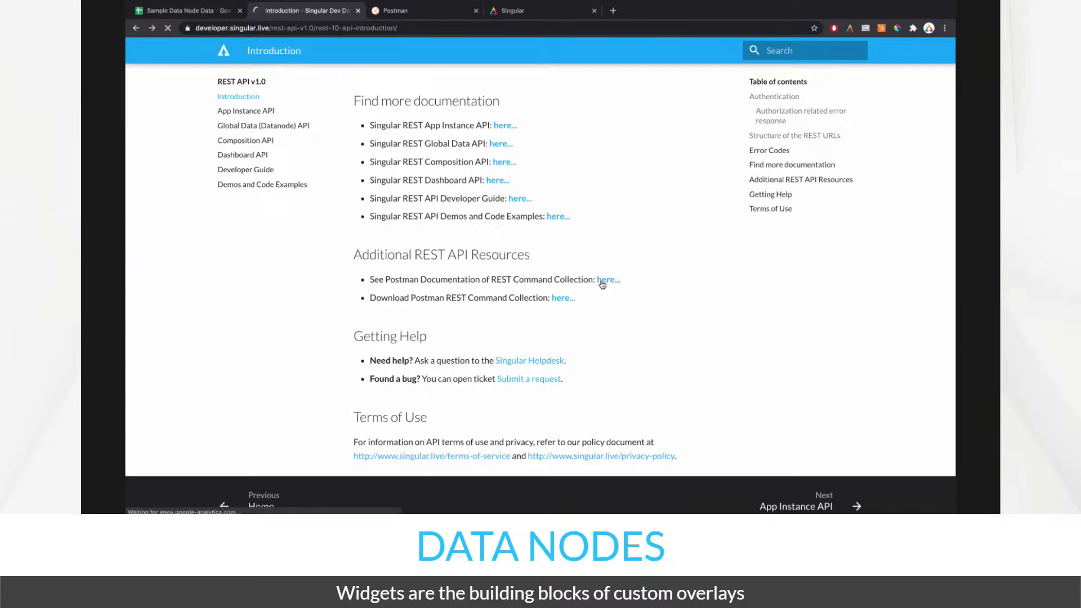
pyautogui.click(410, 12)
pyautogui.click(325, 14)
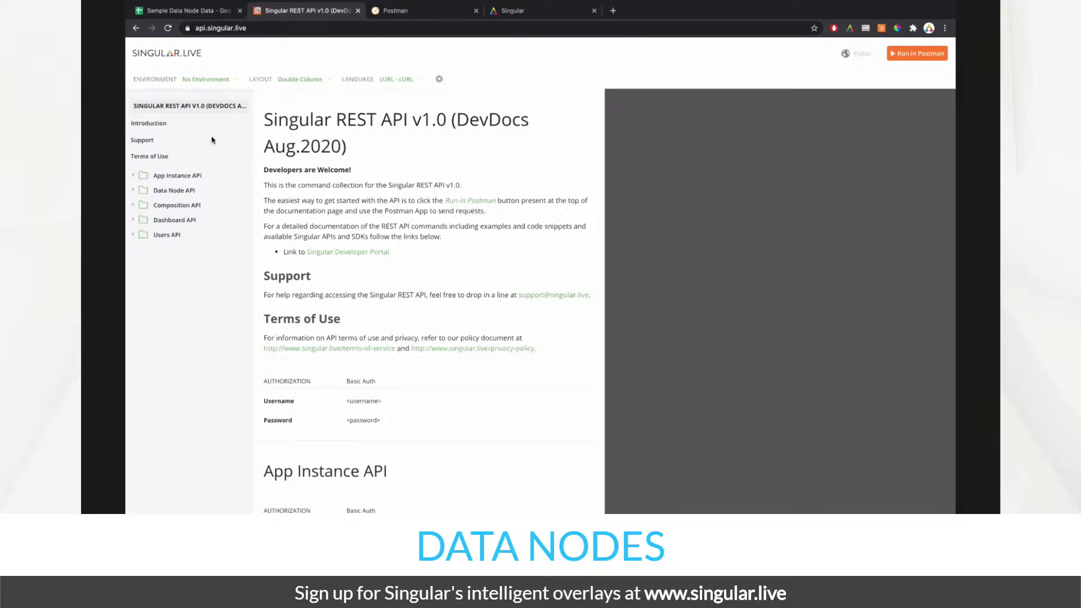
# - Browse the App Instance API and Data Node API folders, then bring up the Run in Postman options
pyautogui.click(135, 177)
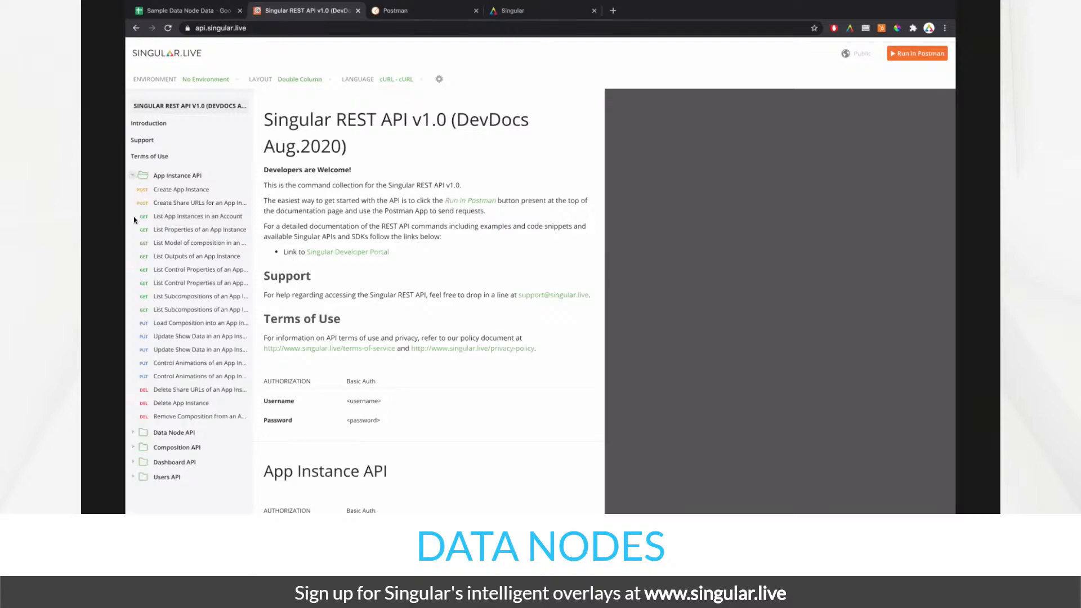
pyautogui.click(135, 436)
pyautogui.click(135, 436)
pyautogui.click(133, 178)
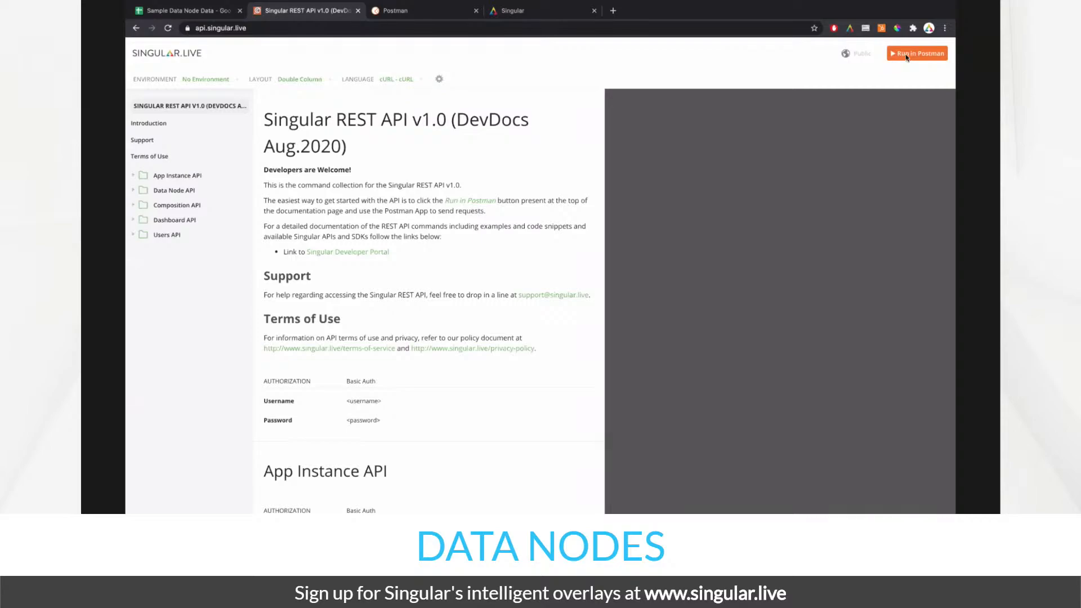
pyautogui.click(907, 55)
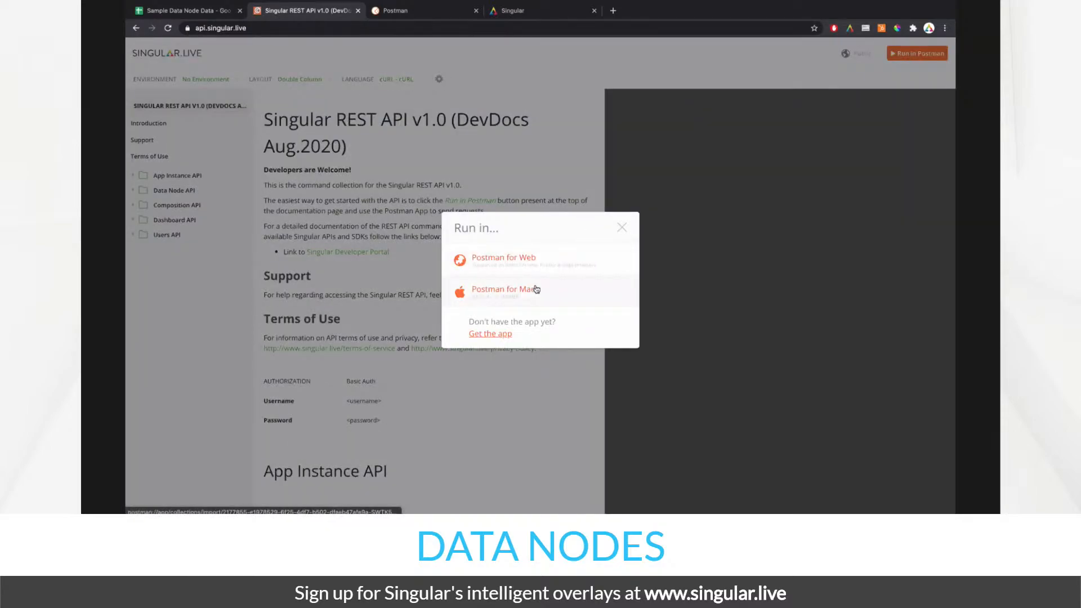
# - Import the collection via Postman for Web, then close the docs tab and the duplicate Postman tab
pyautogui.click(536, 259)
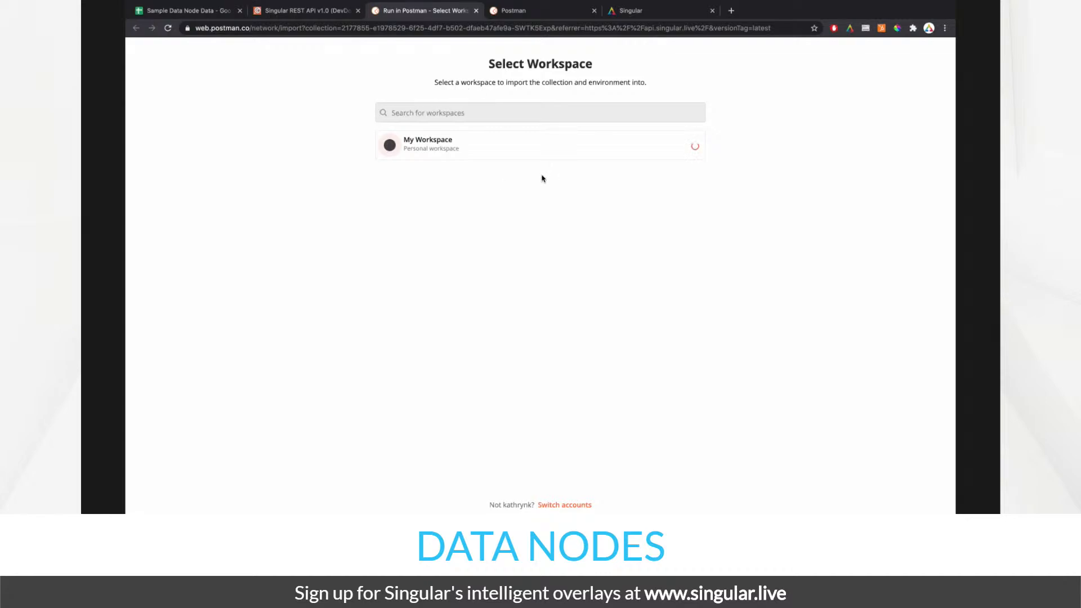
pyautogui.click(358, 11)
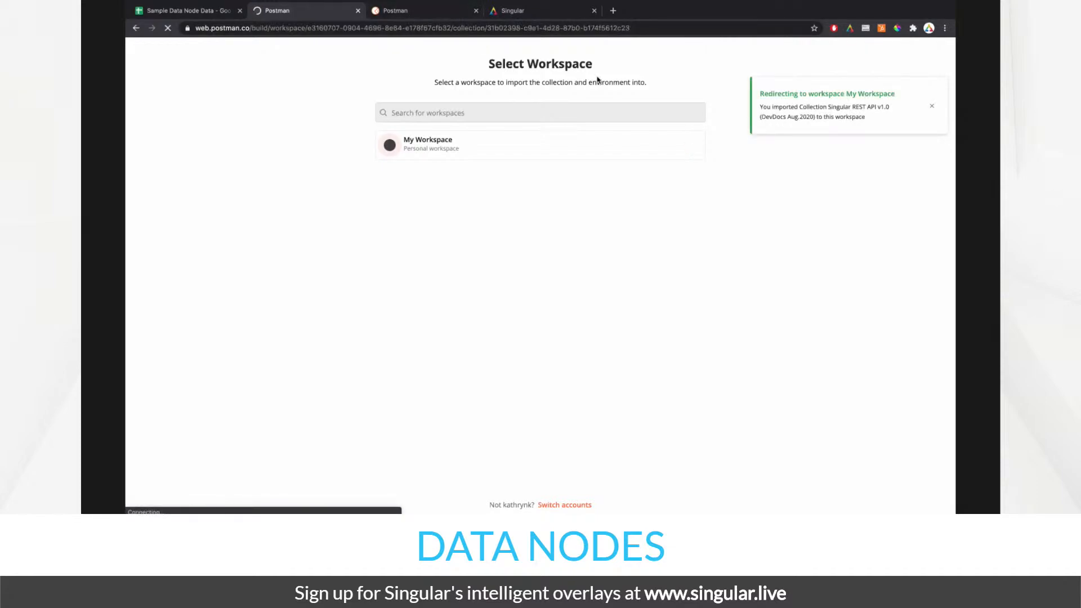
pyautogui.click(476, 11)
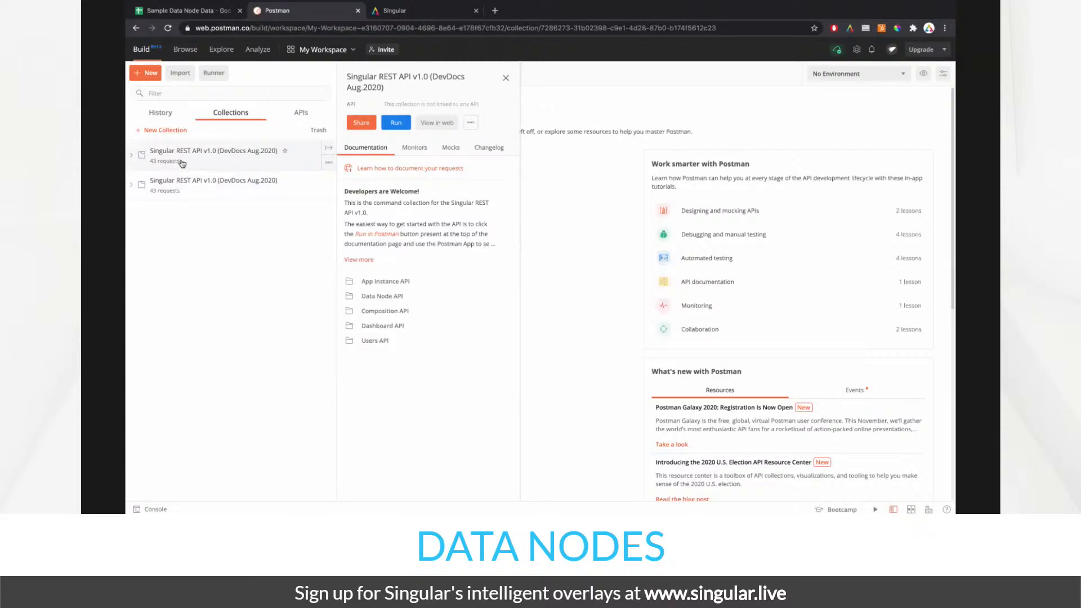
# - Check the second collection's Basic Auth credentials in its Authorization settings, cancelling without changes
pyautogui.click(133, 187)
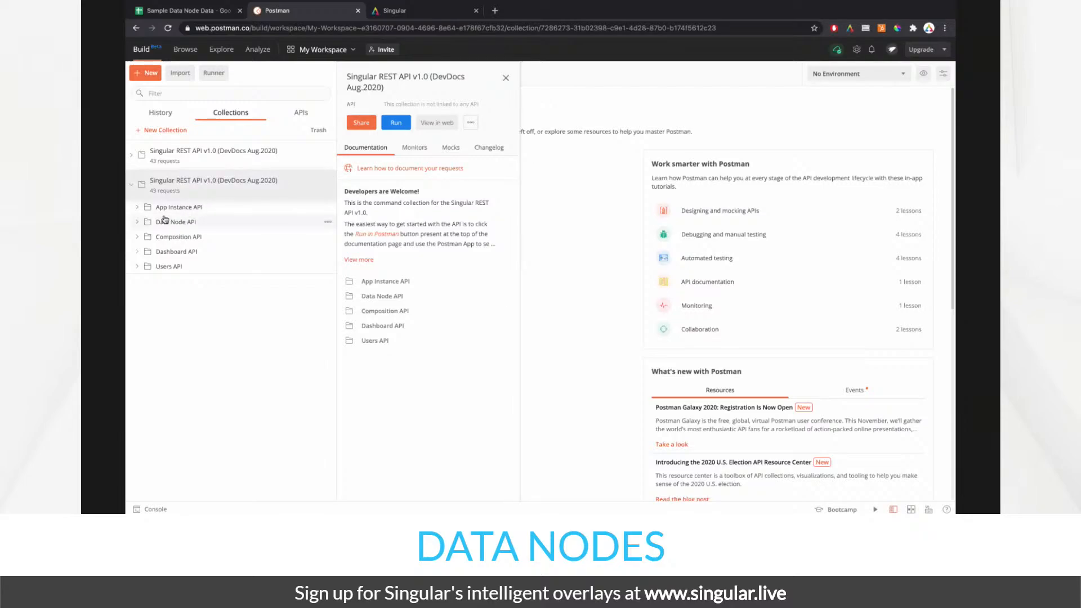
pyautogui.click(330, 192)
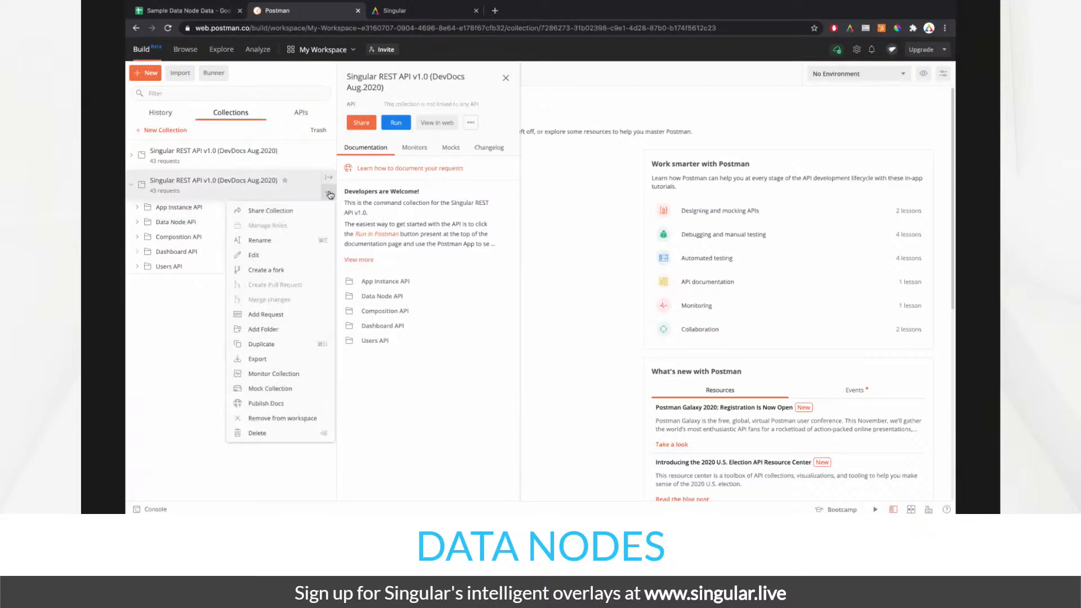
pyautogui.click(299, 262)
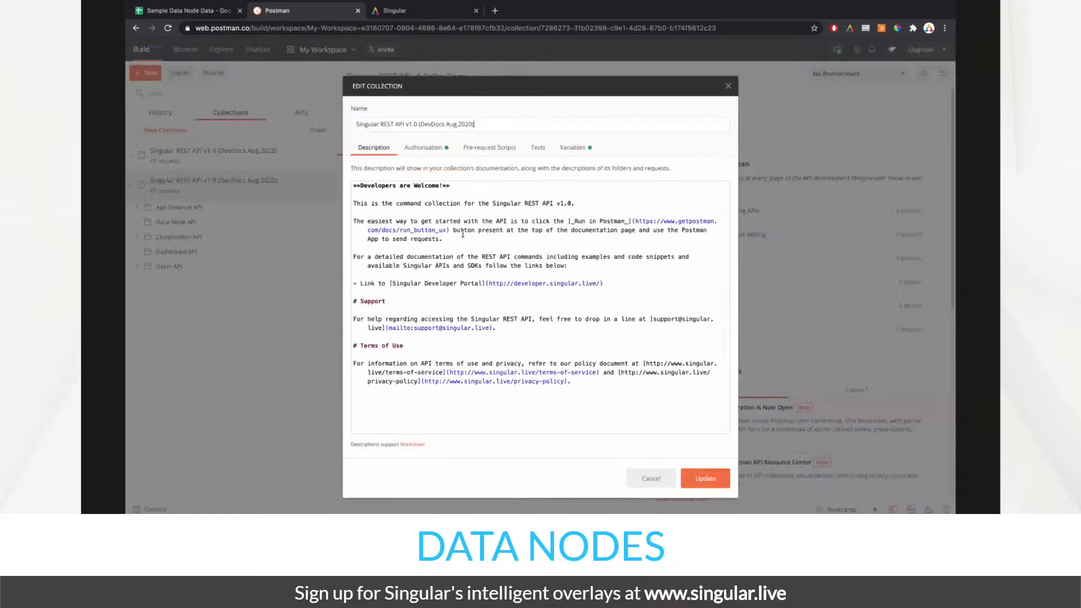
pyautogui.click(431, 151)
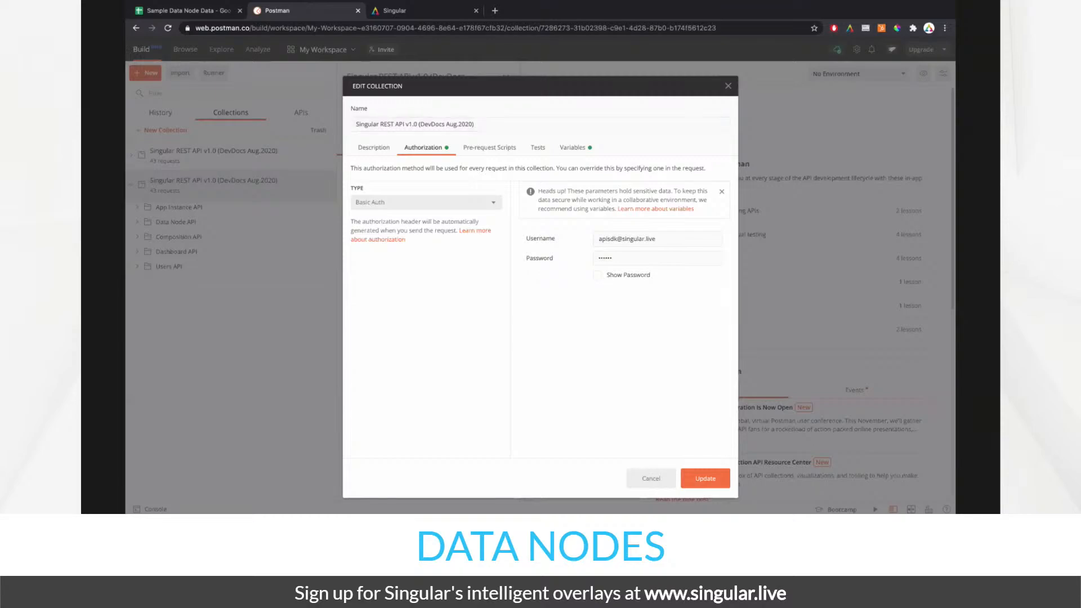
pyautogui.click(655, 479)
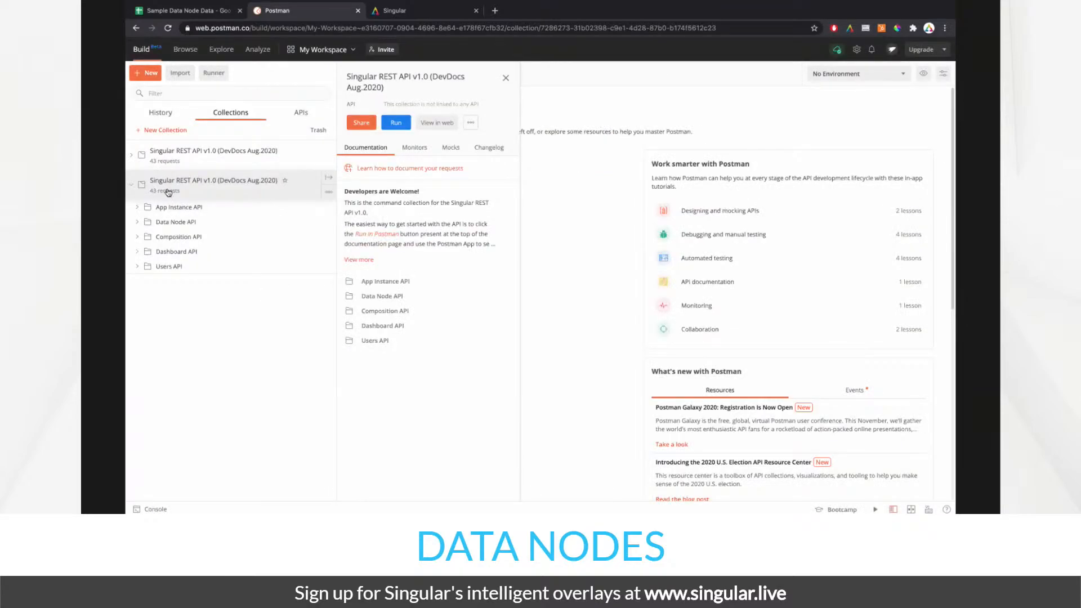
pyautogui.click(329, 192)
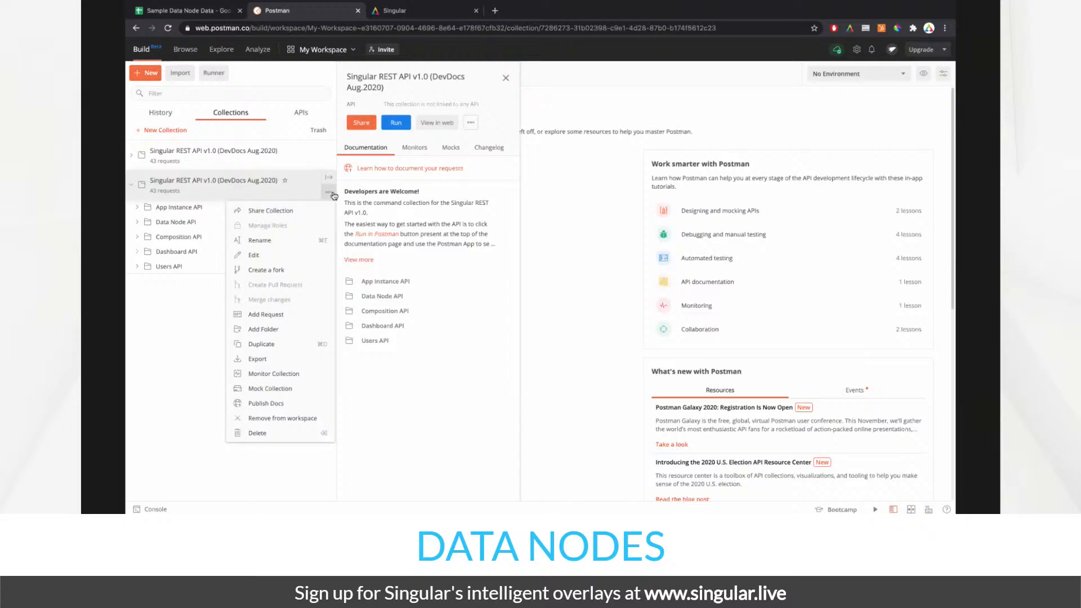
pyautogui.click(271, 259)
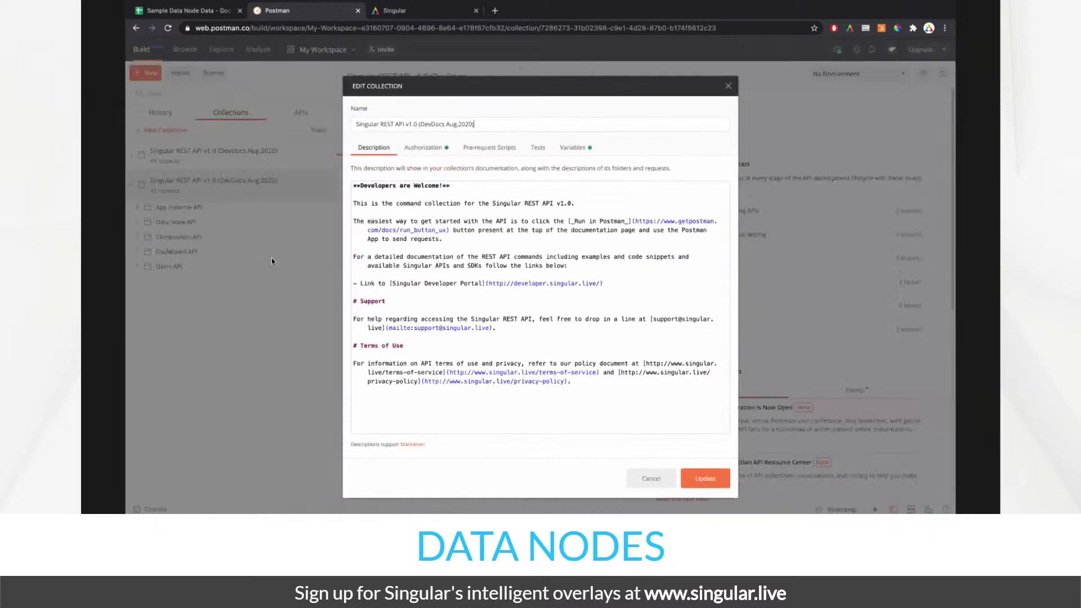
pyautogui.click(428, 148)
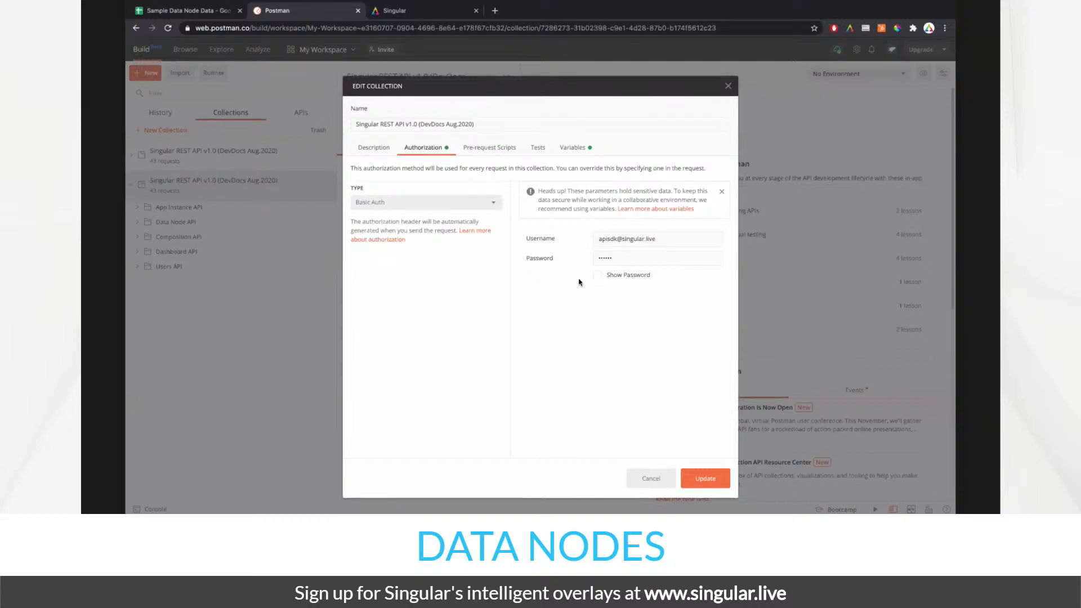
pyautogui.click(617, 257)
pyautogui.click(639, 477)
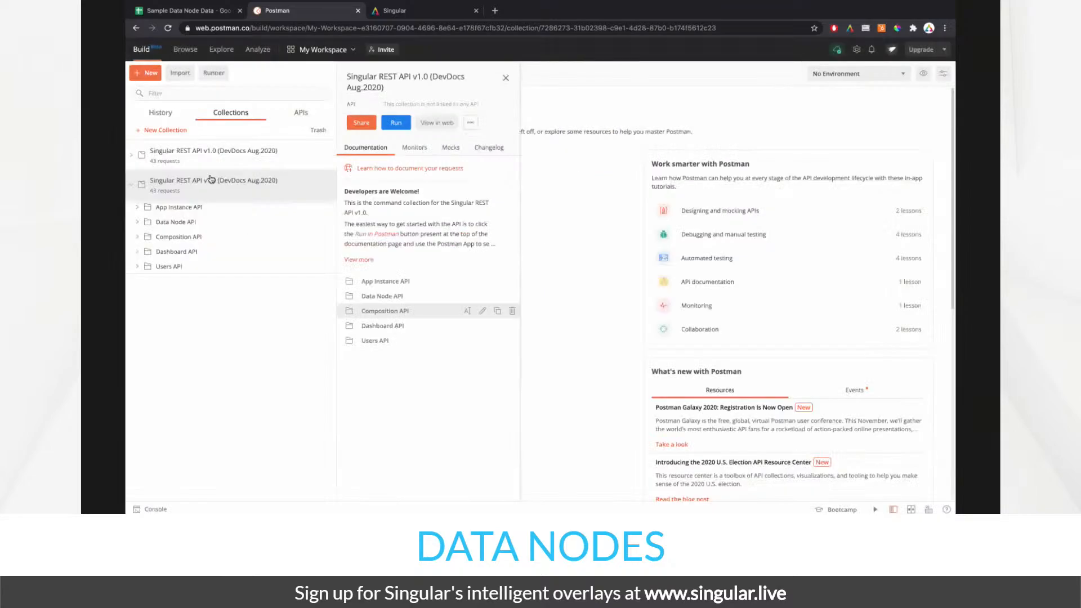
# - Delete the duplicate Singular REST API v1.0 collection and confirm
pyautogui.rightClick(203, 182)
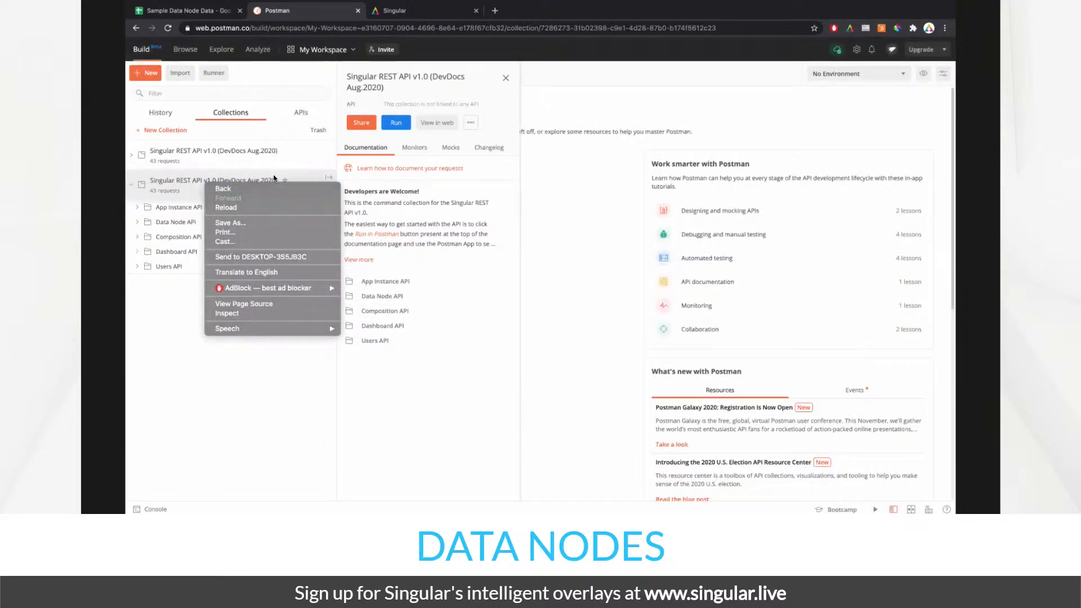
pyautogui.press('Escape')
pyautogui.click(328, 181)
pyautogui.click(270, 434)
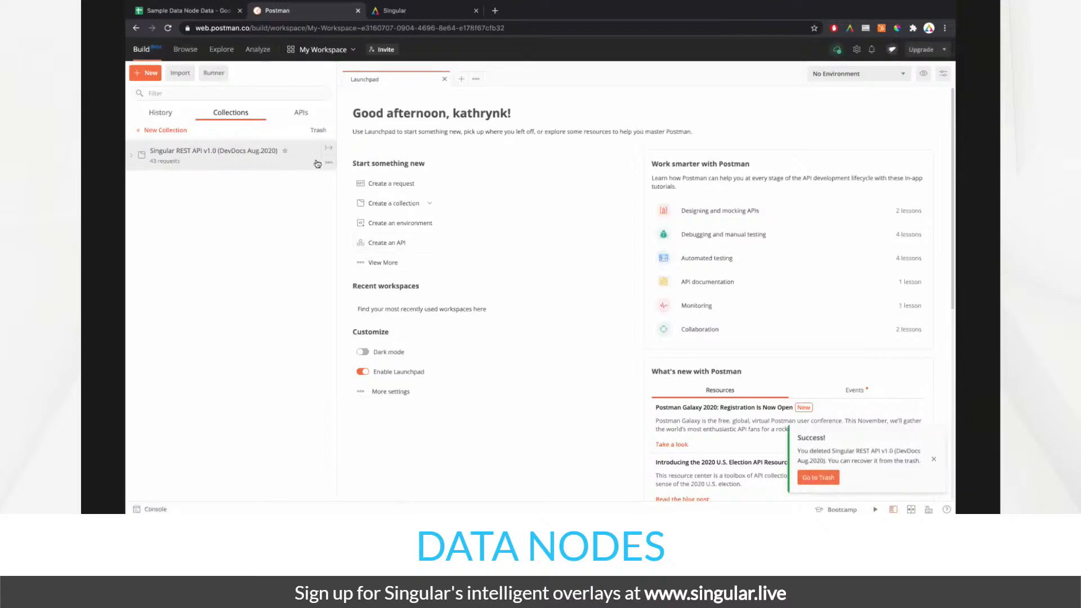
pyautogui.click(327, 162)
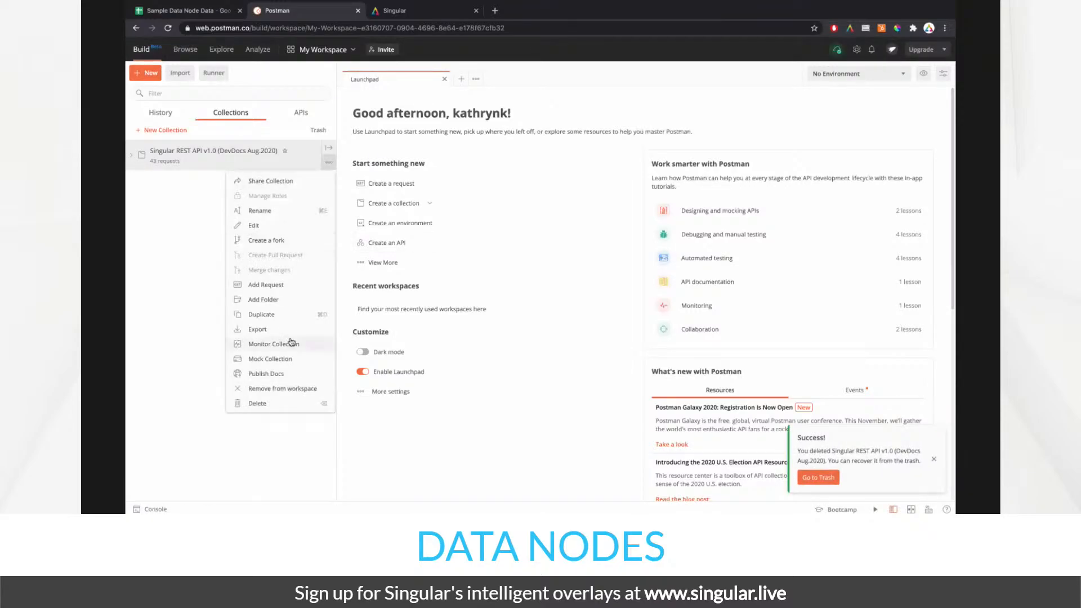
pyautogui.click(290, 231)
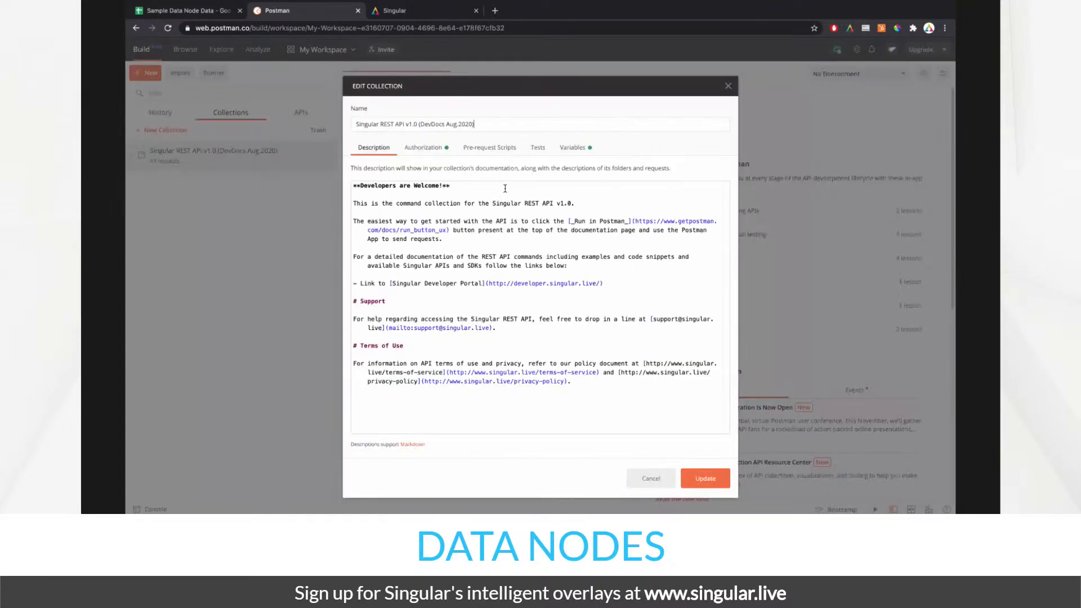
pyautogui.click(423, 147)
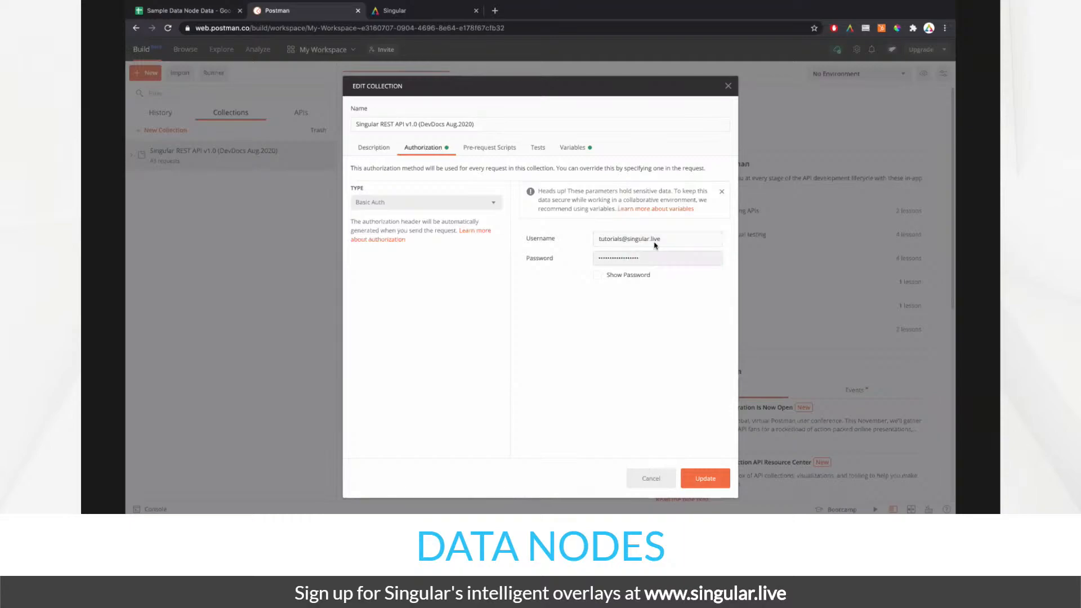
pyautogui.moveTo(675, 241); pyautogui.dragTo(554, 242)
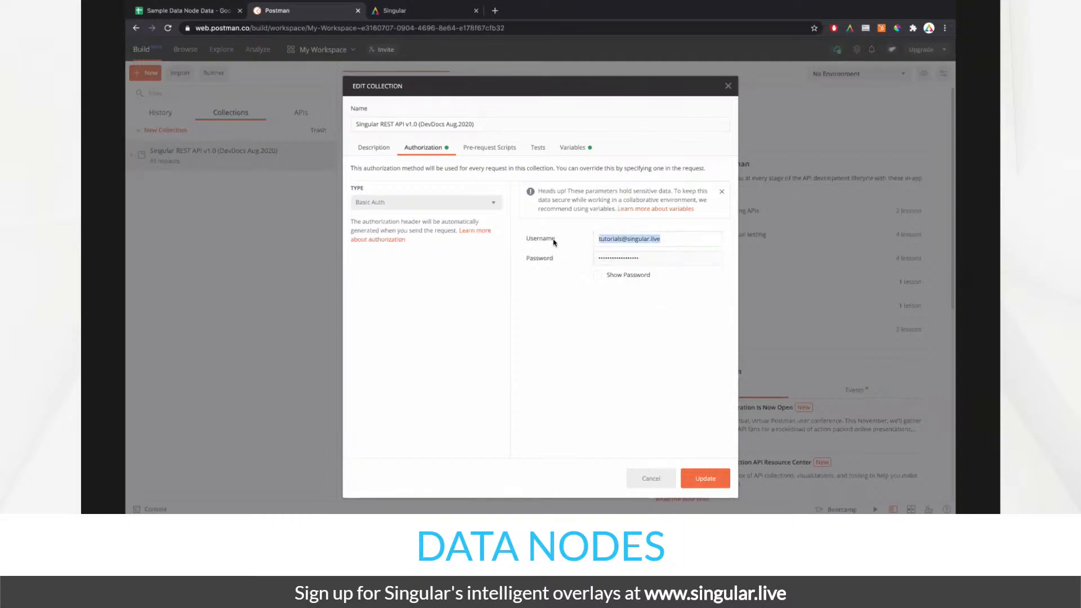
pyautogui.click(519, 285)
pyautogui.click(493, 204)
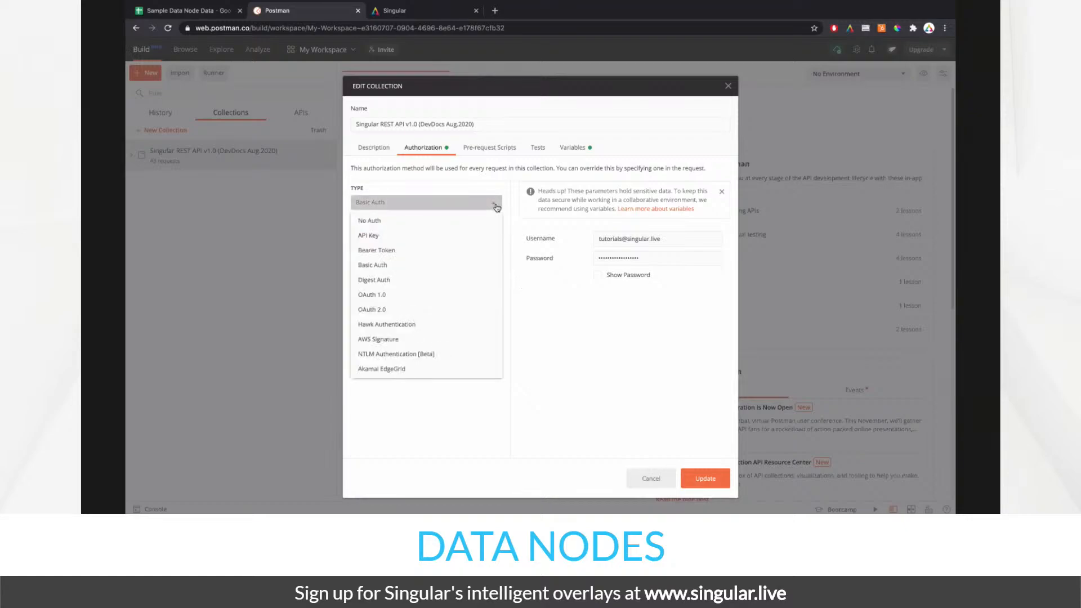
pyautogui.click(446, 266)
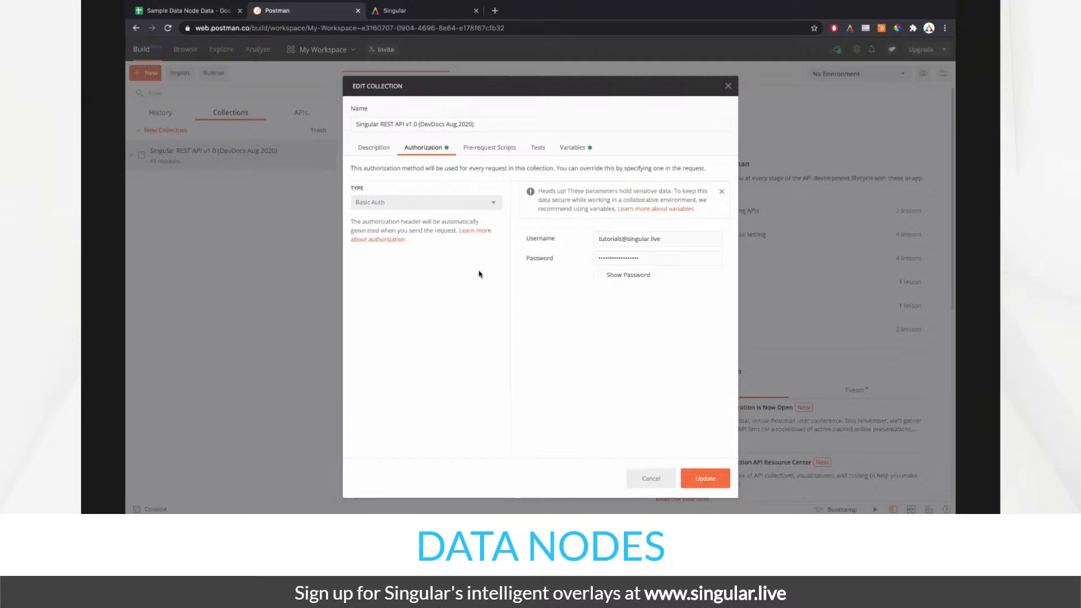
pyautogui.click(650, 479)
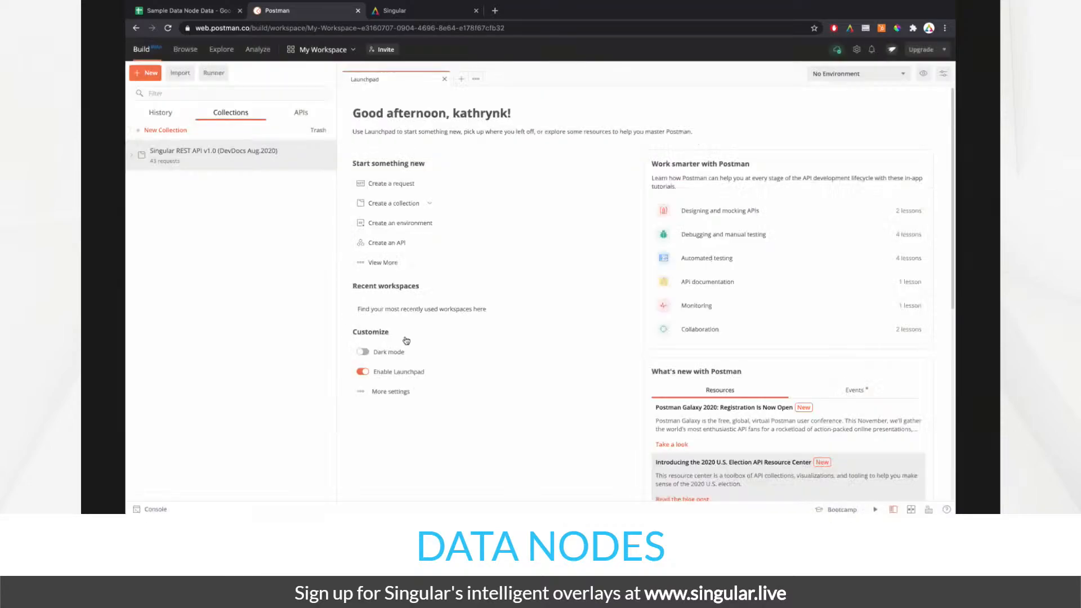
# - Expand the Singular REST API collection and review its Authorization settings
pyautogui.click(132, 155)
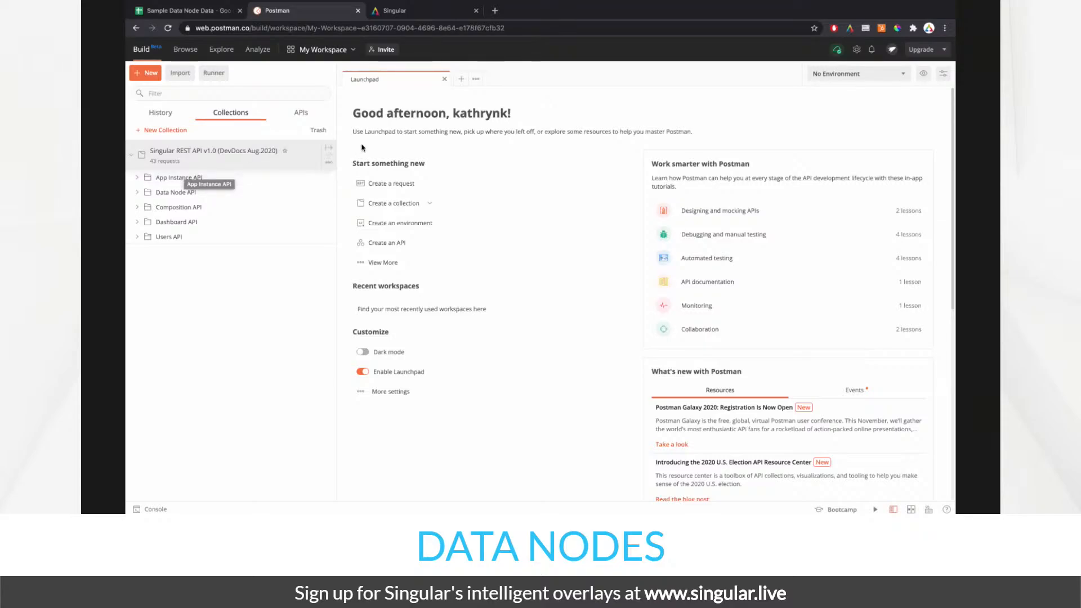
pyautogui.click(330, 169)
pyautogui.click(281, 232)
pyautogui.click(441, 154)
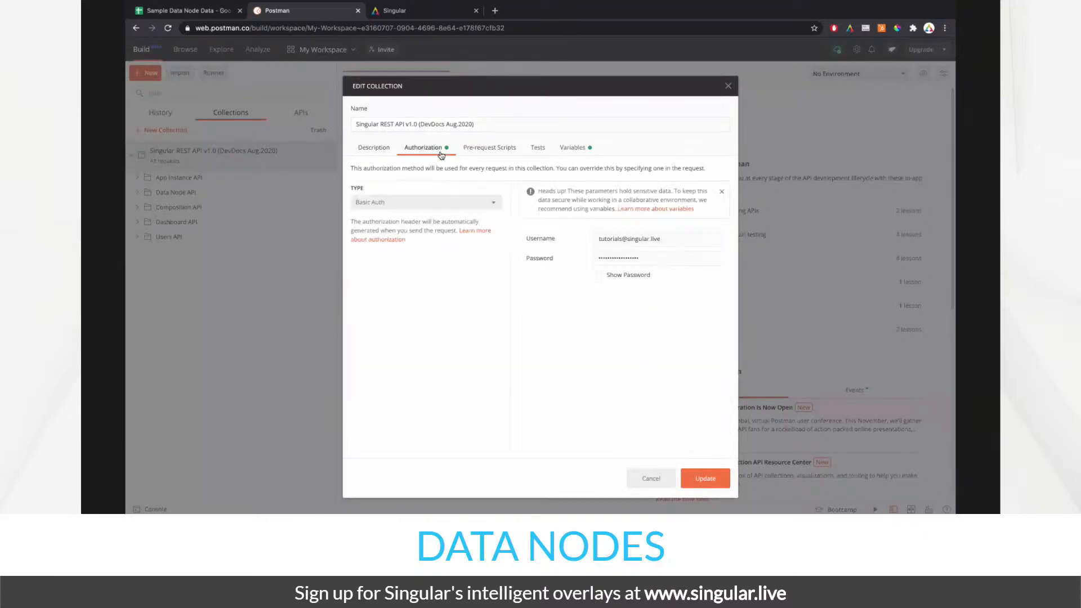
pyautogui.click(656, 485)
# - Open Create App Instance and confirm its Authorization type stays 'Inherit auth from parent'
pyautogui.click(160, 179)
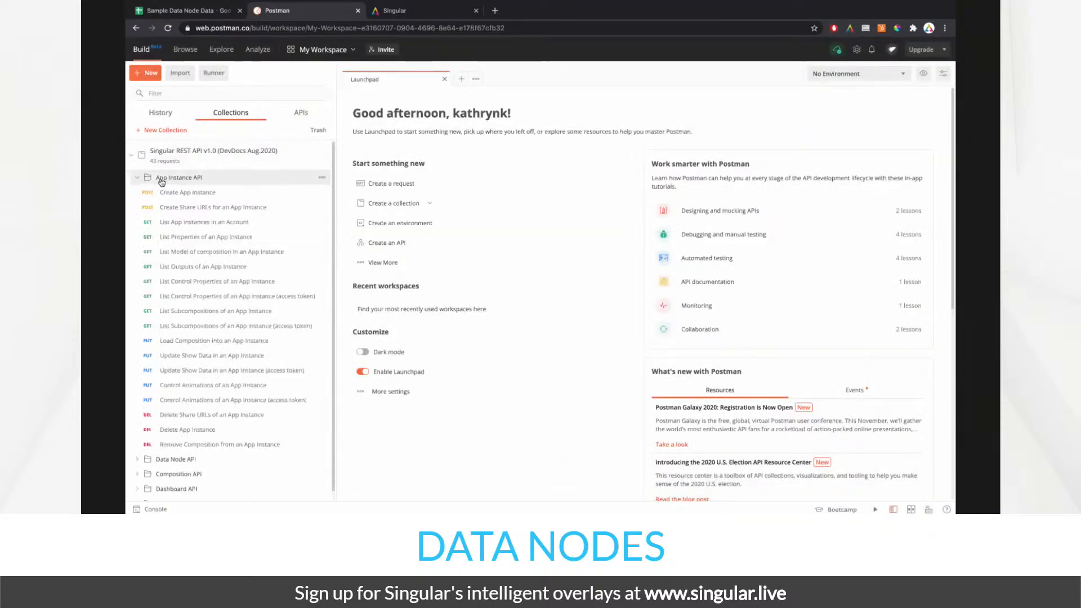
pyautogui.click(243, 195)
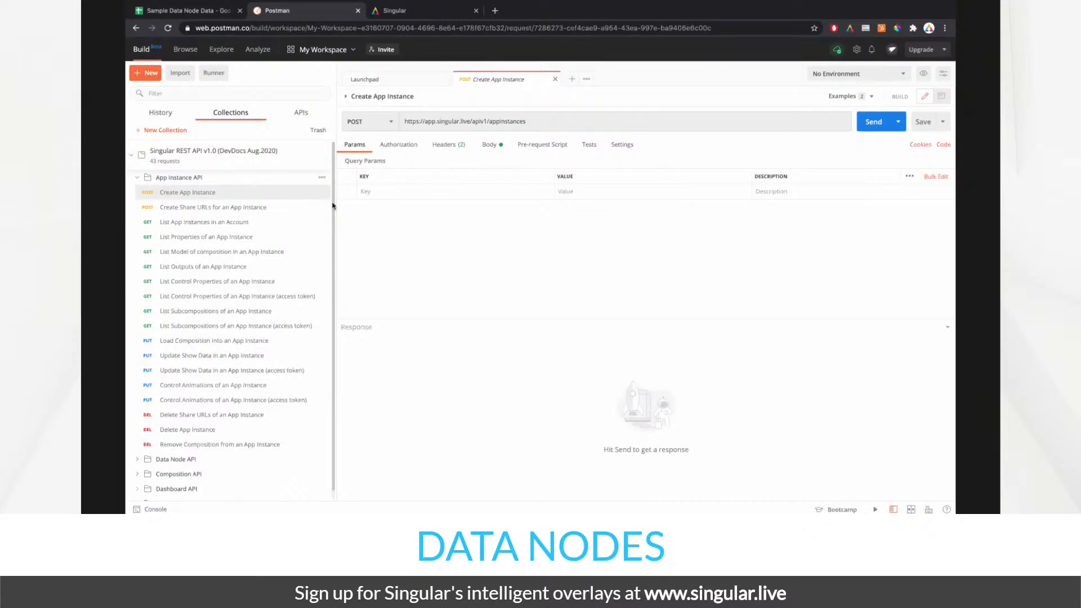
pyautogui.click(488, 146)
pyautogui.click(399, 145)
pyautogui.click(427, 181)
pyautogui.click(426, 185)
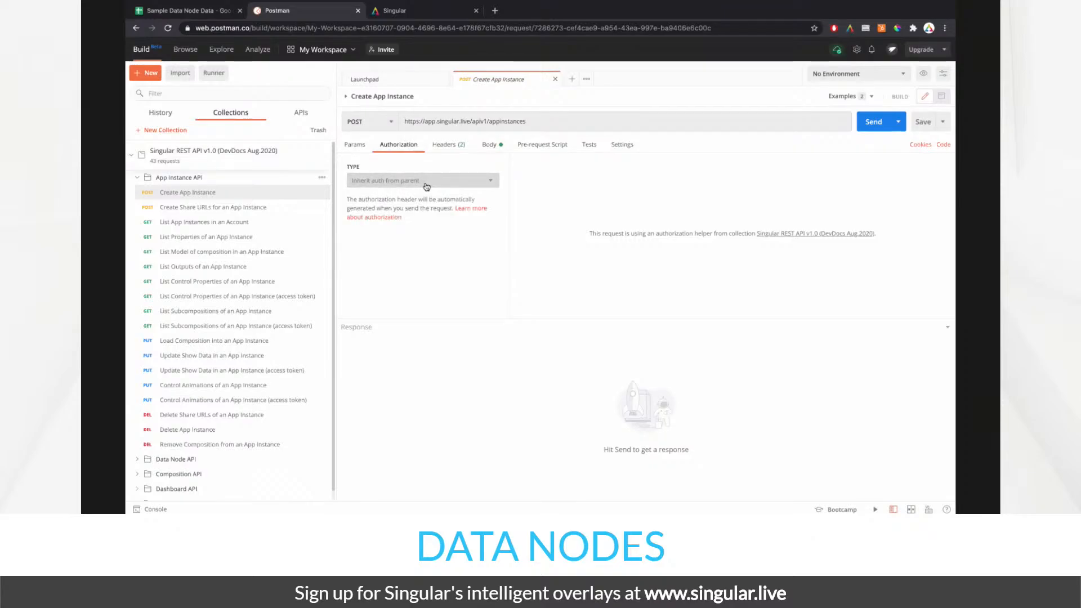
pyautogui.click(426, 183)
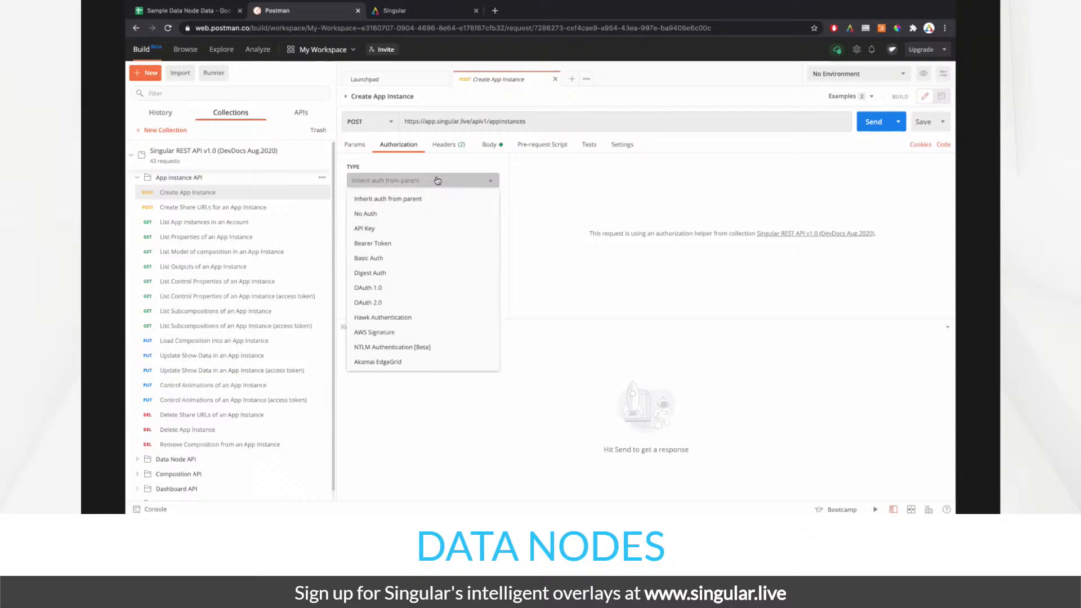
pyautogui.click(438, 180)
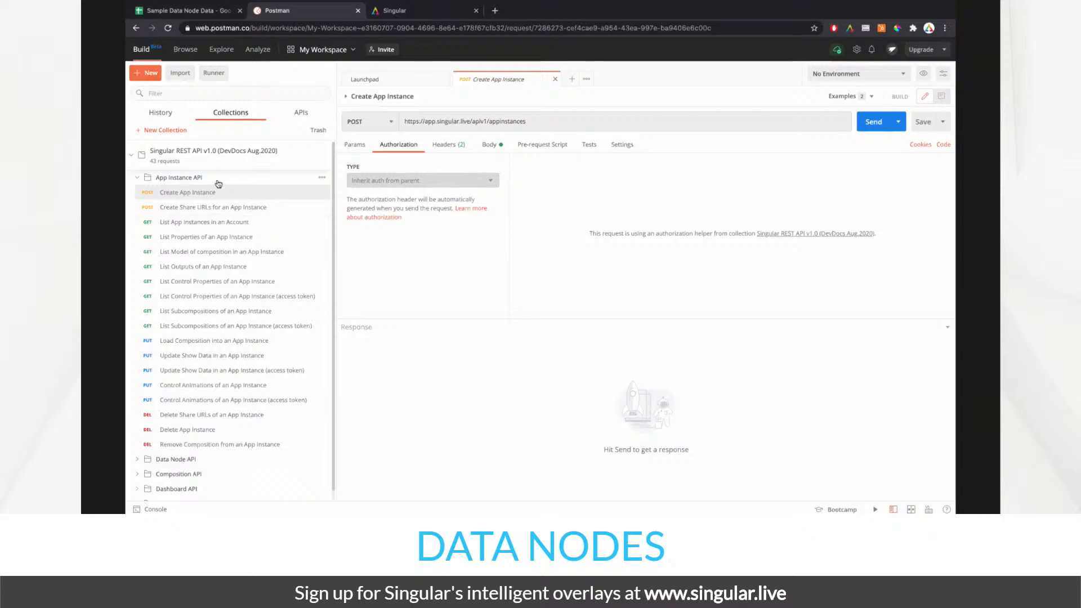
# - Open the Create Data Node request under Data Node API
pyautogui.click(138, 179)
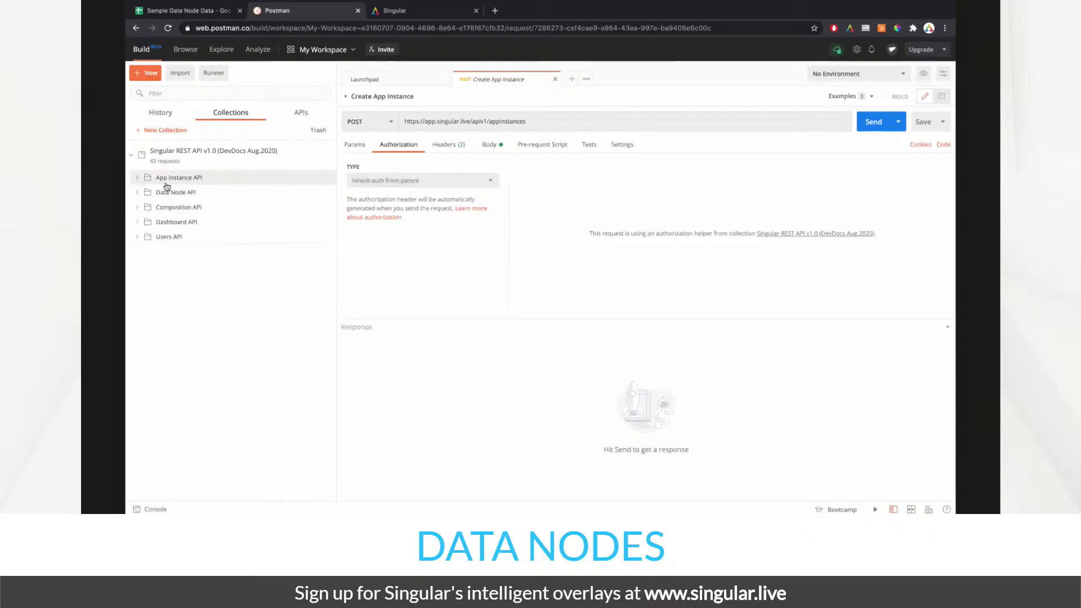
pyautogui.click(139, 194)
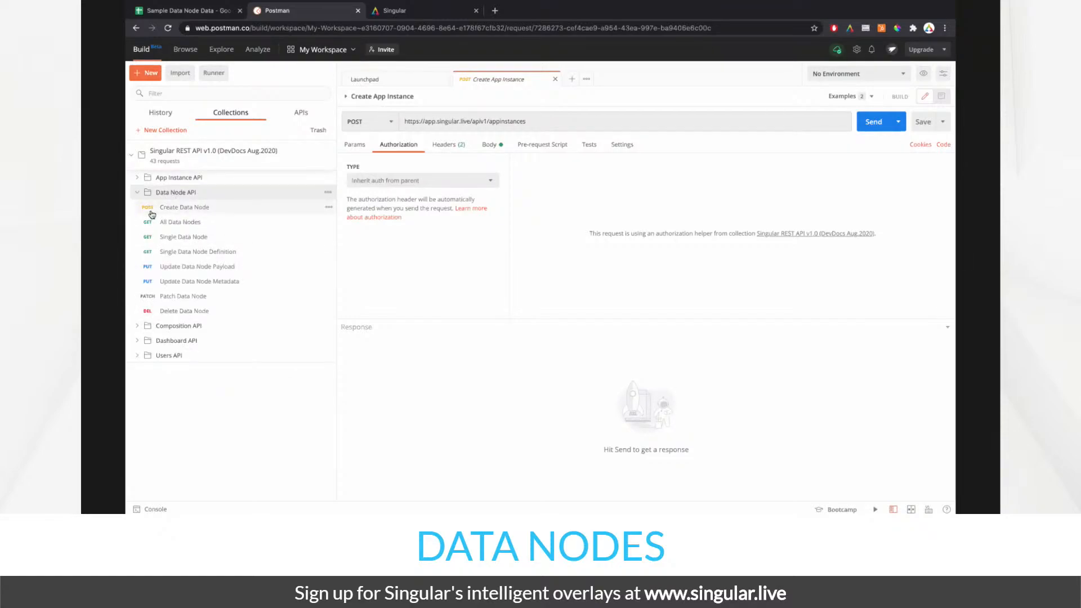
pyautogui.click(195, 209)
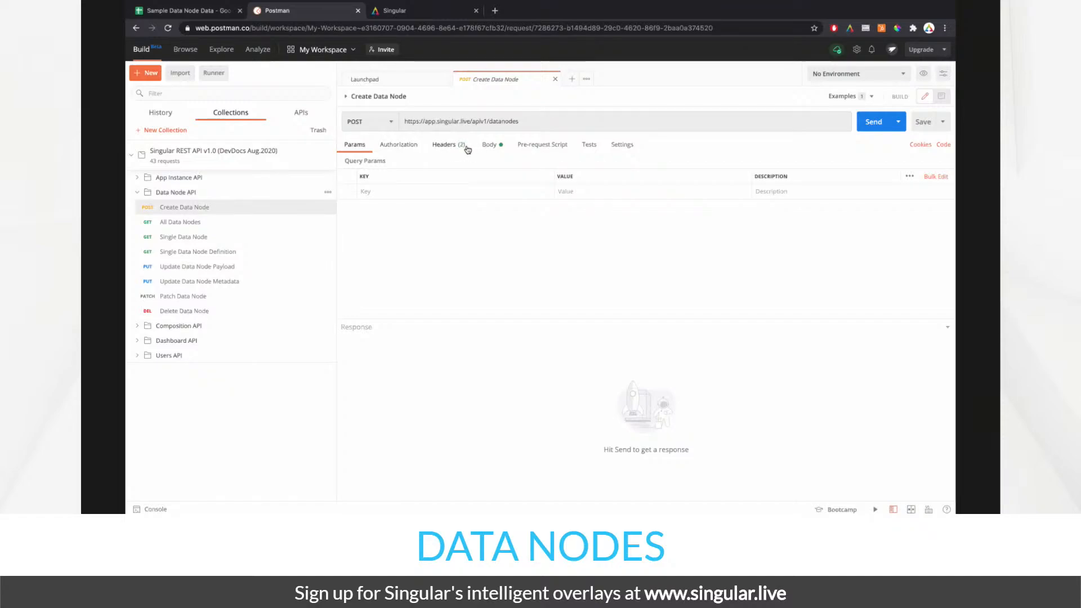
# - Review its Authorization, Headers and raw JSON body, selecting the folder id value, then go to Singular
pyautogui.click(399, 145)
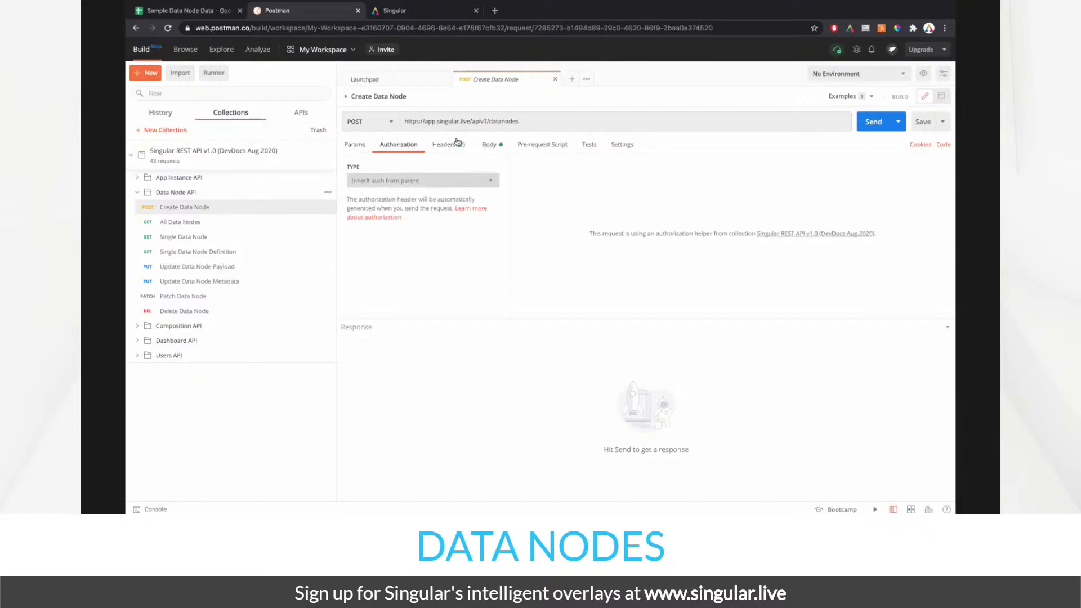
pyautogui.click(453, 147)
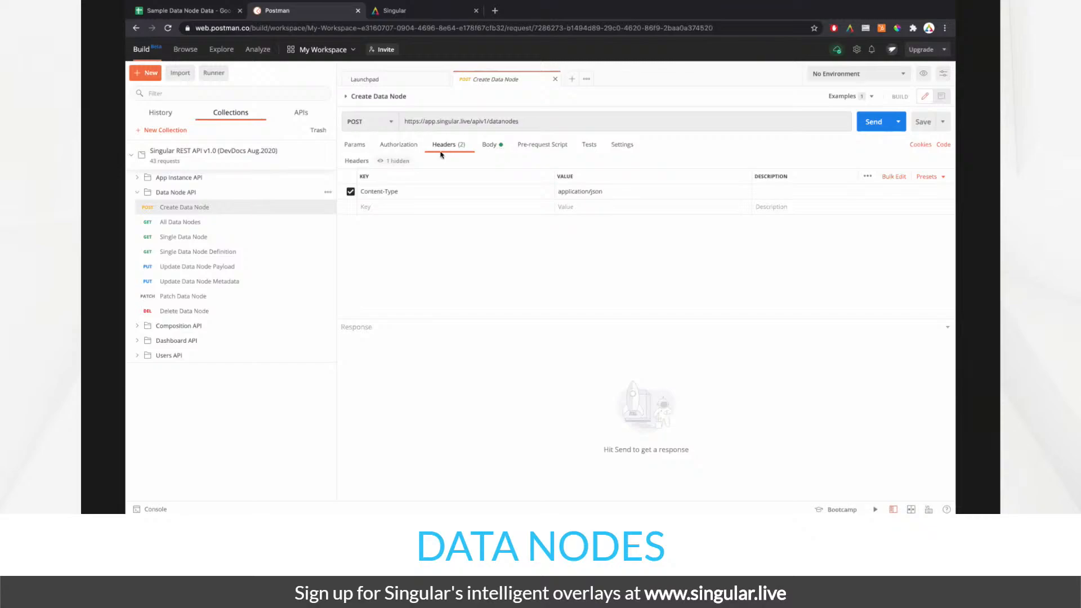
pyautogui.click(489, 145)
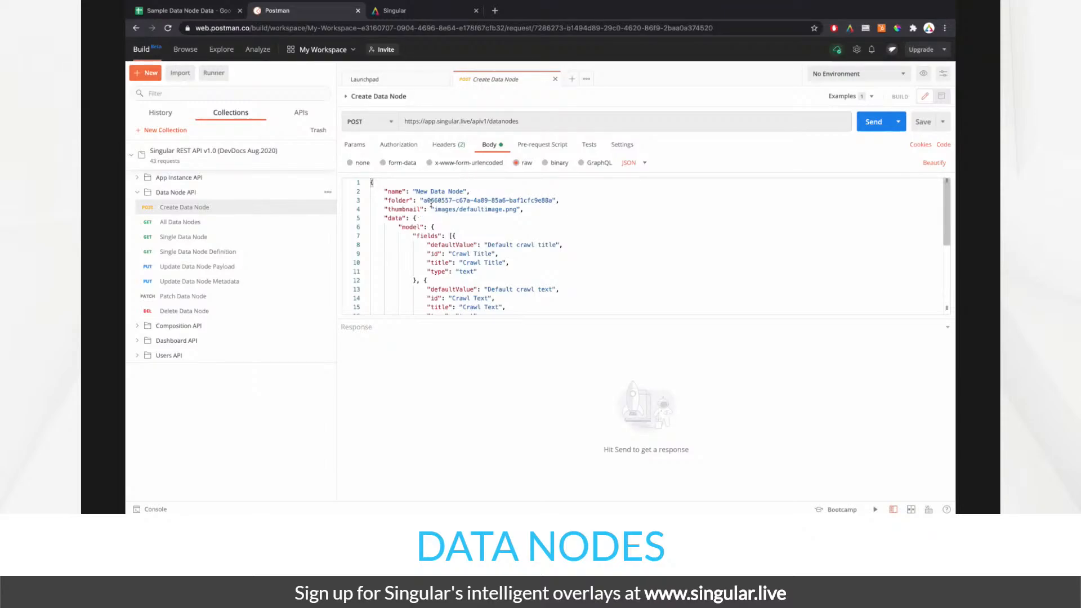
pyautogui.doubleClick(423, 201)
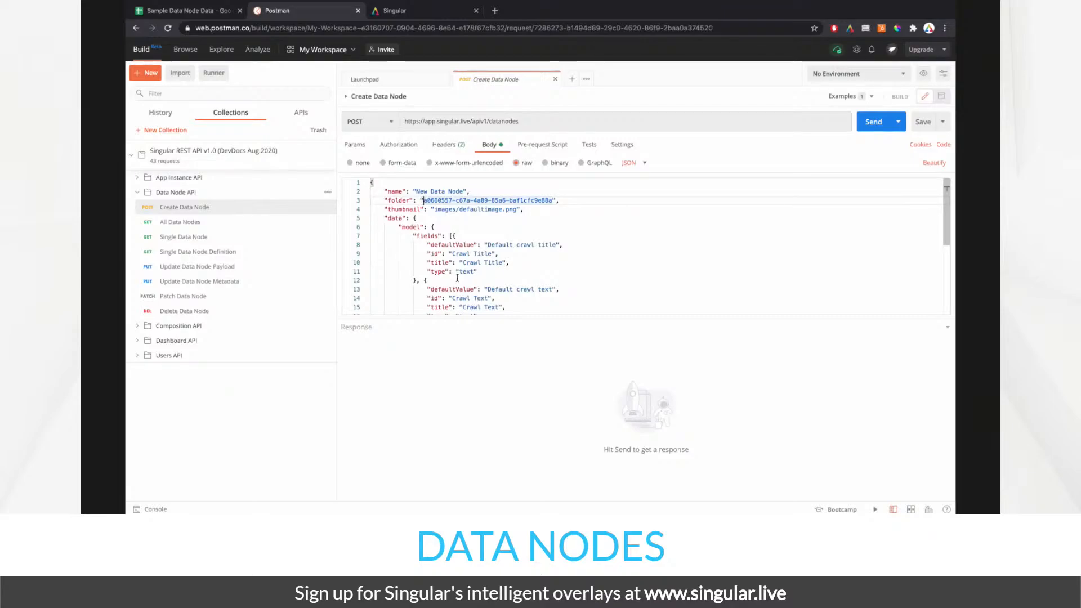
pyautogui.click(389, 12)
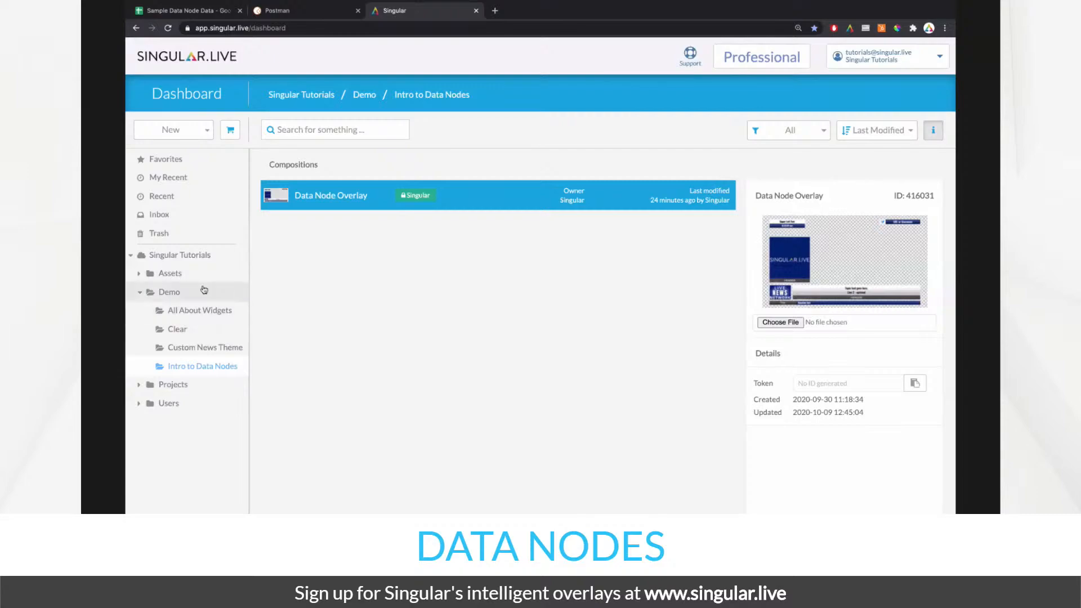
# - Select the Intro to Data Nodes folder inside Demo and show its details panel
pyautogui.click(172, 290)
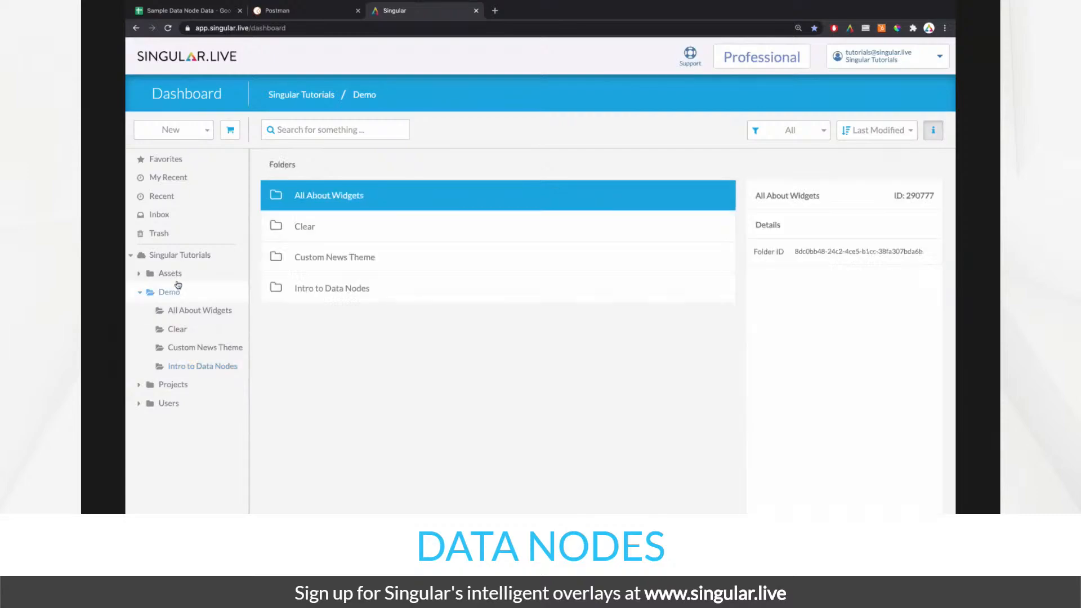
pyautogui.click(340, 287)
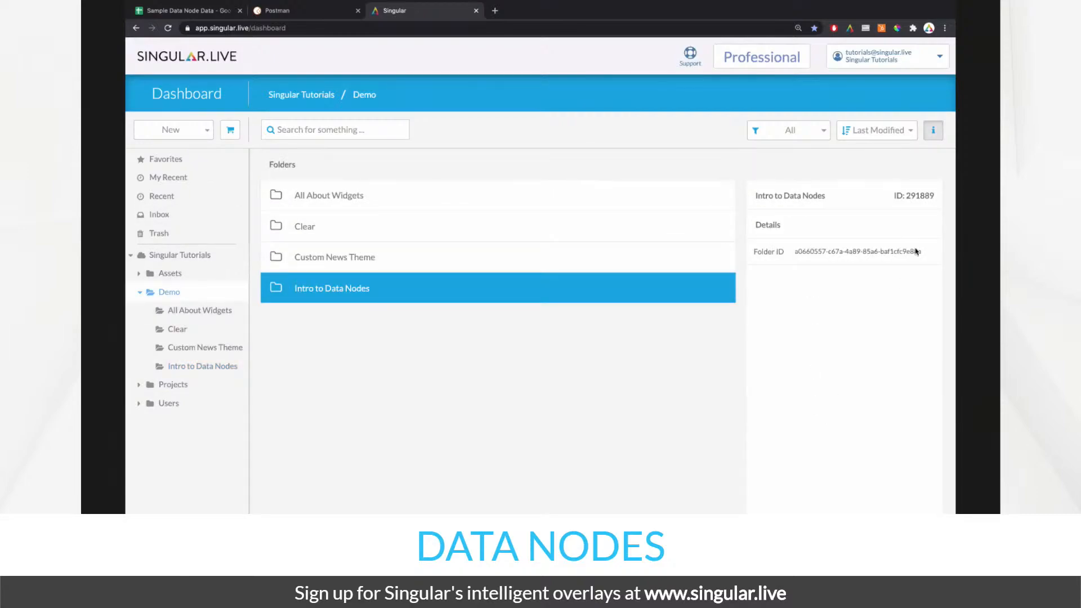
pyautogui.click(930, 136)
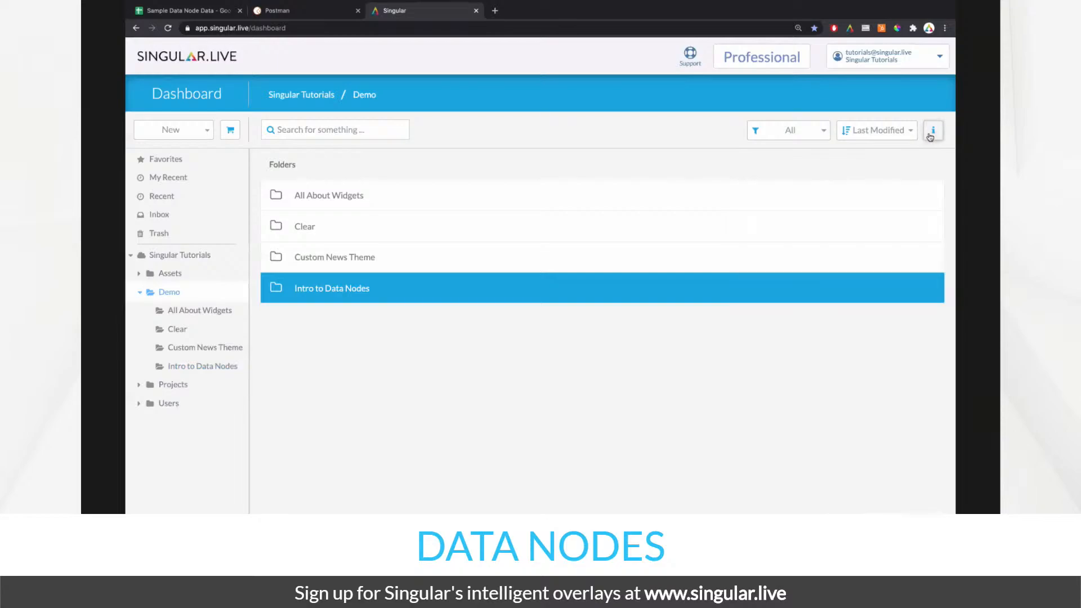
pyautogui.click(931, 135)
pyautogui.click(931, 136)
pyautogui.click(931, 136)
# - Select the full Folder ID value and return to the Create Data Node body in Postman
pyautogui.moveTo(794, 252); pyautogui.dragTo(923, 252)
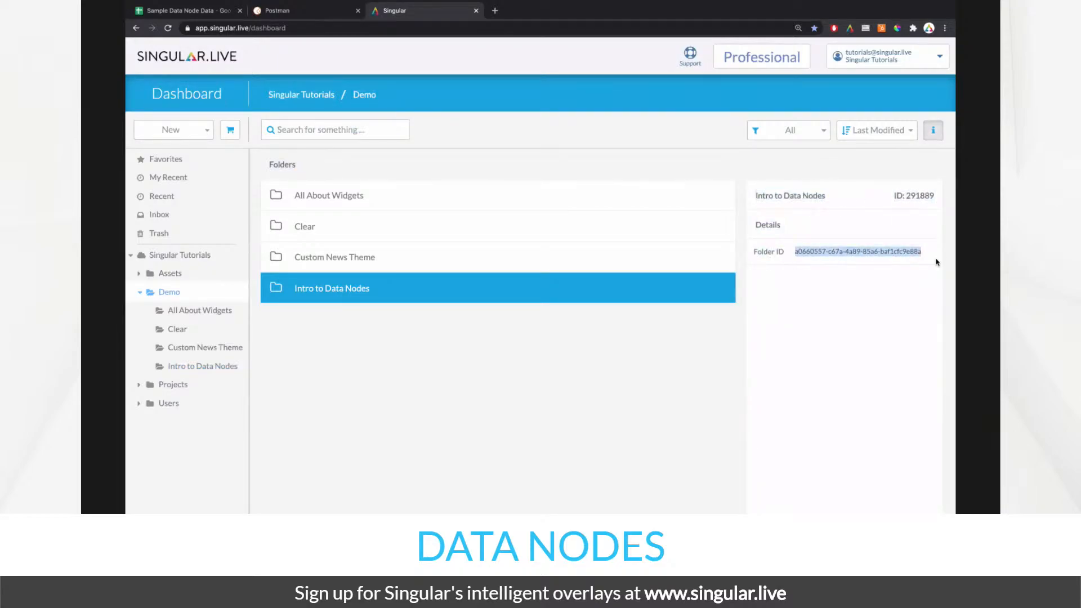
pyautogui.doubleClick(910, 195)
pyautogui.click(803, 249)
pyautogui.moveTo(795, 251); pyautogui.dragTo(924, 255)
pyautogui.click(295, 12)
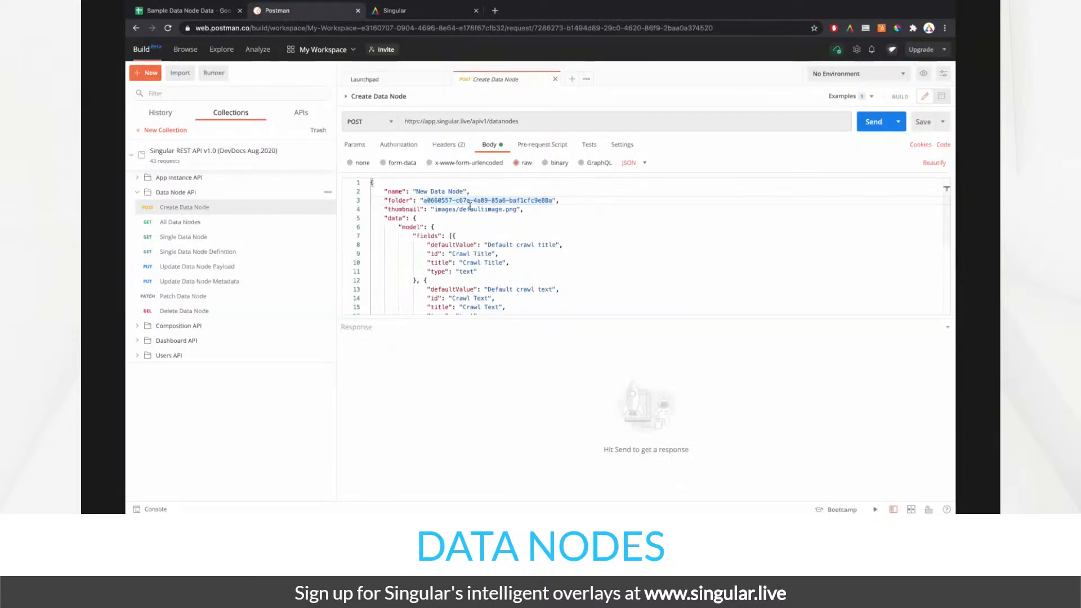
pyautogui.click(401, 11)
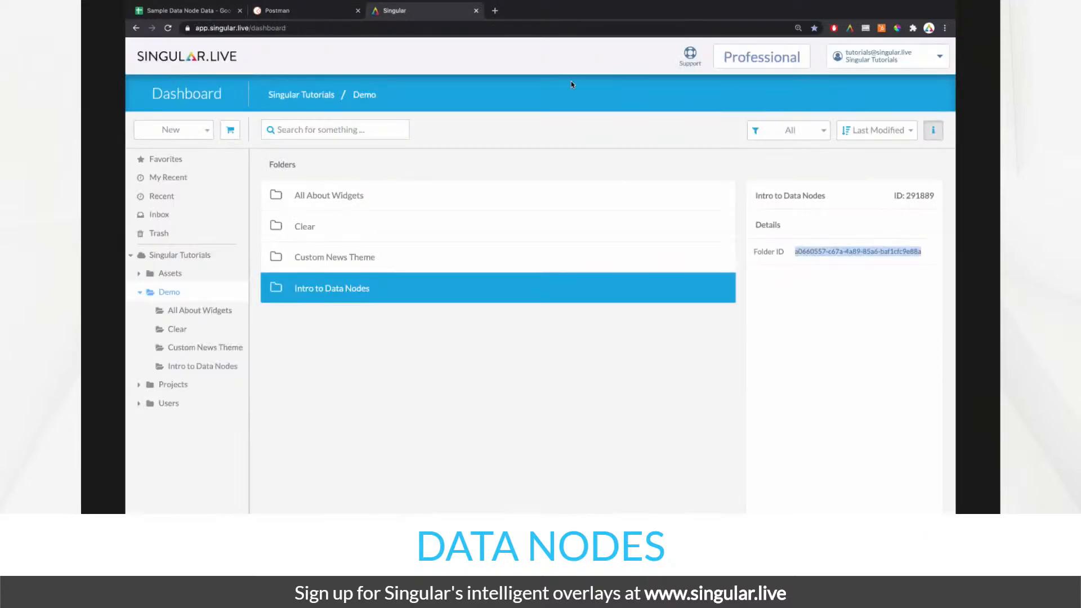
pyautogui.click(311, 15)
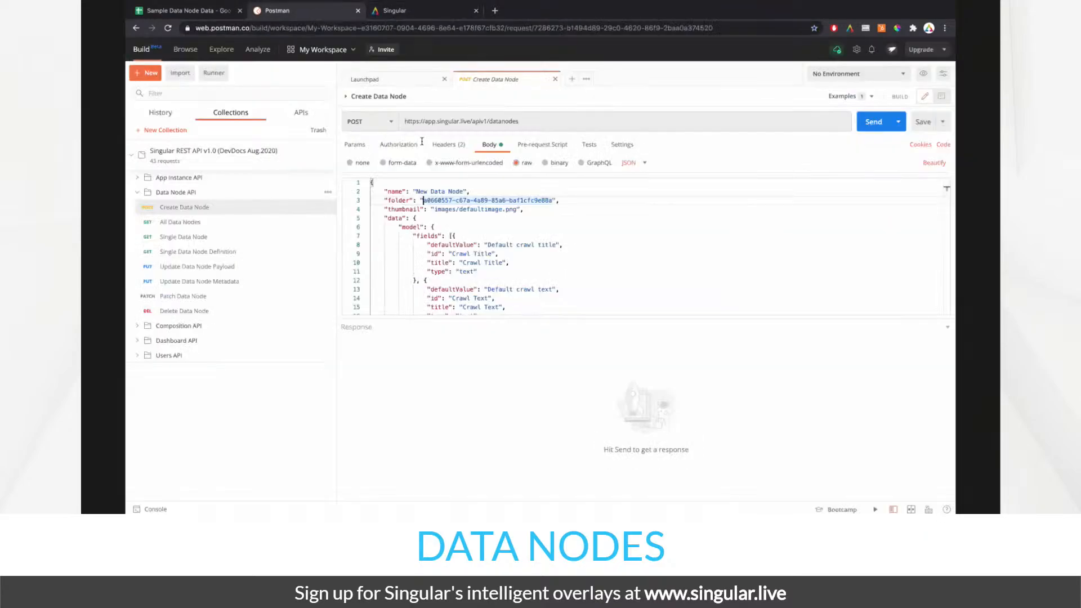
# - Send the Create Data Node request with the name 'New Data Node'
pyautogui.click(483, 236)
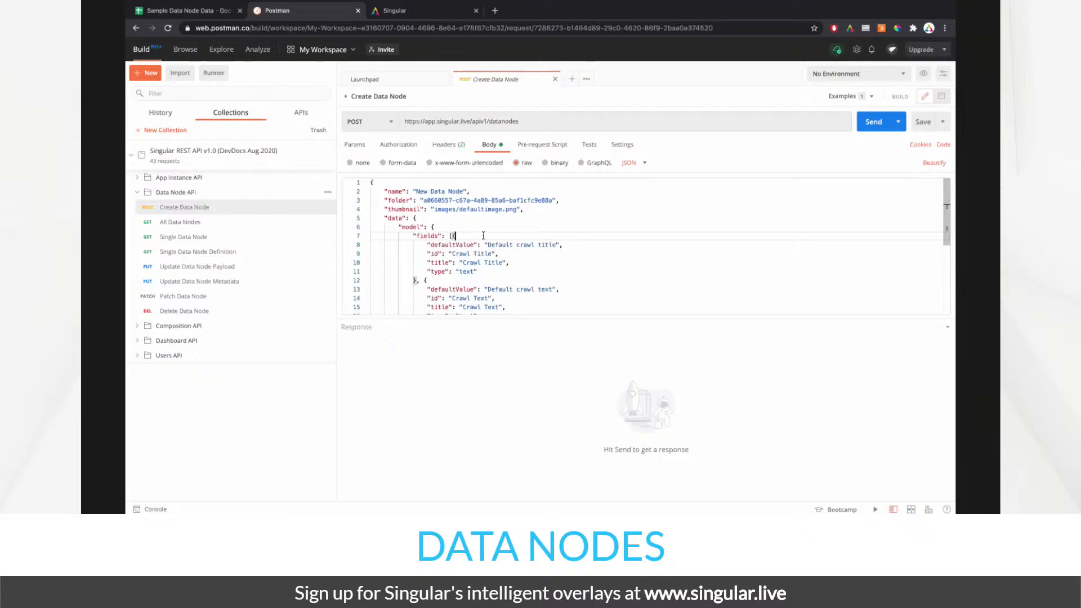
pyautogui.moveTo(464, 191); pyautogui.dragTo(415, 191)
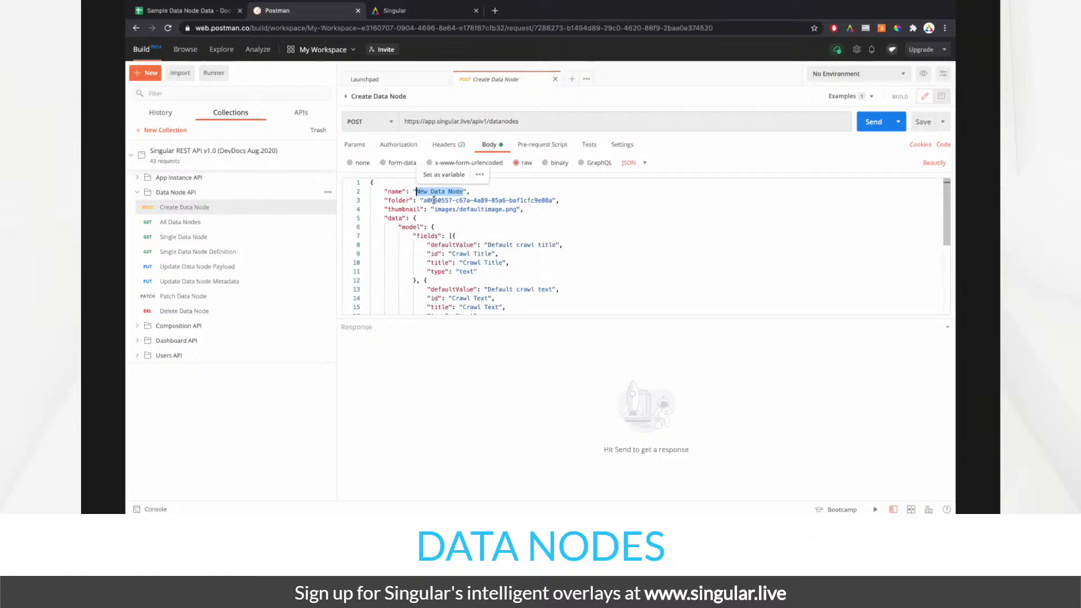
pyautogui.click(435, 206)
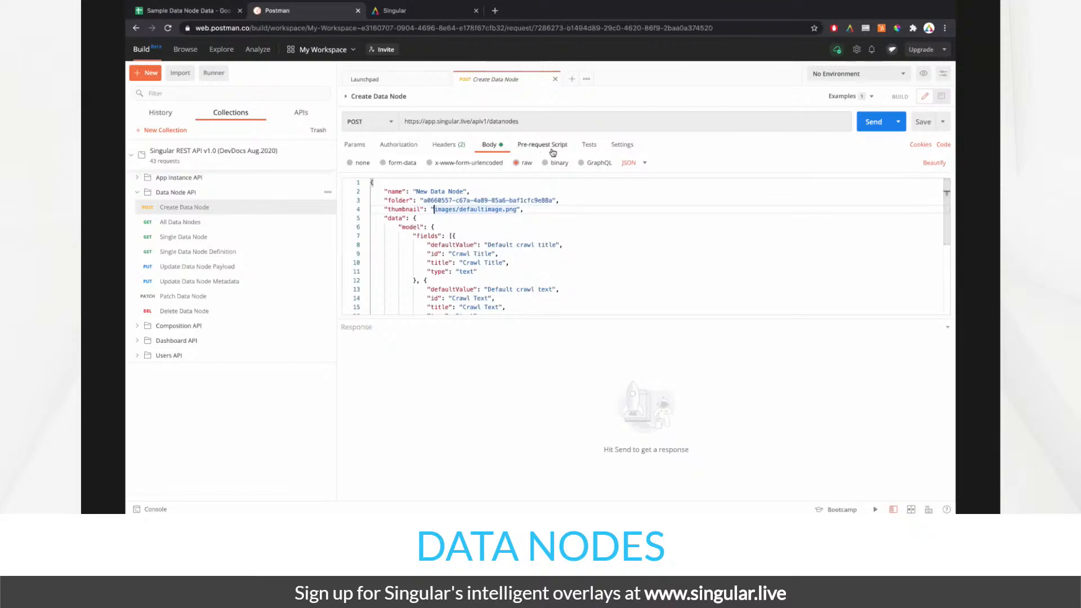
pyautogui.click(876, 125)
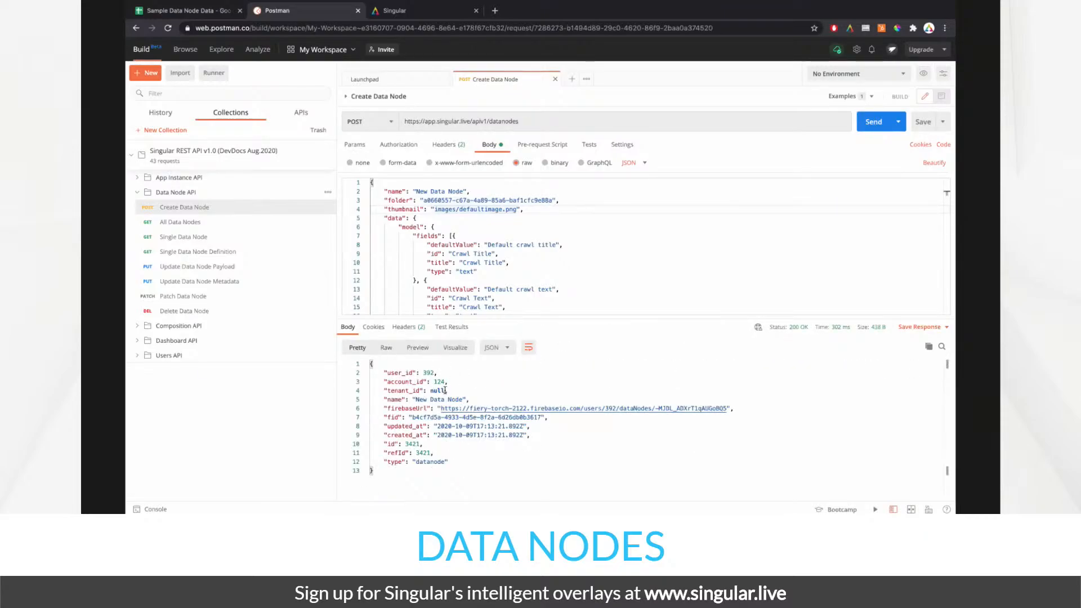
# - Open Intro to Data Nodes in the Singular dashboard and select the New Data Node entry
pyautogui.click(396, 11)
pyautogui.click(377, 293)
pyautogui.doubleClick(378, 292)
pyautogui.click(353, 260)
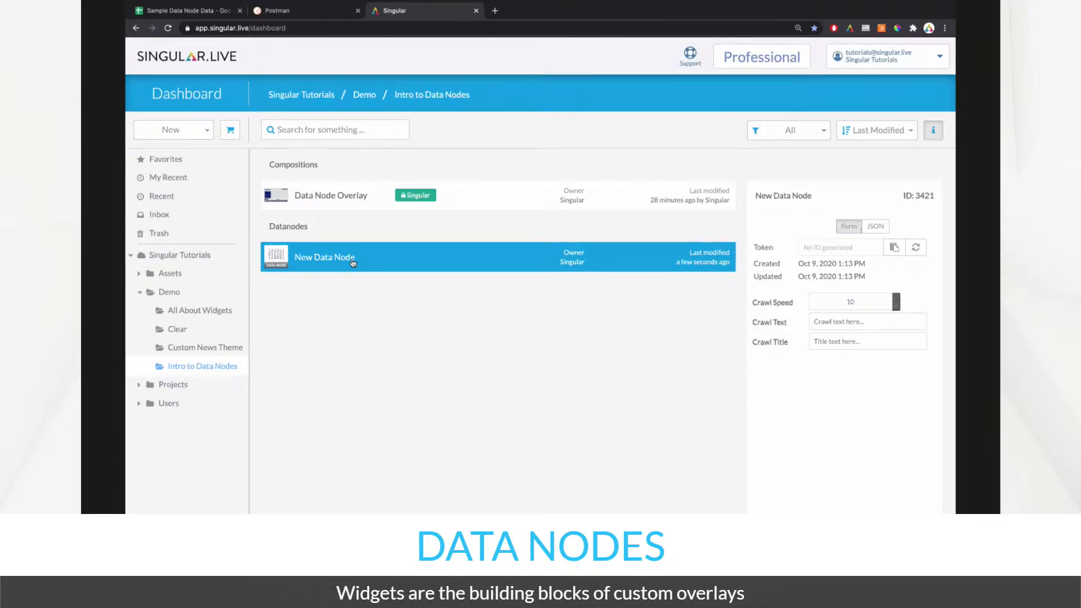
# - Return to Postman's Create Data Node 200 OK response showing id 3421
pyautogui.click(286, 14)
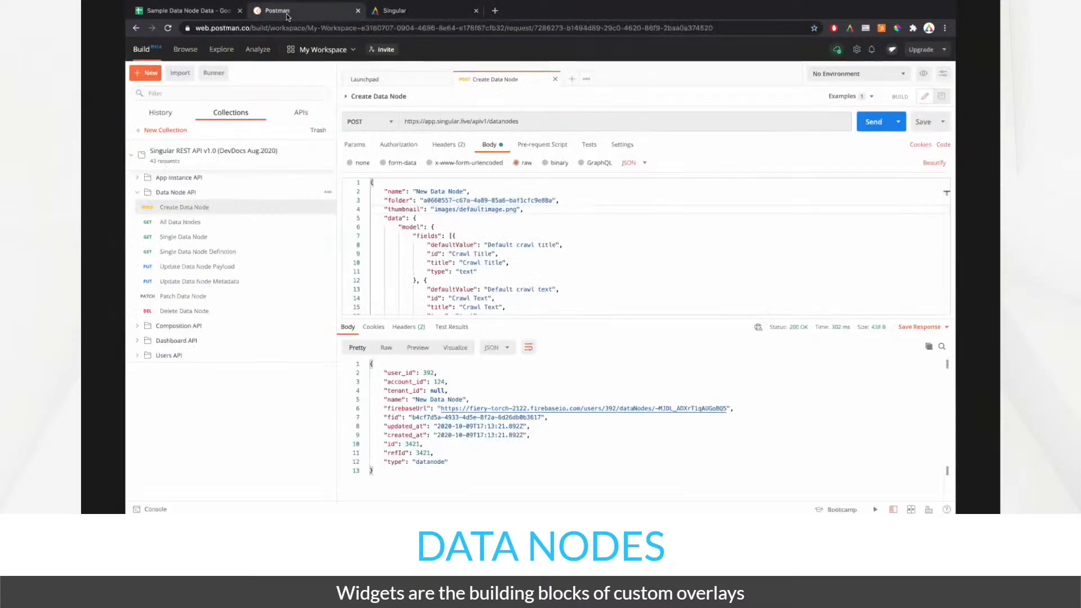
# - Open the Update Data Node Payload PUT request and look over its headers and raw JSON body
pyautogui.click(200, 275)
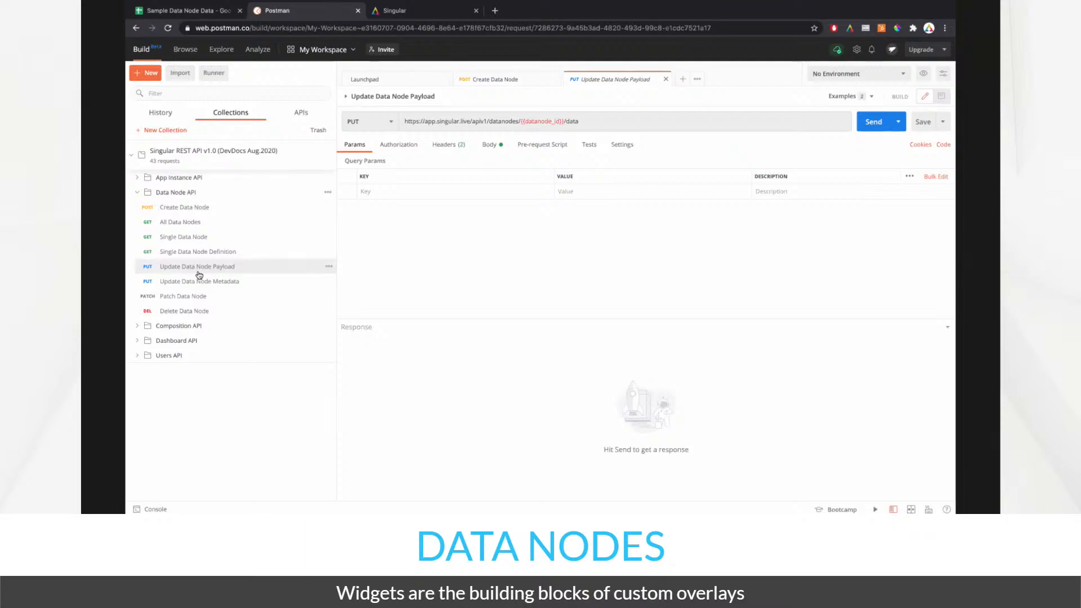
pyautogui.click(452, 152)
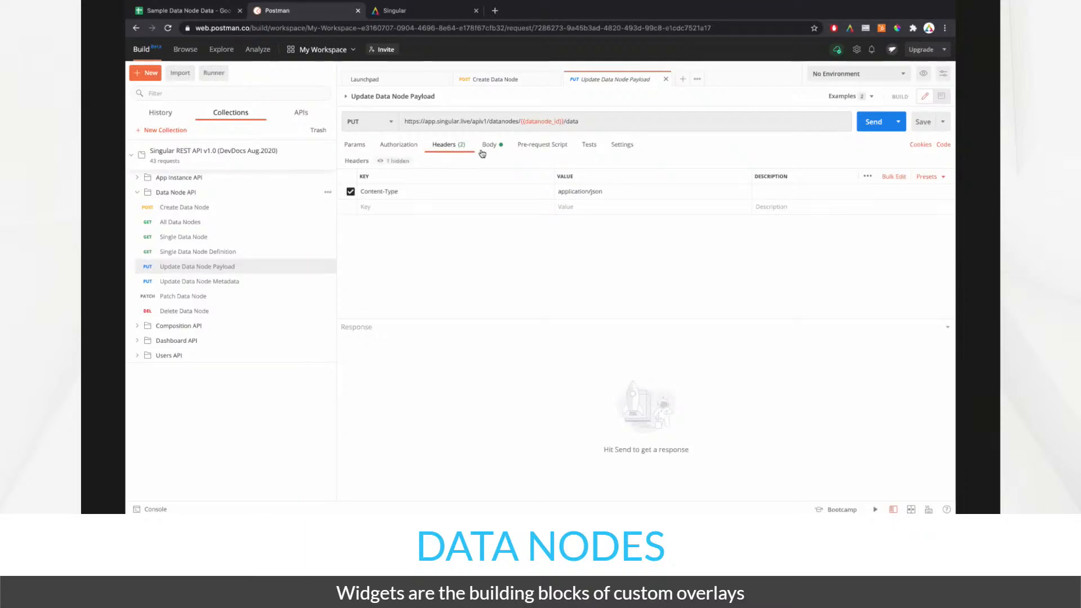
pyautogui.click(485, 147)
pyautogui.scroll(-5, 465, 226)
pyautogui.scroll(5, 465, 227)
pyautogui.scroll(-5, 403, 194)
pyautogui.scroll(5, 403, 194)
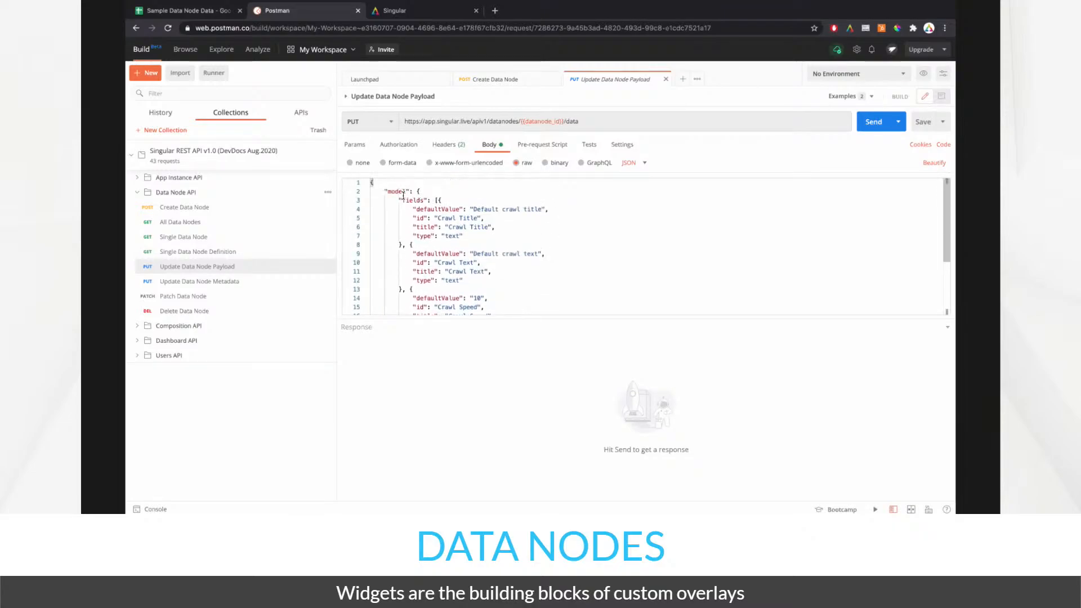
pyautogui.scroll(-5, 416, 200)
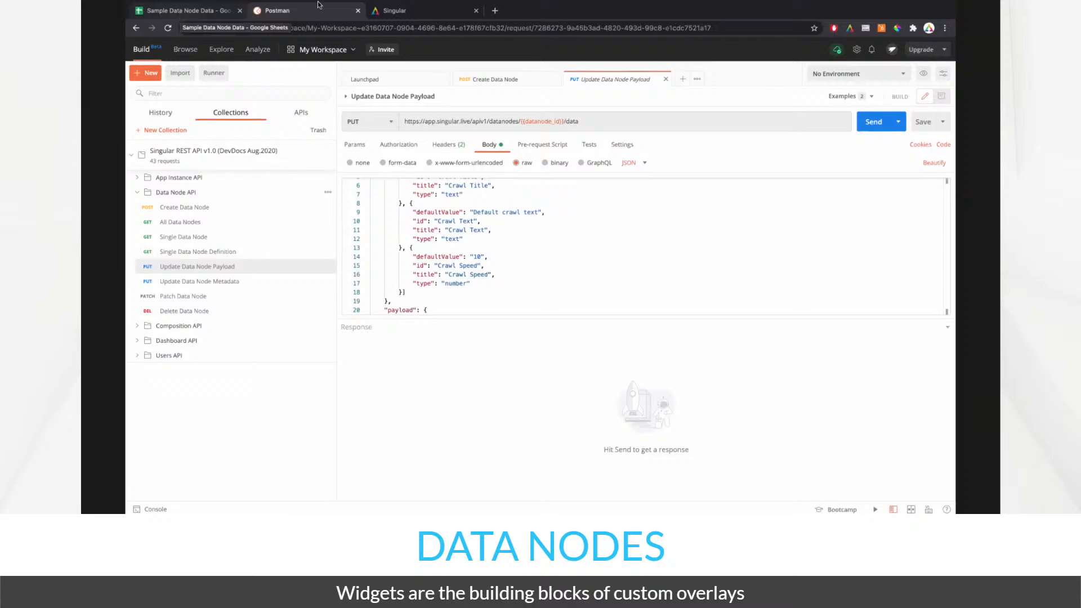
# - Return to the sample data spreadsheet and switch to the Send Table to Datanode sheet
pyautogui.click(402, 9)
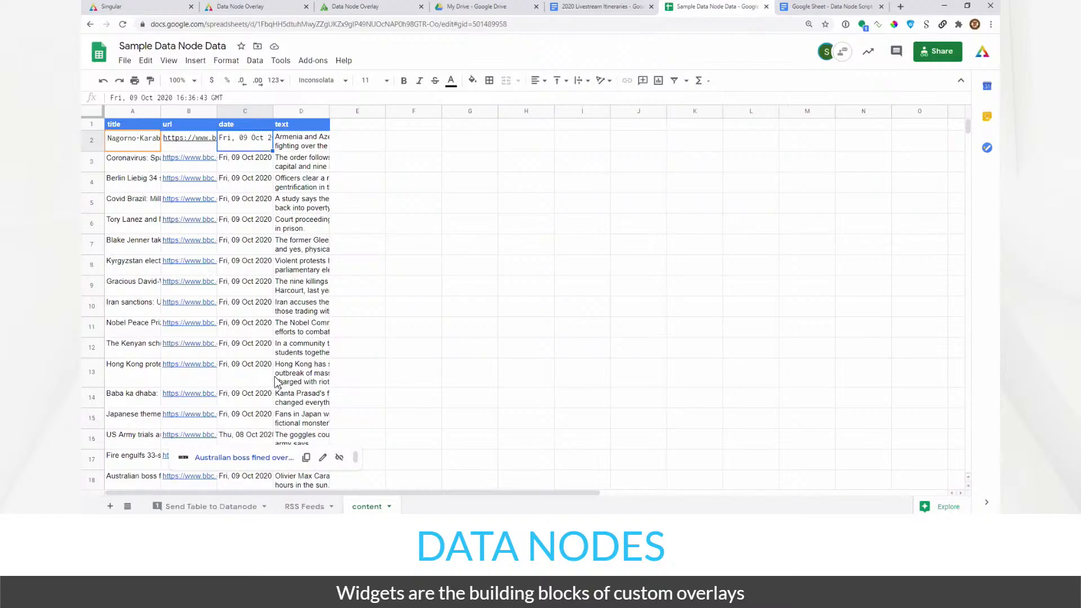
pyautogui.scroll(-3, 261, 309)
pyautogui.scroll(3, 261, 309)
pyautogui.click(221, 510)
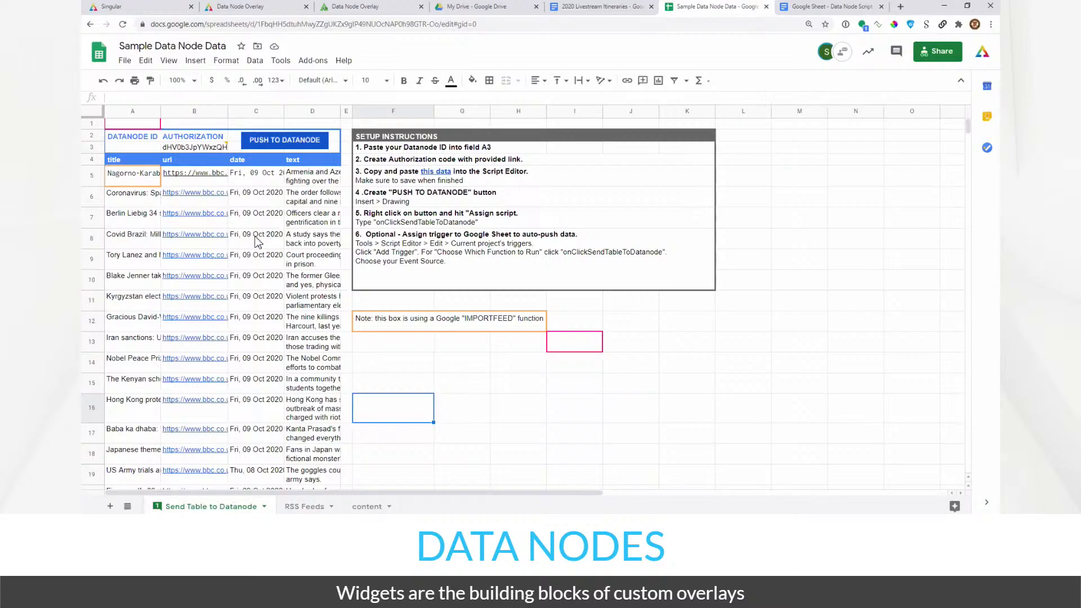
# - Check the title (A4) and text (D4) headers, then select the empty Datanode ID cell A3
pyautogui.click(128, 162)
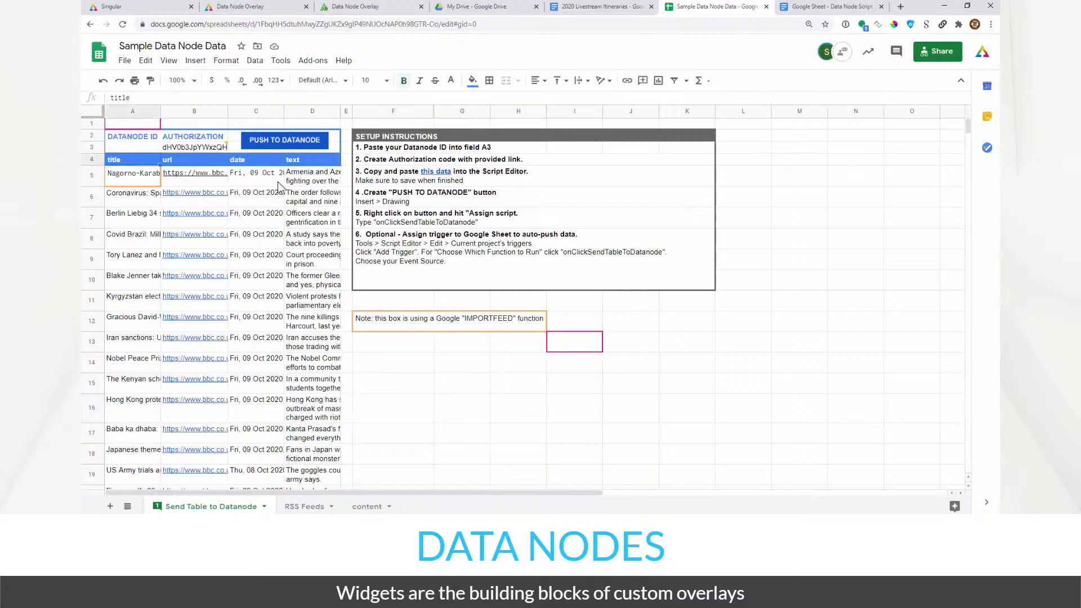
pyautogui.click(308, 160)
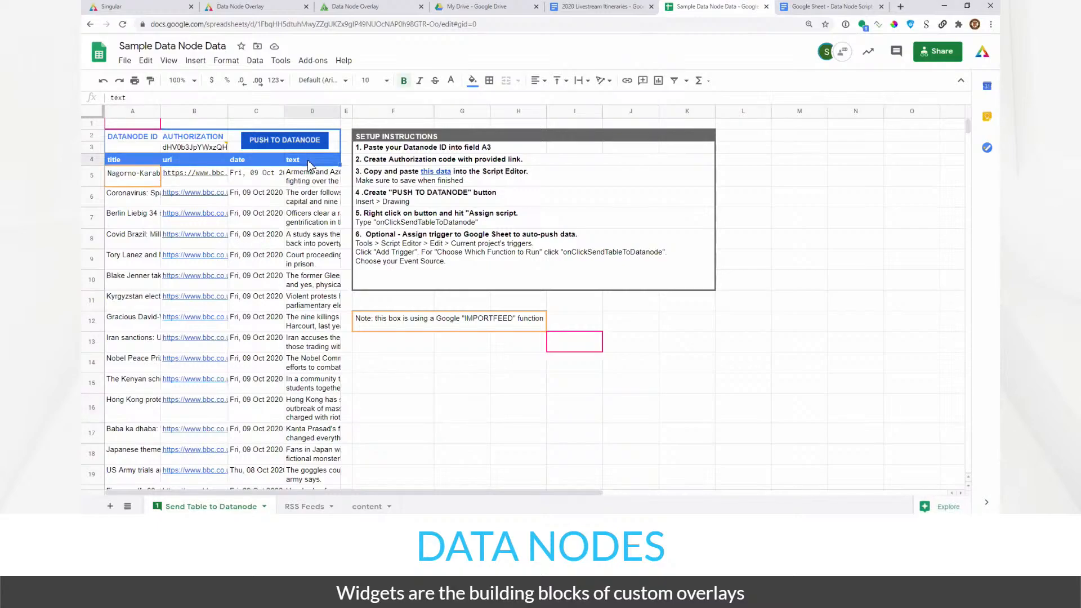
pyautogui.click(136, 163)
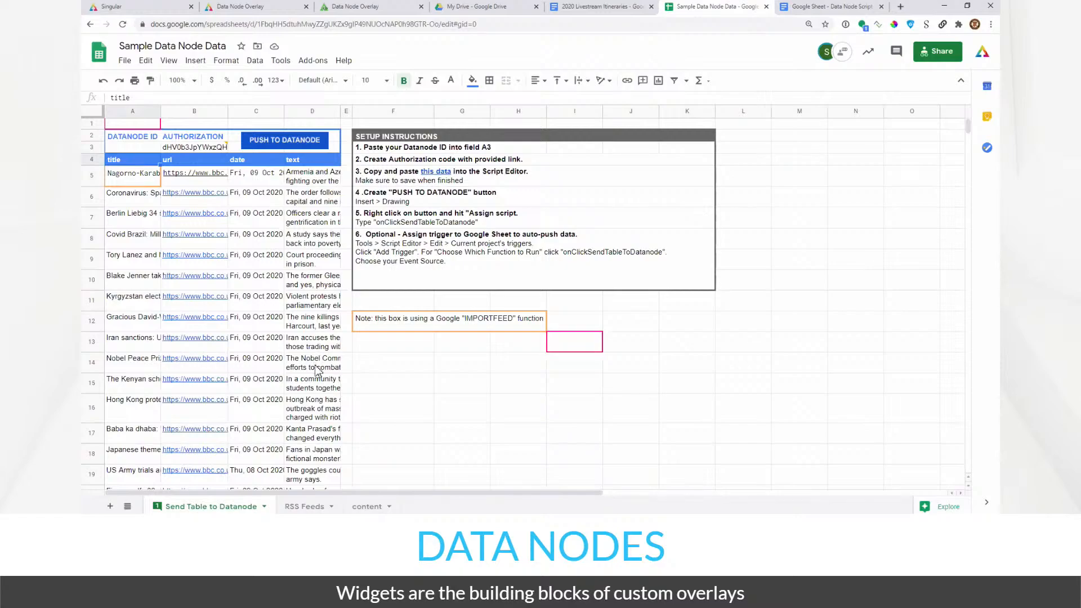
pyautogui.scroll(-3, 318, 370)
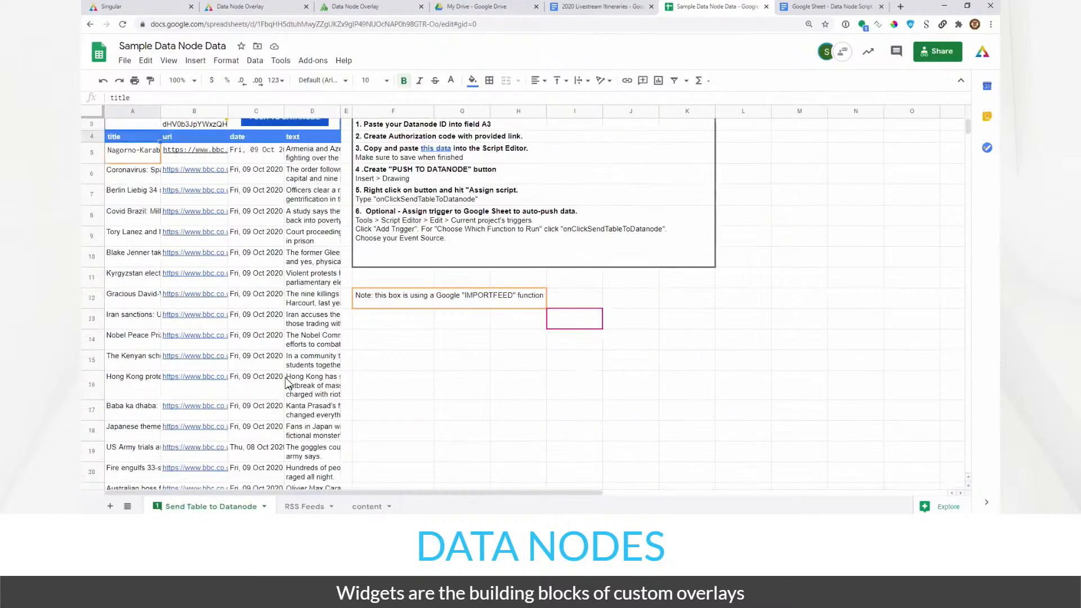
pyautogui.scroll(3, 285, 383)
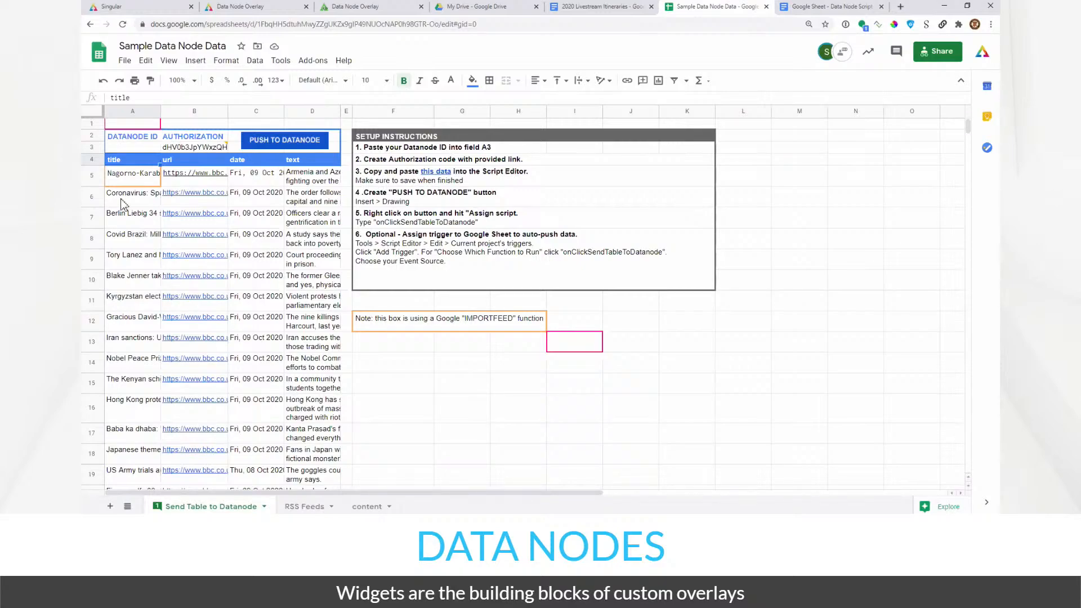
pyautogui.click(122, 149)
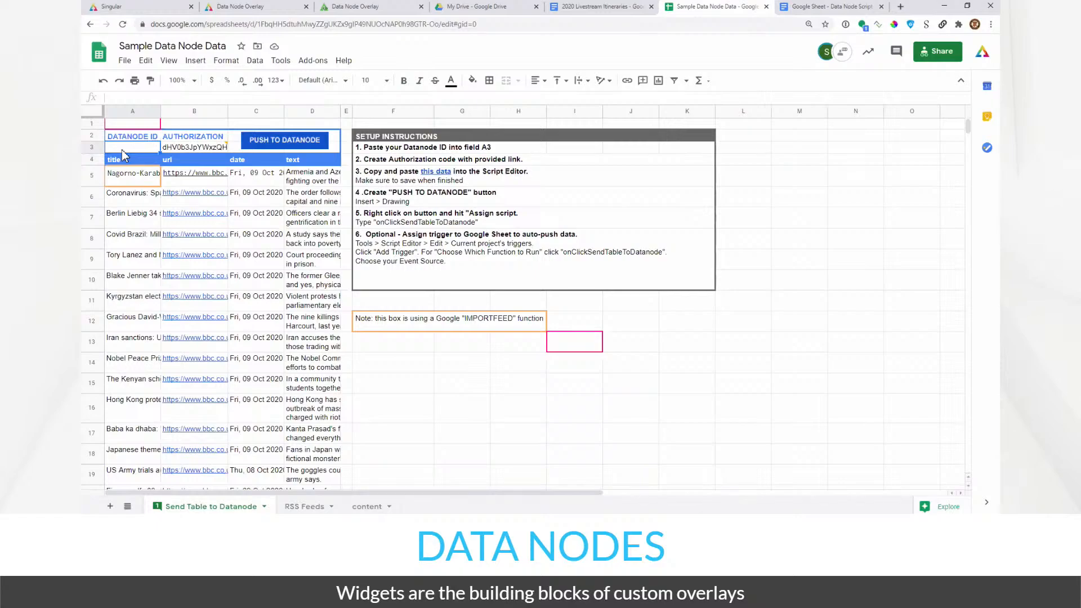
# - In the Singular dashboard, refresh the recent items and select the newly created data node
pyautogui.click(164, 11)
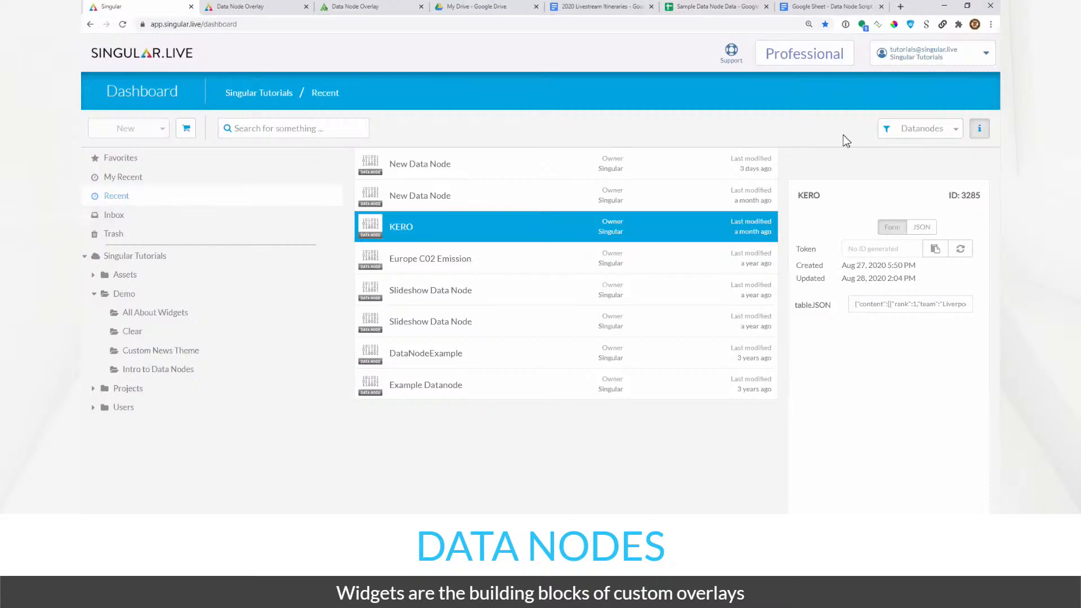
pyautogui.click(570, 170)
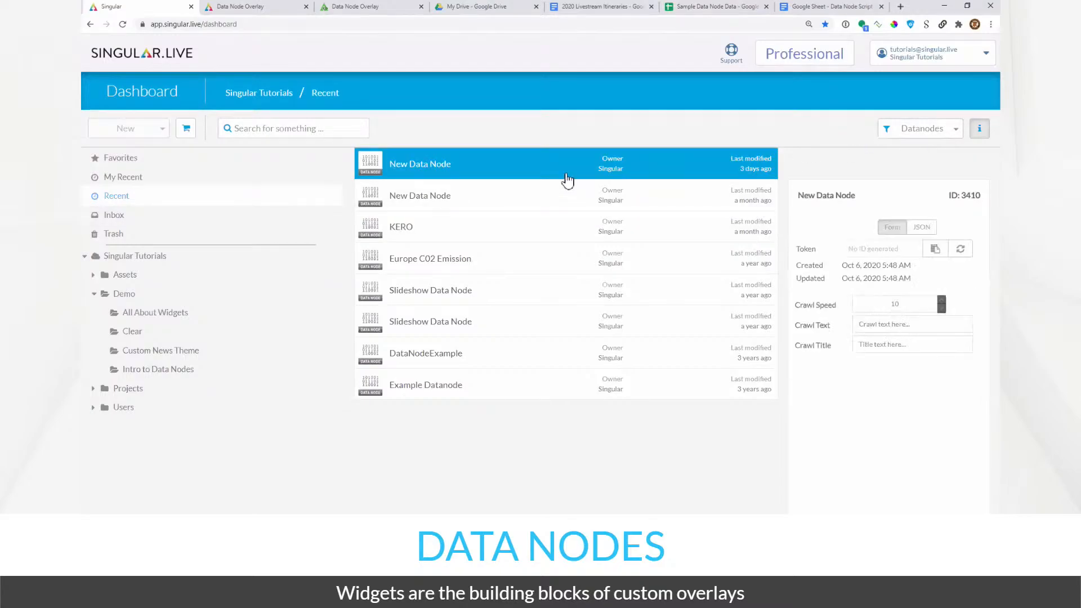
pyautogui.click(950, 131)
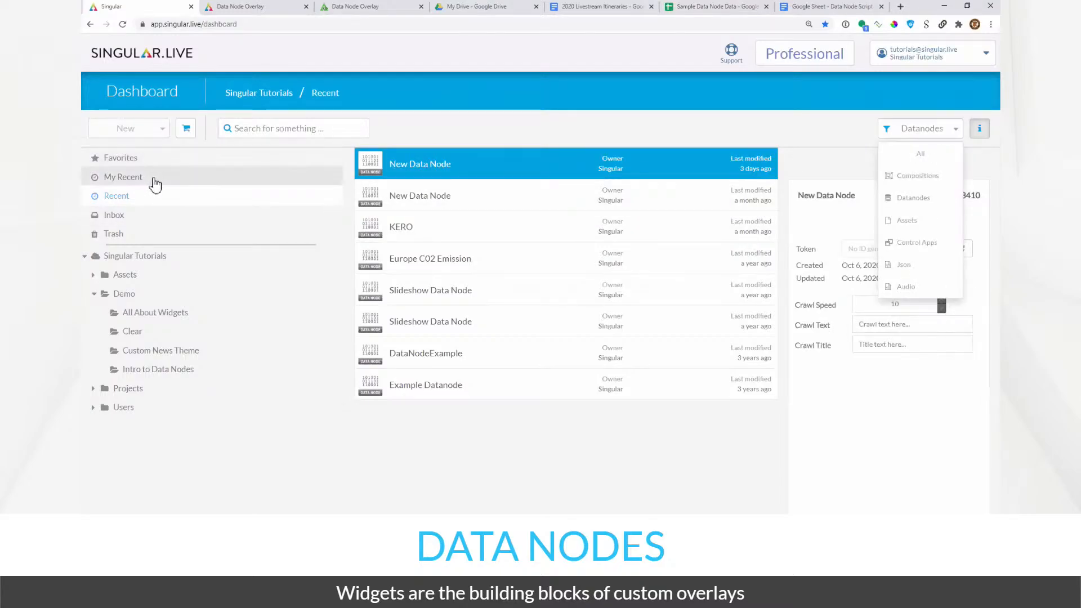
pyautogui.click(157, 197)
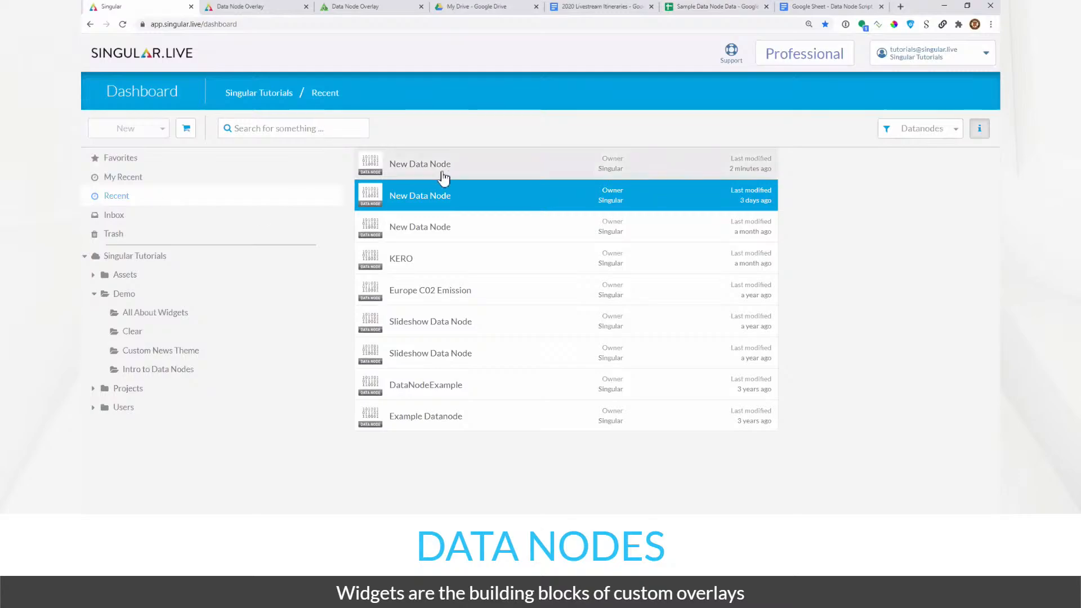
pyautogui.click(446, 177)
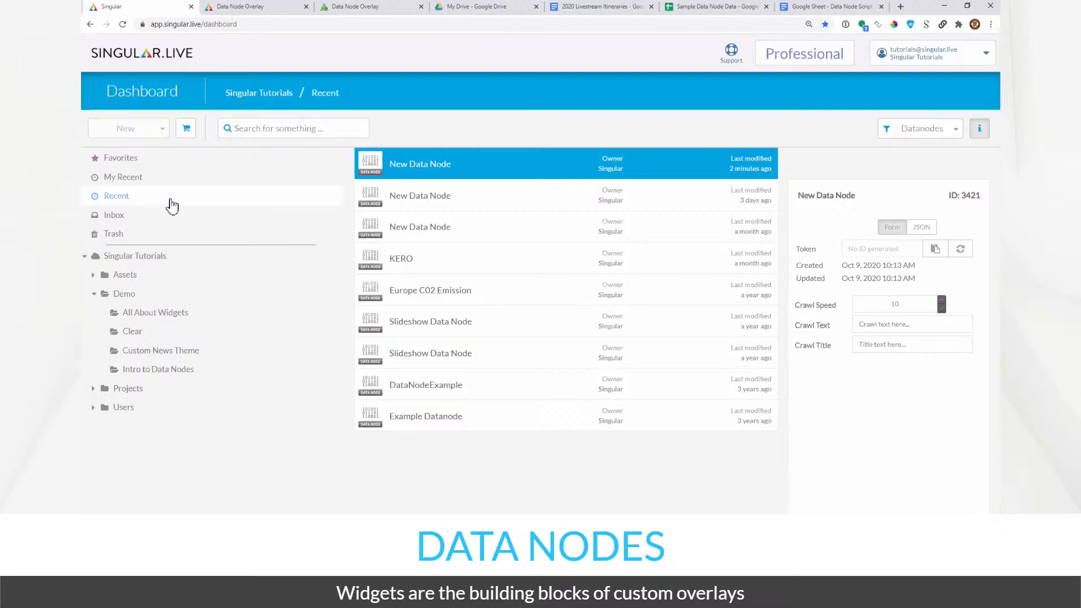
# - Rename the data node to Datanode1 and select its ID 3421
pyautogui.rightClick(442, 172)
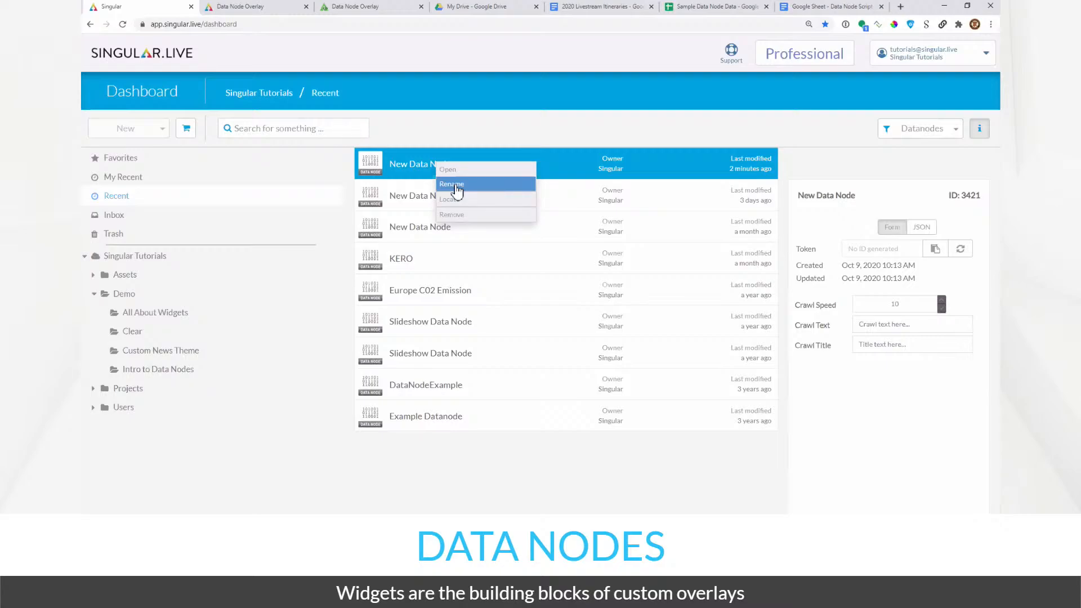
pyautogui.click(456, 190)
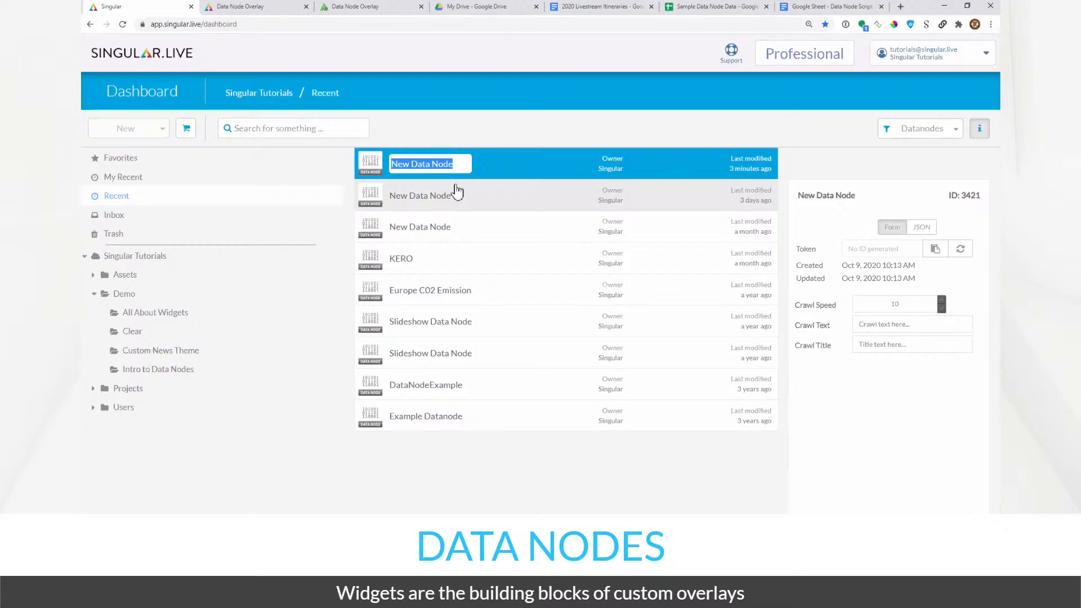
pyautogui.write('Dat')
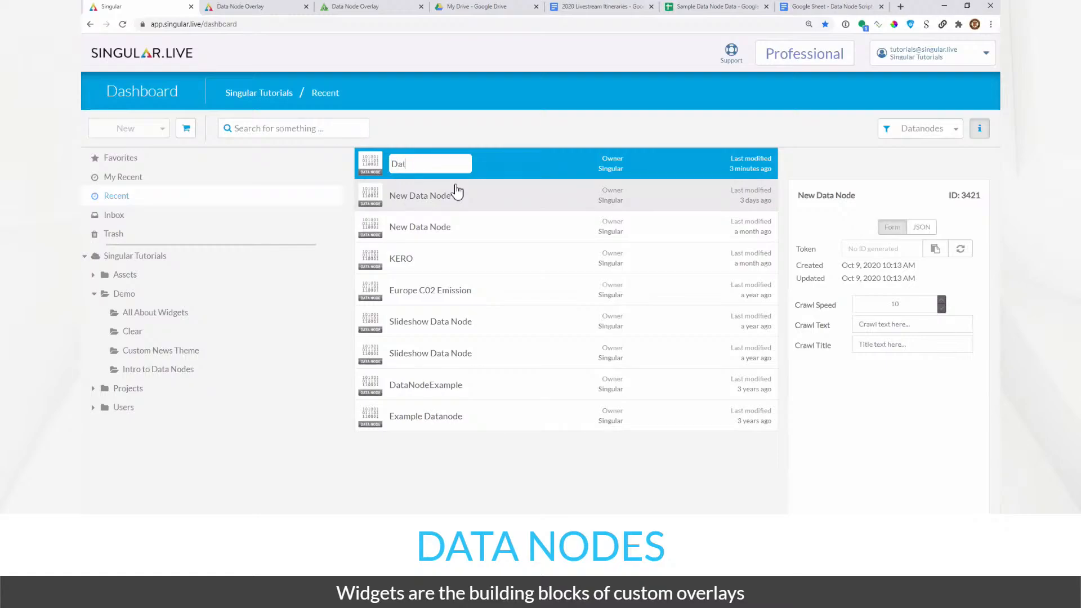
pyautogui.write('anode1')
pyautogui.press('Return')
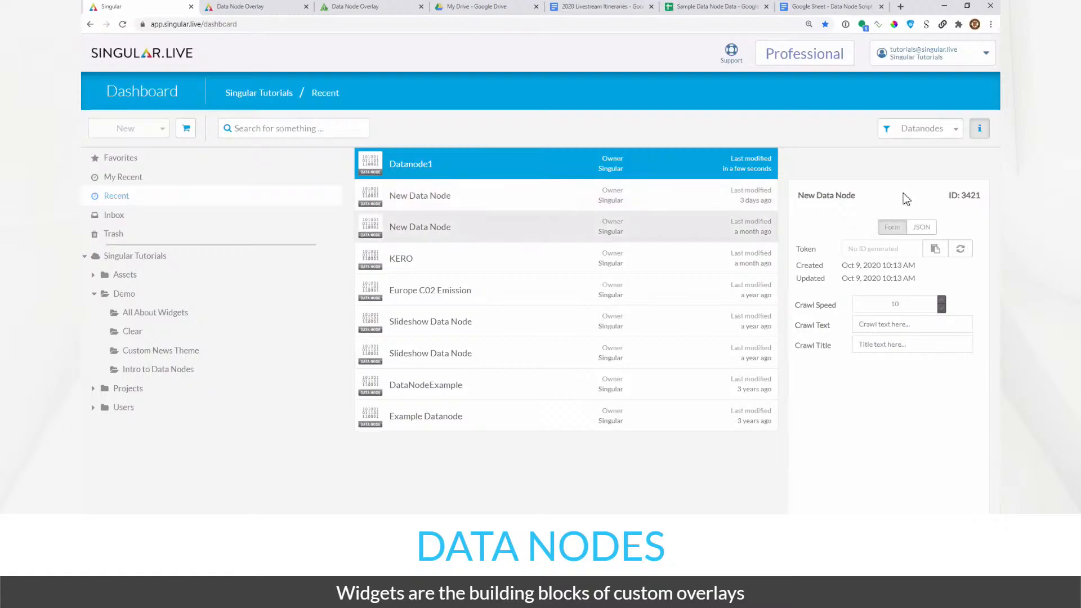
pyautogui.doubleClick(970, 195)
pyautogui.hotkey('ctrl', 'c')
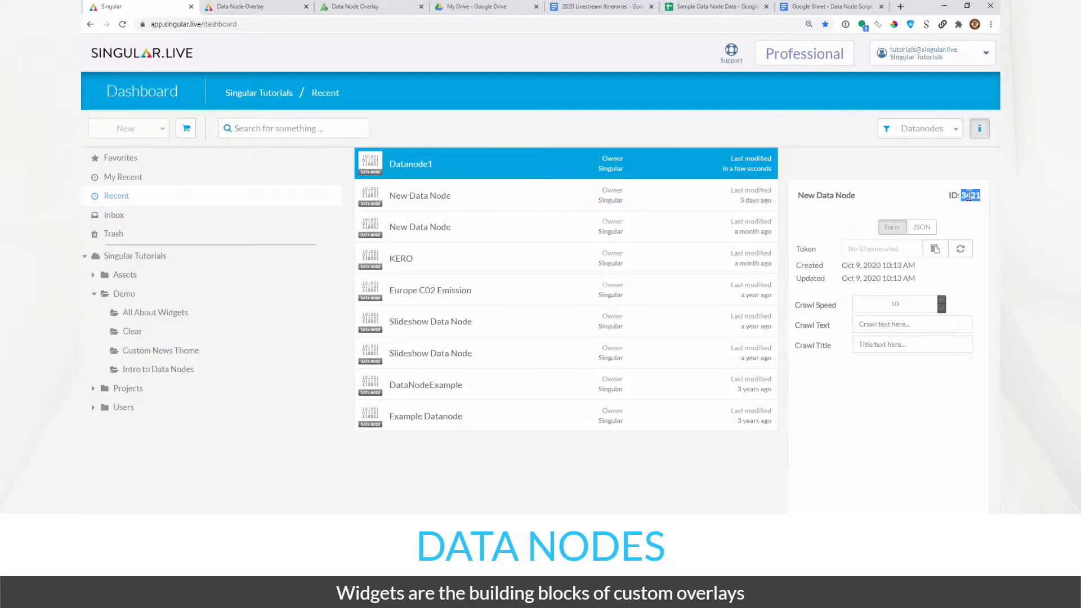
pyautogui.click(728, 12)
# - Paste the Datanode ID 3421 into cell A3
pyautogui.doubleClick(131, 147)
pyautogui.hotkey('ctrl', 'v')
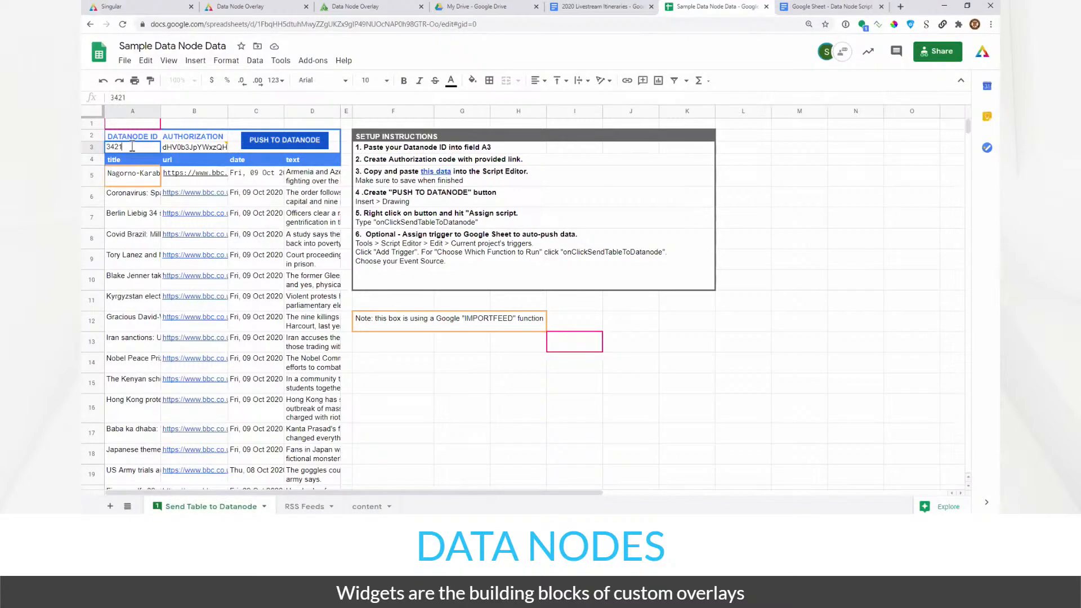
pyautogui.click(135, 200)
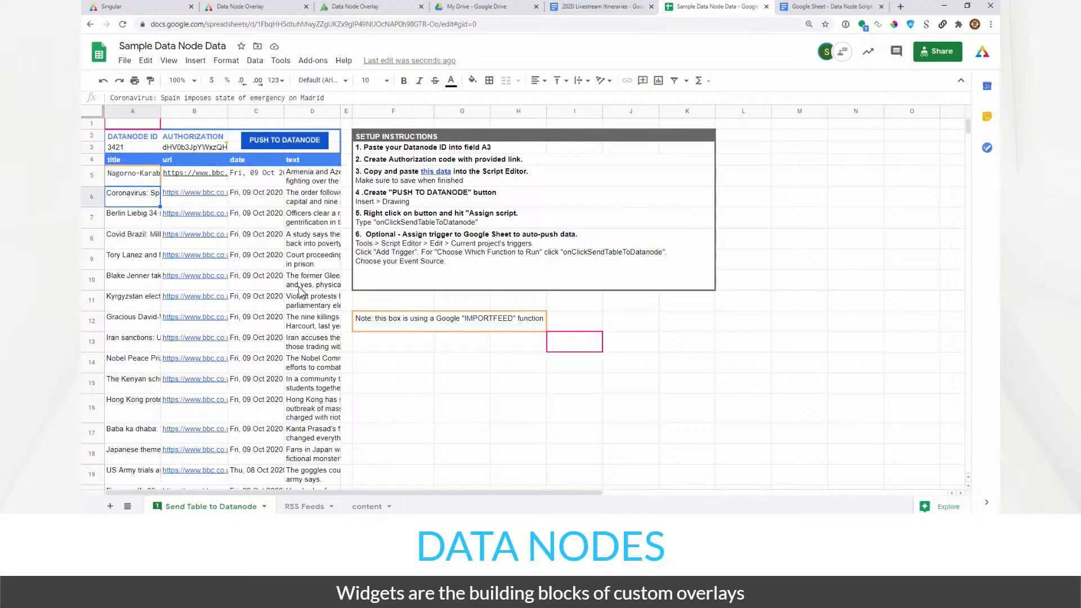
# - Follow the base64encode.org link in cell B3's authorization comment
pyautogui.moveTo(434, 177)
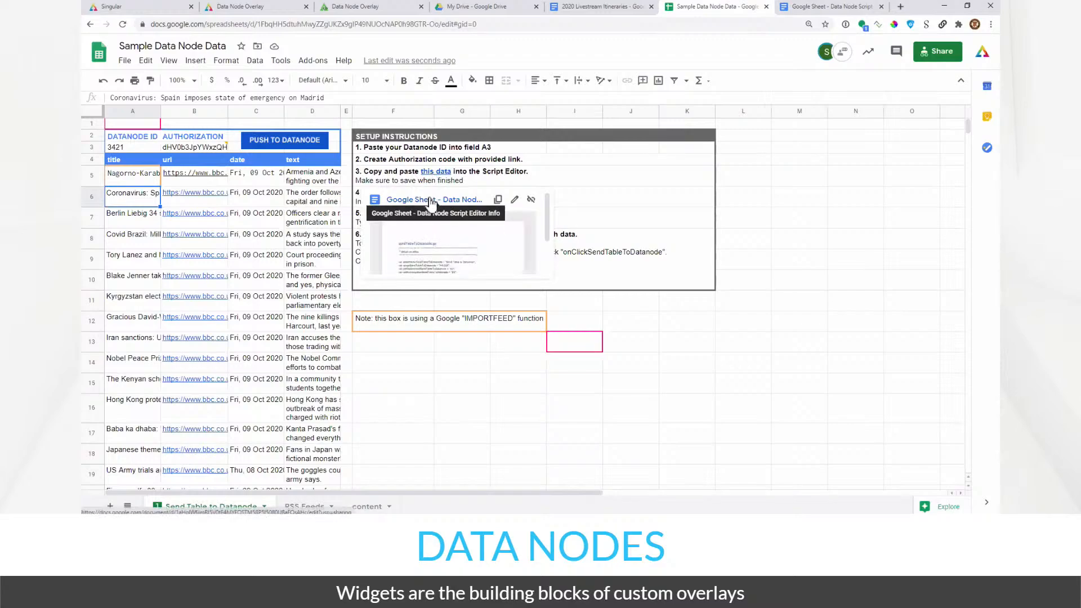
pyautogui.click(421, 355)
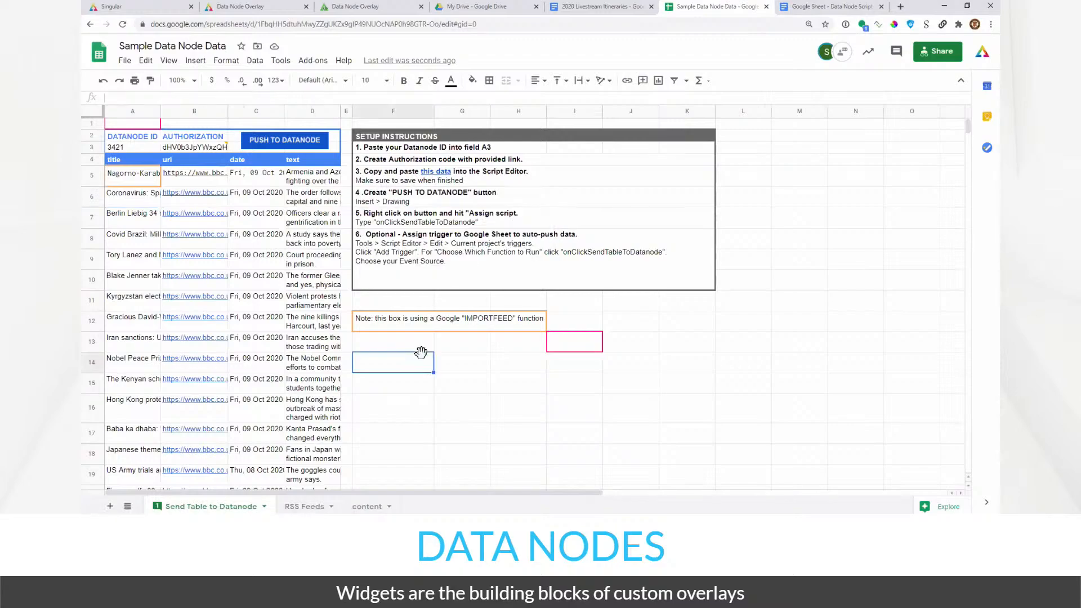
pyautogui.click(445, 177)
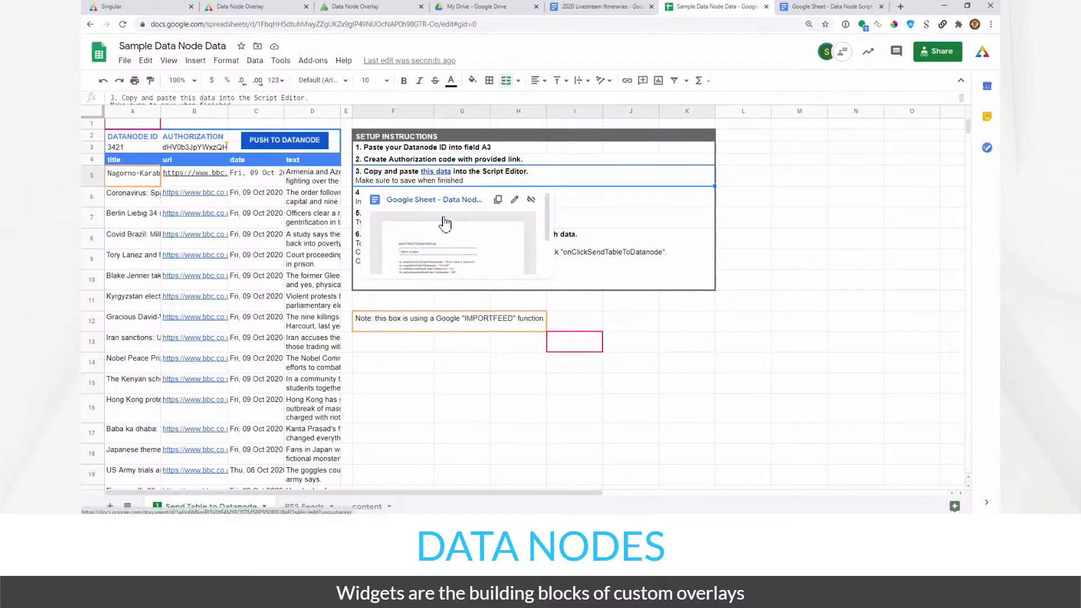
pyautogui.click(430, 339)
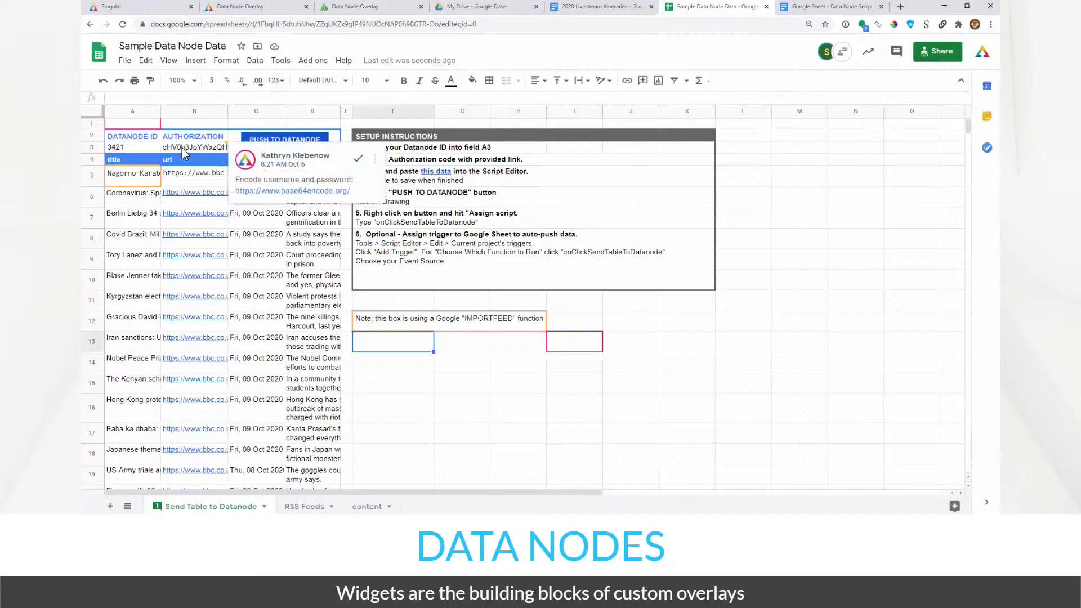
pyautogui.click(276, 192)
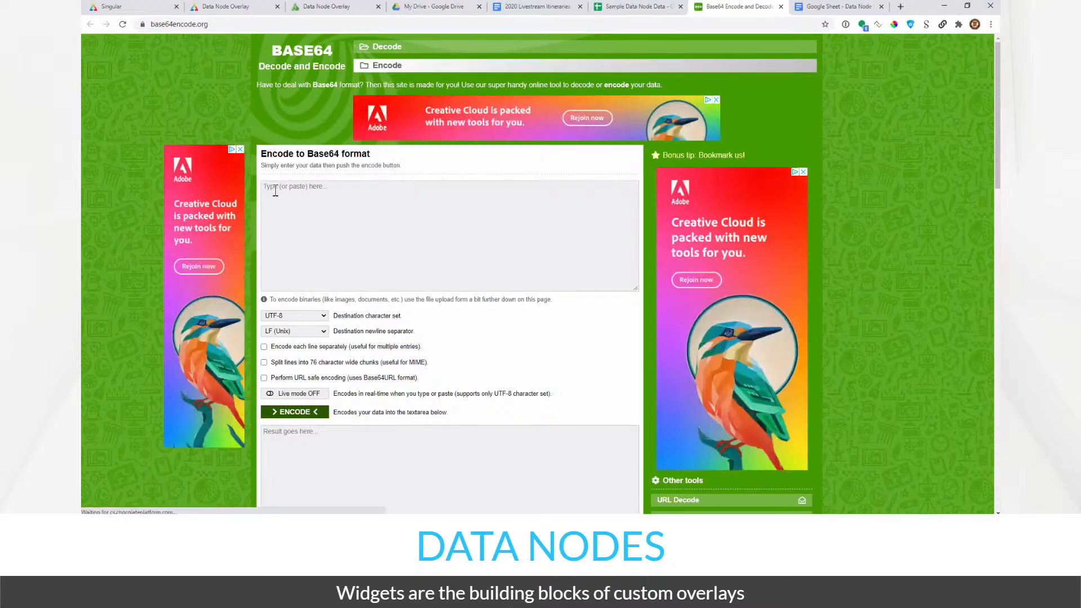
# - Encode the account e-mail and password pair to Base64 and select the encoded result
pyautogui.click(379, 201)
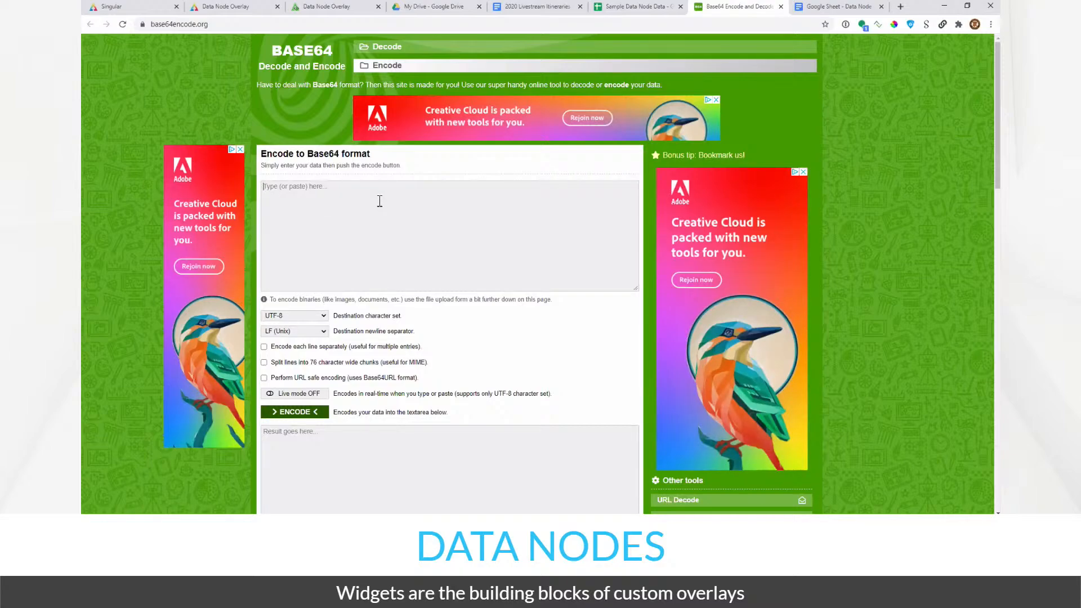
pyautogui.click(335, 187)
pyautogui.click(295, 413)
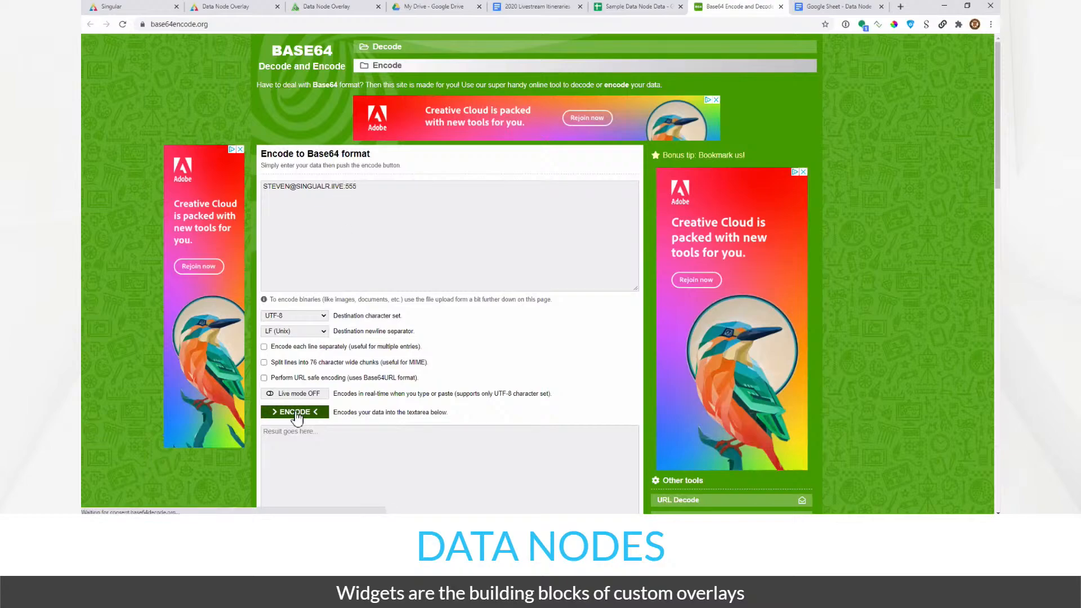
pyautogui.click(341, 431)
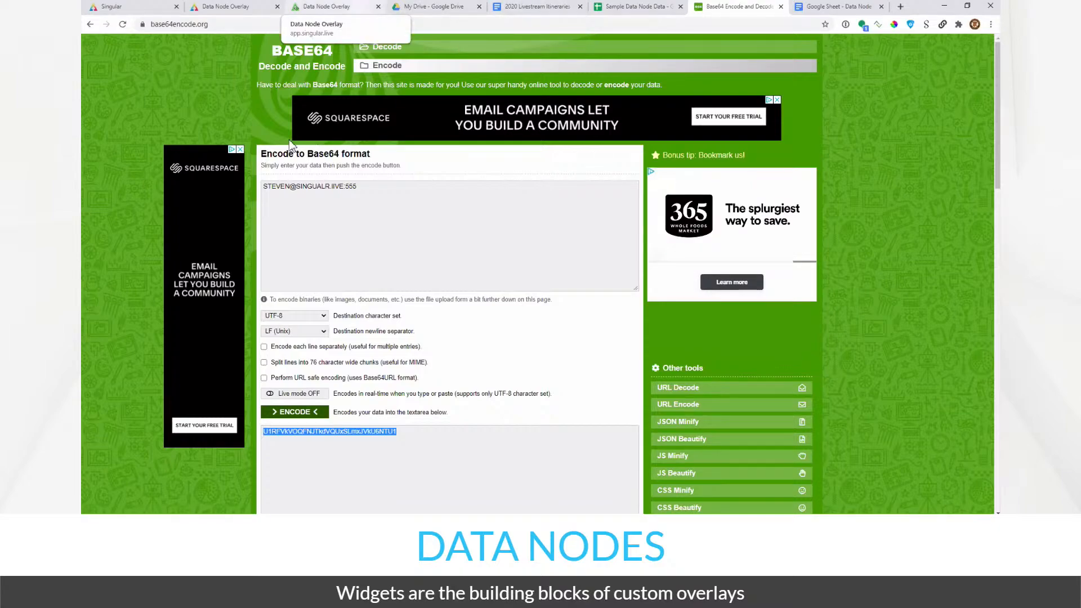
pyautogui.click(636, 7)
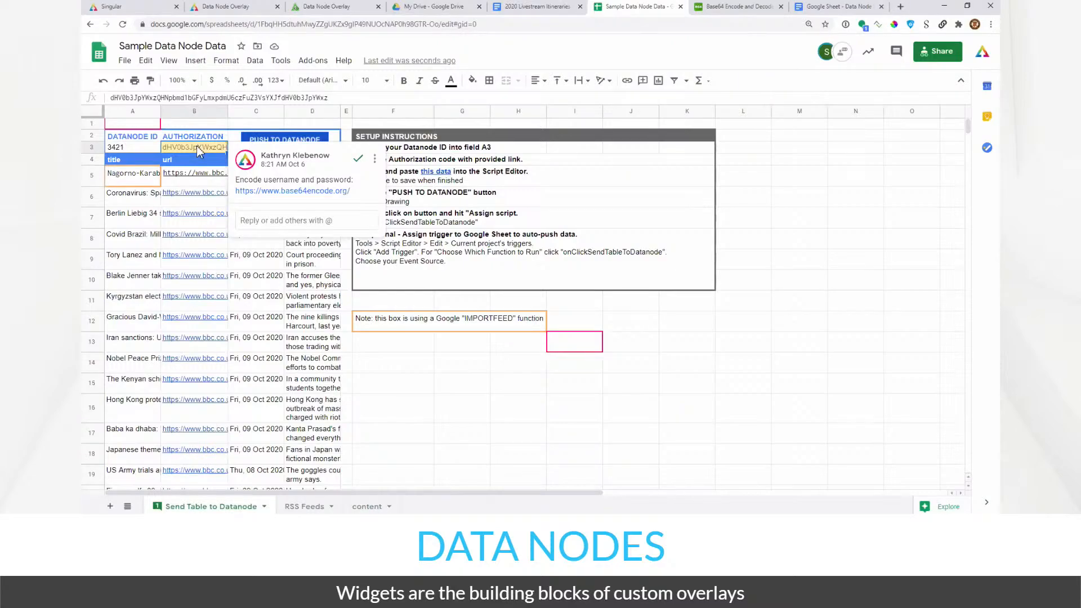
# - Move off cell B3 to close its comment and click an empty cell
pyautogui.press('Down')
pyautogui.press('Down')
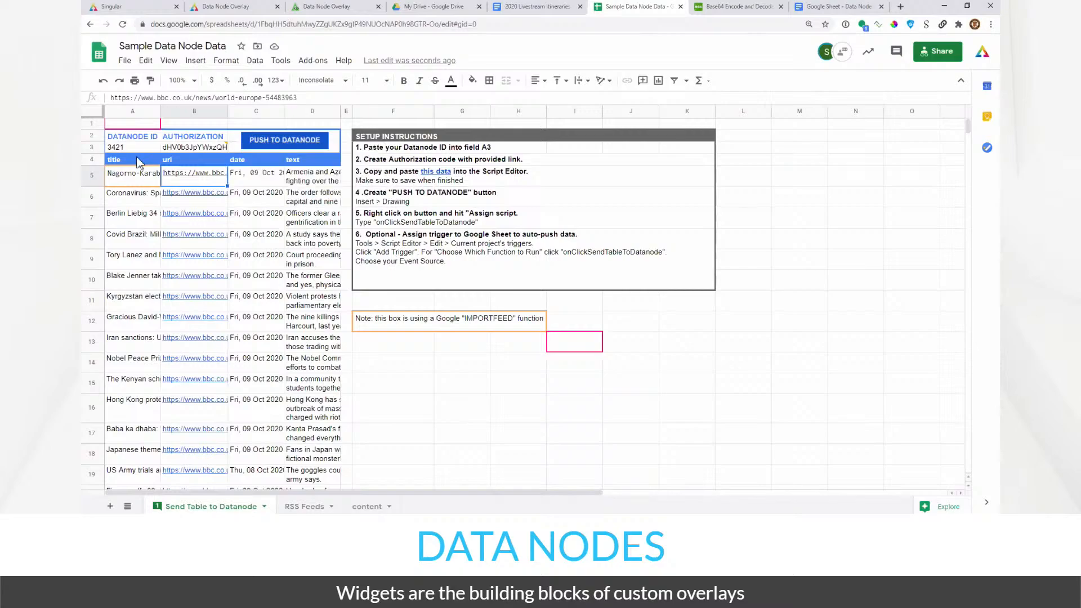
pyautogui.click(384, 366)
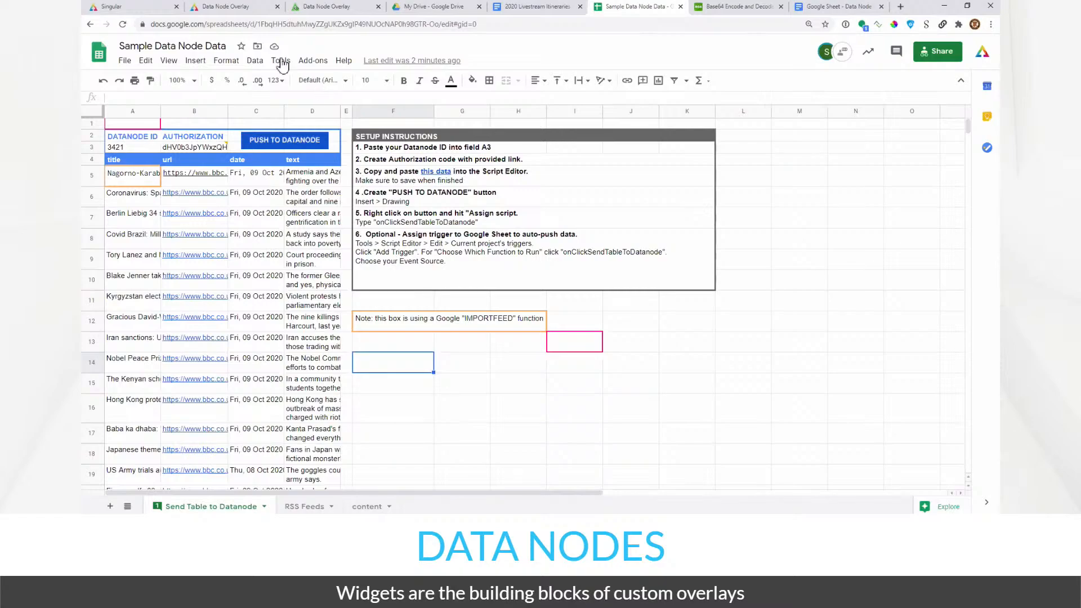
# - Launch the Script editor from Tools, close the failed tab, and launch it again
pyautogui.hotkey('alt', 't')
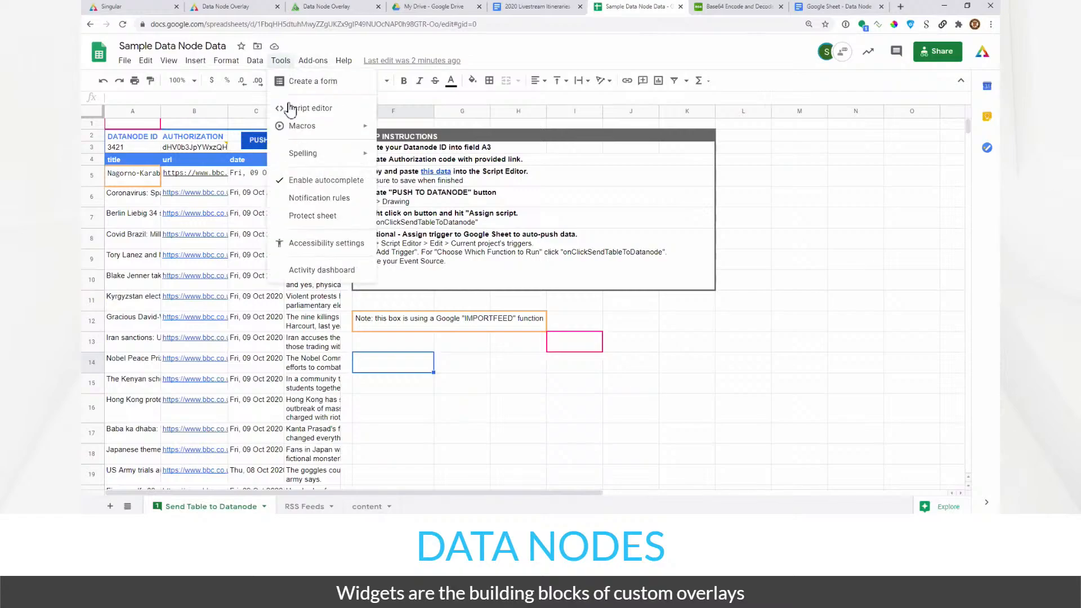
pyautogui.click(289, 108)
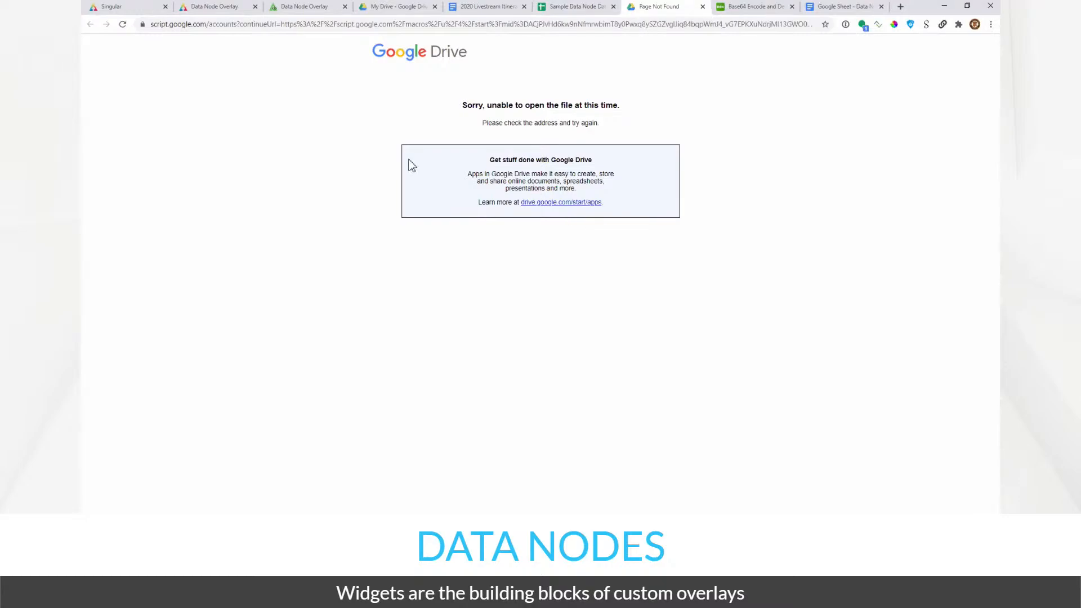
pyautogui.hotkey('ctrl', 'w')
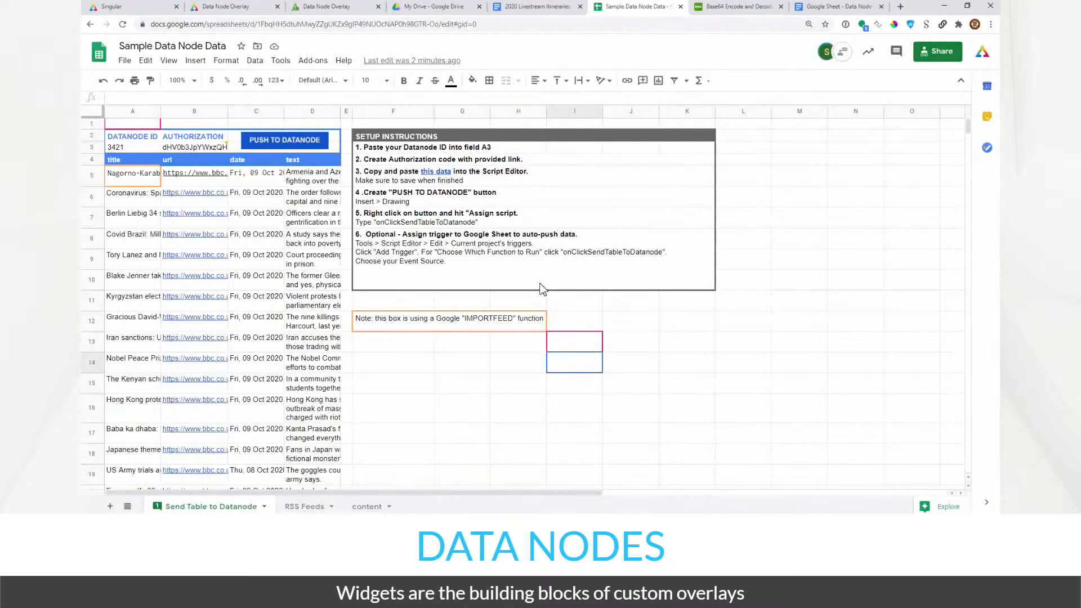
pyautogui.press('Right')
pyautogui.press('Right')
pyautogui.press('Right')
pyautogui.press('Right')
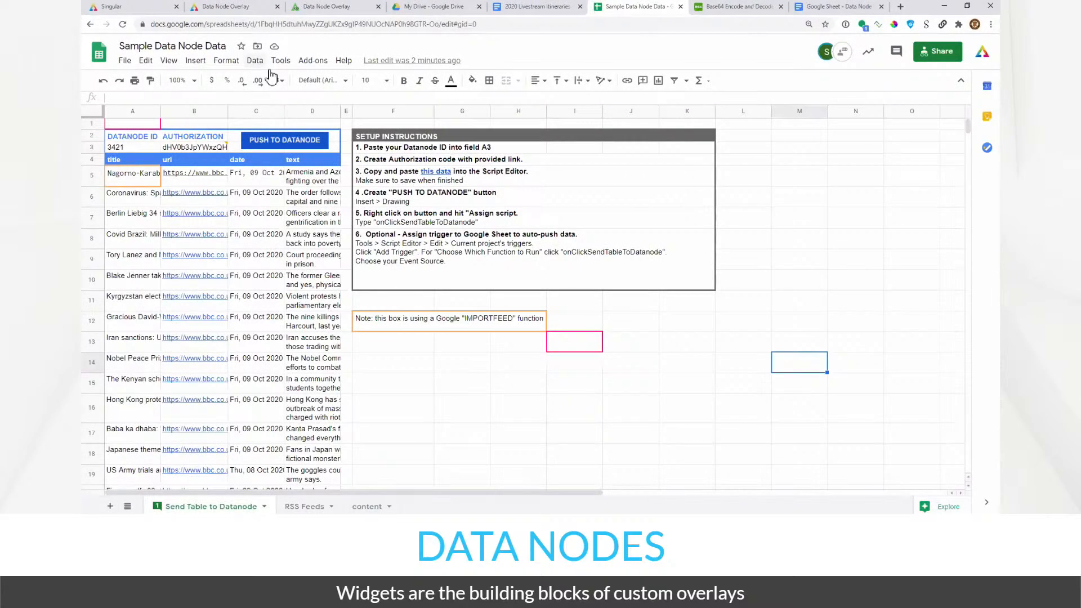
pyautogui.click(280, 60)
pyautogui.click(298, 110)
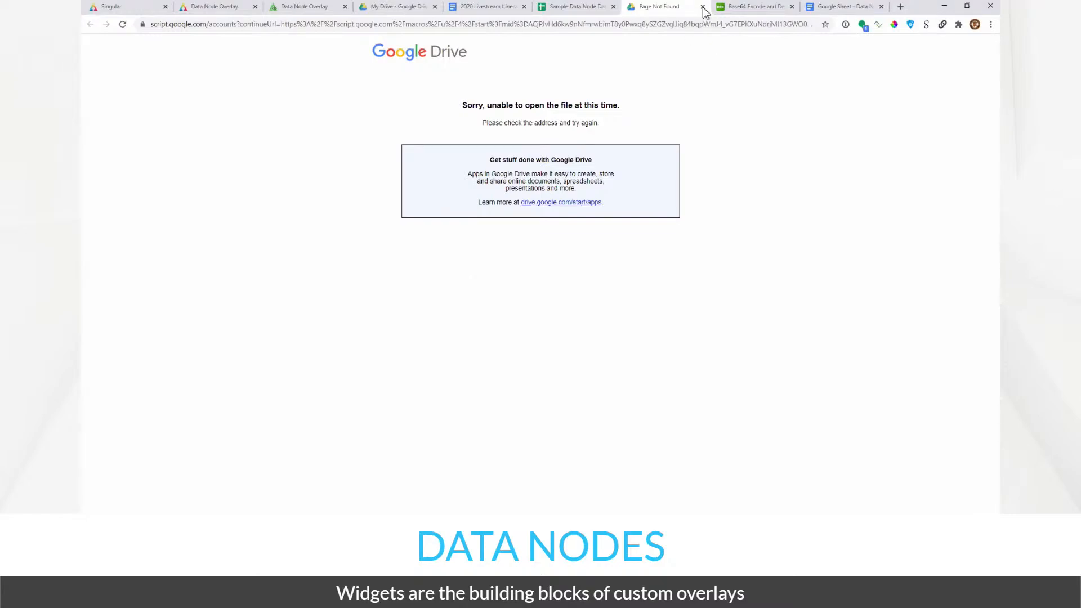
# - Close the page-not-found tab
pyautogui.hotkey('ctrl', 'w')
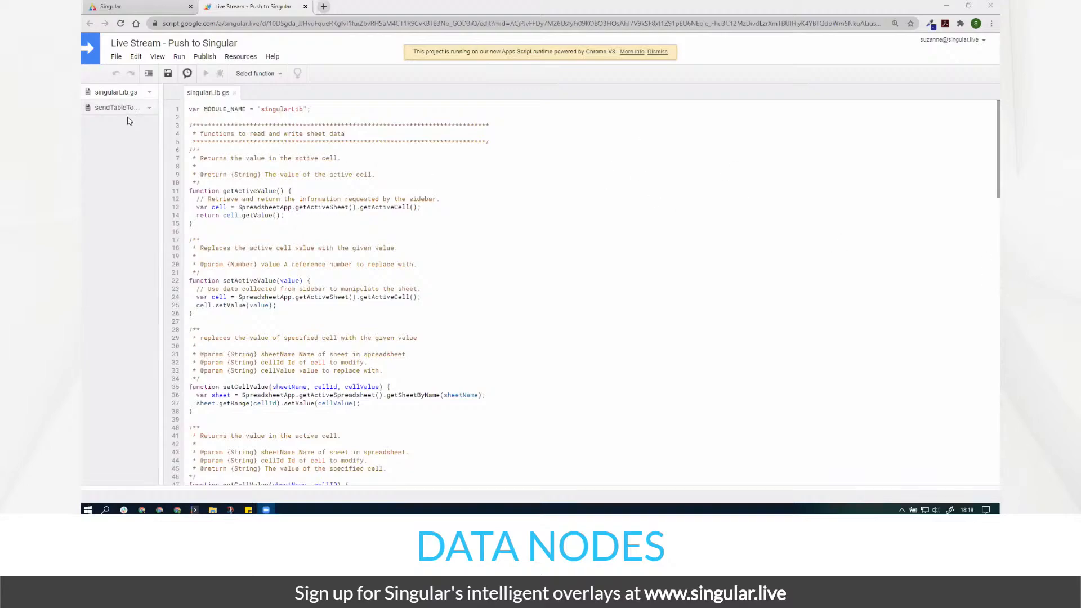
# - Scroll through singularLib.gs, then switch to the sendTableToDatanode.gs file
pyautogui.scroll(-20, 447, 282)
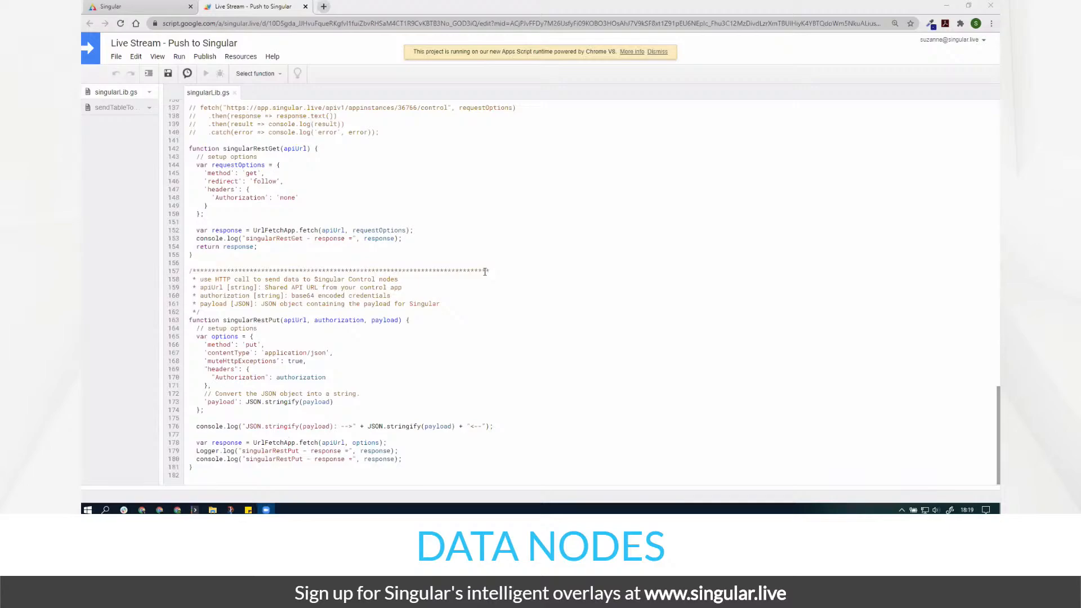
pyautogui.scroll(20, 485, 272)
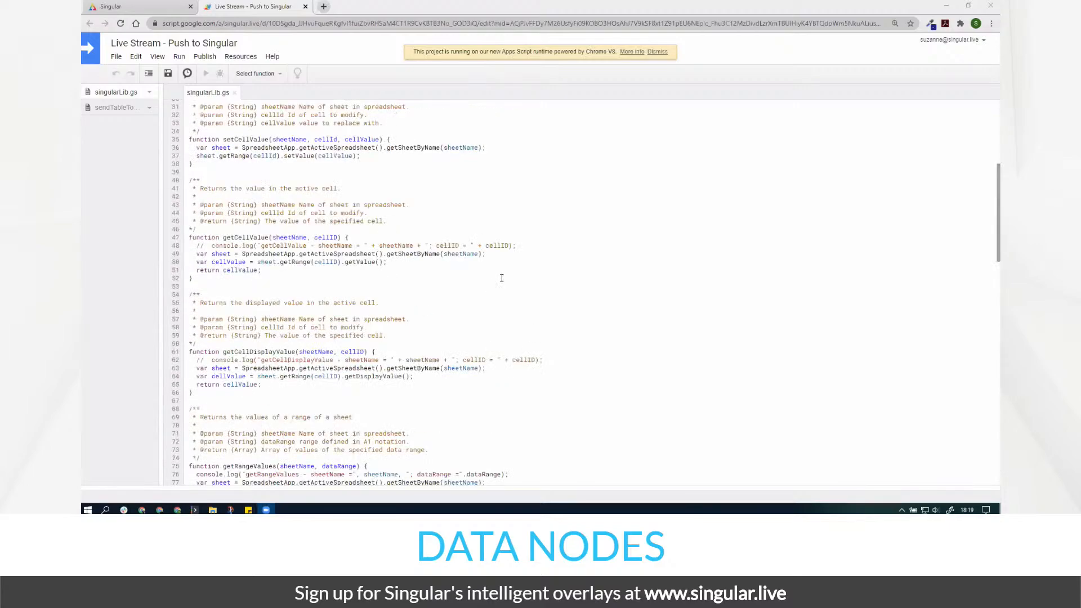
pyautogui.click(127, 111)
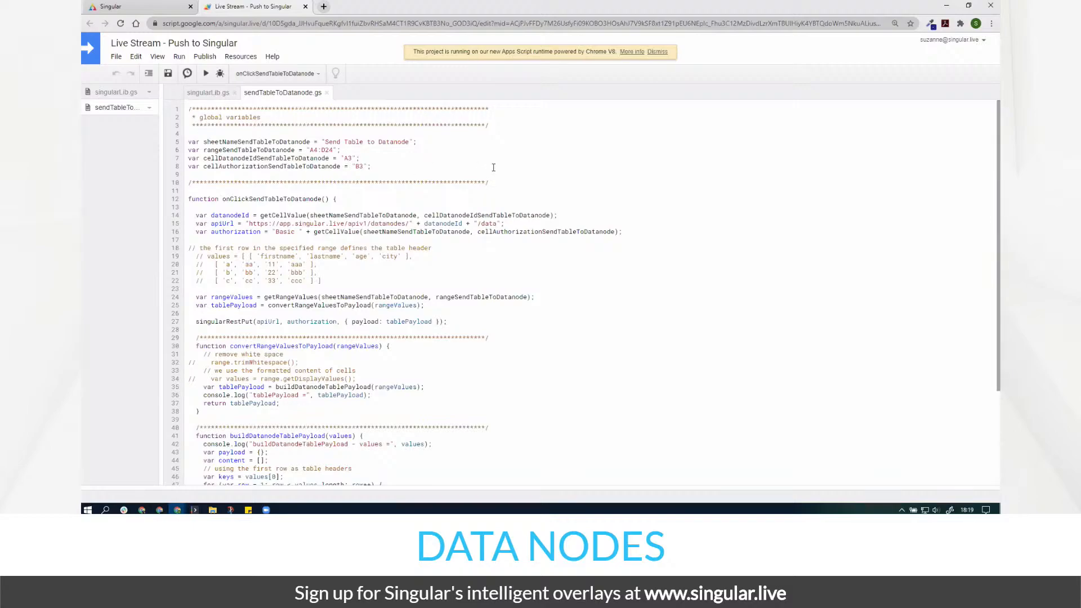
# - Point out the A4:D24 range setting at the top of sendTableToDatanode.gs
pyautogui.click(285, 97)
pyautogui.moveTo(998, 202); pyautogui.dragTo(998, 253)
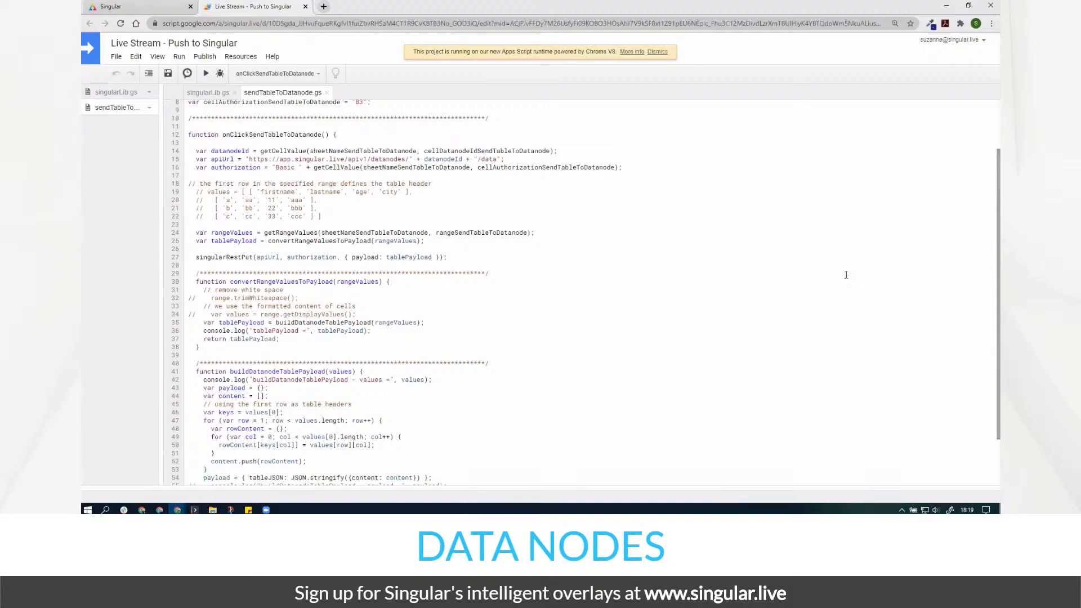
pyautogui.scroll(3, 327, 203)
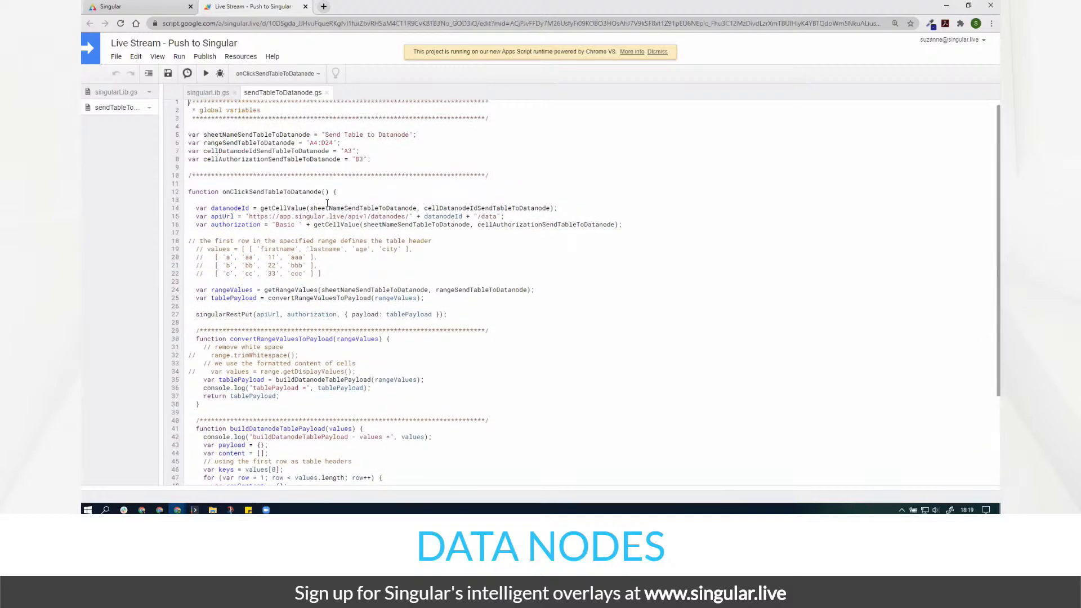
pyautogui.click(187, 143)
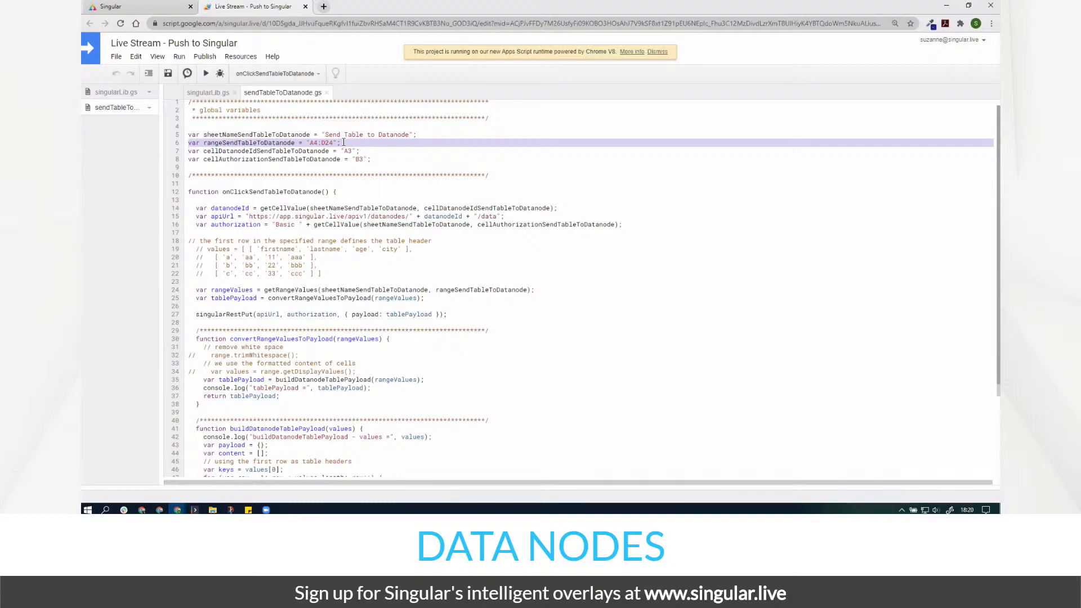
# - Highlight the A3 datanode ID, B3 authorization and sheet name settings
pyautogui.doubleClick(190, 151)
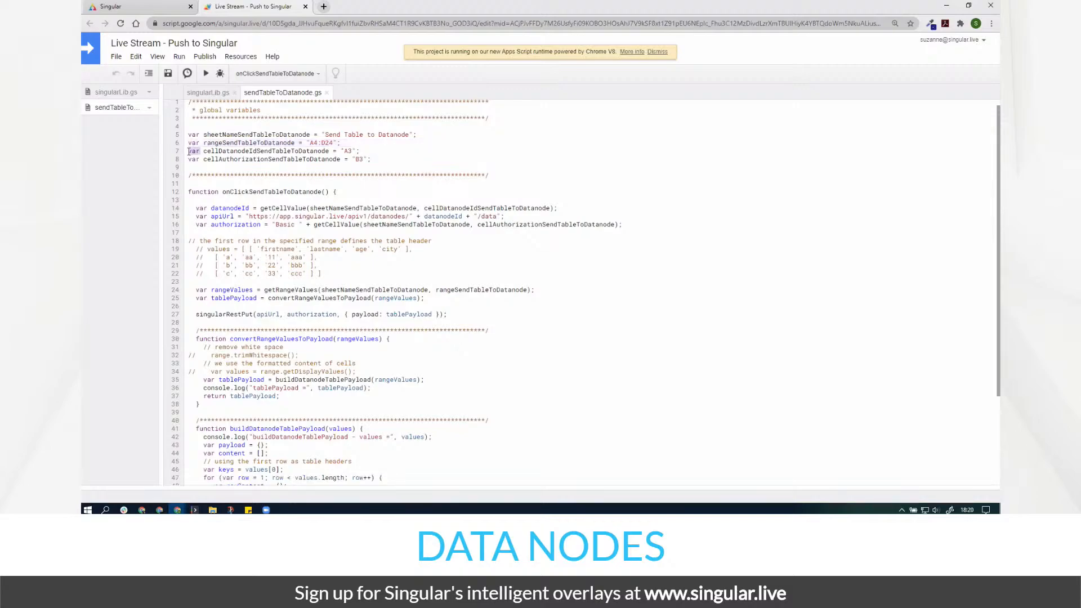
pyautogui.keyDown('shift'); pyautogui.click(363, 152); pyautogui.keyUp('shift')
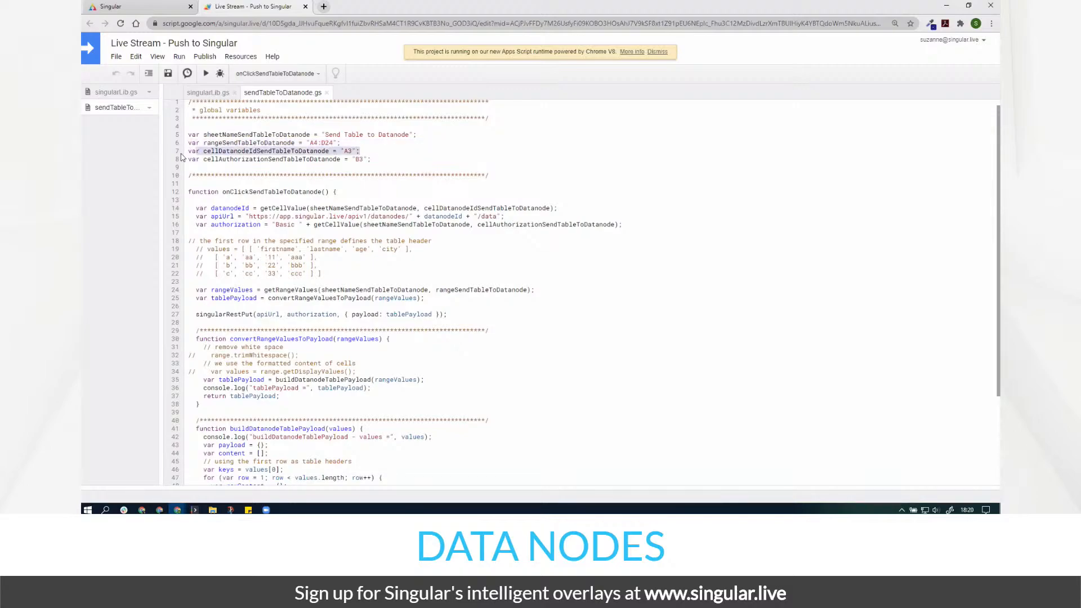
pyautogui.click(379, 161)
pyautogui.hotkey('ctrl', 'shift', 'Left')
pyautogui.hotkey('ctrl', 'shift', 'Left')
pyautogui.hotkey('ctrl', 'shift', 'Left')
pyautogui.hotkey('ctrl', 'shift', 'Left')
pyautogui.hotkey('ctrl', 'shift', 'Left')
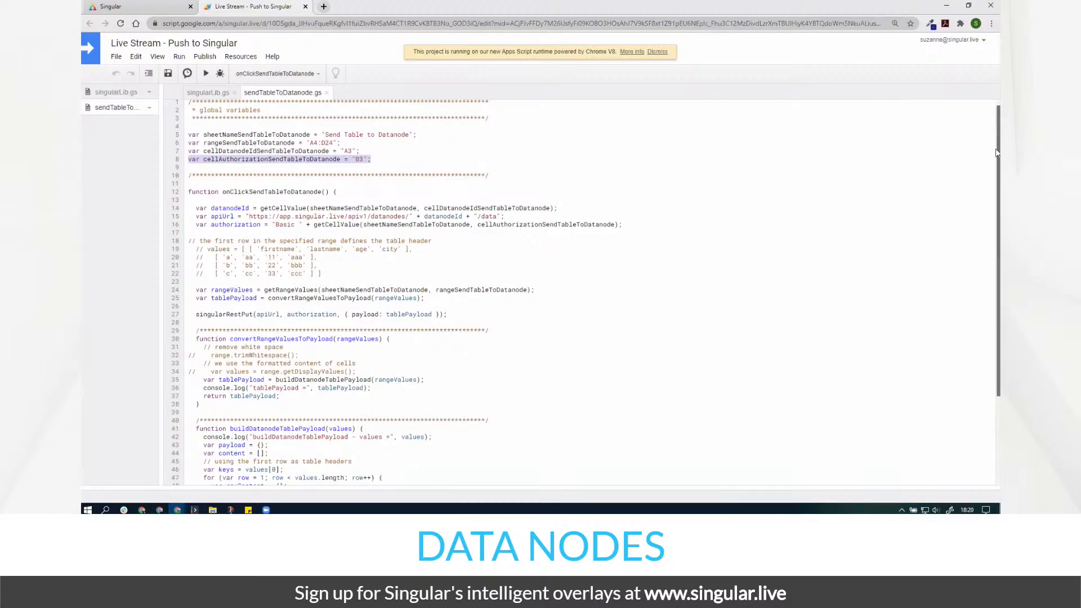
pyautogui.moveTo(998, 154); pyautogui.dragTo(998, 158)
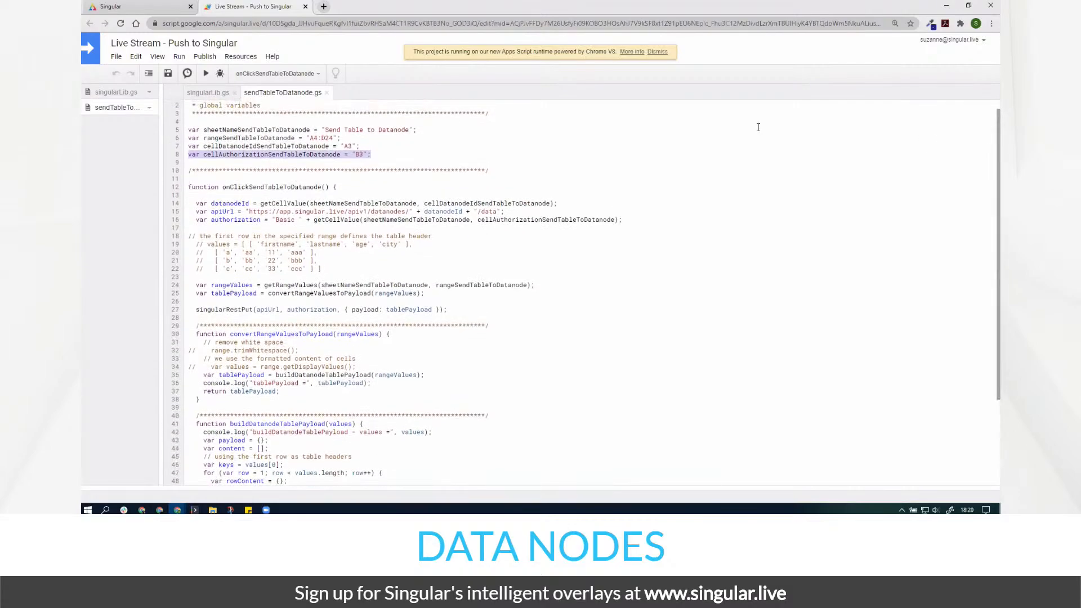
pyautogui.doubleClick(236, 129)
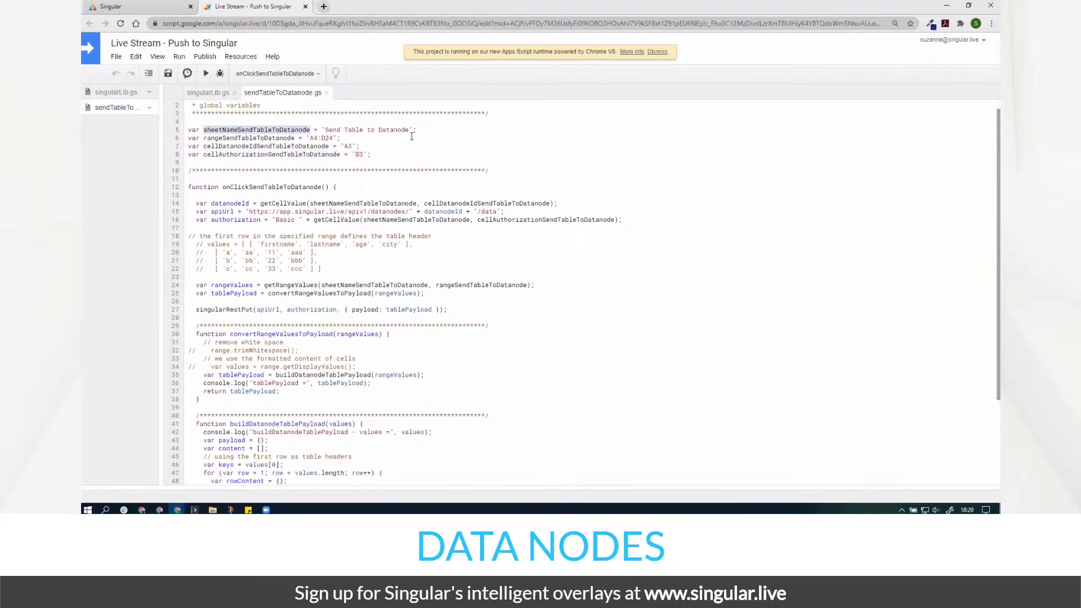
pyautogui.moveTo(421, 129); pyautogui.dragTo(180, 133)
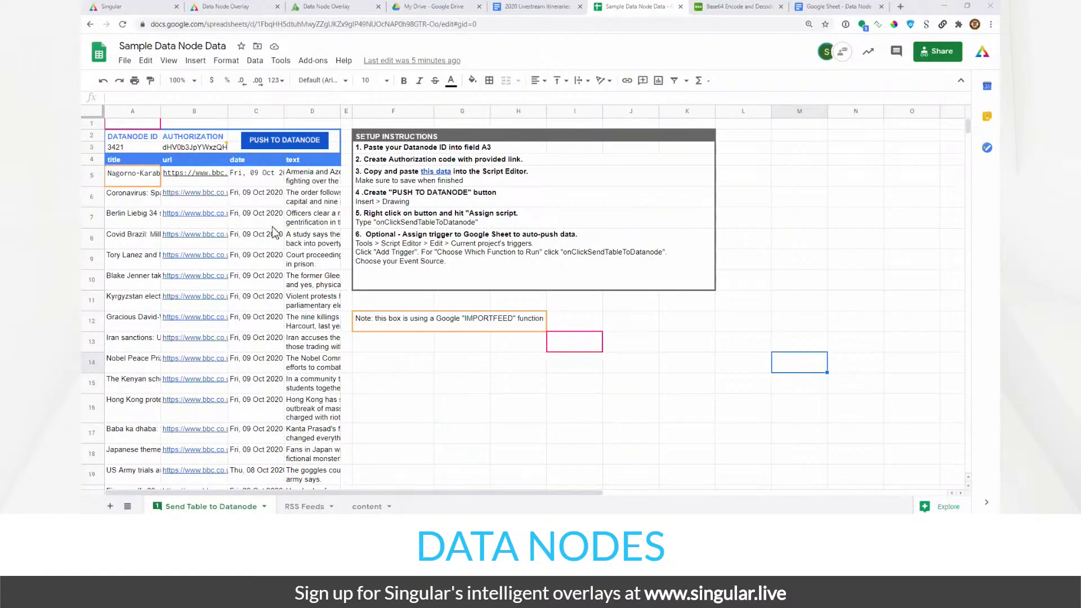
# - Run the PUSH TO DATANODE script to send the sheet's table to the datanode
pyautogui.click(299, 147)
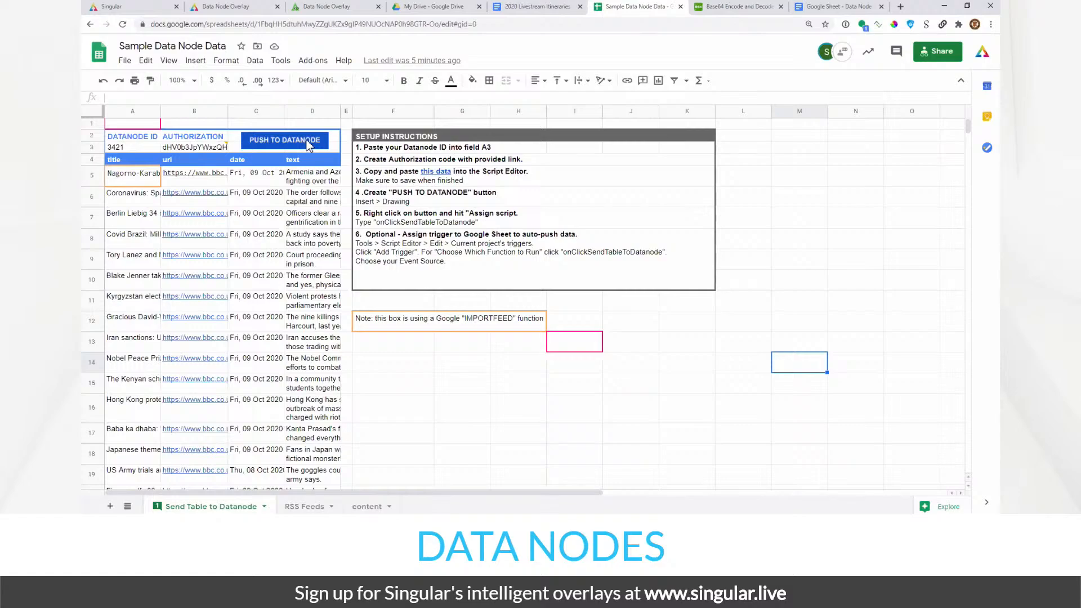
pyautogui.rightClick(298, 133)
pyautogui.click(203, 62)
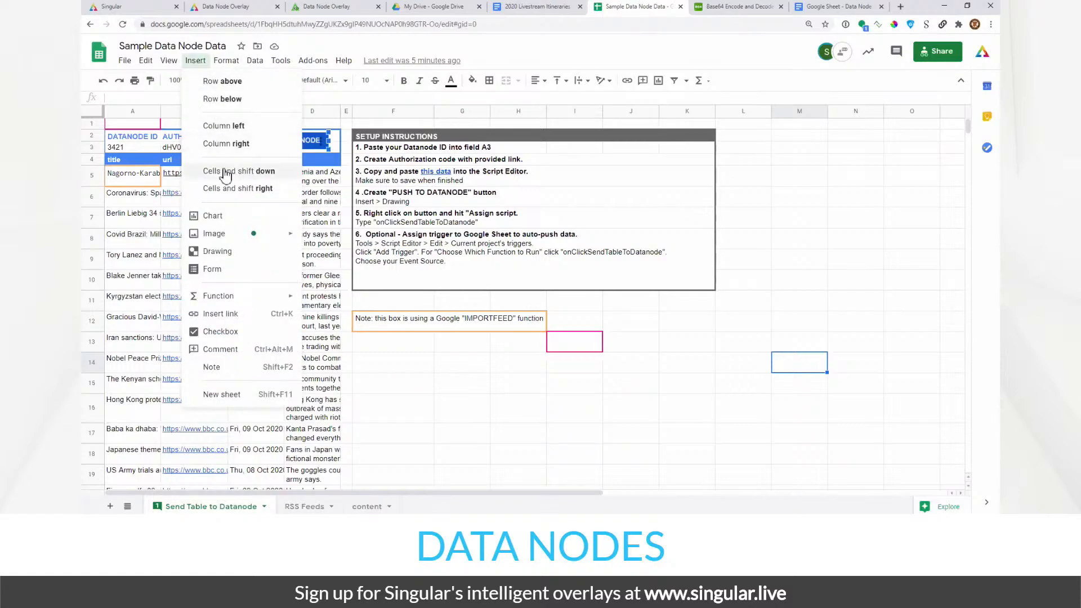
pyautogui.moveTo(235, 239)
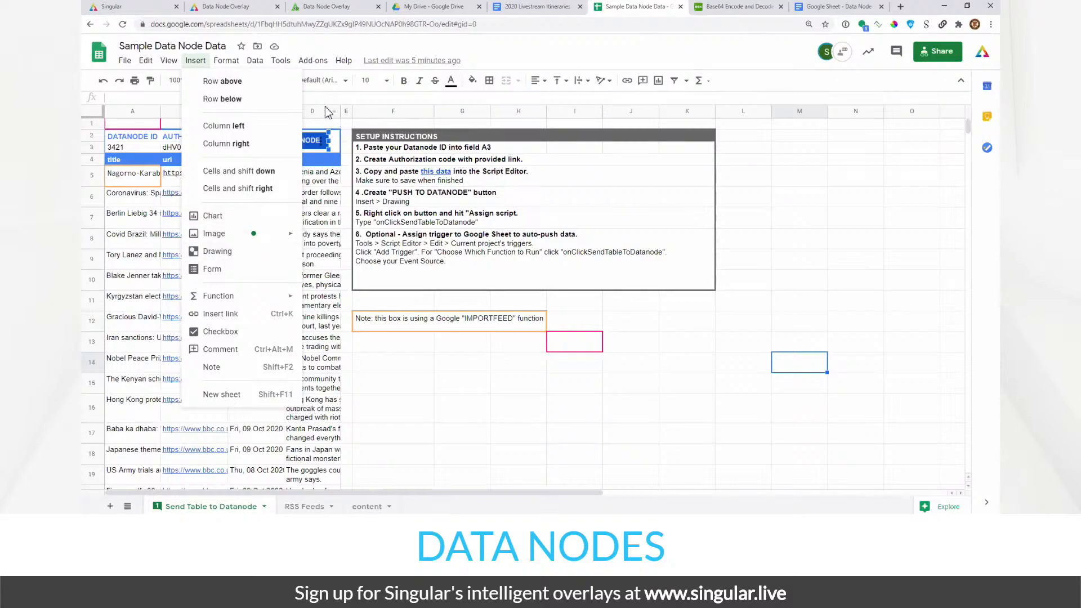
pyautogui.click(325, 110)
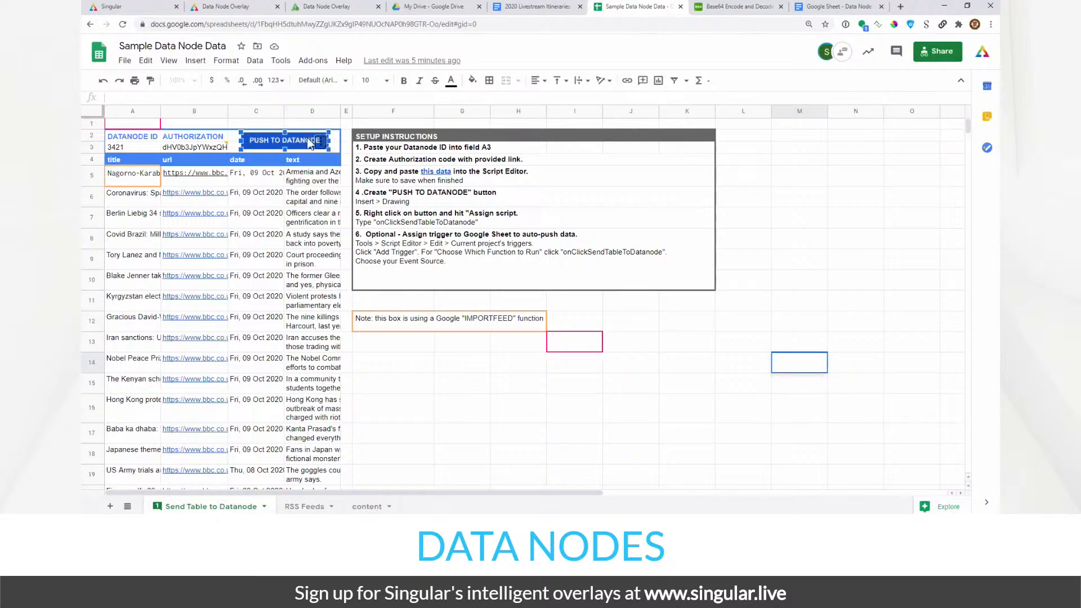
# - Nudge the PUSH TO DATANODE button drawing slightly to the left
pyautogui.click(319, 148)
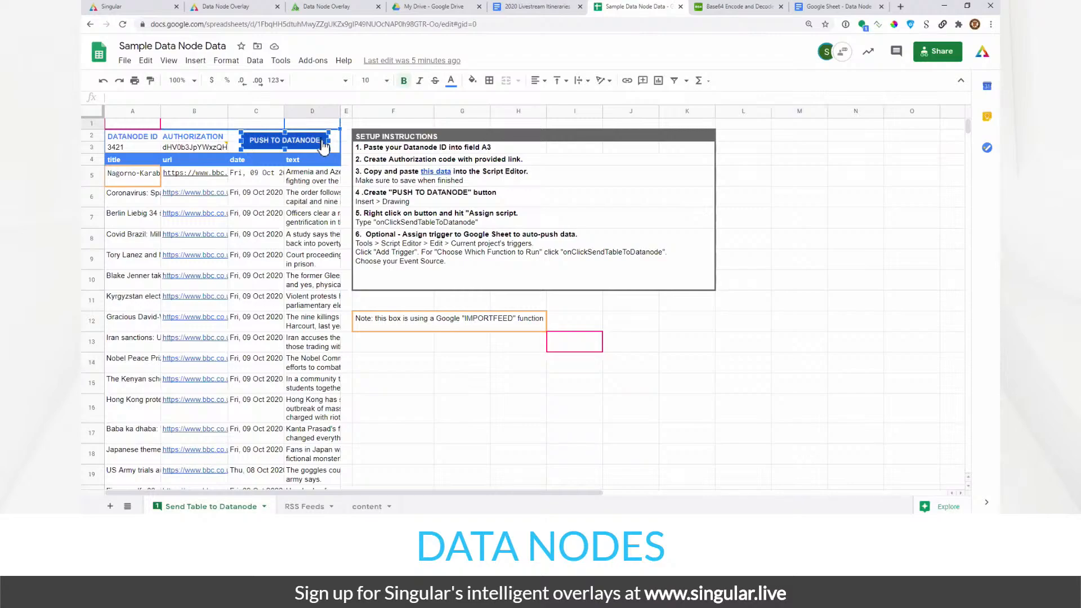
pyautogui.rightClick(323, 148)
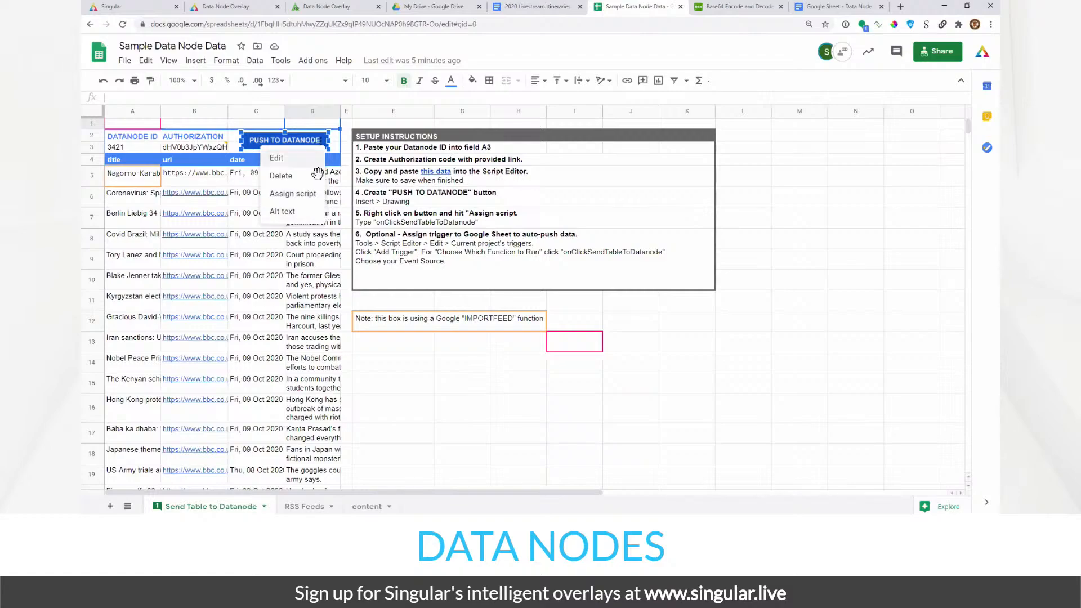
pyautogui.click(309, 99)
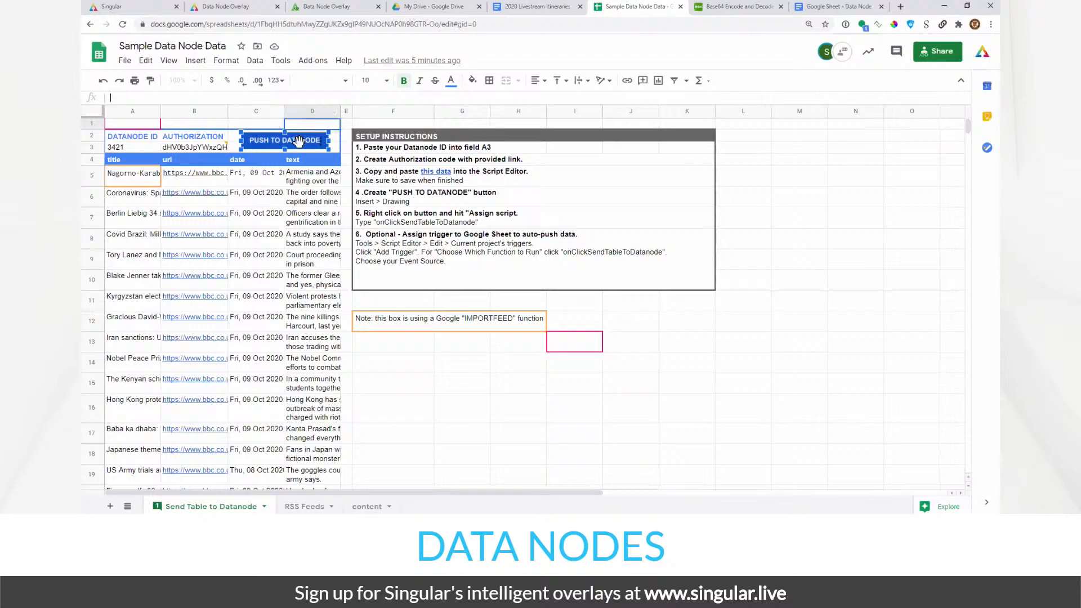
pyautogui.click(414, 345)
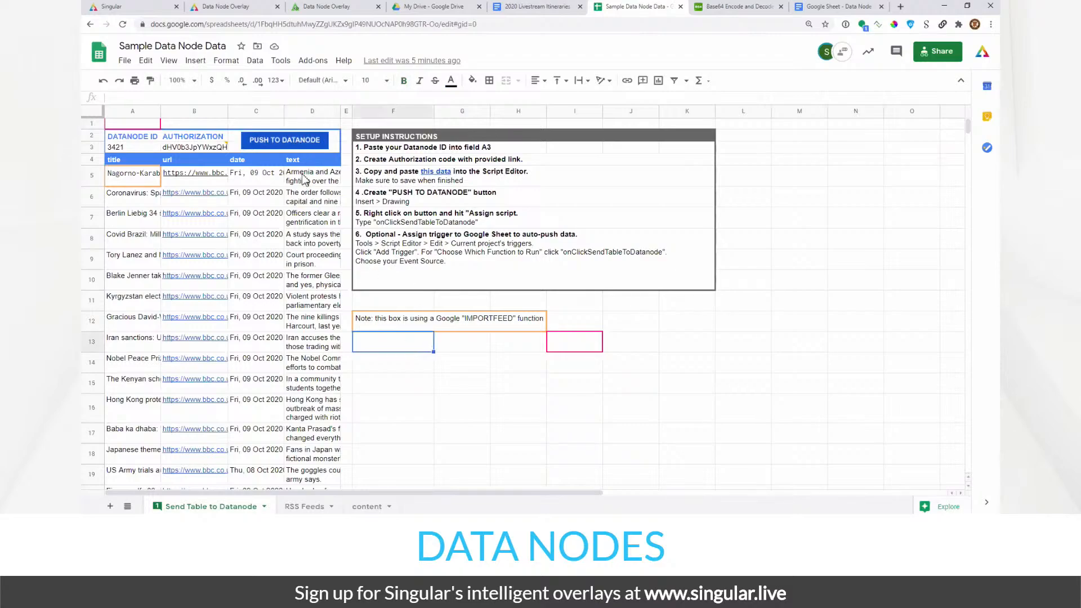
pyautogui.click(294, 140)
pyautogui.moveTo(294, 141); pyautogui.dragTo(291, 140)
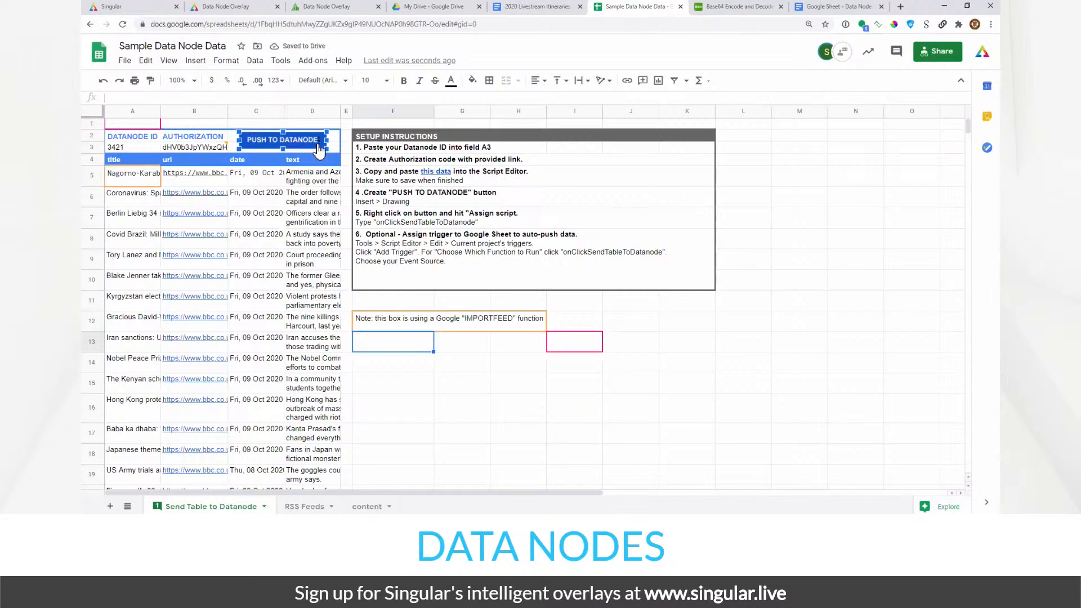
pyautogui.rightClick(319, 148)
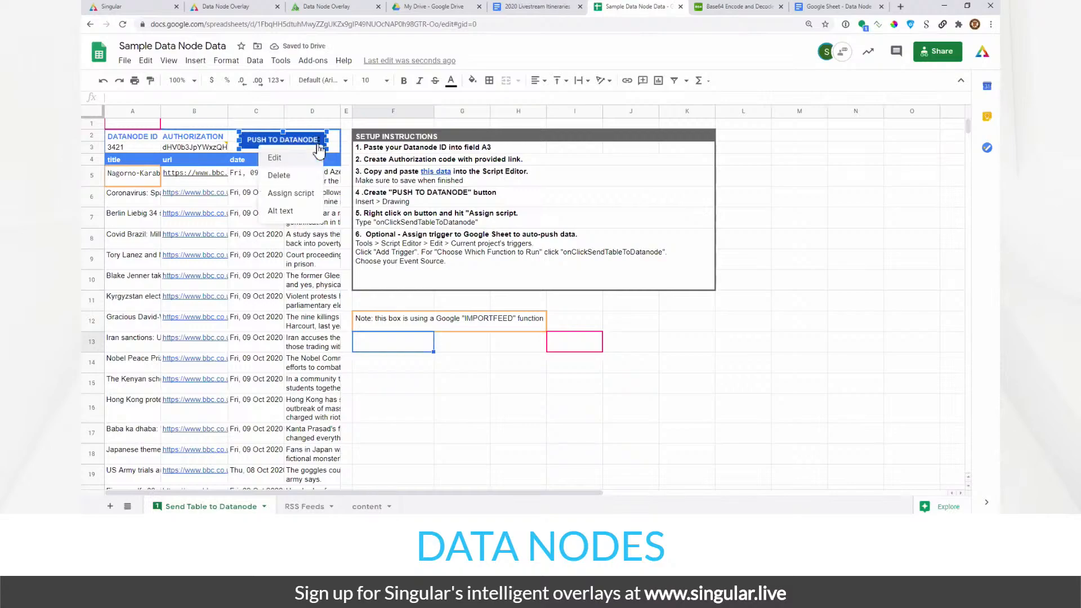
pyautogui.click(301, 195)
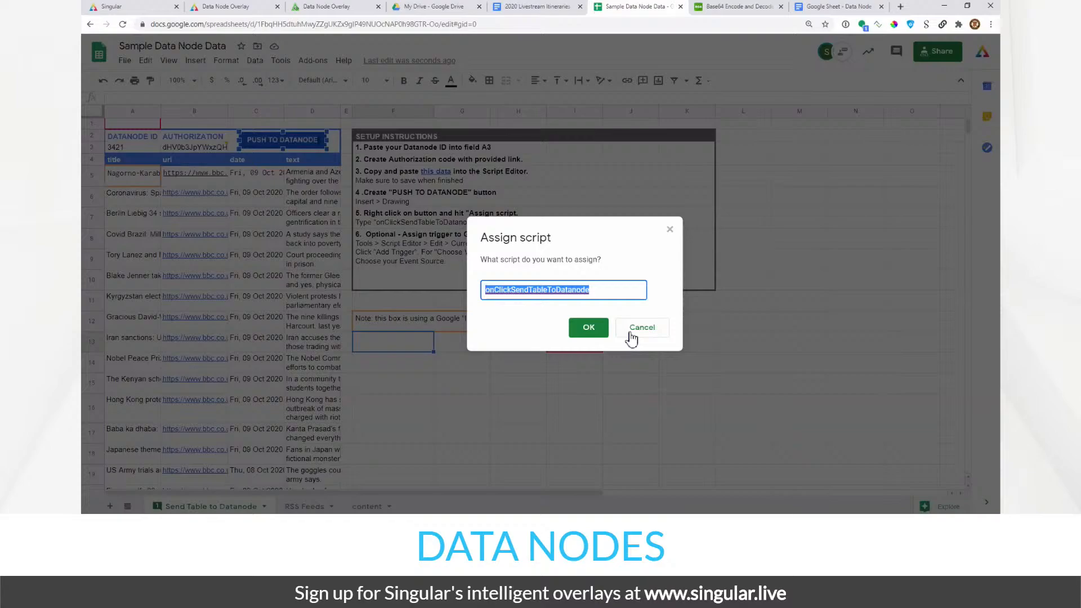
pyautogui.doubleClick(598, 288)
pyautogui.click(638, 332)
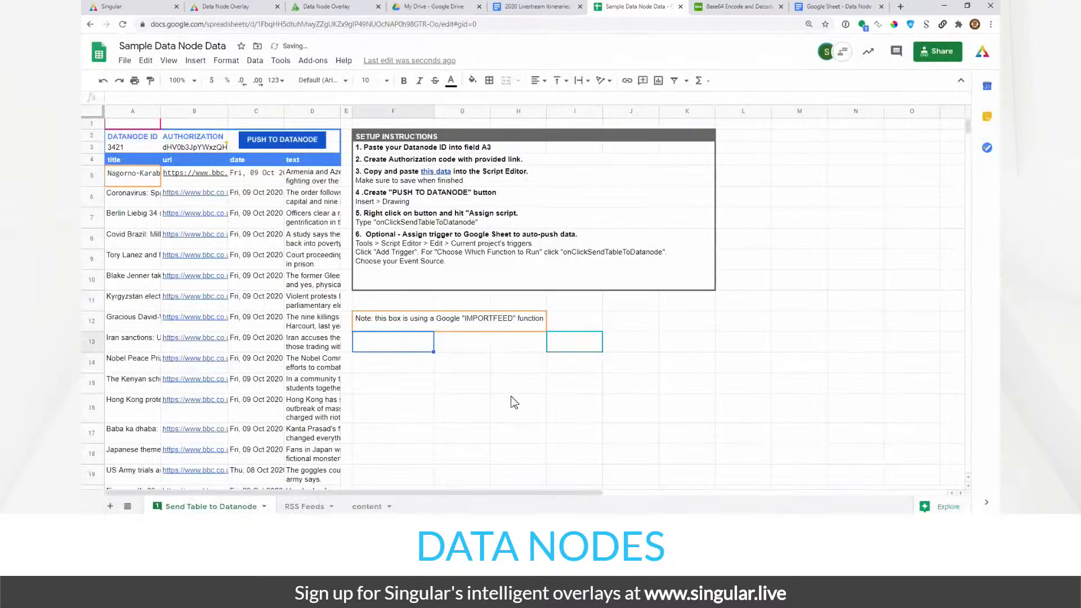
pyautogui.click(509, 394)
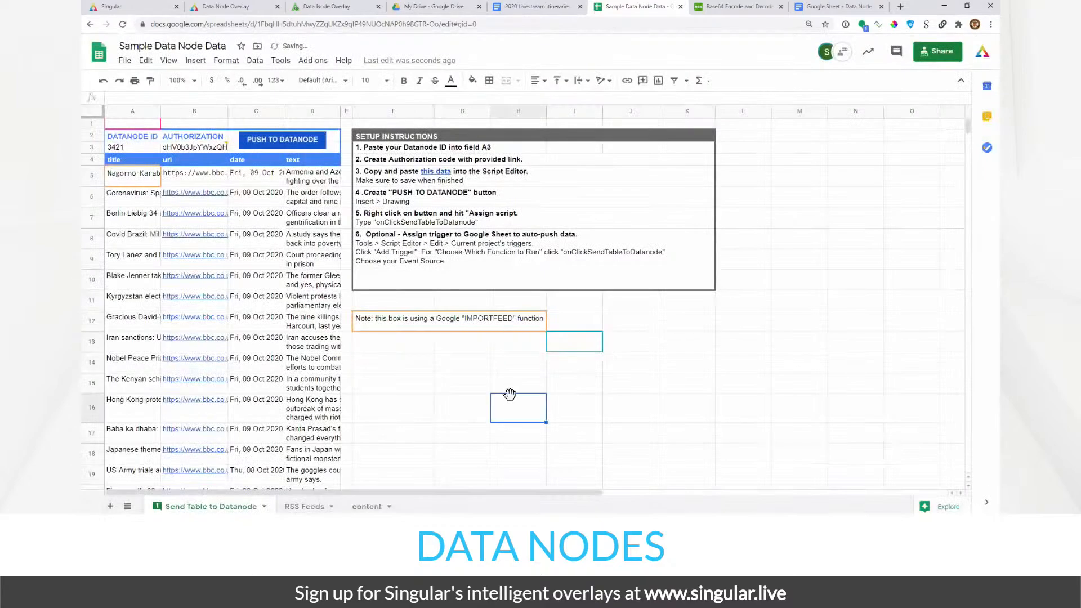
# - Start assigning a script to the PUSH TO DATANODE drawing, then cancel the empty assignment
pyautogui.click(290, 134)
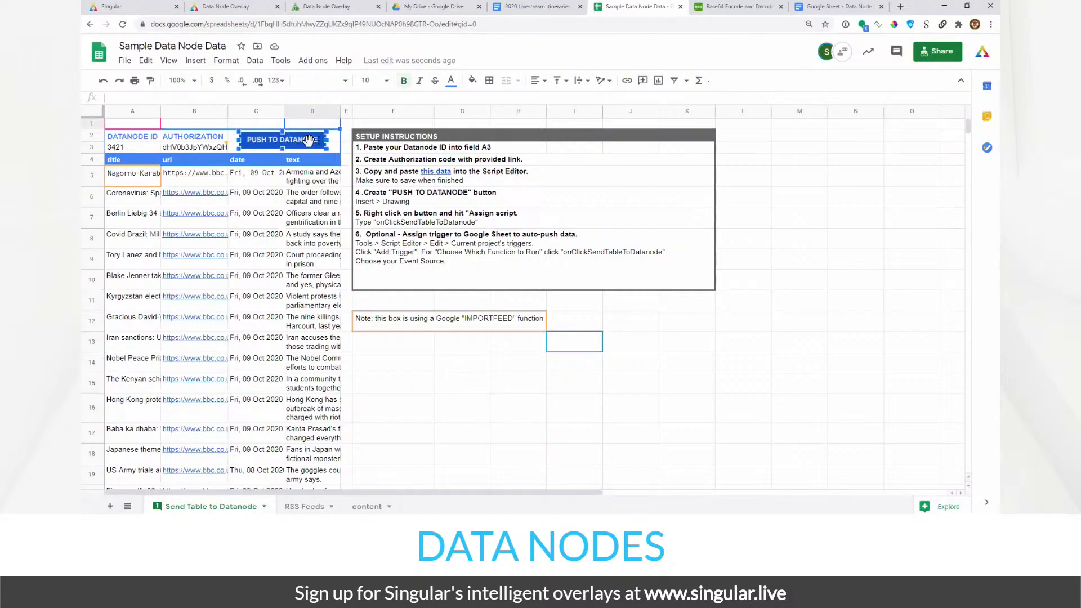
pyautogui.rightClick(320, 148)
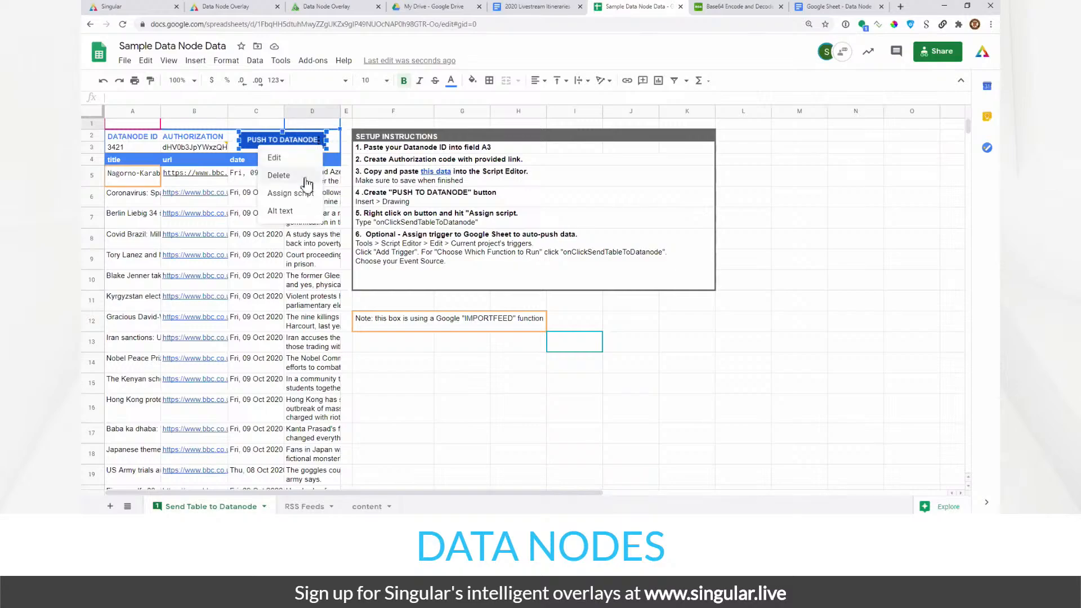
pyautogui.click(298, 193)
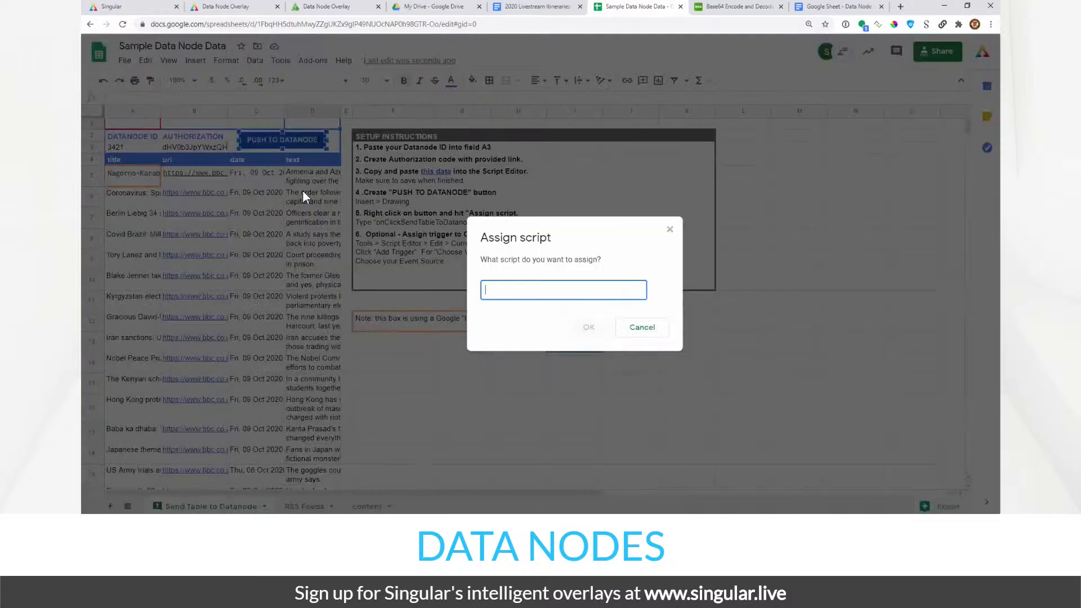
pyautogui.rightClick(526, 294)
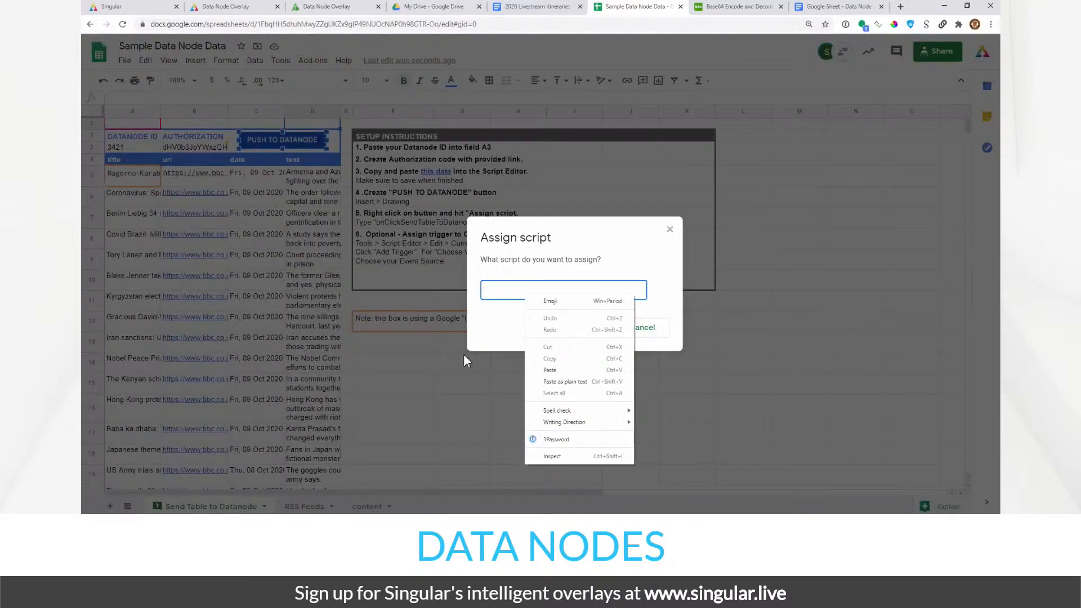
pyautogui.click(440, 353)
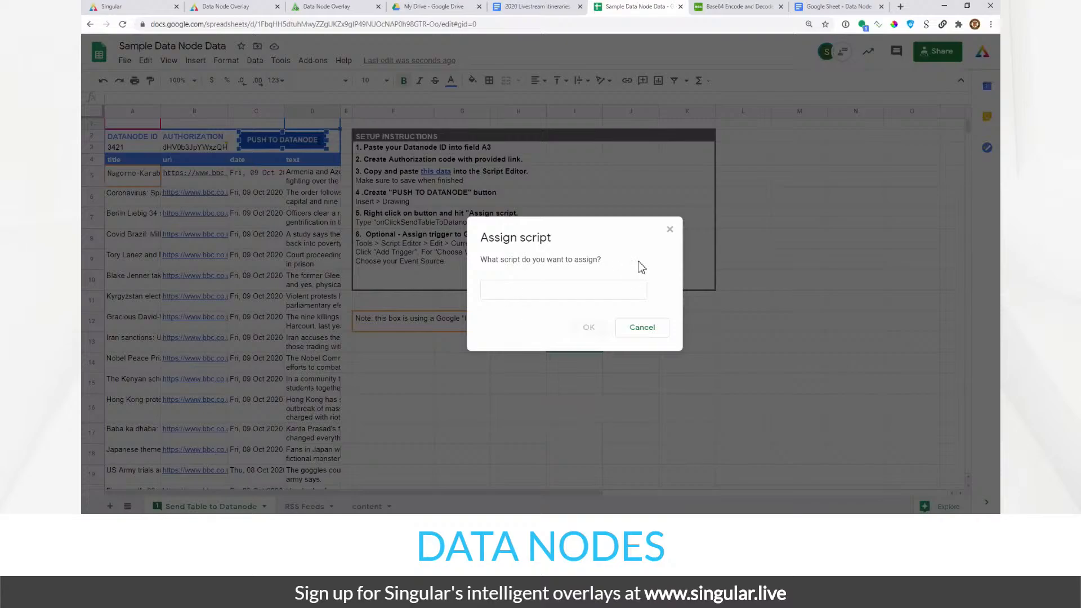
pyautogui.click(670, 229)
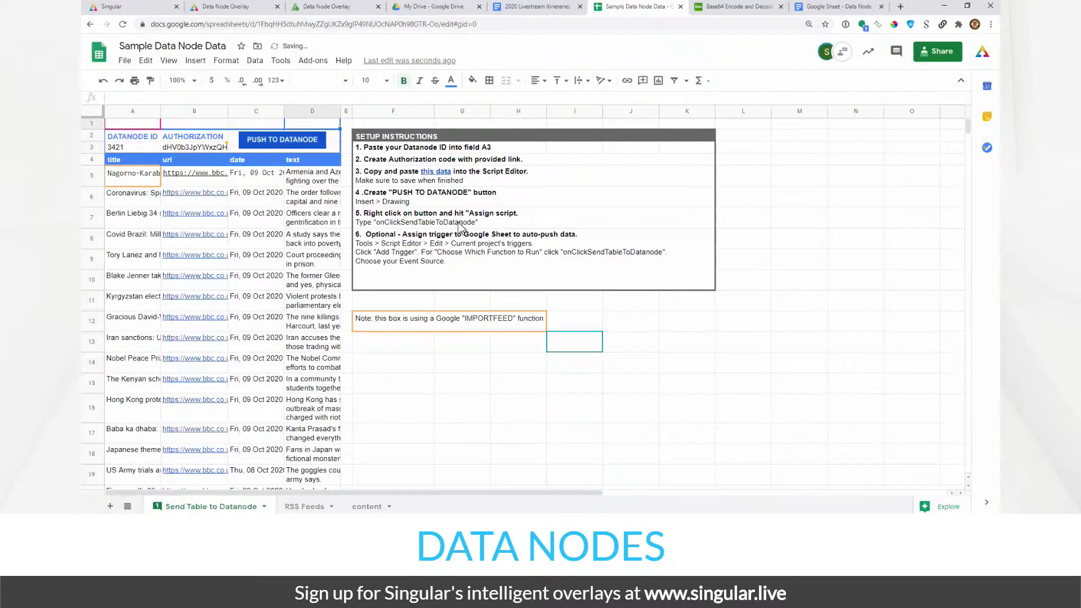
# - Copy onClickSendTableToDatanode from cell F7 and assign it as the button's script
pyautogui.click(461, 226)
pyautogui.doubleClick(462, 226)
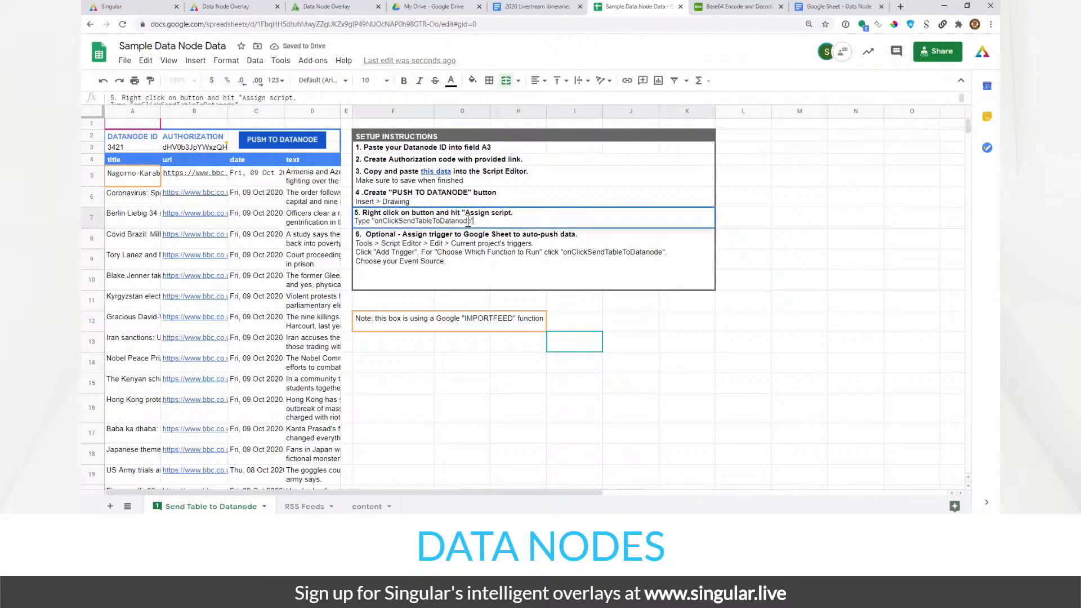
pyautogui.moveTo(473, 222); pyautogui.dragTo(374, 223)
pyautogui.hotkey('ctrl', 'c')
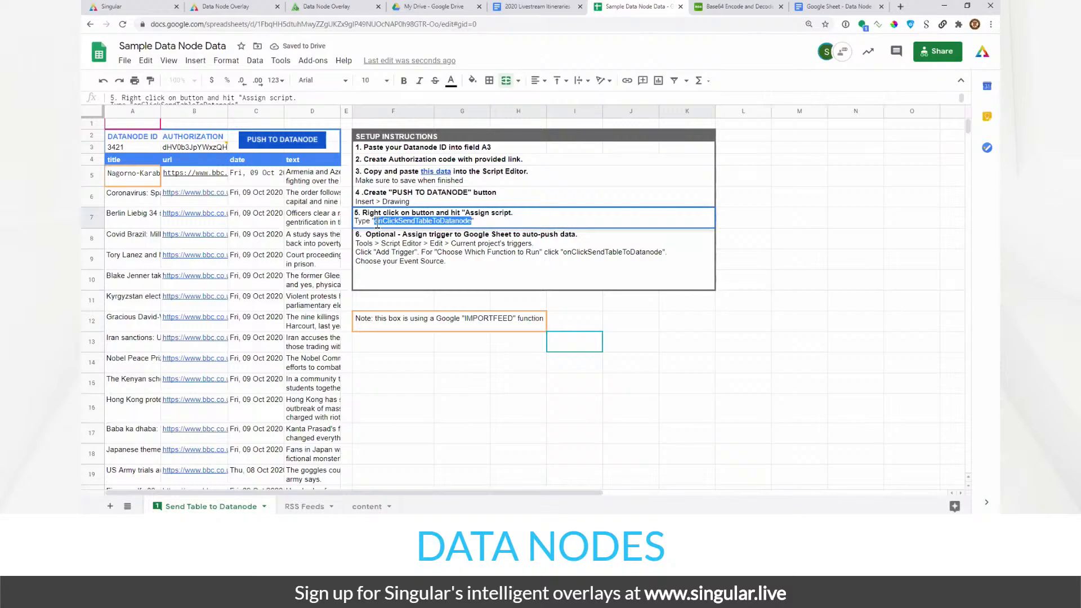
pyautogui.click(312, 149)
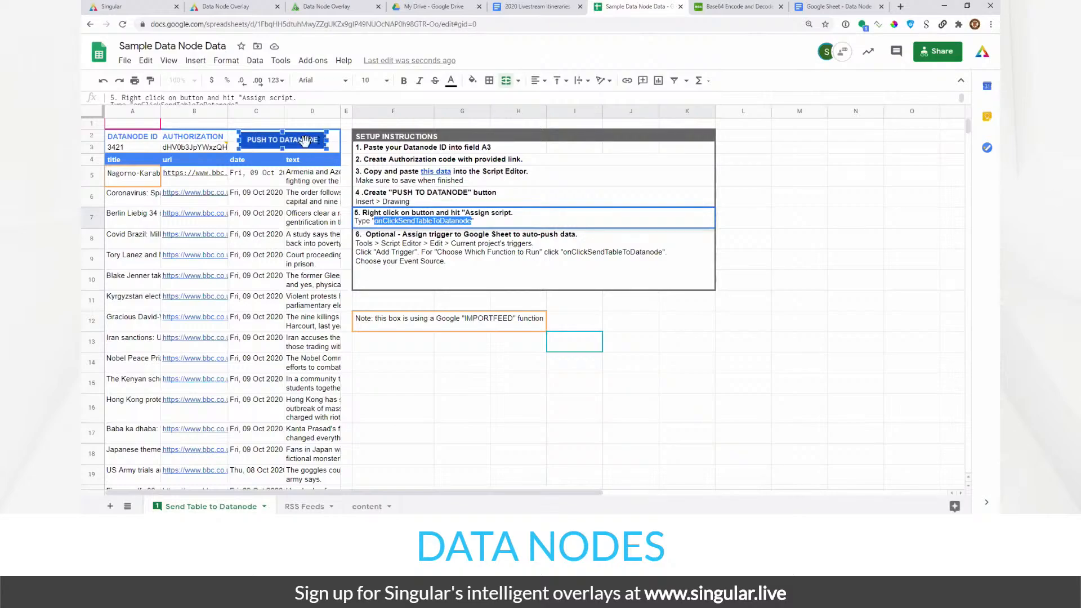
pyautogui.rightClick(319, 154)
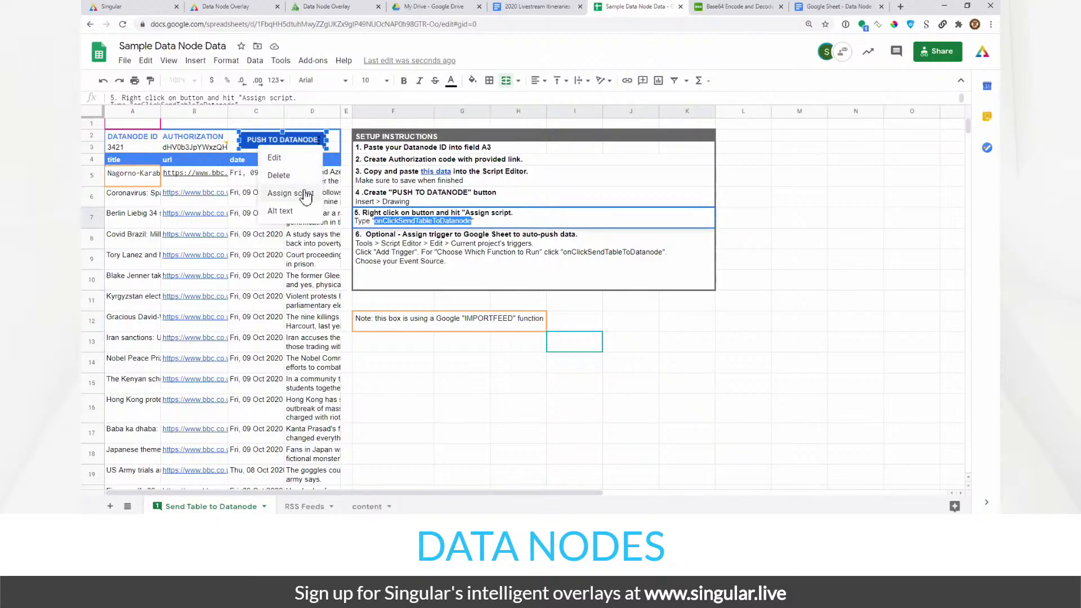
pyautogui.click(290, 193)
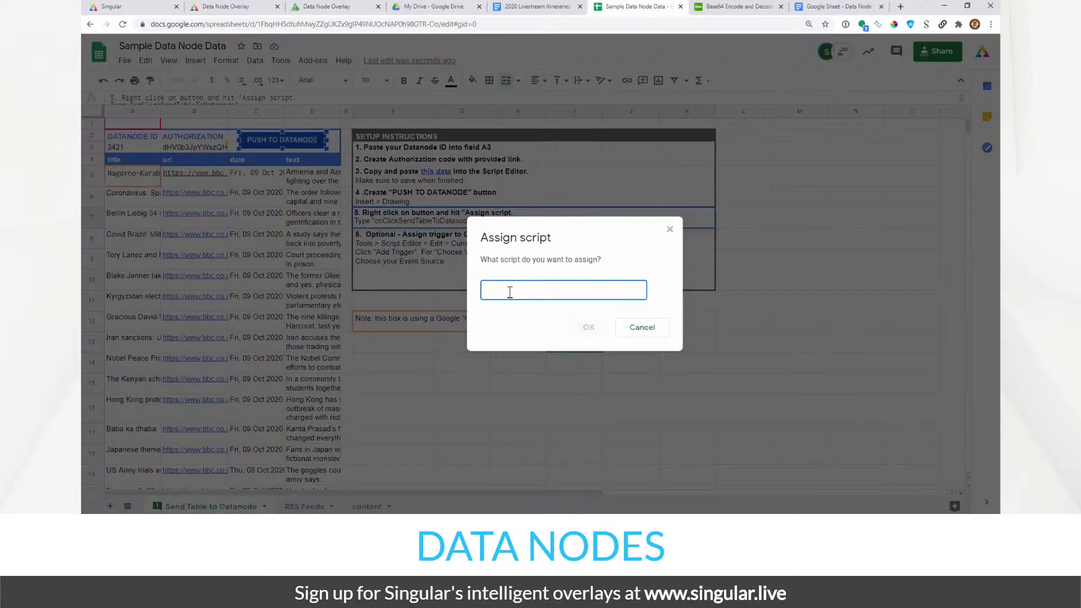
pyautogui.hotkey('ctrl', 'v')
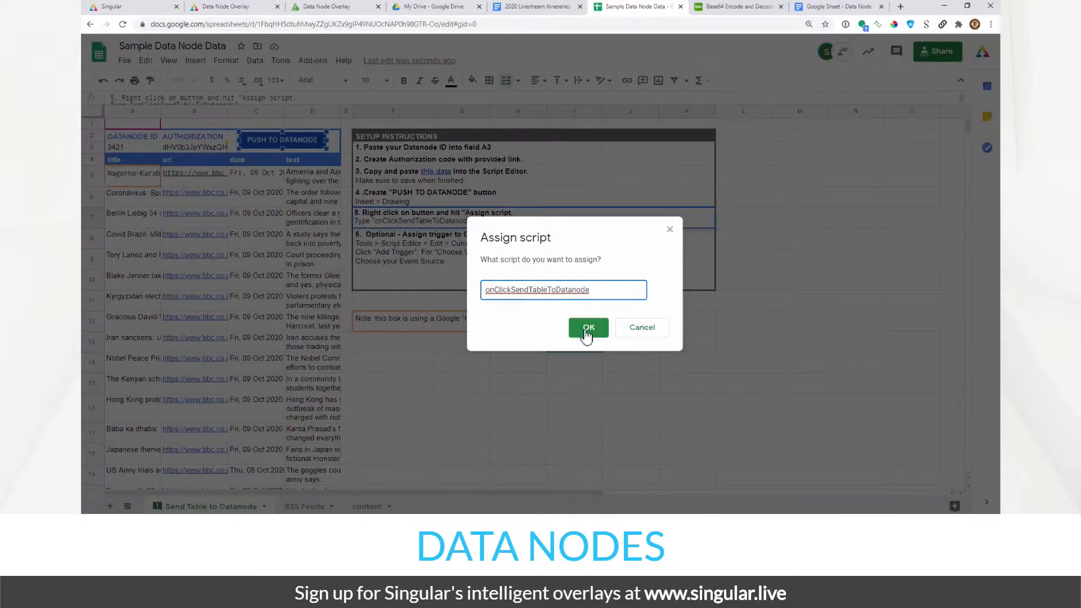
pyautogui.click(588, 328)
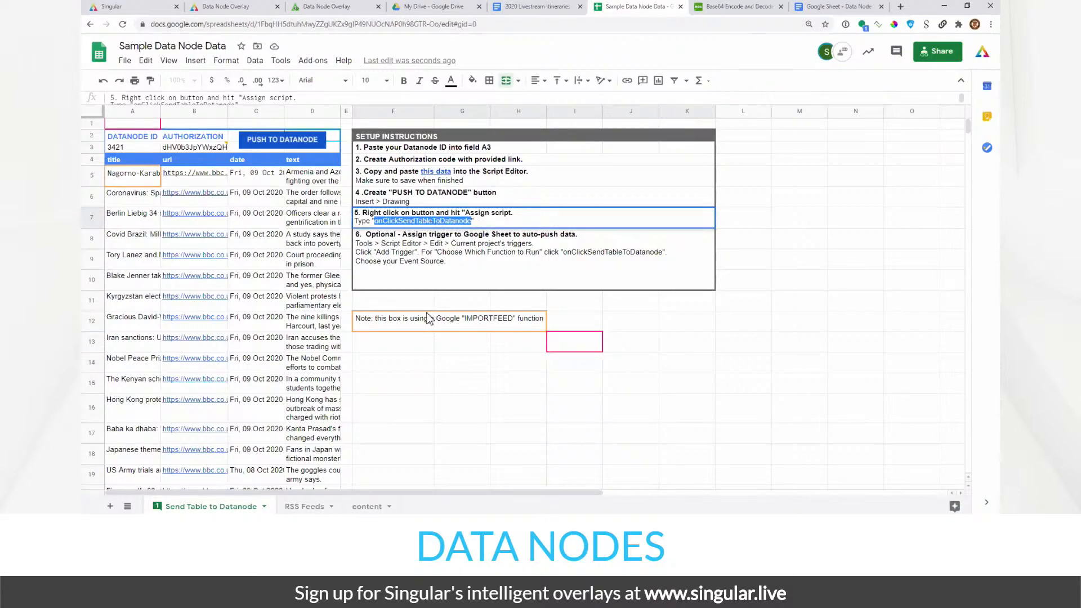
# - Push the headline table to datanode 3421, then select the table range A4:D16
pyautogui.click(418, 349)
pyautogui.click(302, 142)
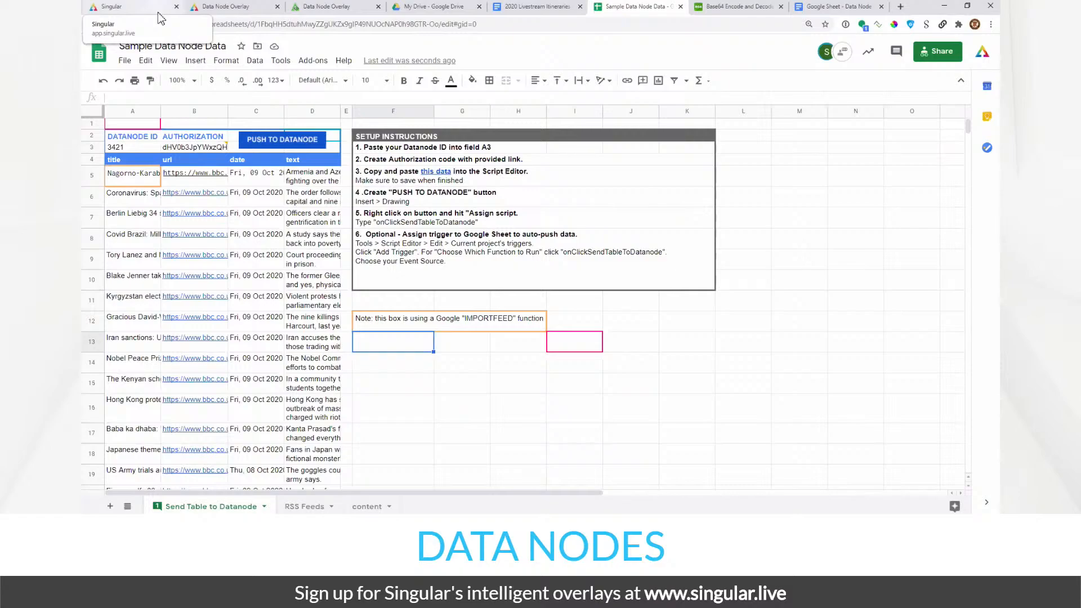
pyautogui.click(125, 161)
pyautogui.keyDown('shift'); pyautogui.click(321, 420); pyautogui.keyUp('shift')
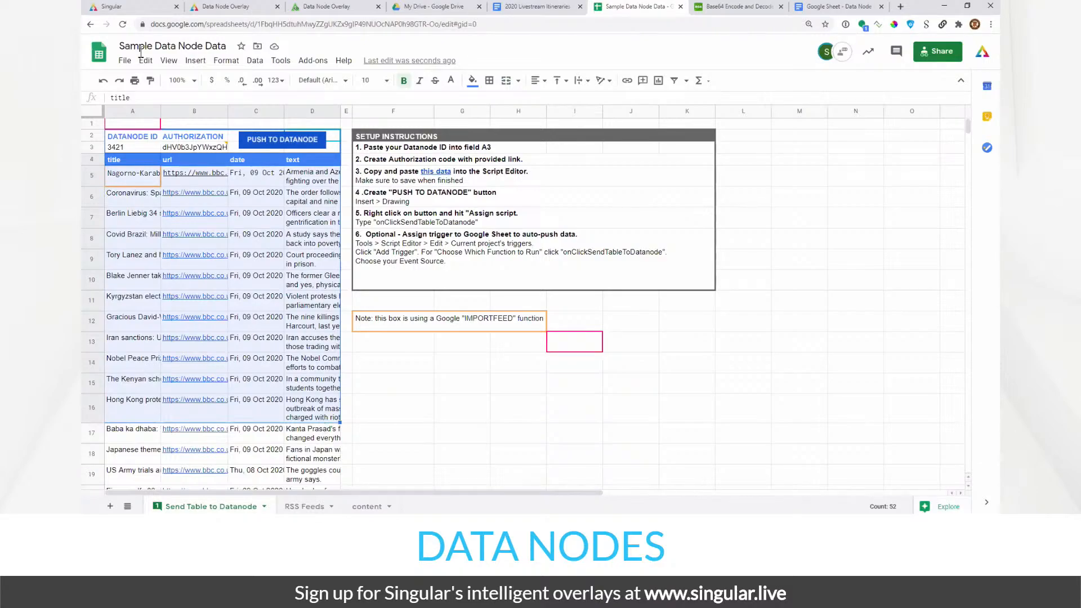
# - In Singular.live, refresh Datanode1's details panel with the list filtered to datanodes
pyautogui.click(145, 8)
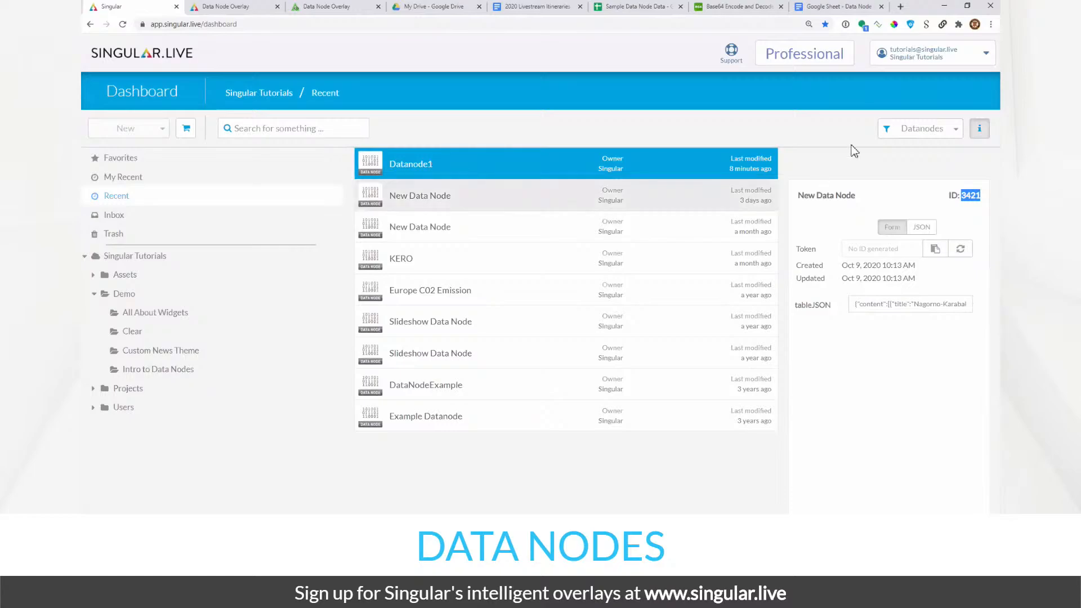
pyautogui.click(979, 130)
pyautogui.click(979, 130)
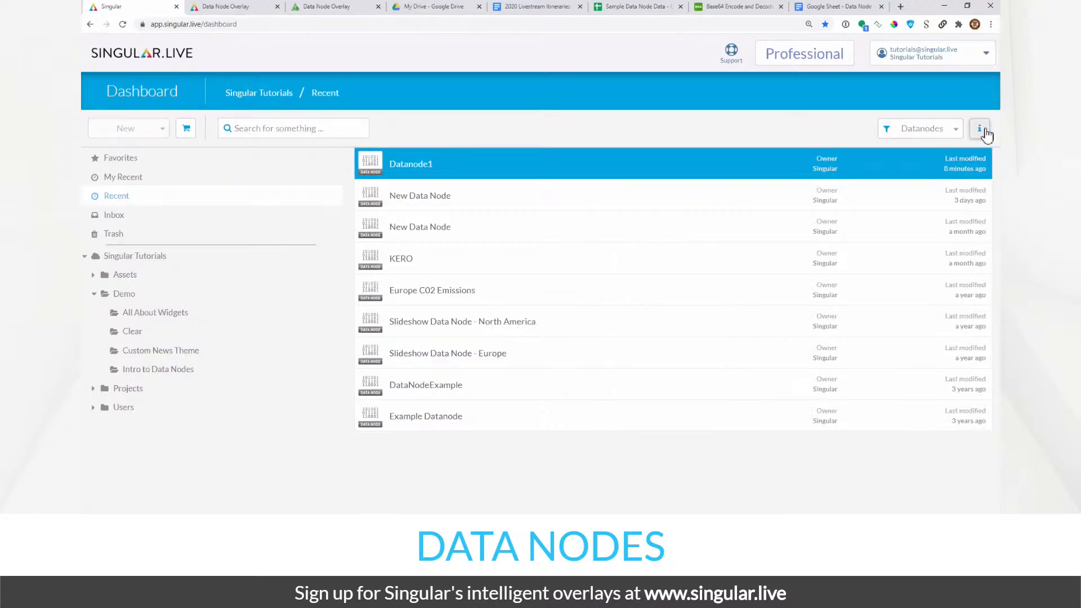
pyautogui.click(981, 130)
pyautogui.click(981, 129)
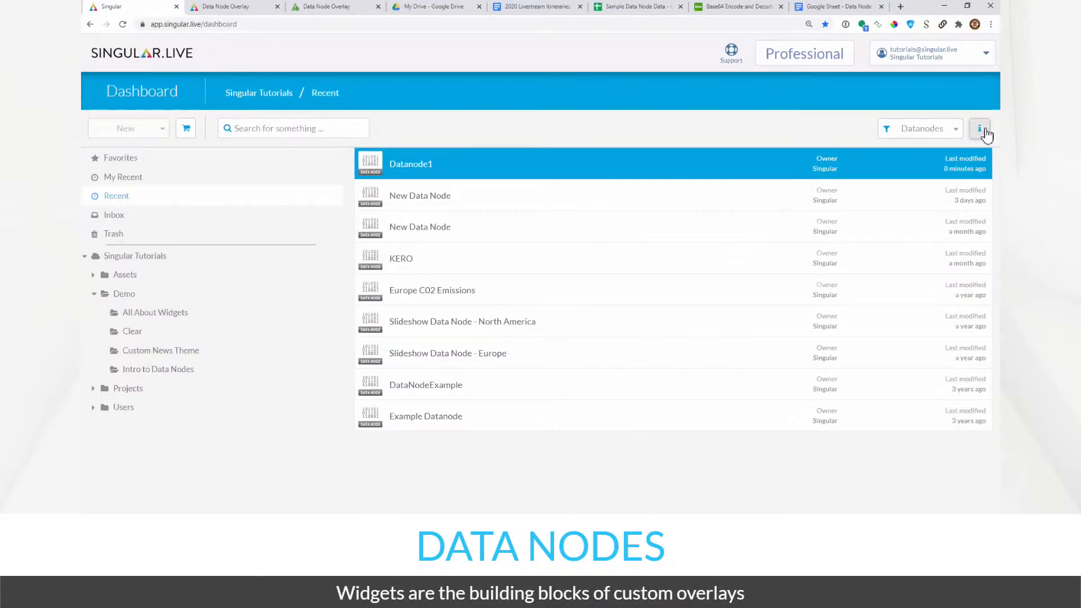
pyautogui.click(934, 140)
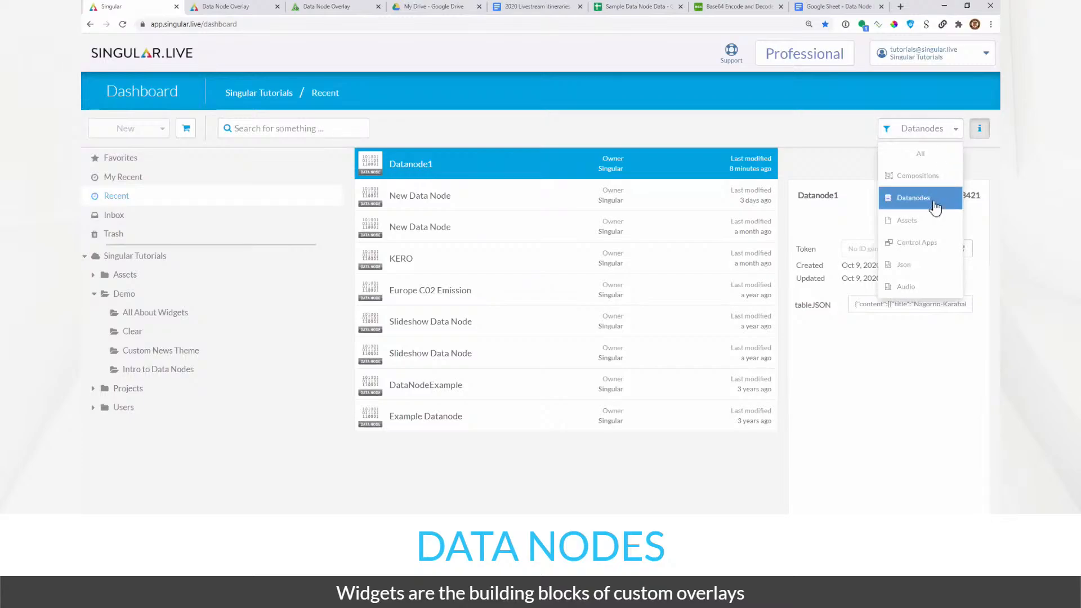
pyautogui.click(741, 165)
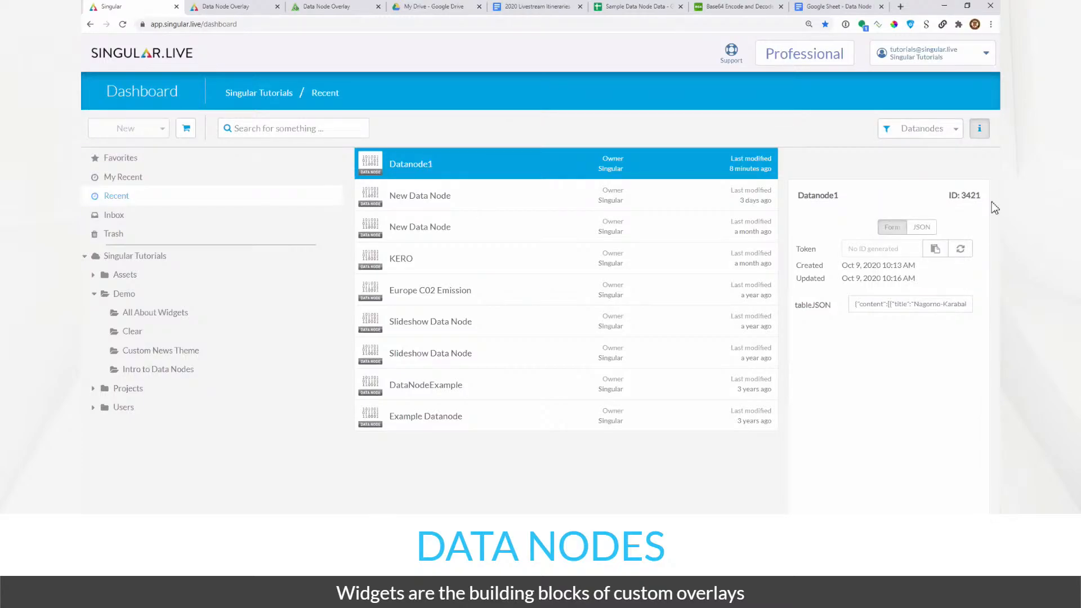
pyautogui.click(980, 135)
# - Show Datanode1's data as raw JSON and select all of it for copying
pyautogui.click(922, 228)
pyautogui.middleClick(908, 338)
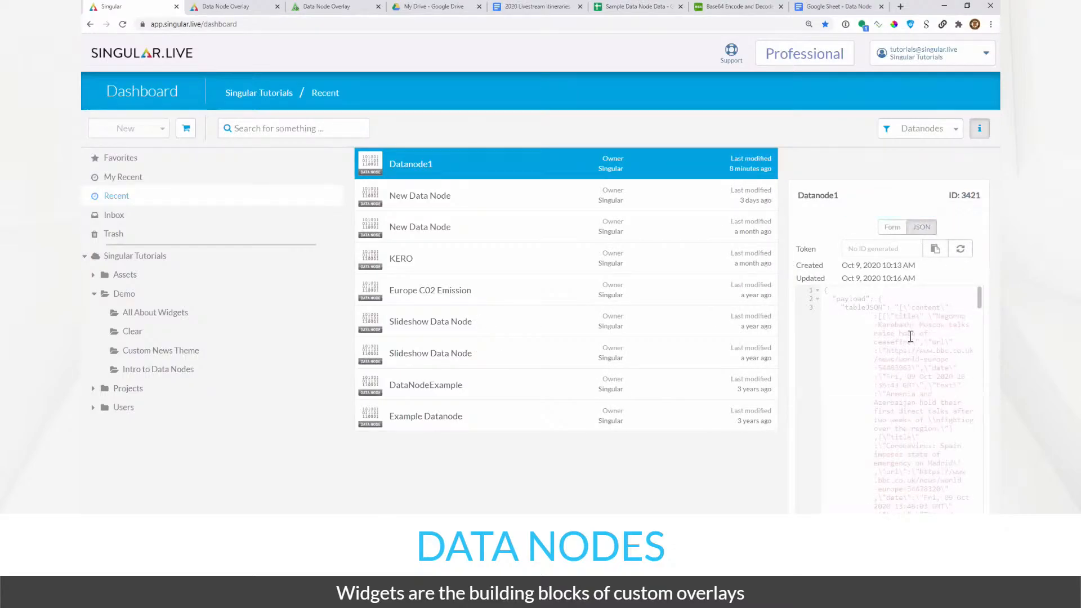
pyautogui.click(899, 355)
pyautogui.hotkey('ctrl', 'a')
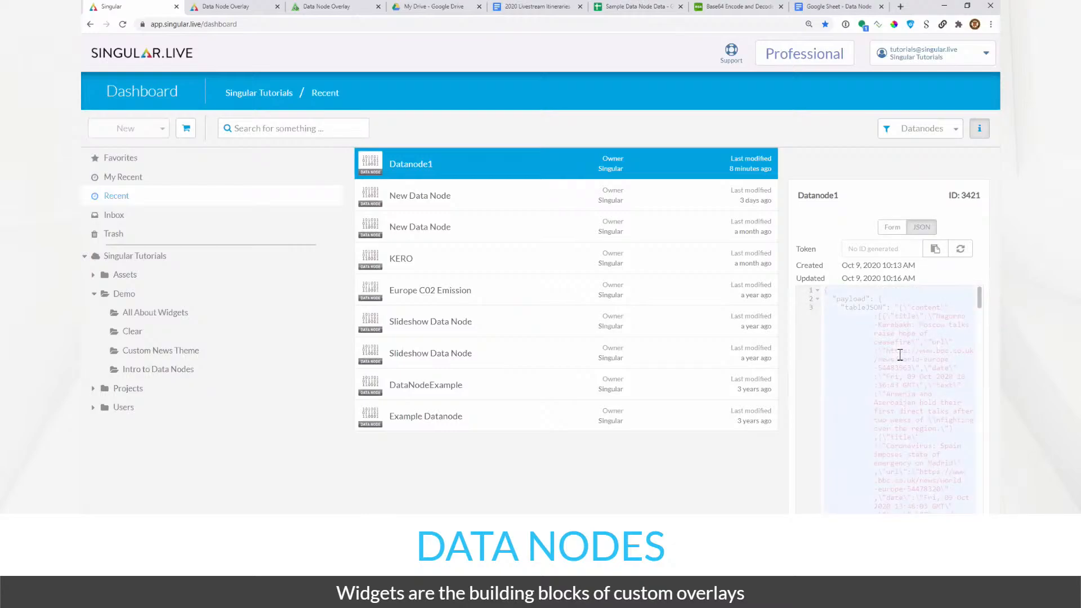
# - Load Datanode1's copied JSON into JSON Editor Online and expand payload to show tableJSON
pyautogui.hotkey('ctrl', 't')
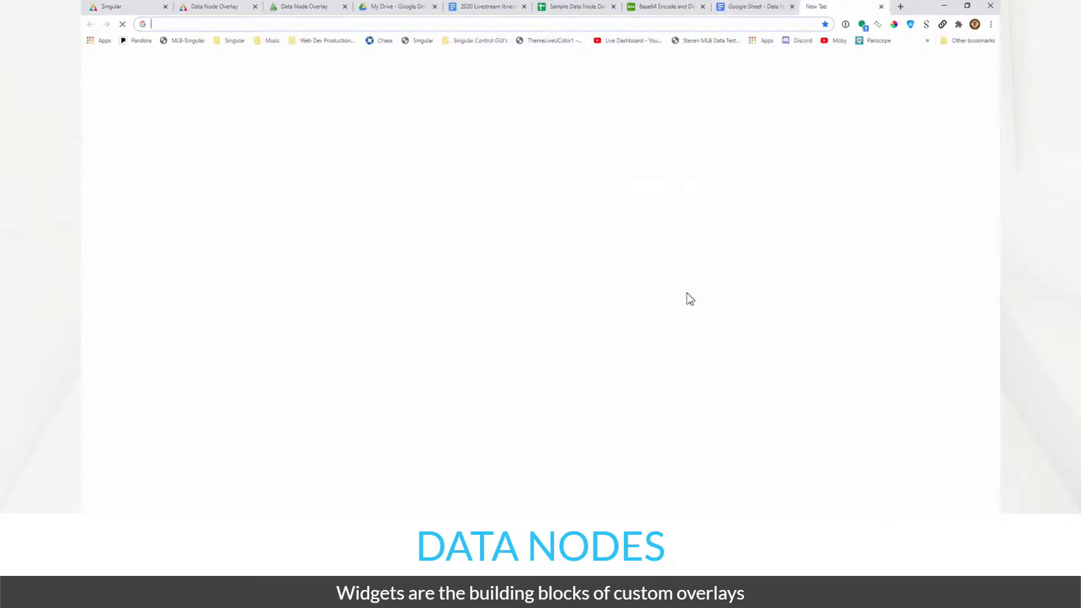
pyautogui.write('json')
pyautogui.press('Return')
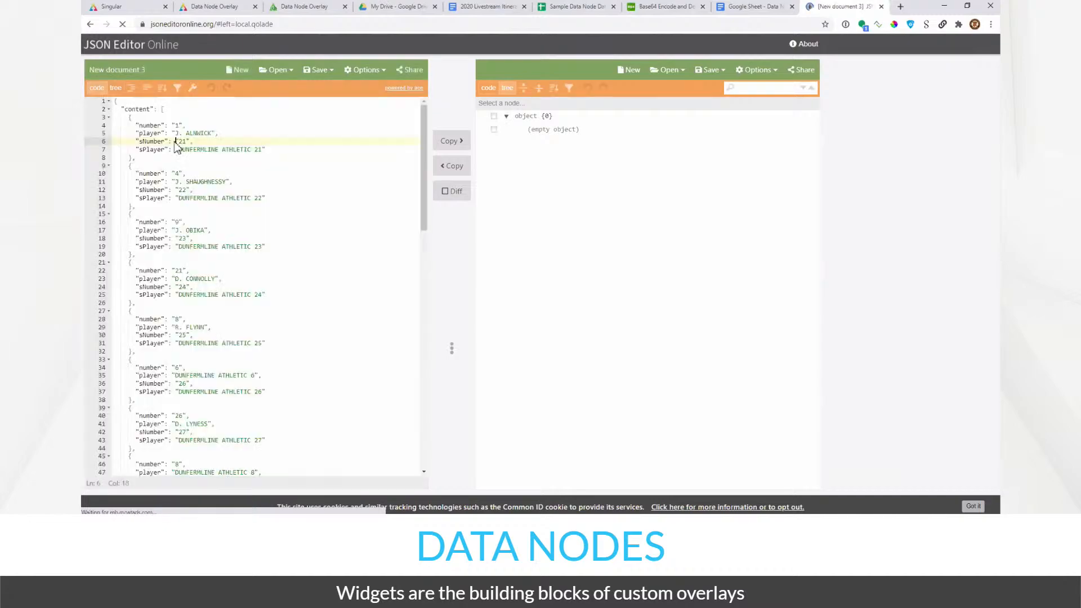
pyautogui.hotkey('ctrl', 'a')
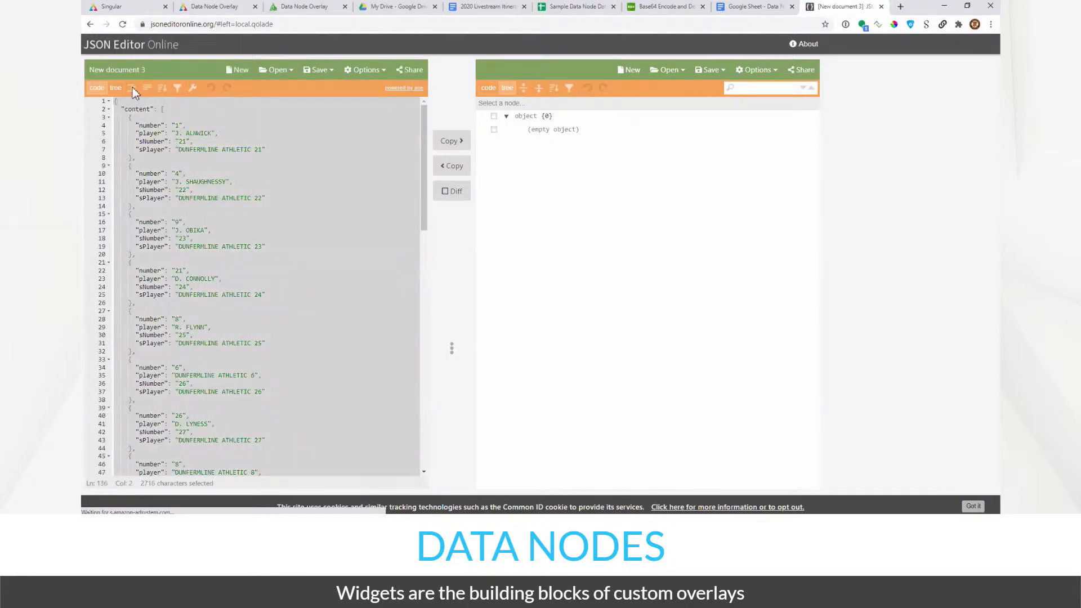
pyautogui.click(132, 88)
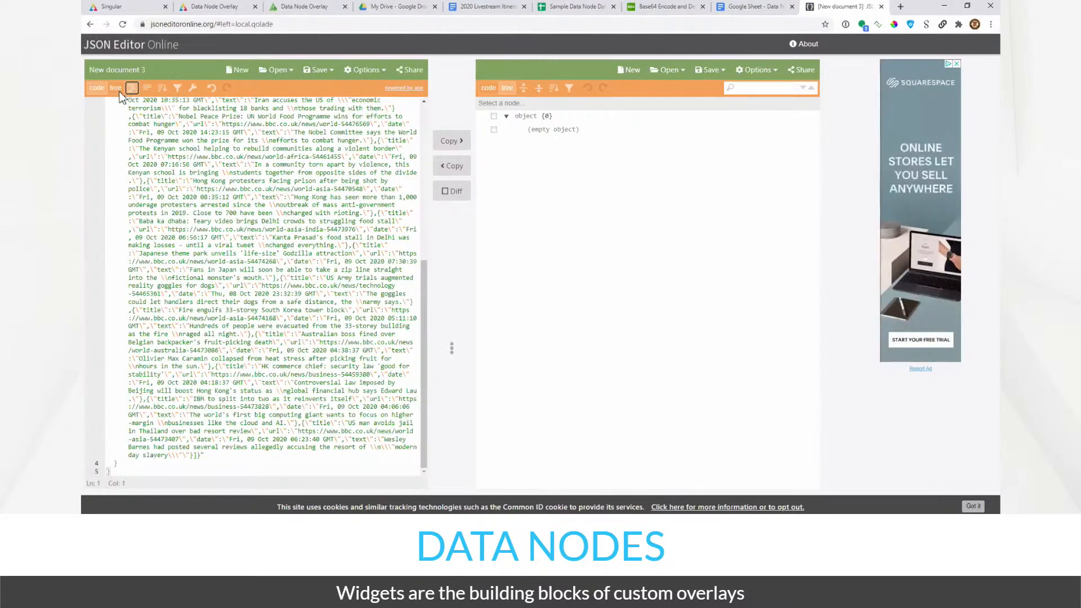
pyautogui.click(115, 87)
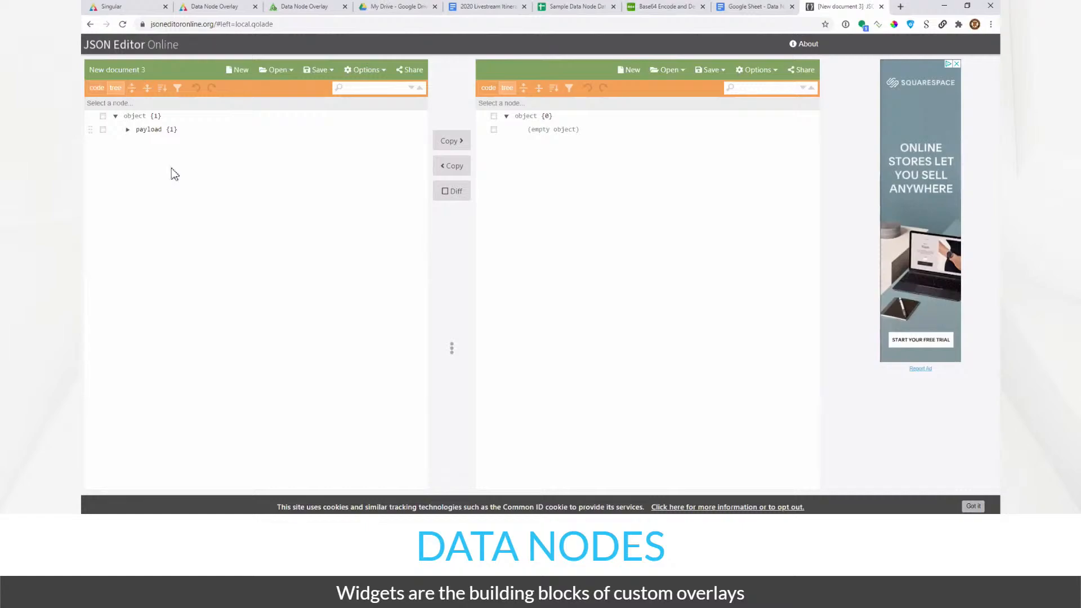
pyautogui.click(131, 87)
pyautogui.hotkey('ctrl', 'a')
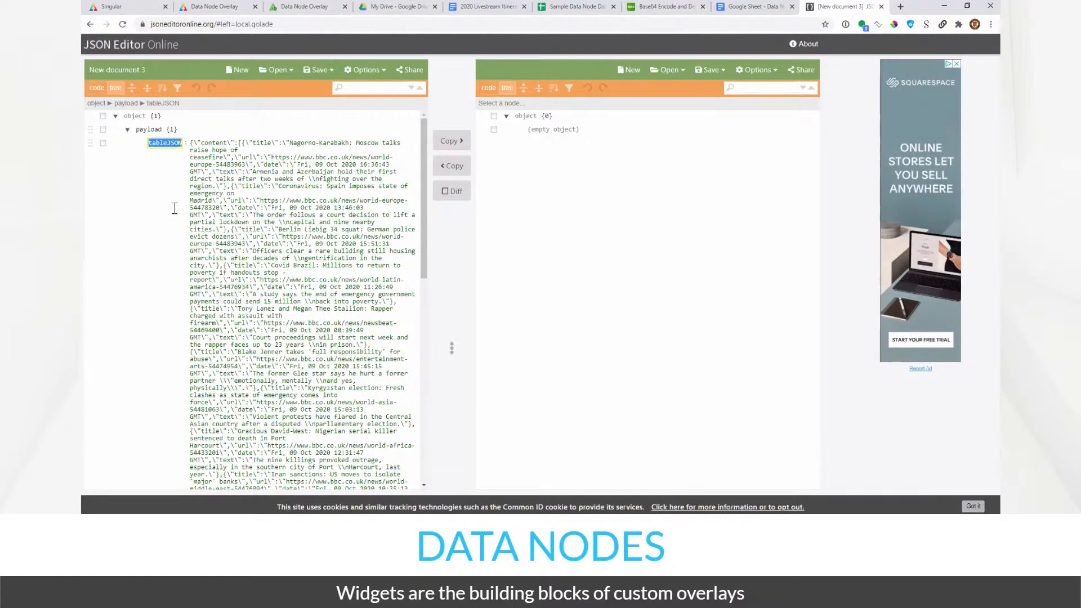
pyautogui.hotkey('ctrl', 'v')
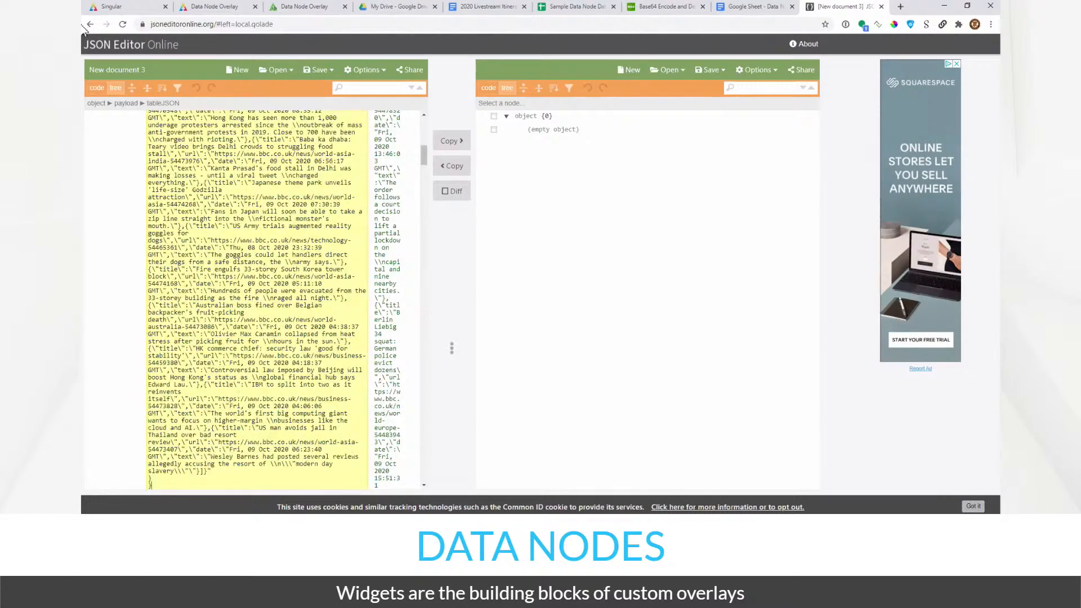
# - Reload JSON Editor Online, compact and reformat the payload JSON, and return to tree view
pyautogui.click(123, 24)
pyautogui.click(97, 89)
pyautogui.click(173, 166)
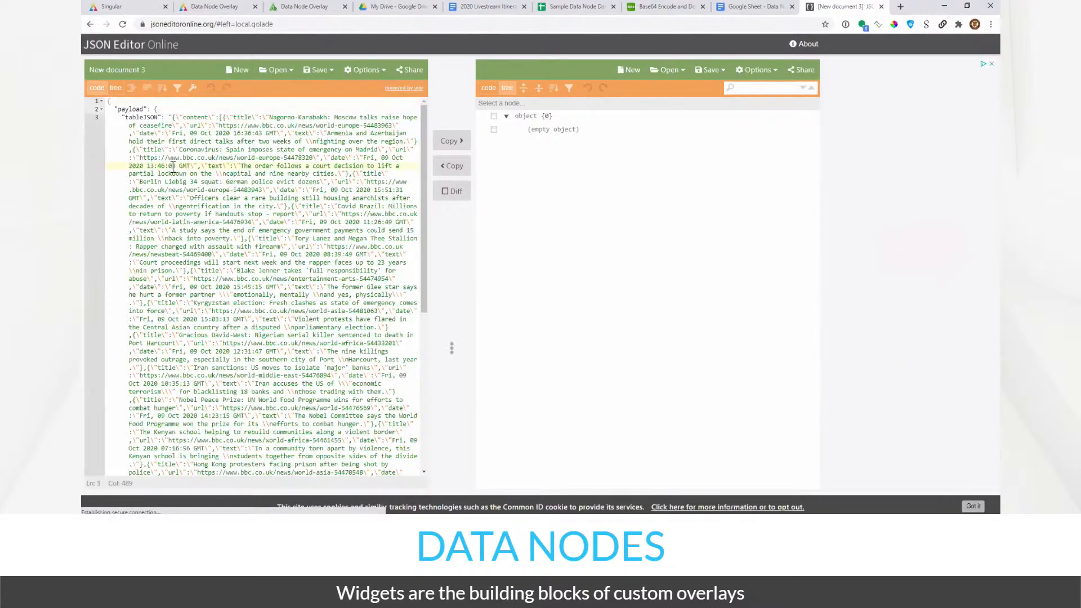
pyautogui.hotkey('ctrl', 'a')
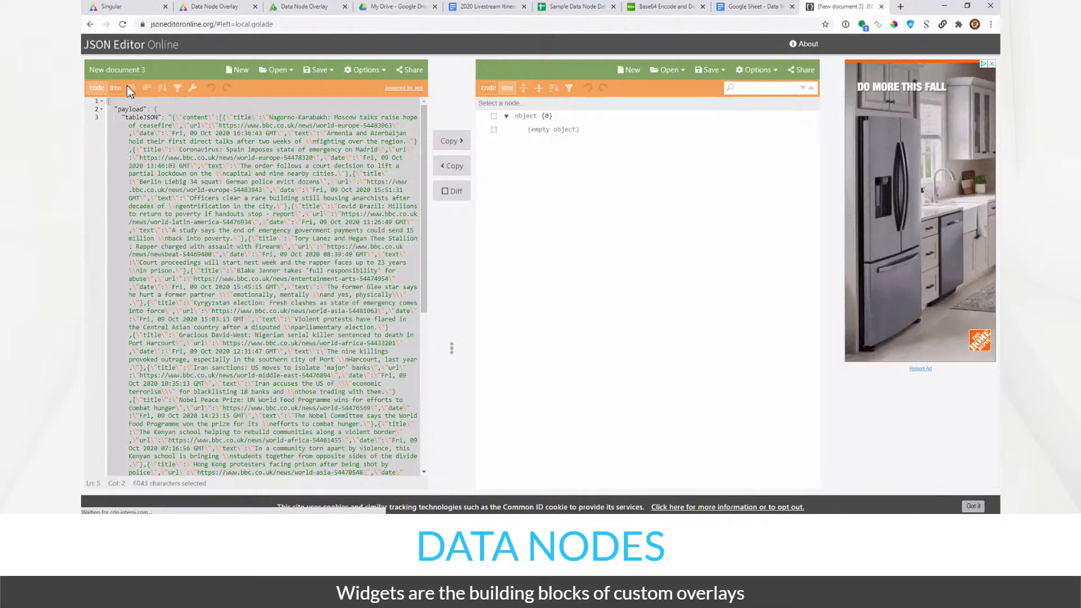
pyautogui.click(131, 88)
pyautogui.click(148, 88)
pyautogui.click(148, 90)
pyautogui.click(116, 89)
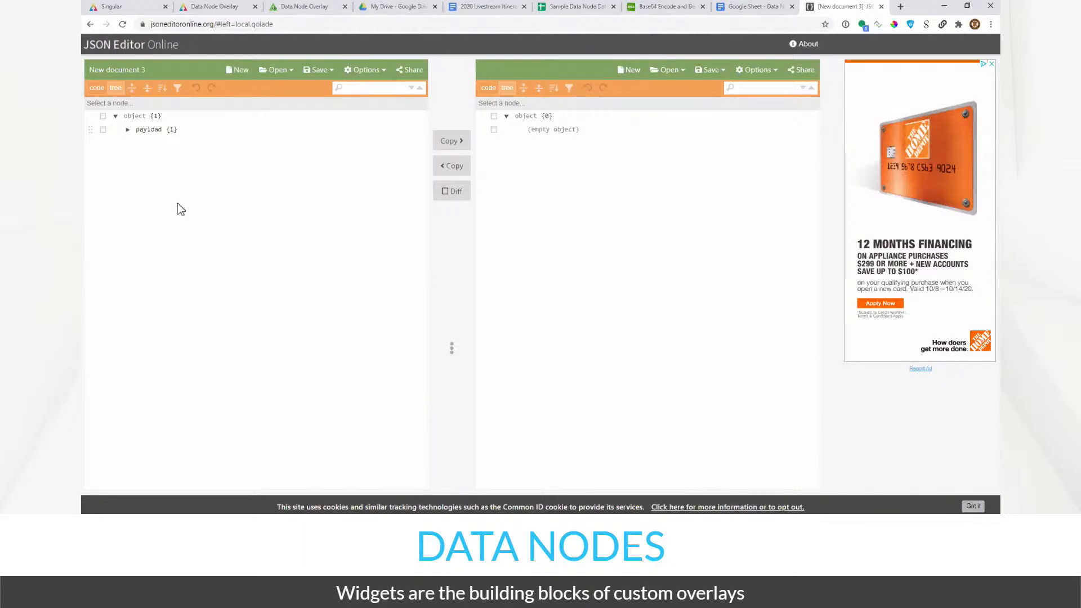
pyautogui.hotkey('ctrl', 'n')
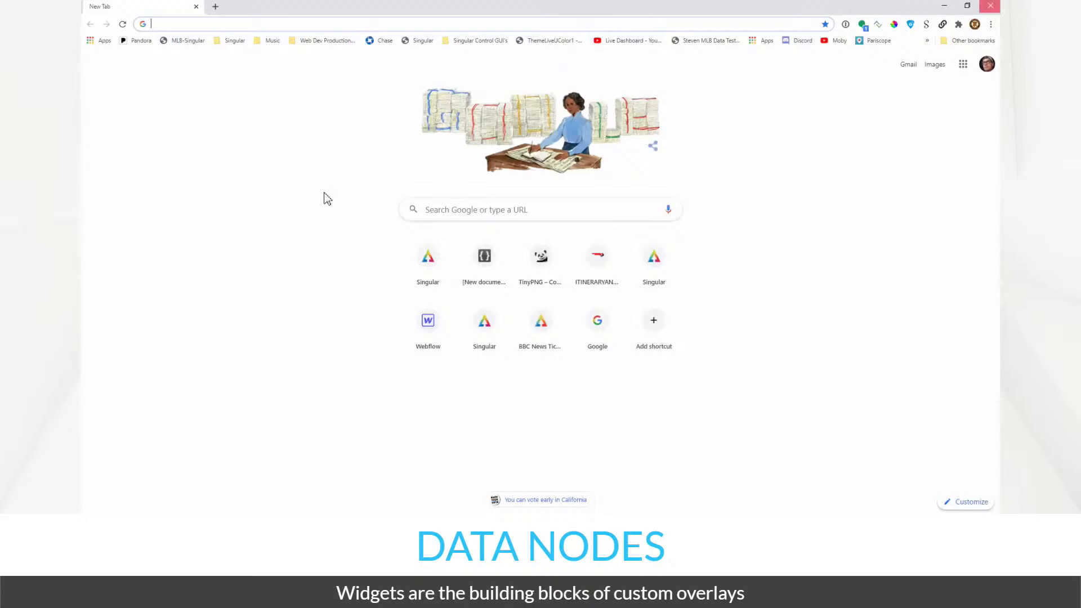
# - Close the extra window and switch the left editor to code view for raw JSON
pyautogui.hotkey('ctrl', 'w')
pyautogui.hotkey('ctrl', 'a')
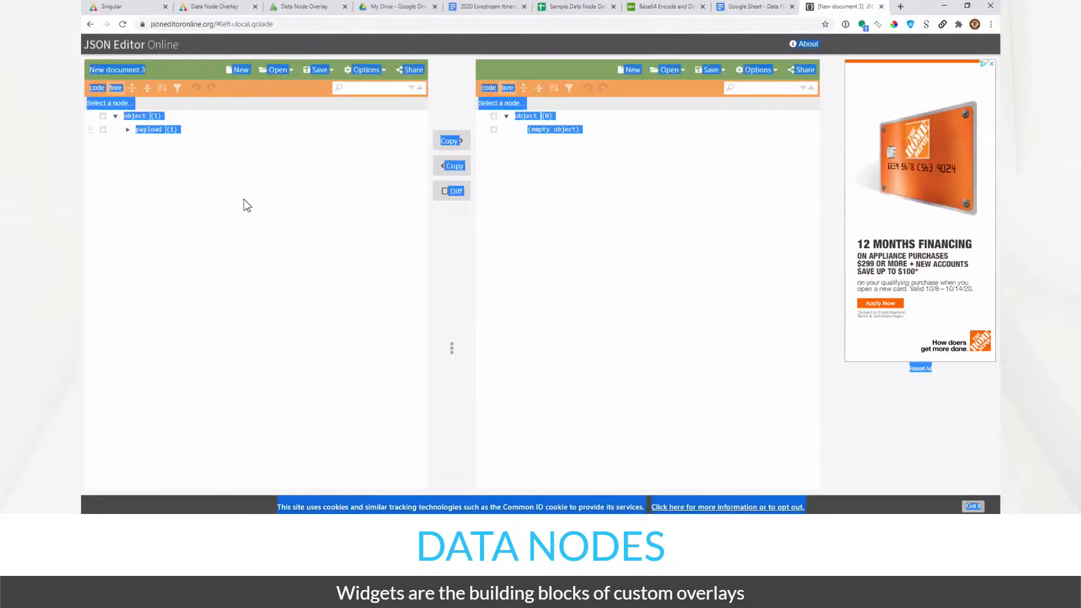
pyautogui.click(236, 202)
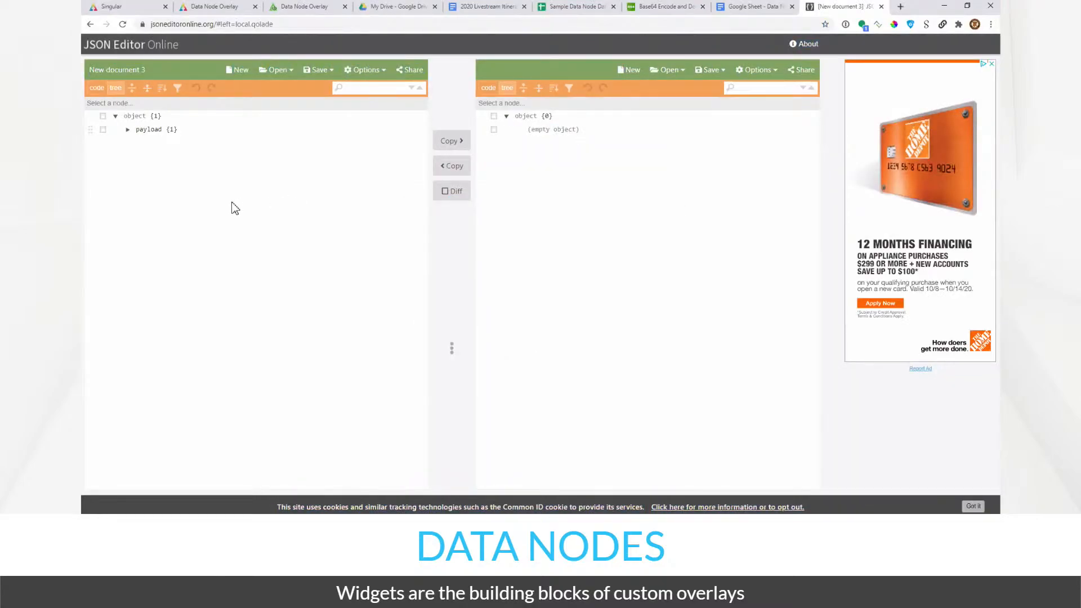
pyautogui.click(96, 88)
pyautogui.click(164, 175)
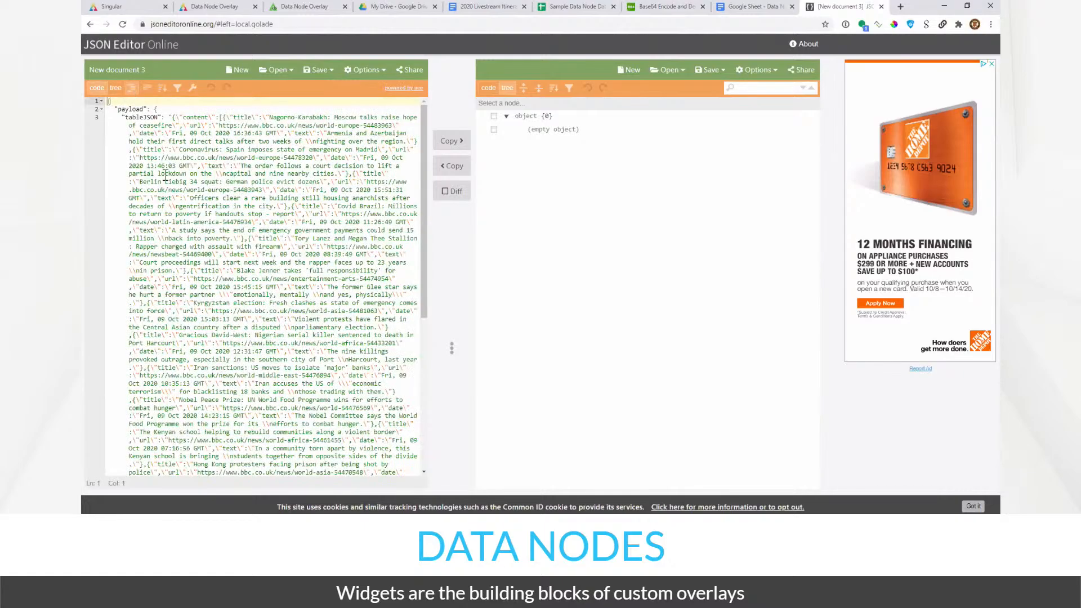
# - Scroll through the tableJSON headline lines, then close JSON Editor Online
pyautogui.scroll(-3, 203, 321)
pyautogui.scroll(3, 214, 283)
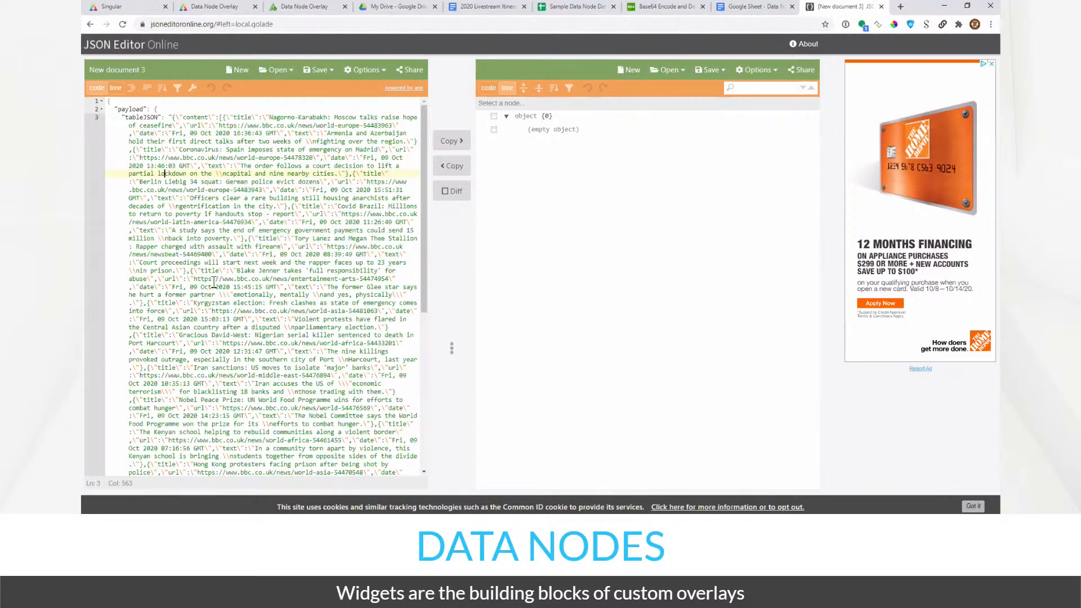
pyautogui.scroll(-3, 214, 283)
pyautogui.scroll(1, 214, 285)
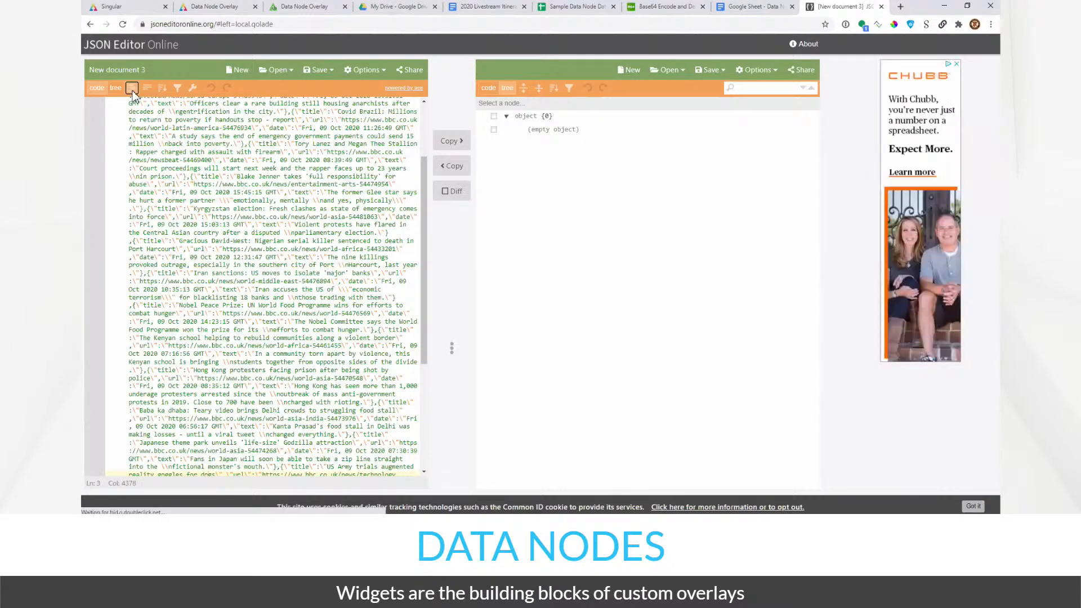
pyautogui.click(149, 119)
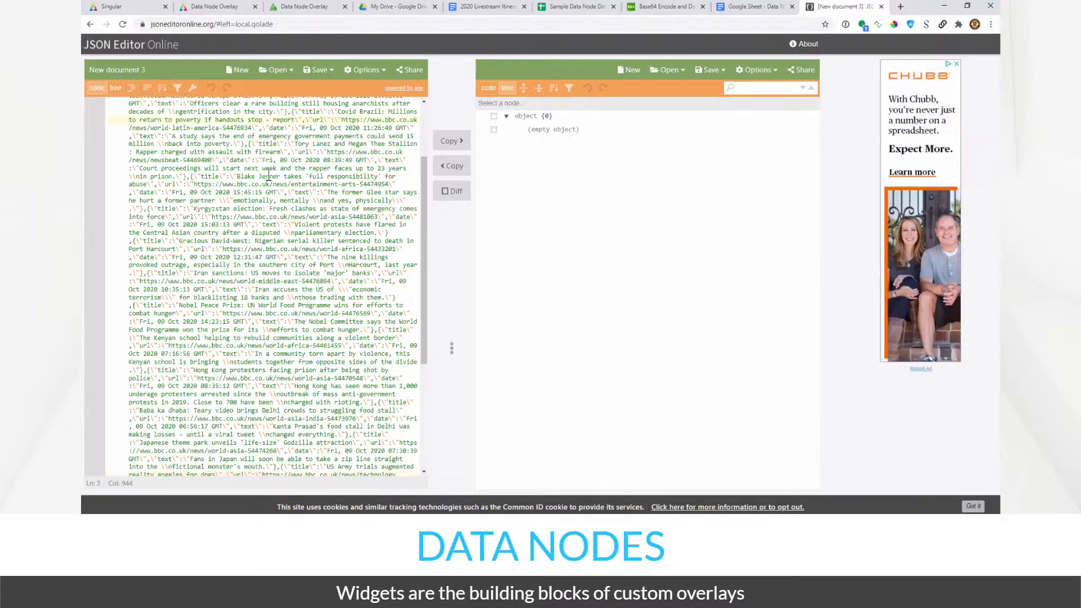
pyautogui.click(270, 176)
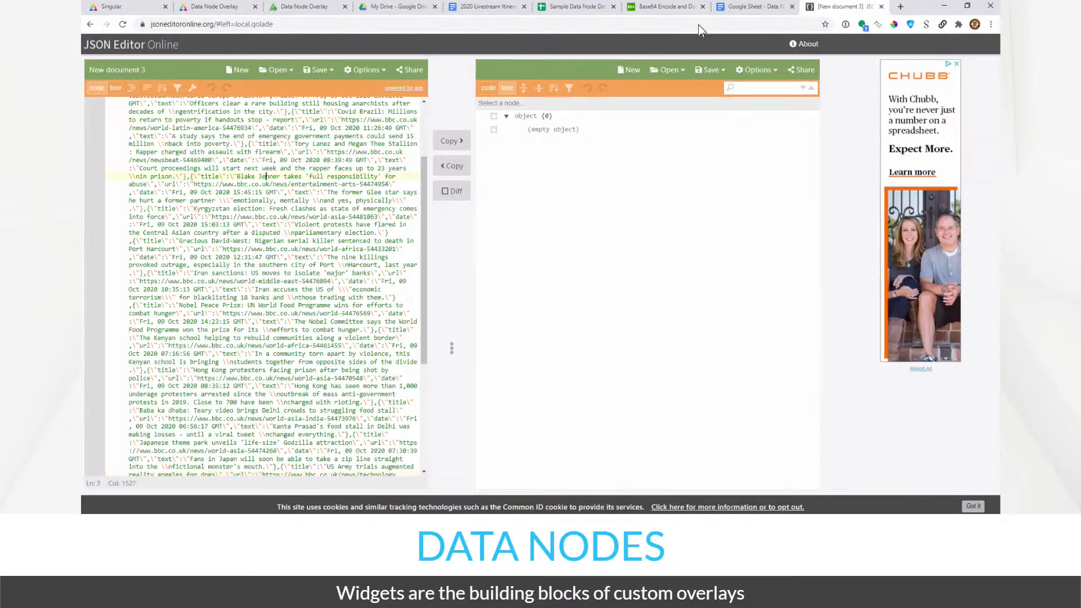
pyautogui.click(882, 6)
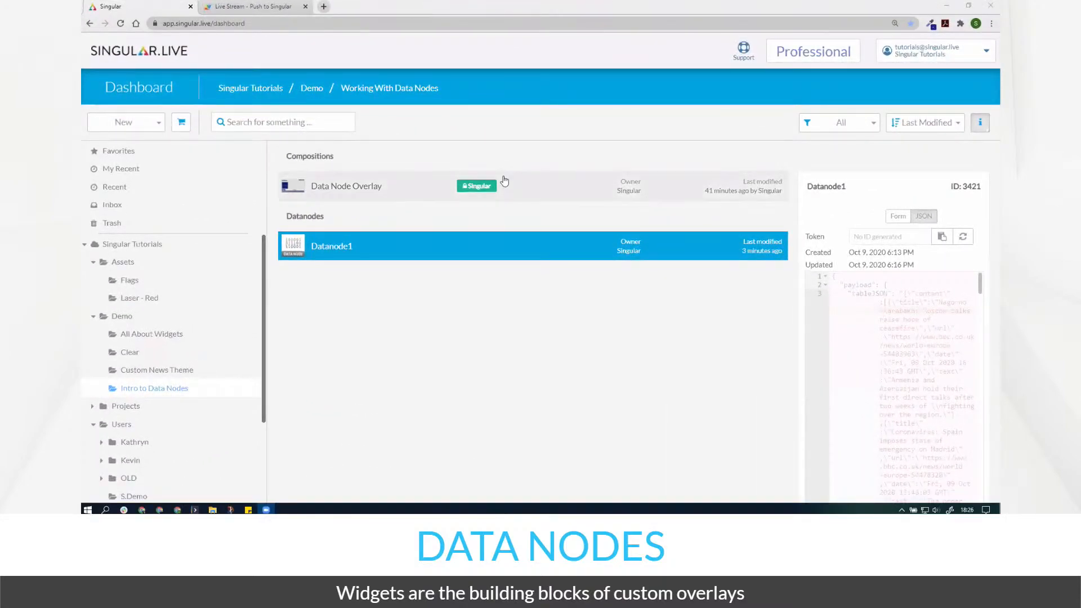
# - Open the Data Node Overlay composition for editing and enlarge the output preview
pyautogui.click(522, 195)
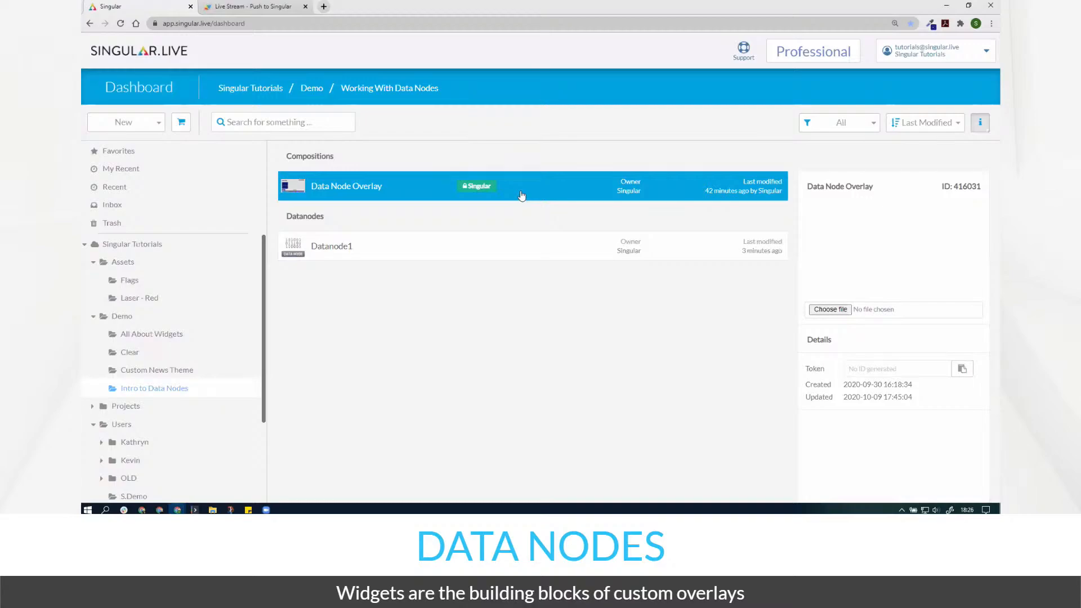
pyautogui.doubleClick(523, 195)
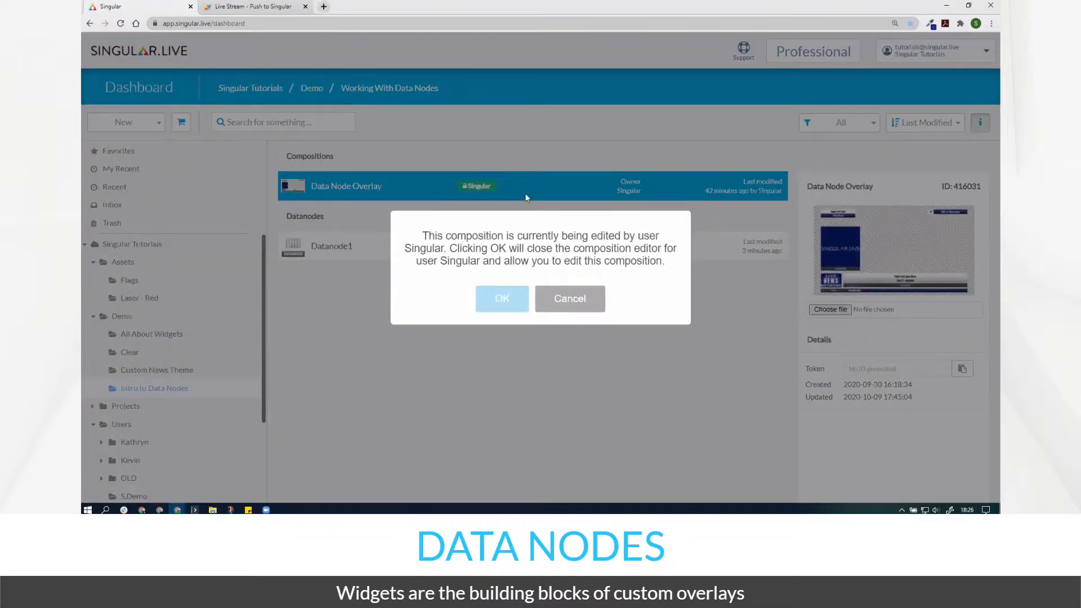
pyautogui.click(498, 311)
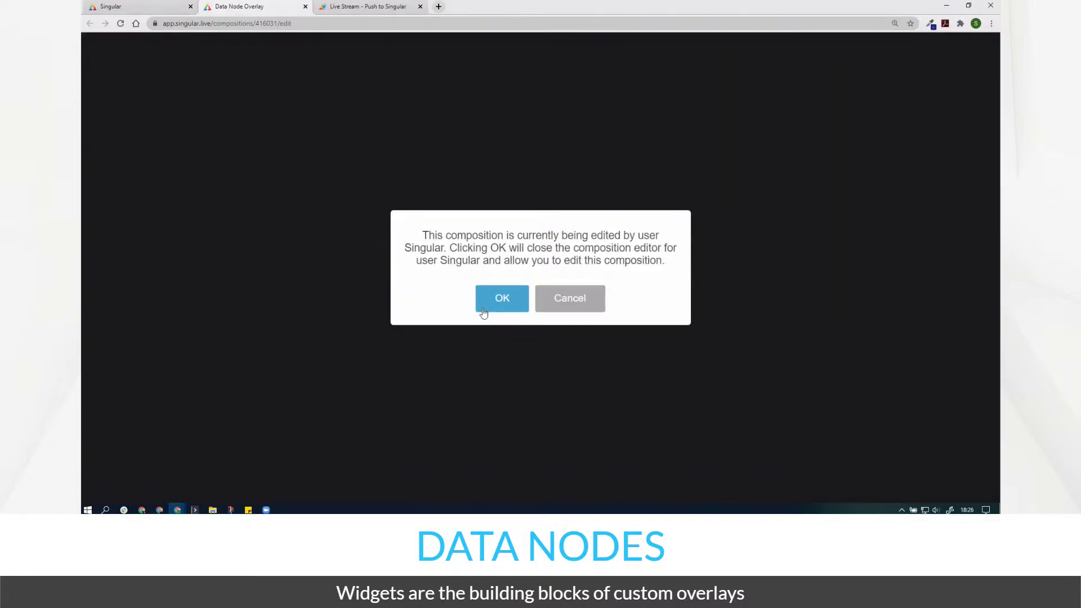
pyautogui.click(484, 311)
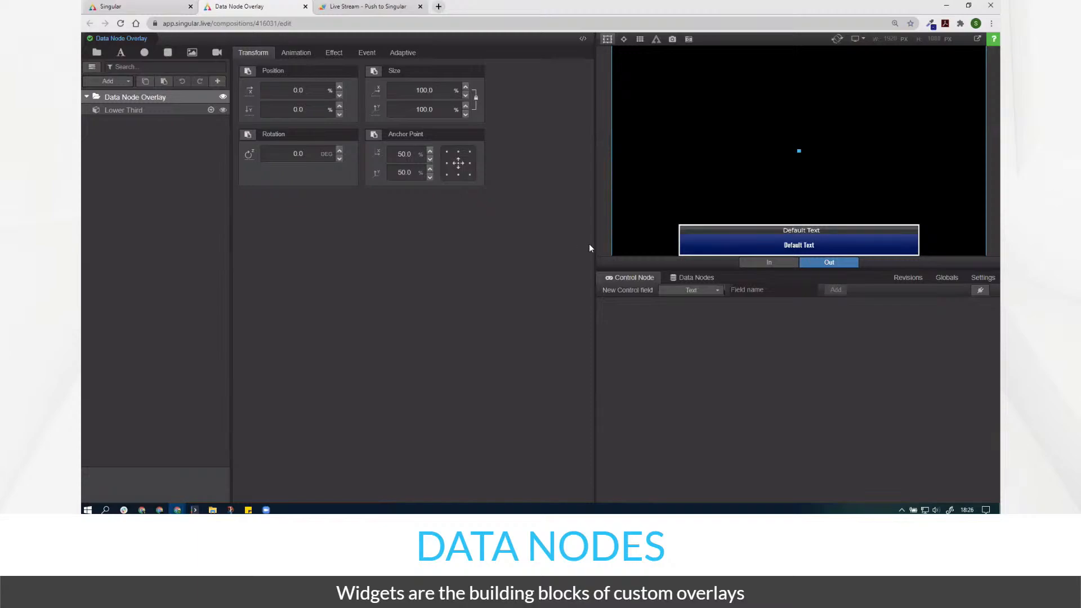
pyautogui.moveTo(590, 248); pyautogui.dragTo(490, 239)
pyautogui.moveTo(548, 264); pyautogui.dragTo(577, 345)
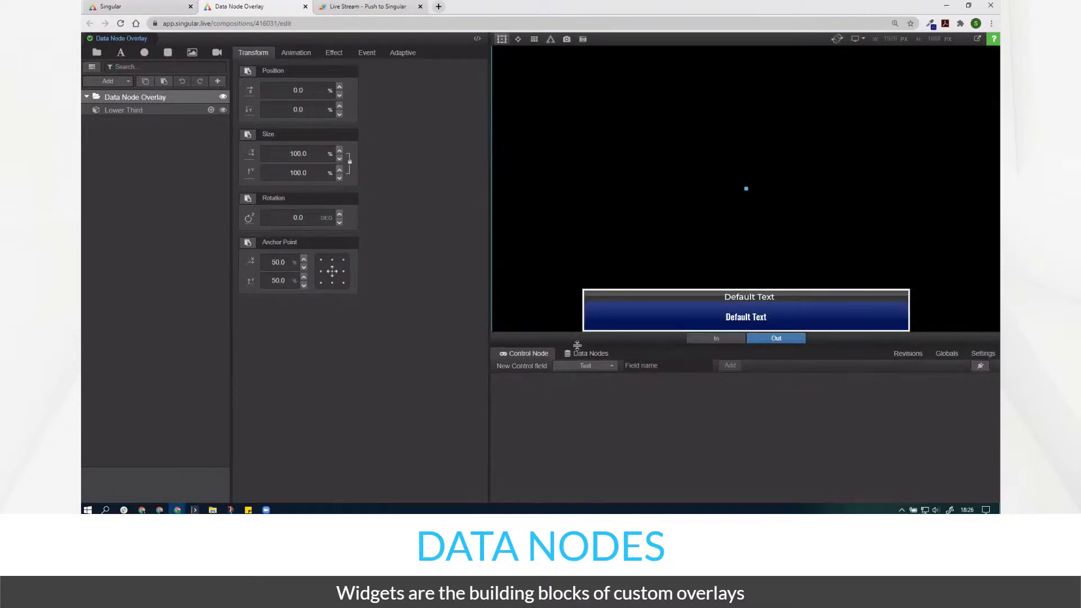
# - Lock the Lower Third layer and show the composition's data nodes list
pyautogui.click(198, 111)
pyautogui.click(210, 111)
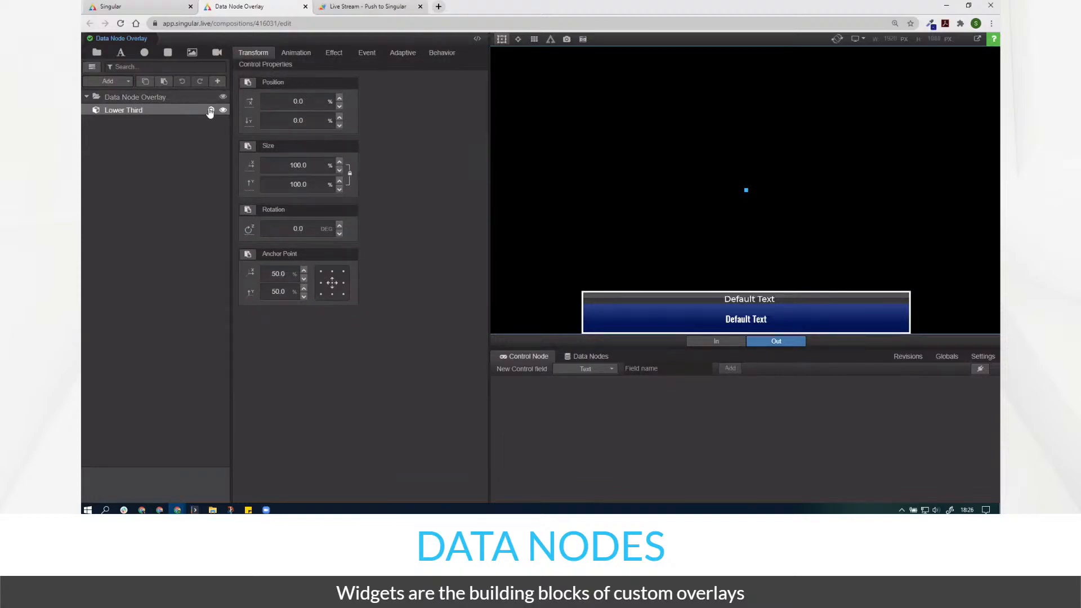
pyautogui.click(582, 363)
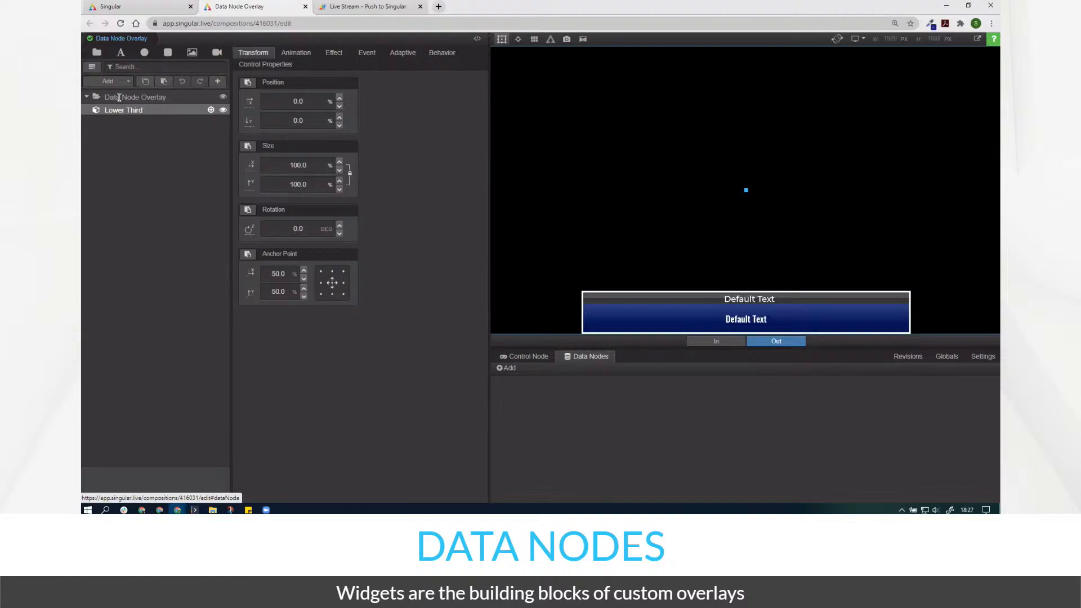
# - Search for 3421 and attach Datanode1 to the composition
pyautogui.click(511, 372)
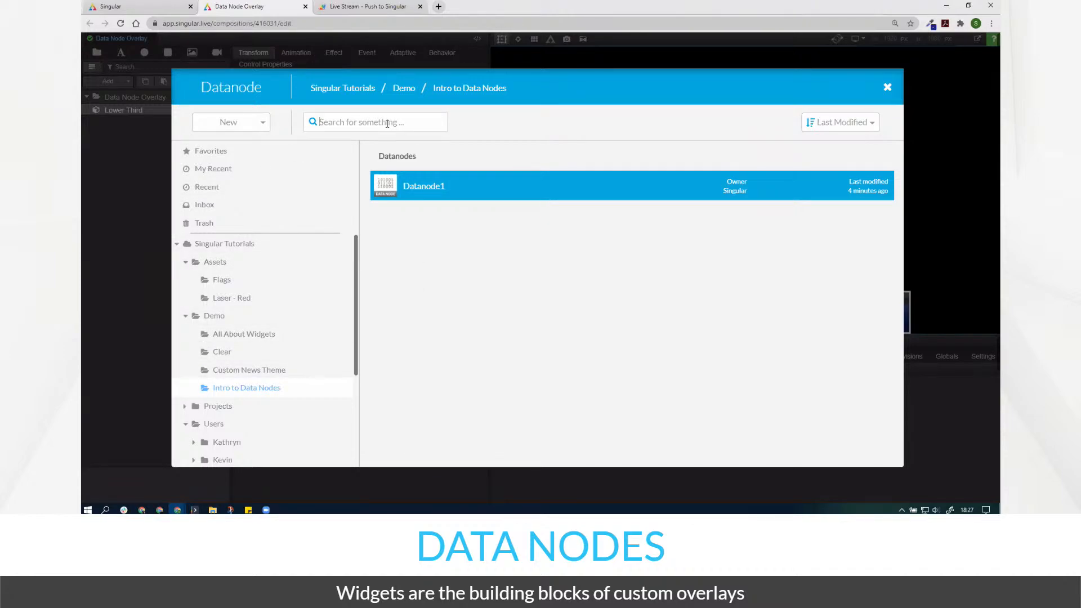
pyautogui.write('3421')
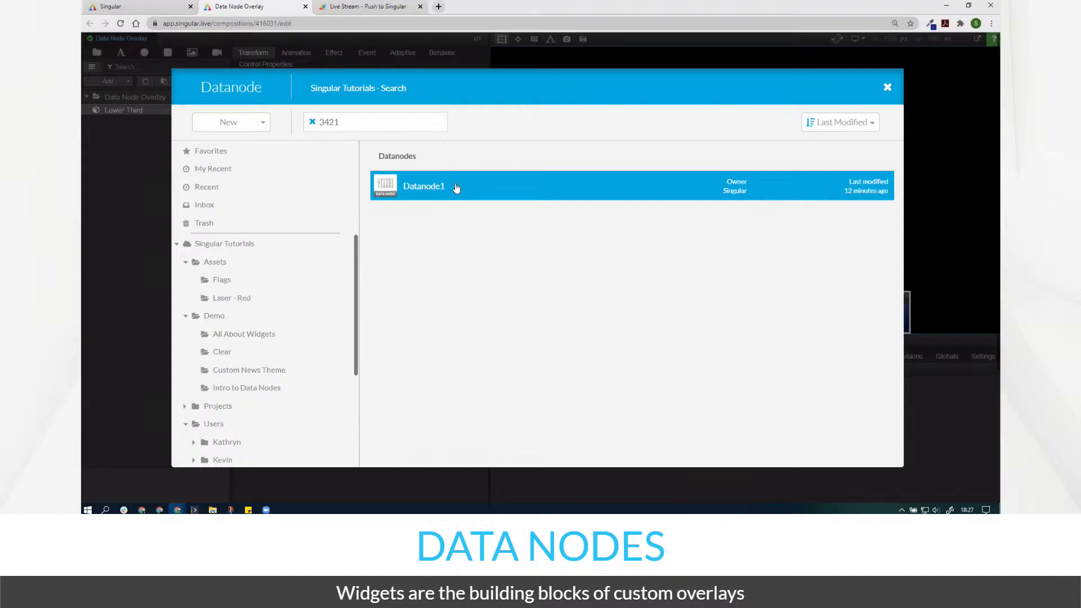
pyautogui.doubleClick(398, 190)
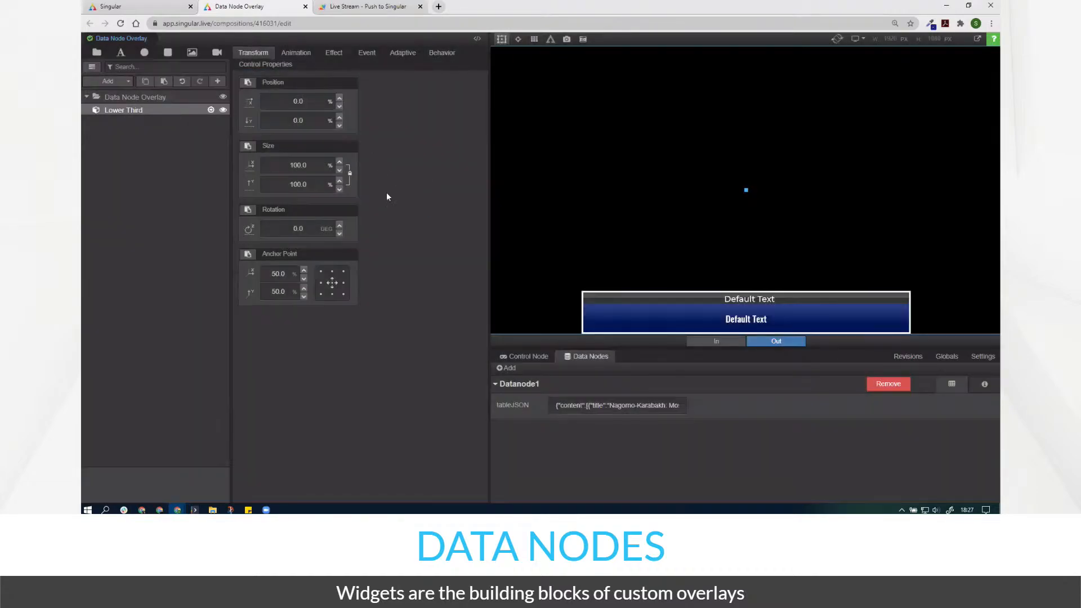
# - View Datanode1's ID, URL and tableJSON in an enlarged panel, pasting the copied text into a new tab
pyautogui.click(984, 385)
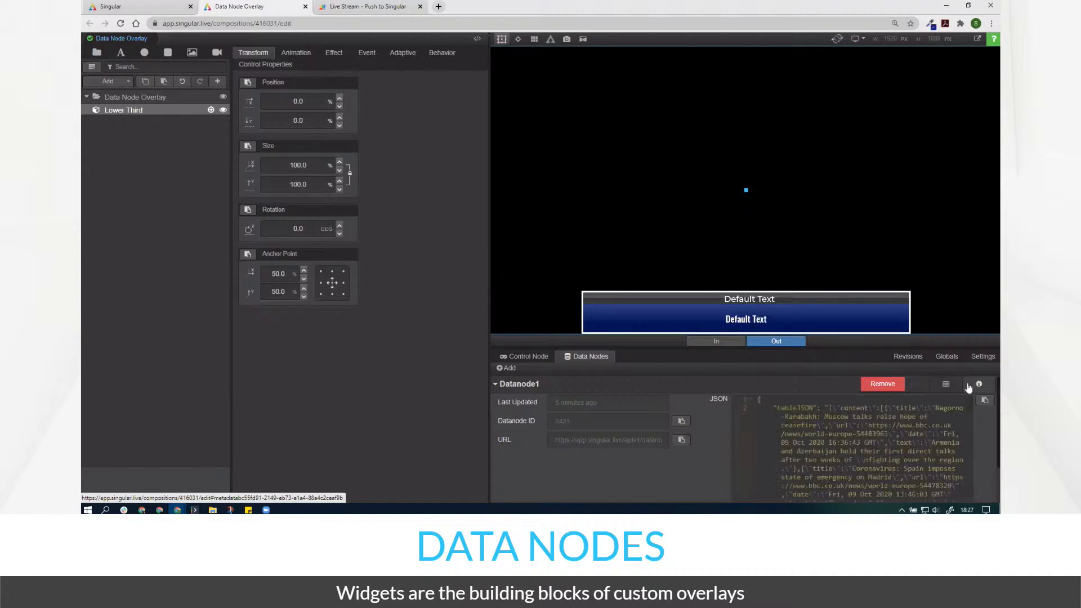
pyautogui.moveTo(832, 344); pyautogui.dragTo(833, 191)
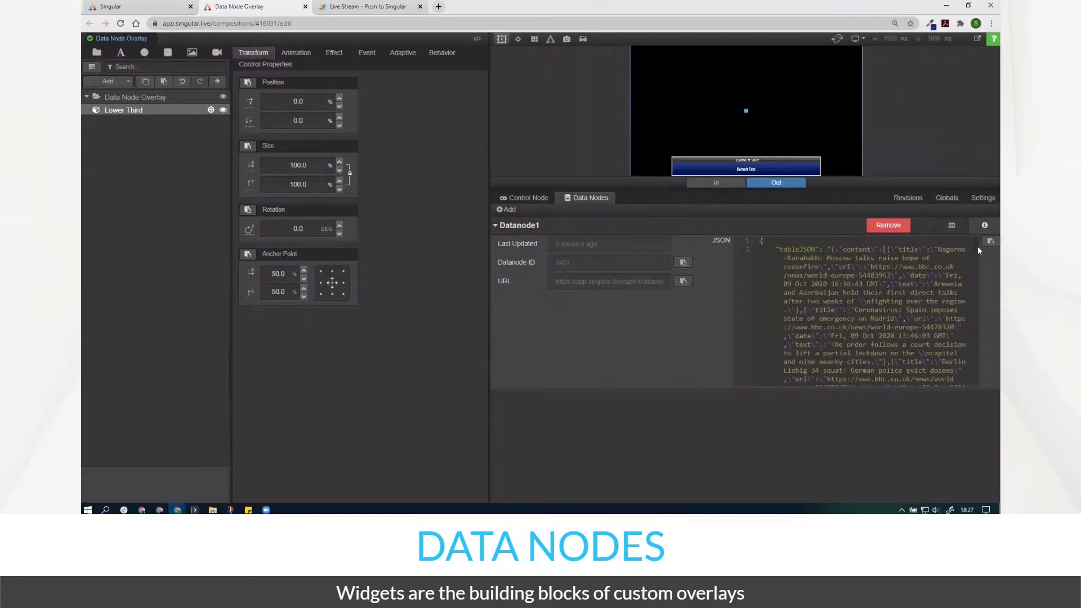
pyautogui.scroll(-5, 978, 246)
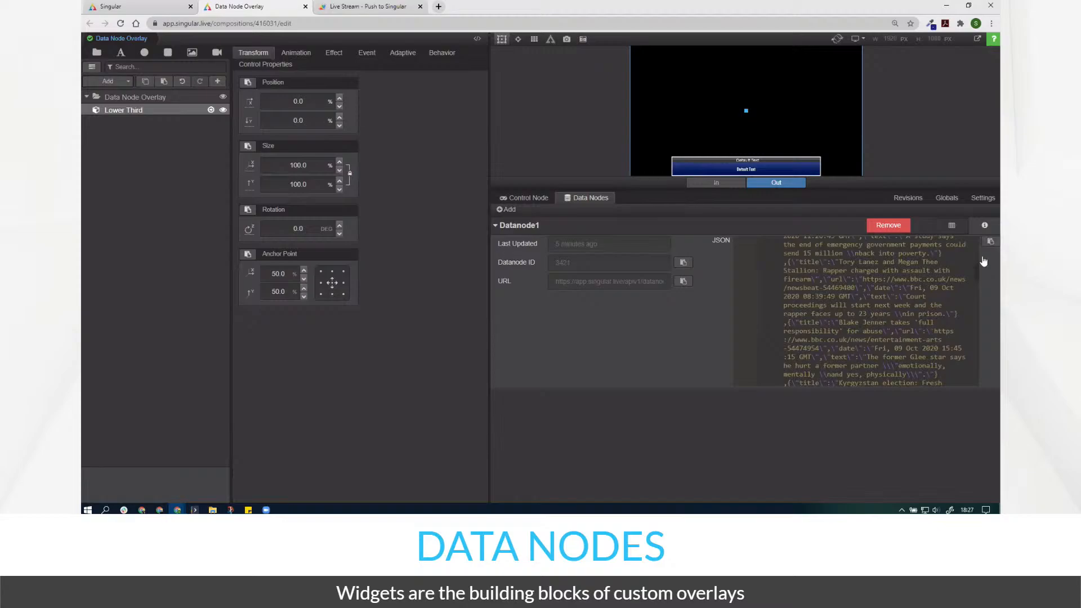
pyautogui.click(439, 6)
pyautogui.hotkey('ctrl', 'v')
# - Load Datanode1's API address apiv1/datanodes/3421 in a new tab, then return to the Data Node Overlay editor
pyautogui.press('Return')
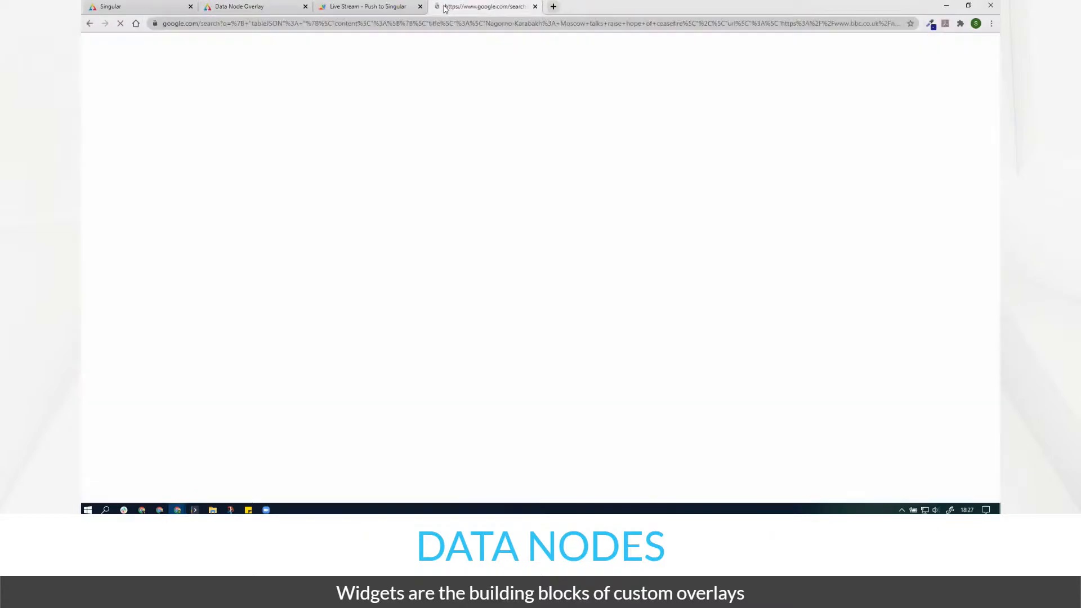
pyautogui.click(535, 7)
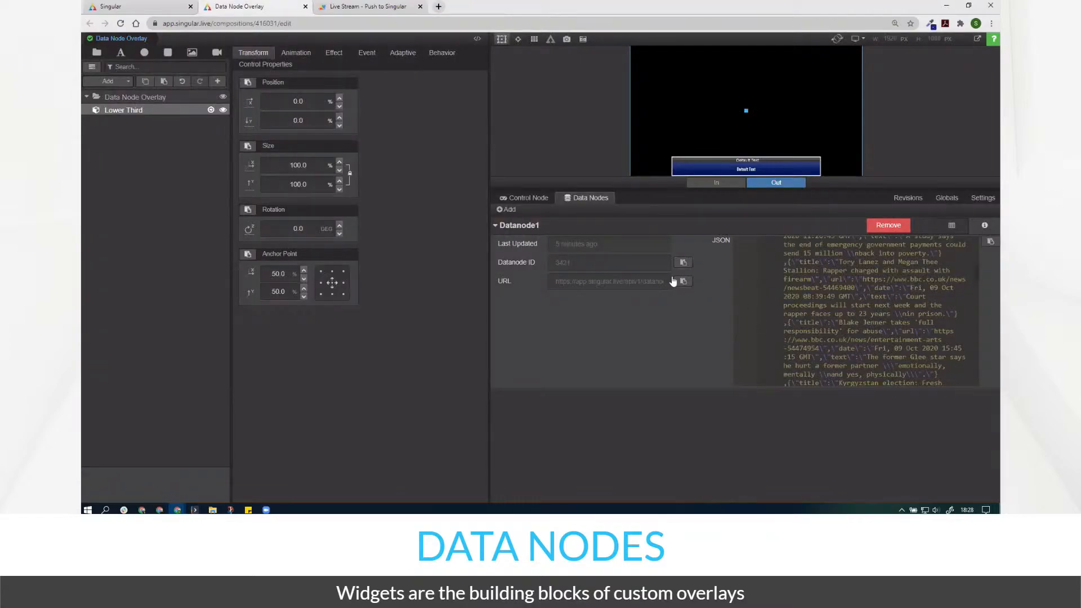
pyautogui.click(440, 7)
pyautogui.write('https://app.singular.live/apiv1/datanodes/3421')
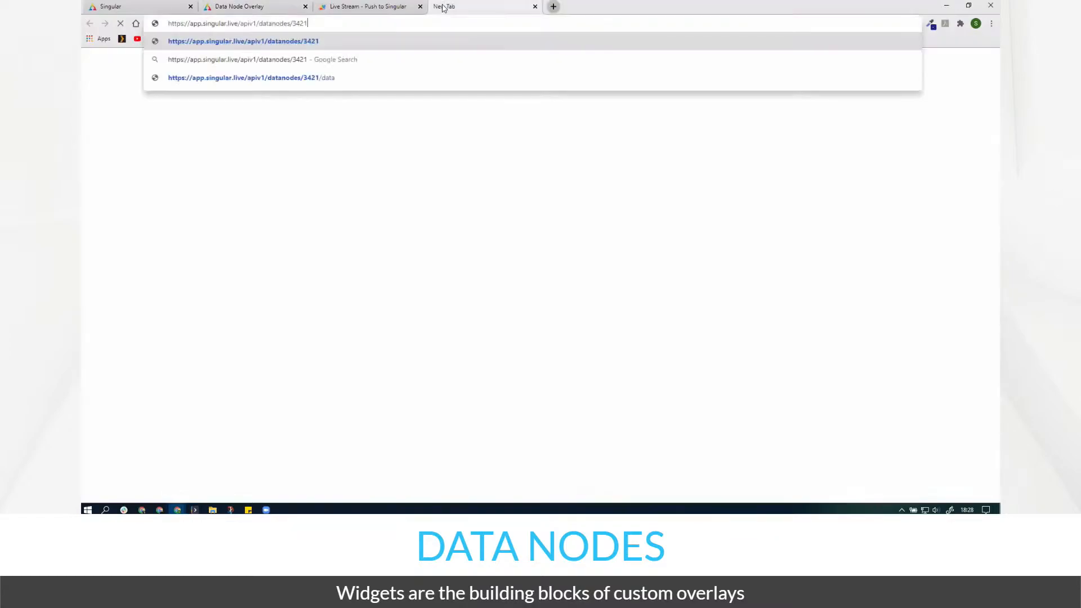
pyautogui.press('Return')
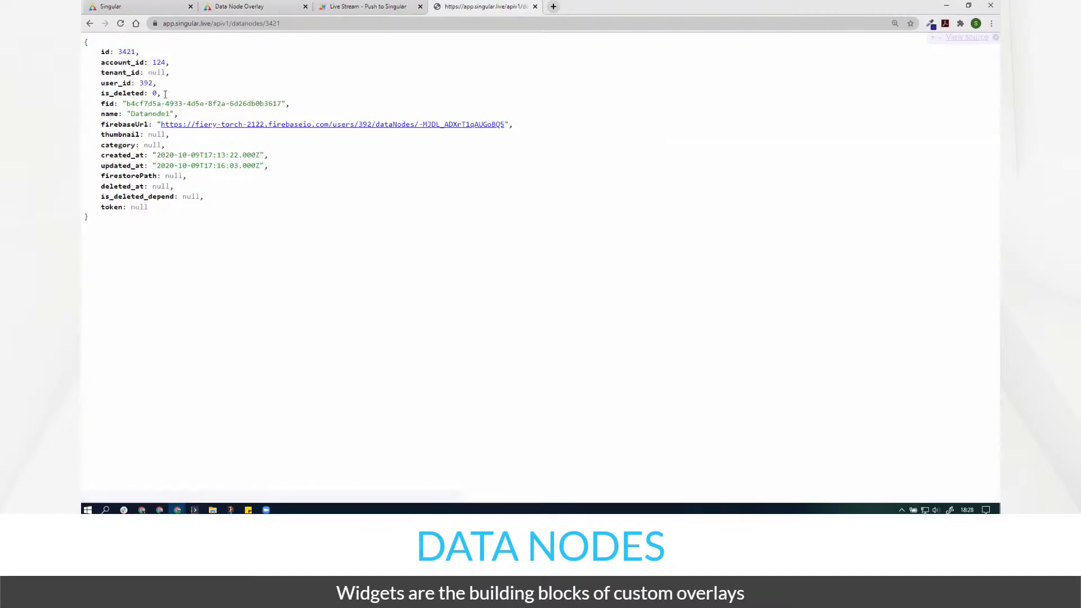
pyautogui.click(237, 8)
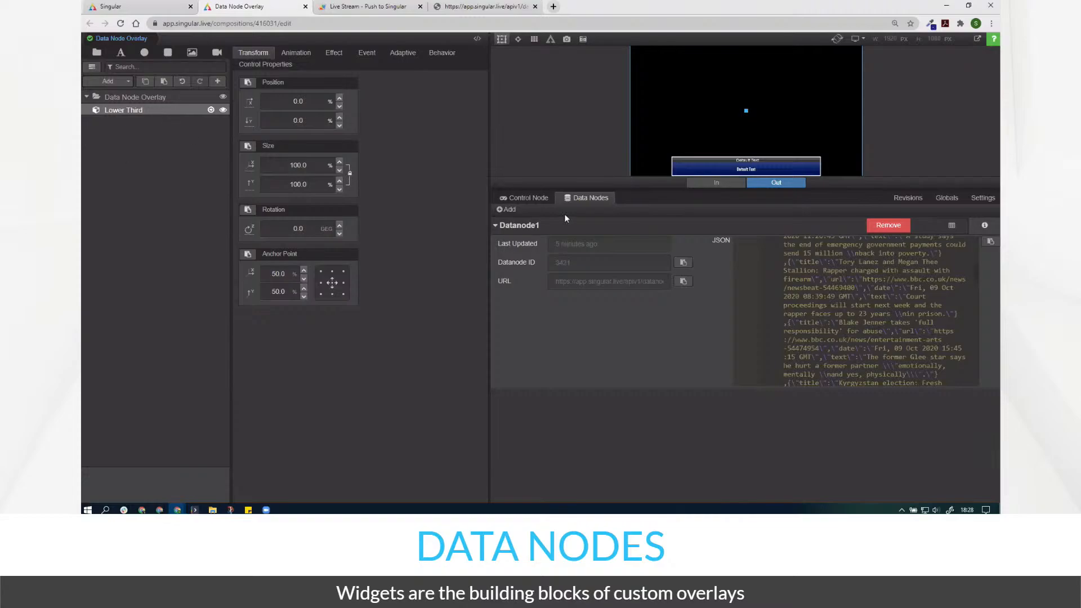
pyautogui.moveTo(551, 191); pyautogui.dragTo(571, 343)
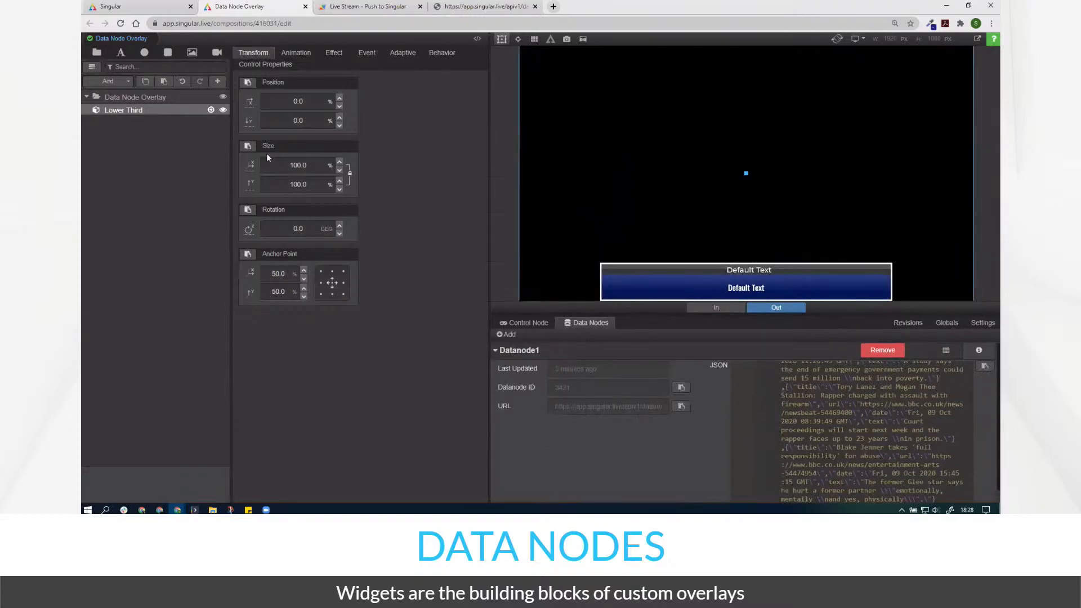
# - Link the Lower Third Table's content to Root / Datanode1 tableJSON, then open Composition Edit
pyautogui.click(210, 110)
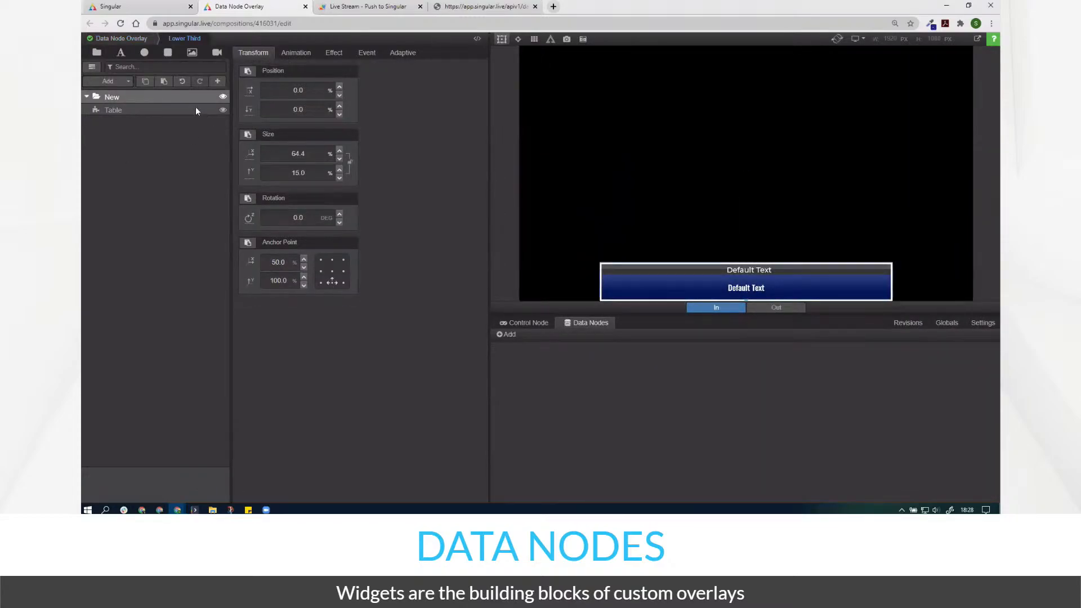
pyautogui.click(194, 109)
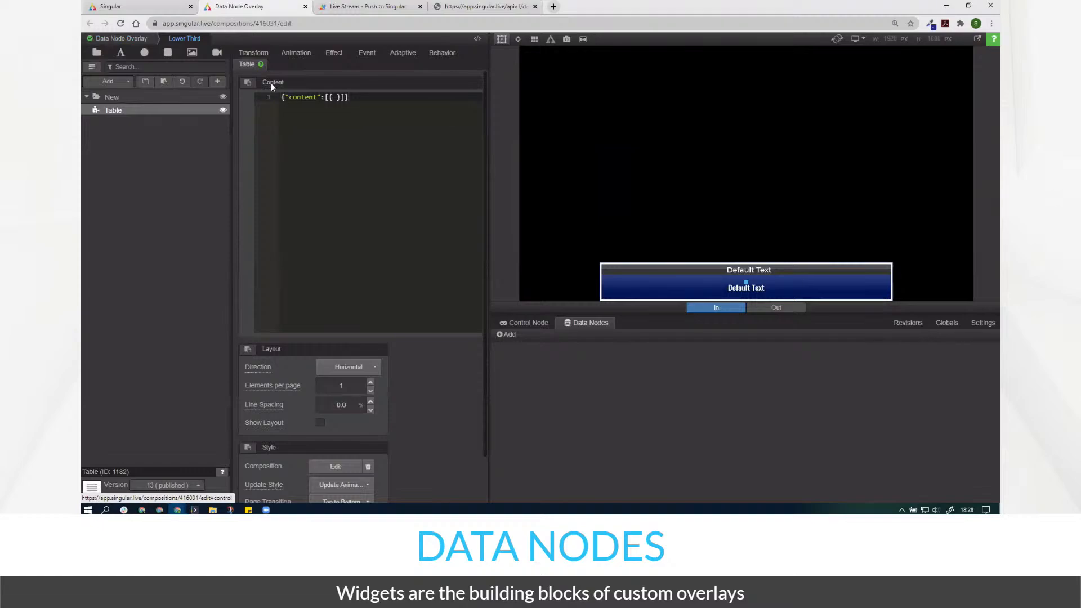
pyautogui.click(271, 83)
pyautogui.click(159, 115)
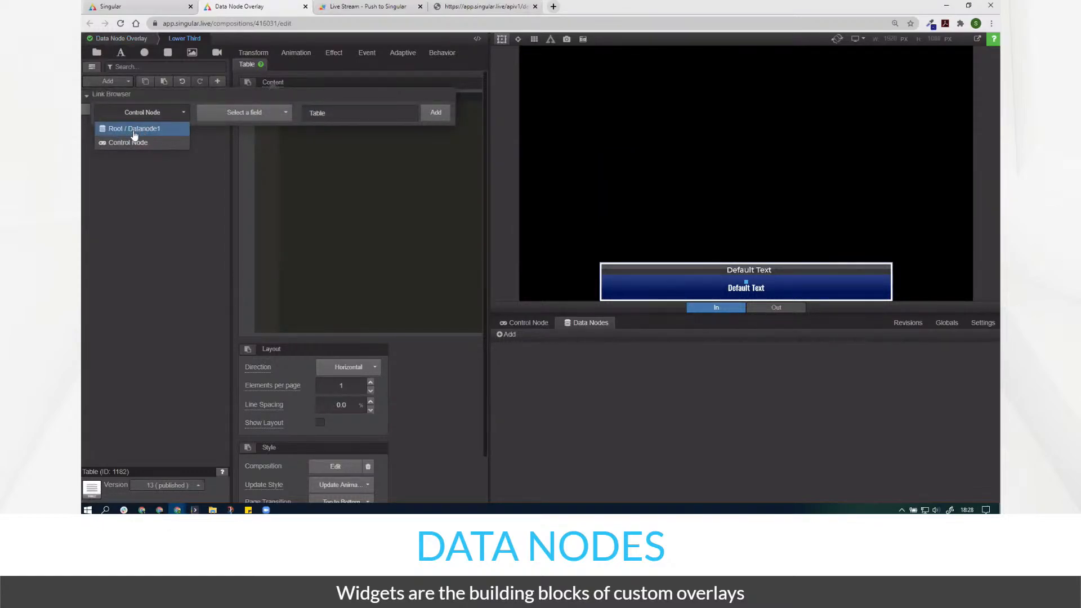
pyautogui.click(134, 130)
pyautogui.click(265, 115)
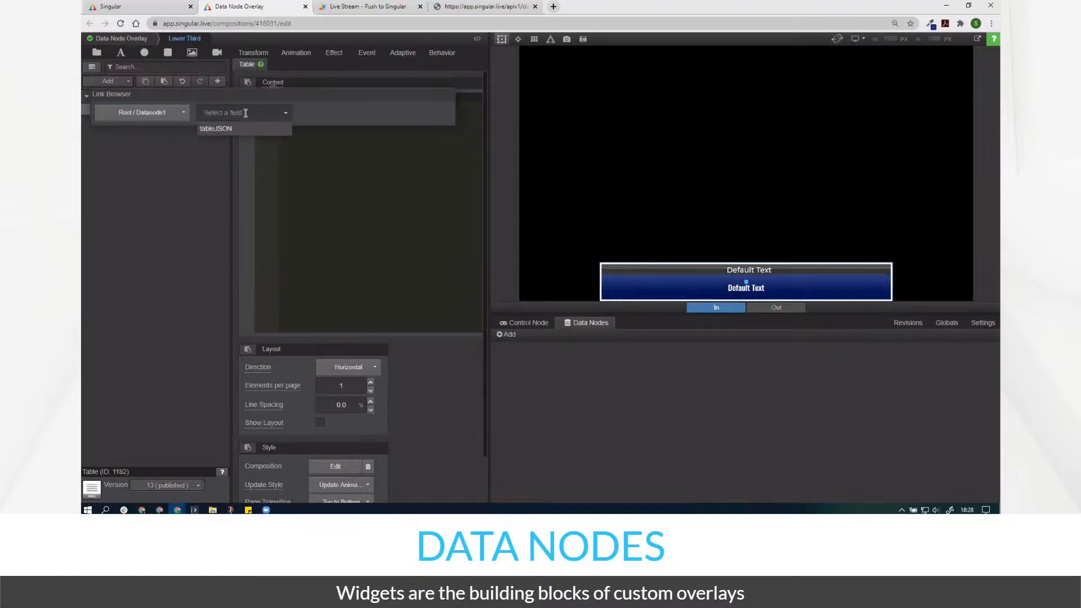
pyautogui.click(242, 131)
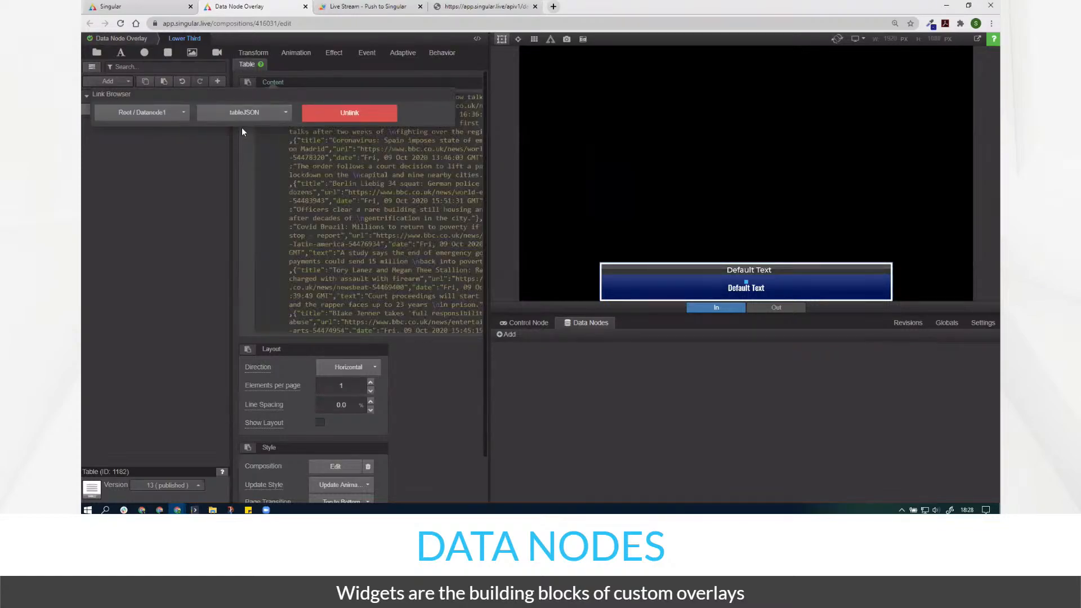
pyautogui.click(245, 163)
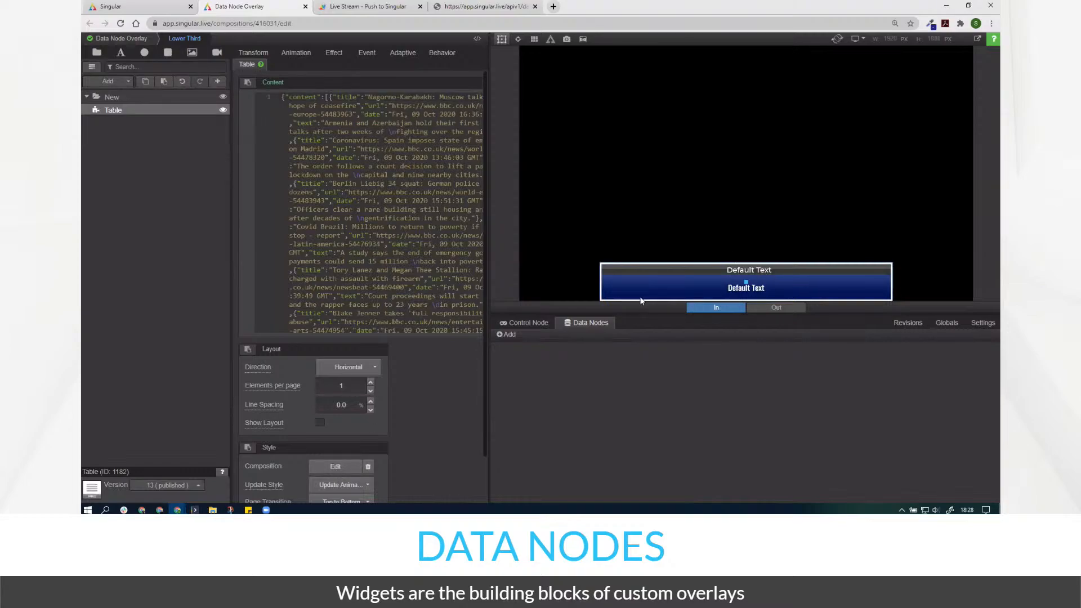
pyautogui.click(336, 464)
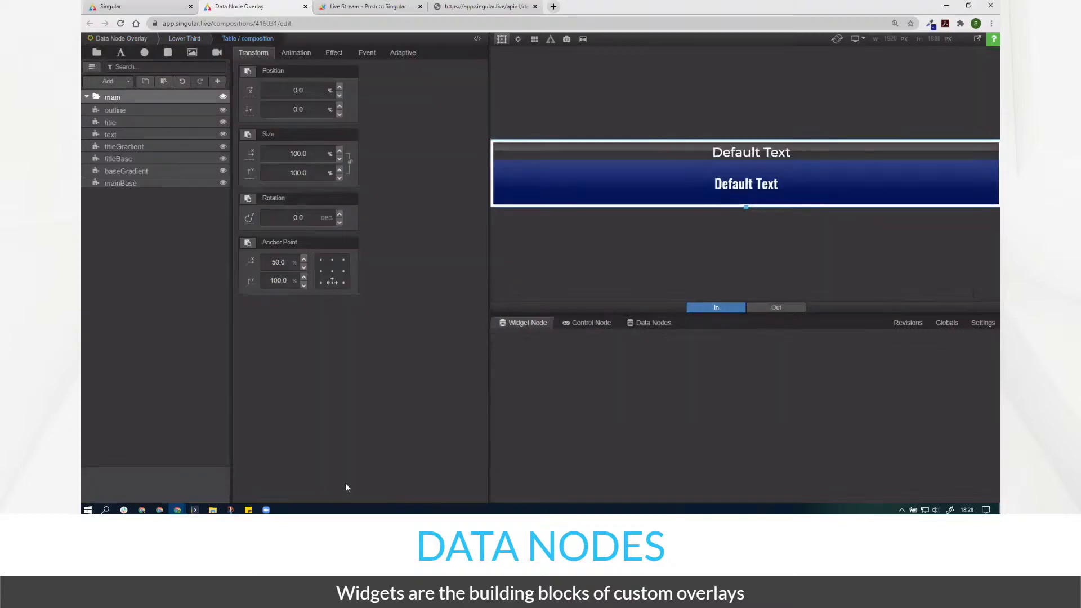
# - Add 'title' and 'text' control fields to the table composition's Control Node
pyautogui.click(154, 125)
pyautogui.click(589, 324)
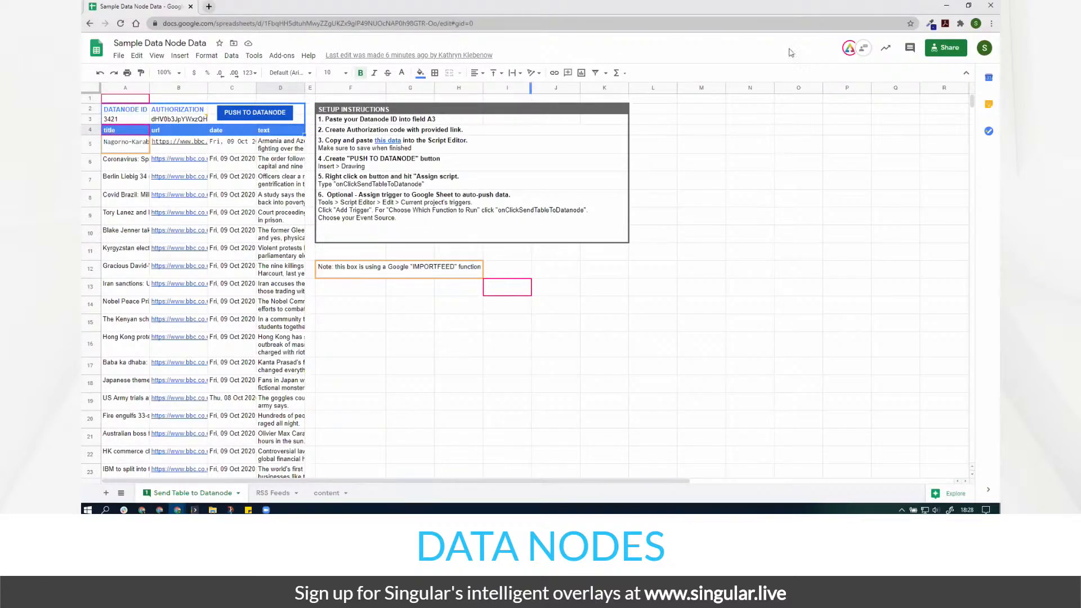
pyautogui.click(945, 7)
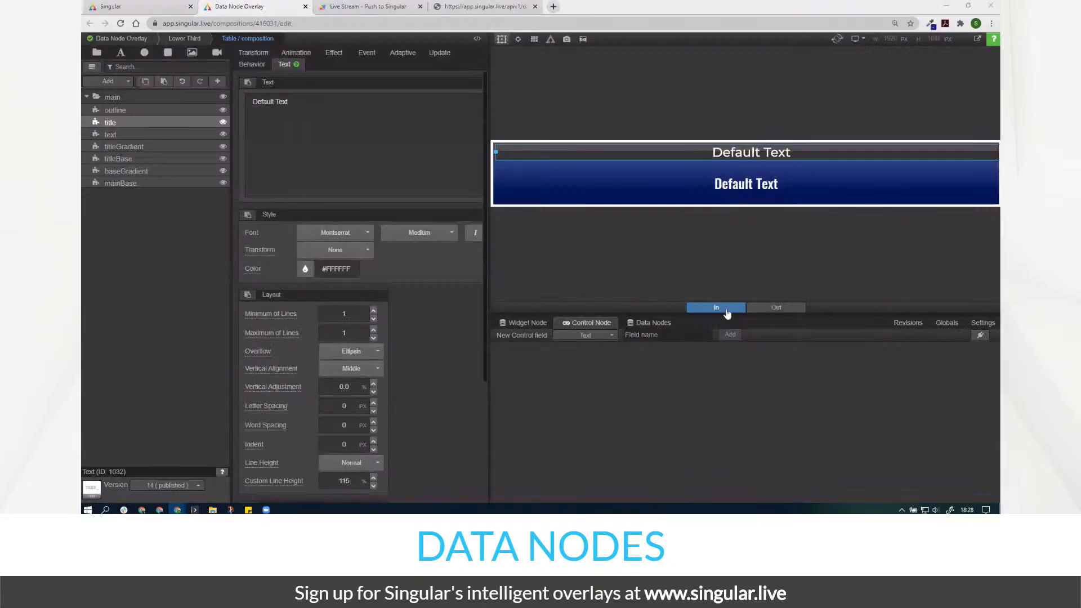
pyautogui.click(637, 335)
pyautogui.press('Return')
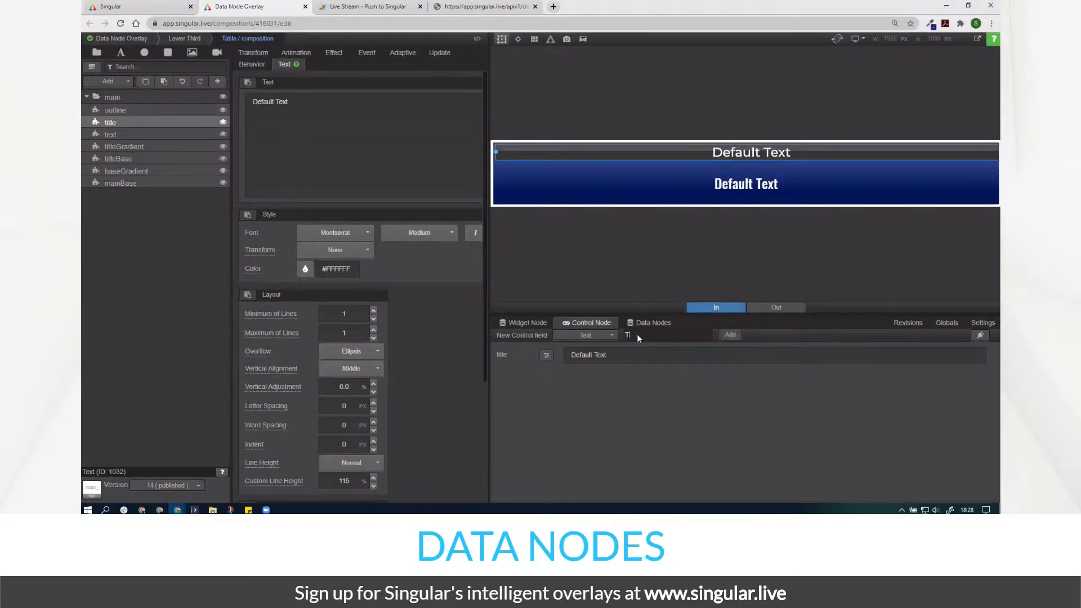
pyautogui.write('text')
pyautogui.press('Return')
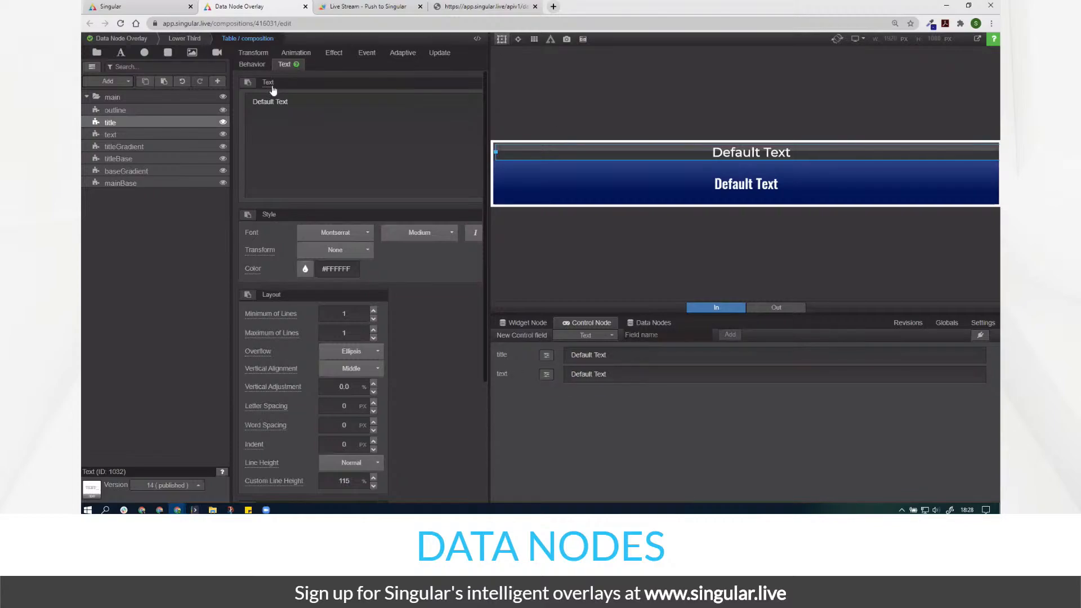
# - Link the title layer's Text to the title field and the text layer's Text to the text field
pyautogui.click(271, 89)
pyautogui.click(237, 113)
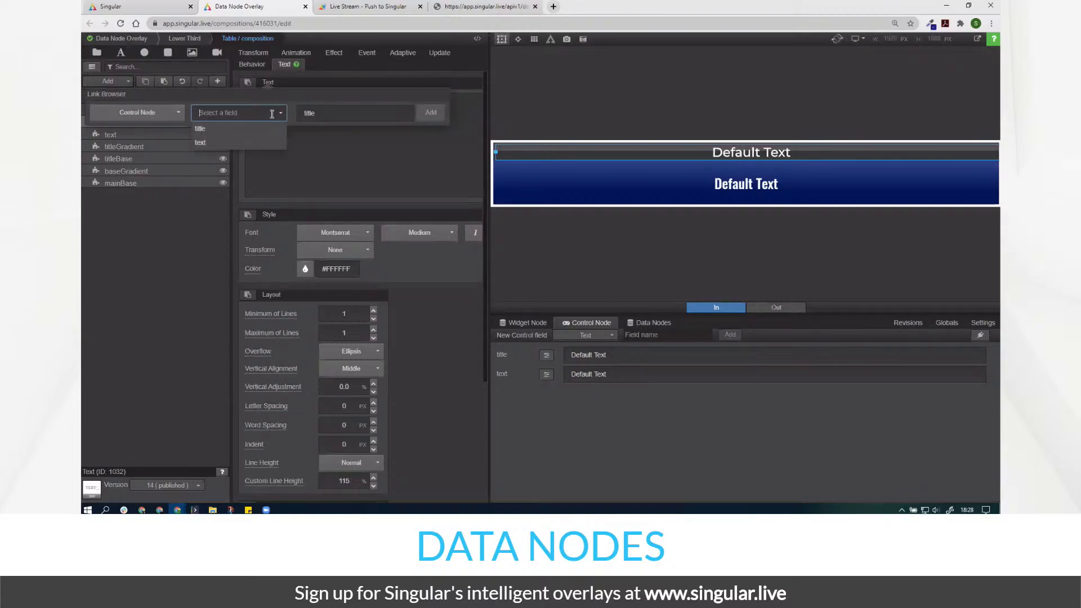
pyautogui.click(242, 133)
pyautogui.click(143, 133)
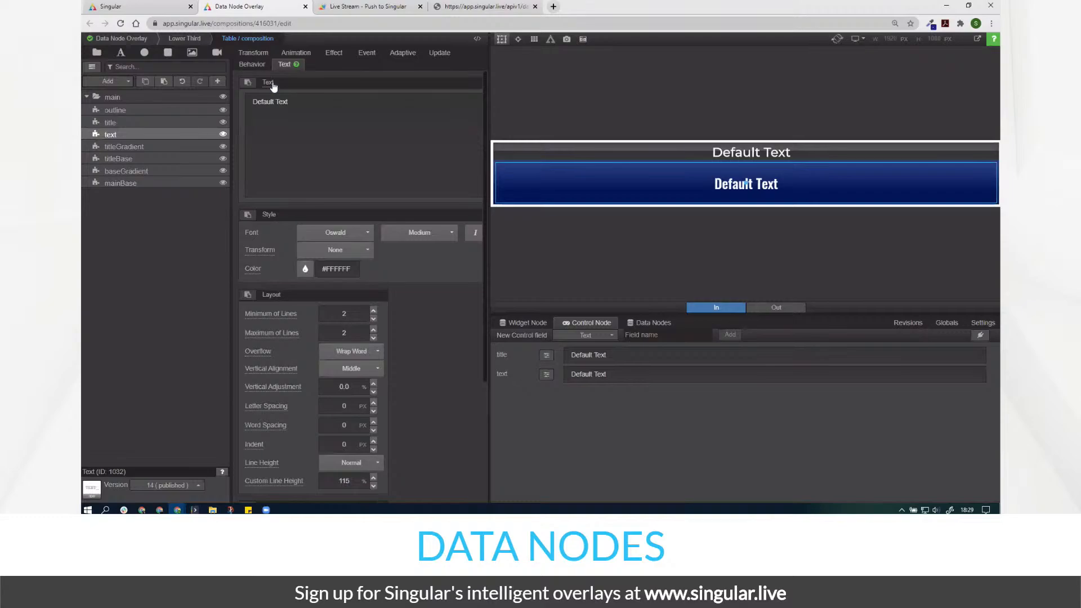
pyautogui.click(273, 86)
pyautogui.click(237, 112)
pyautogui.click(214, 140)
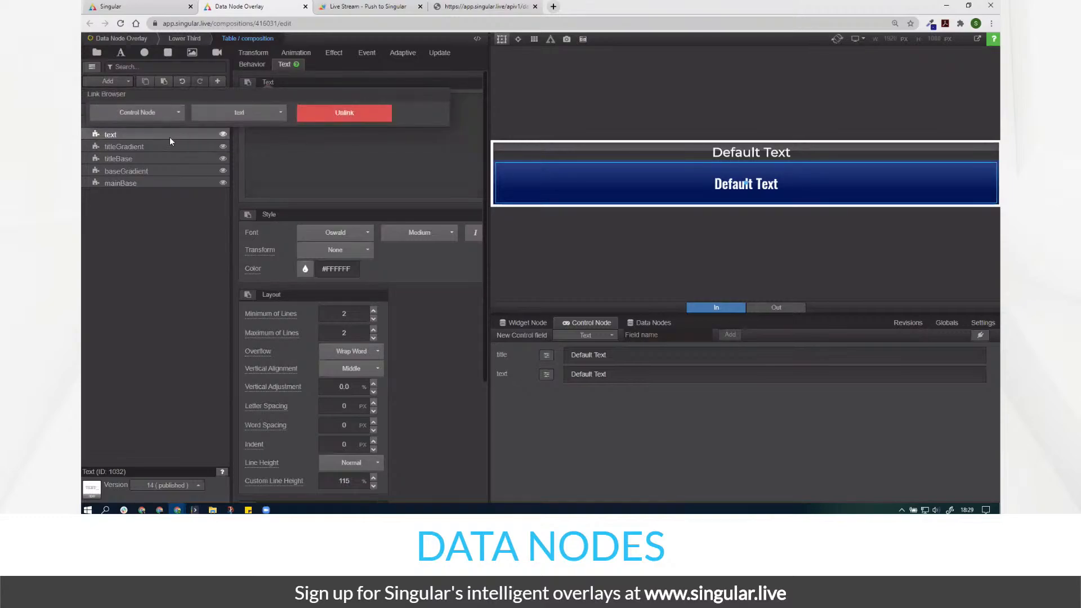
pyautogui.click(157, 208)
# - Move the title layer's vertical position to -33.5%
pyautogui.click(130, 123)
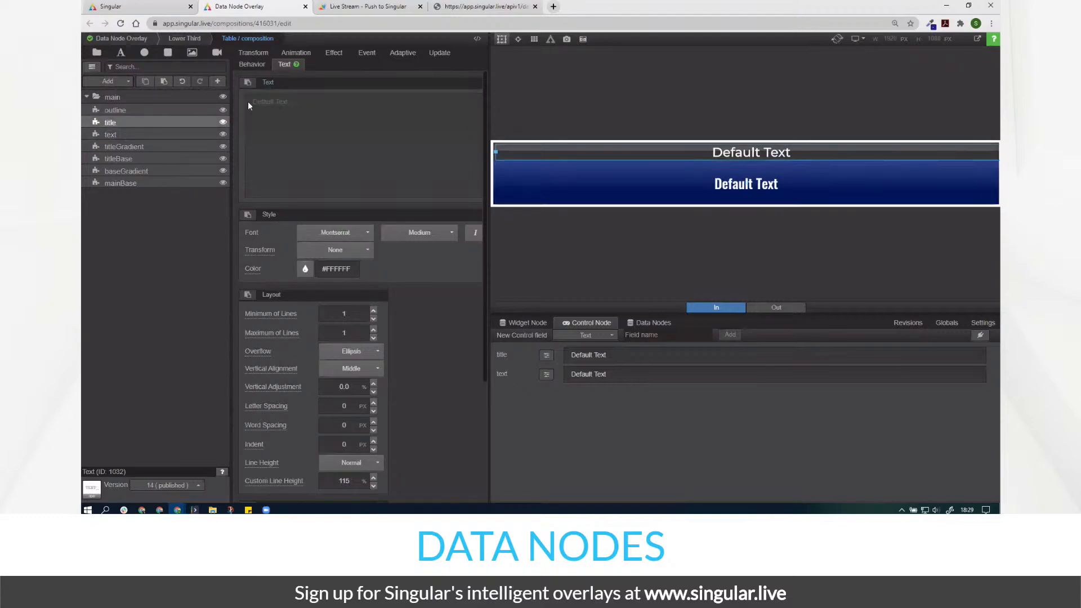
pyautogui.click(253, 52)
pyautogui.click(302, 120)
pyautogui.scroll(-14, 307, 123)
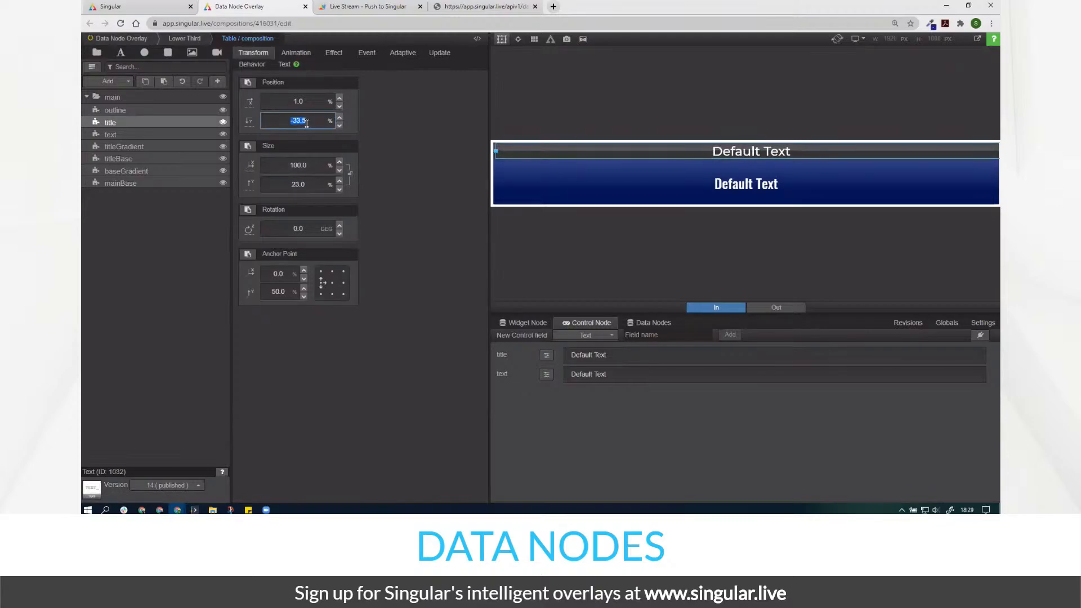
pyautogui.click(366, 400)
# - Rename the title control field's ID and display title to 'Title' and save
pyautogui.click(546, 355)
pyautogui.doubleClick(565, 253)
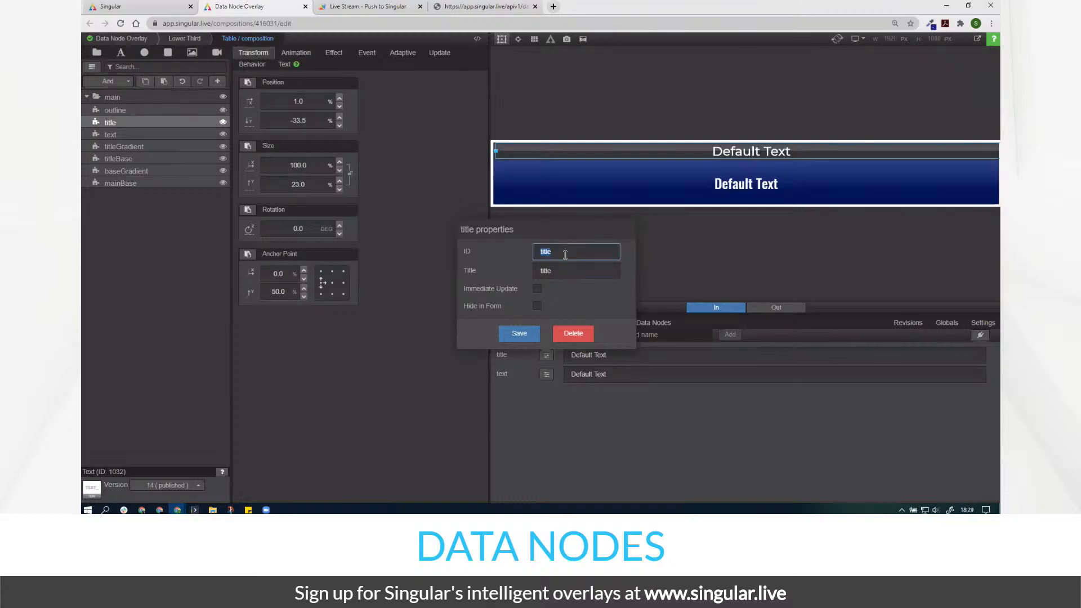
pyautogui.write('Ti')
pyautogui.doubleClick(565, 254)
pyautogui.hotkey('ctrl', 'c')
pyautogui.press('Tab')
pyautogui.hotkey('ctrl', 'v')
pyautogui.click(509, 338)
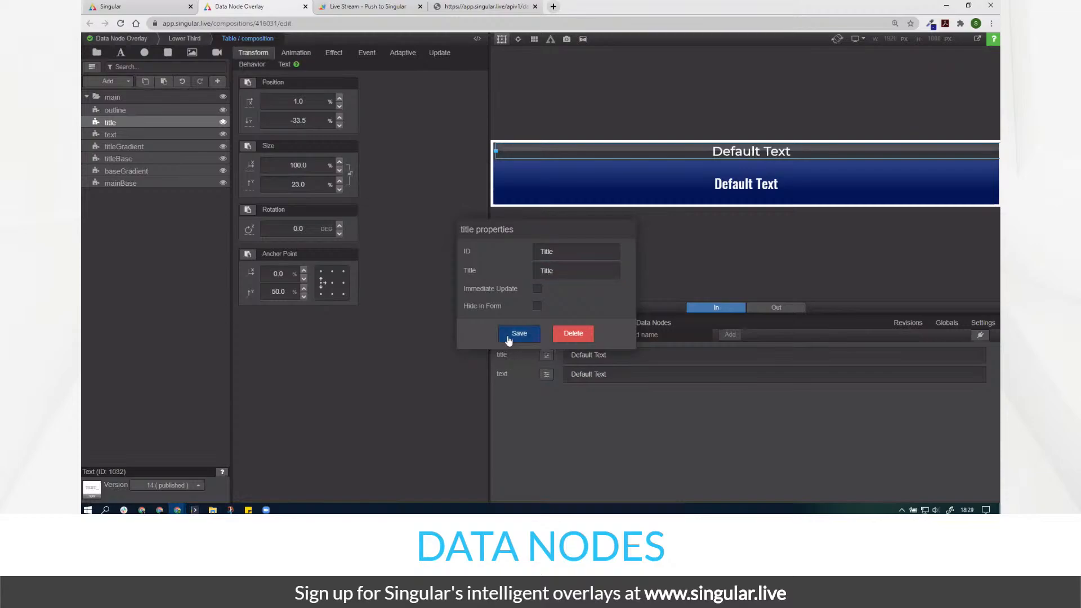
# - Back in the Lower Third, inspect the Table widget's settings and change the shown story page
pyautogui.click(190, 41)
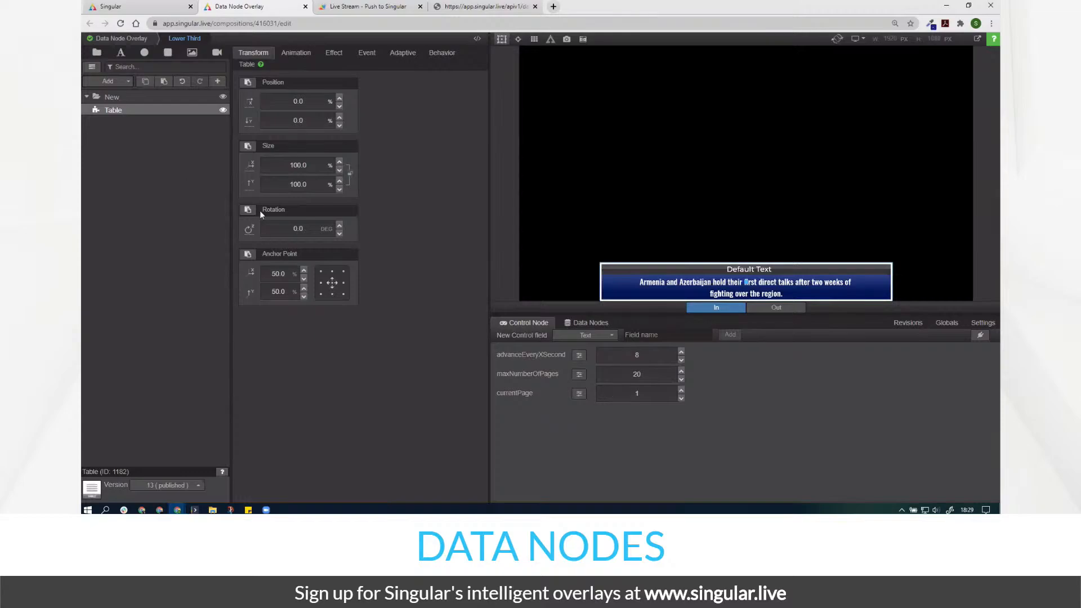
pyautogui.click(248, 64)
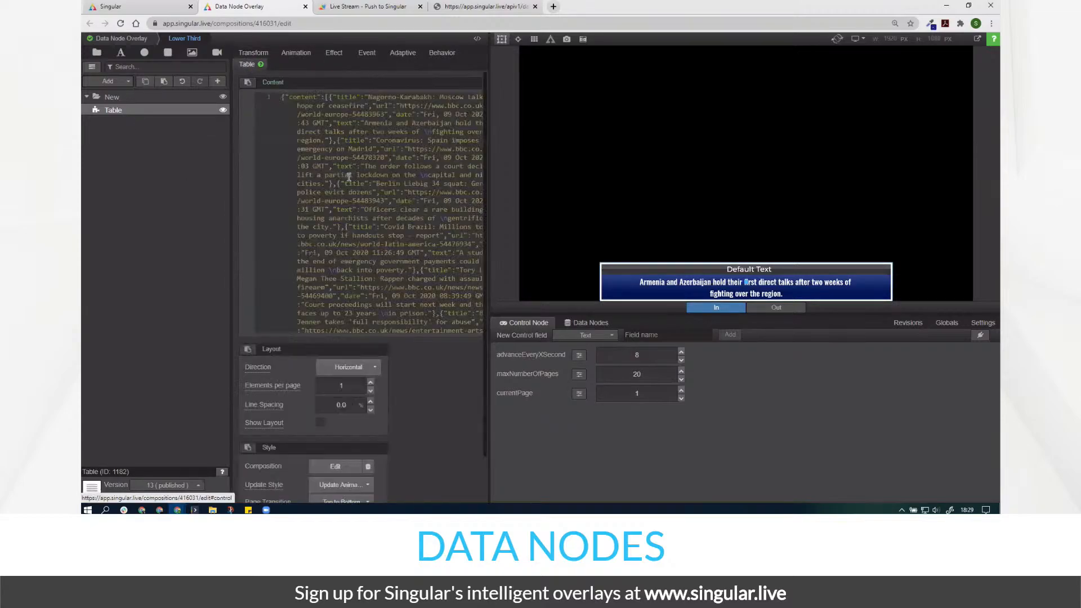
pyautogui.scroll(-1, 378, 431)
pyautogui.click(336, 455)
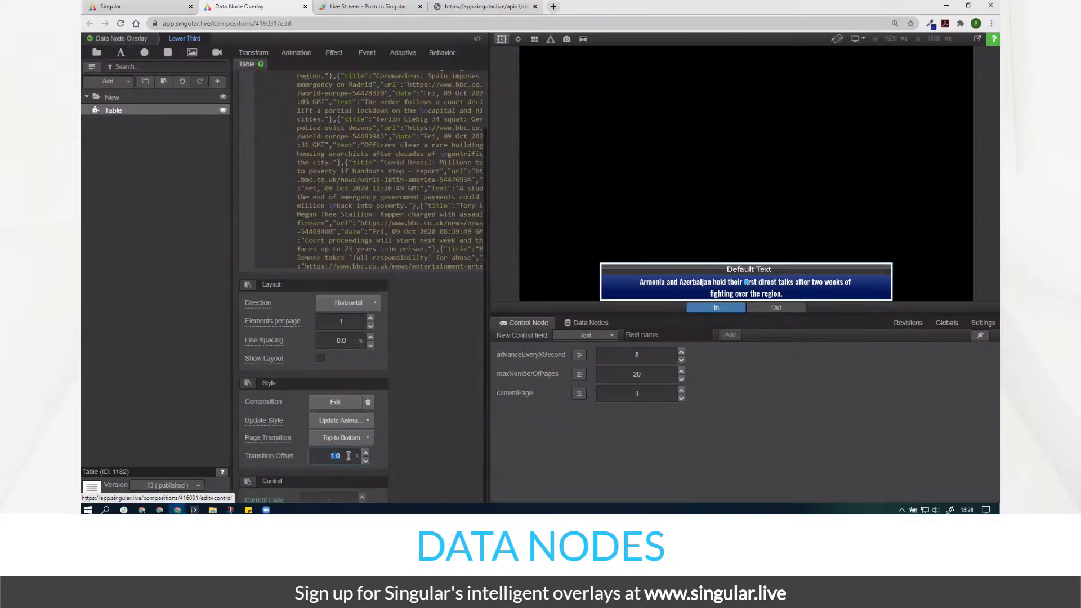
pyautogui.click(638, 395)
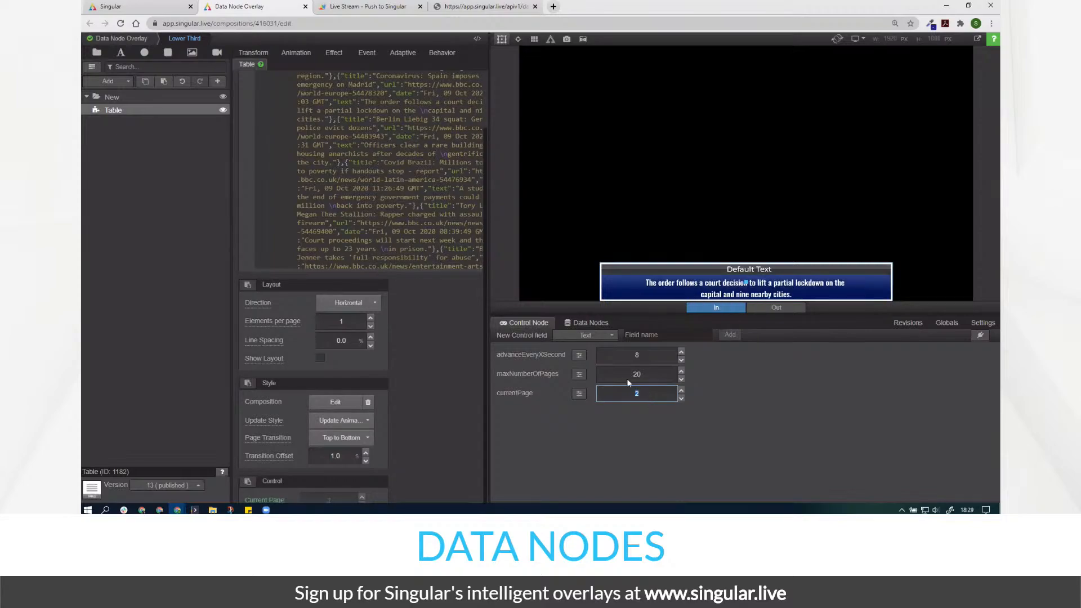
# - Change the Title control field's ID and display title back to lowercase 'title' and save
pyautogui.click(338, 401)
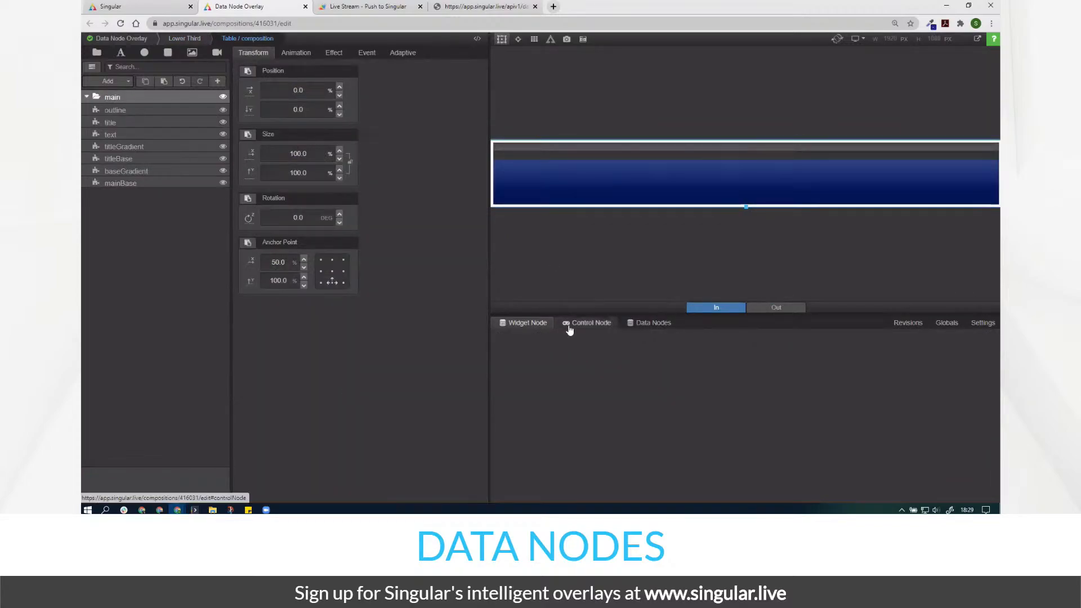
pyautogui.click(570, 325)
pyautogui.click(554, 359)
pyautogui.doubleClick(574, 252)
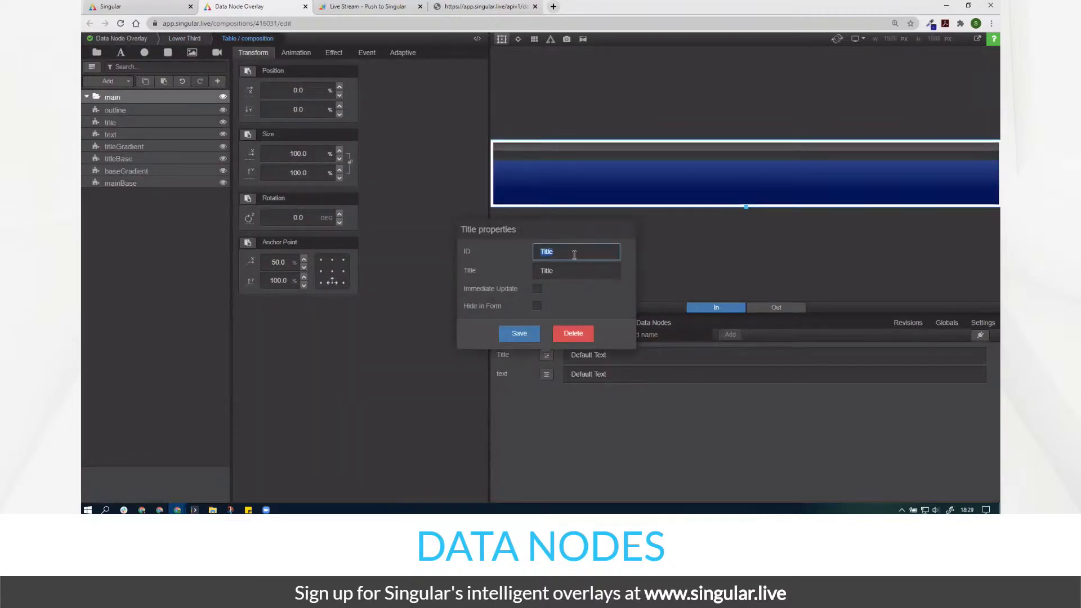
pyautogui.write('title')
pyautogui.doubleClick(574, 255)
pyautogui.hotkey('ctrl', 'c')
pyautogui.press('Tab')
pyautogui.hotkey('ctrl', 'v')
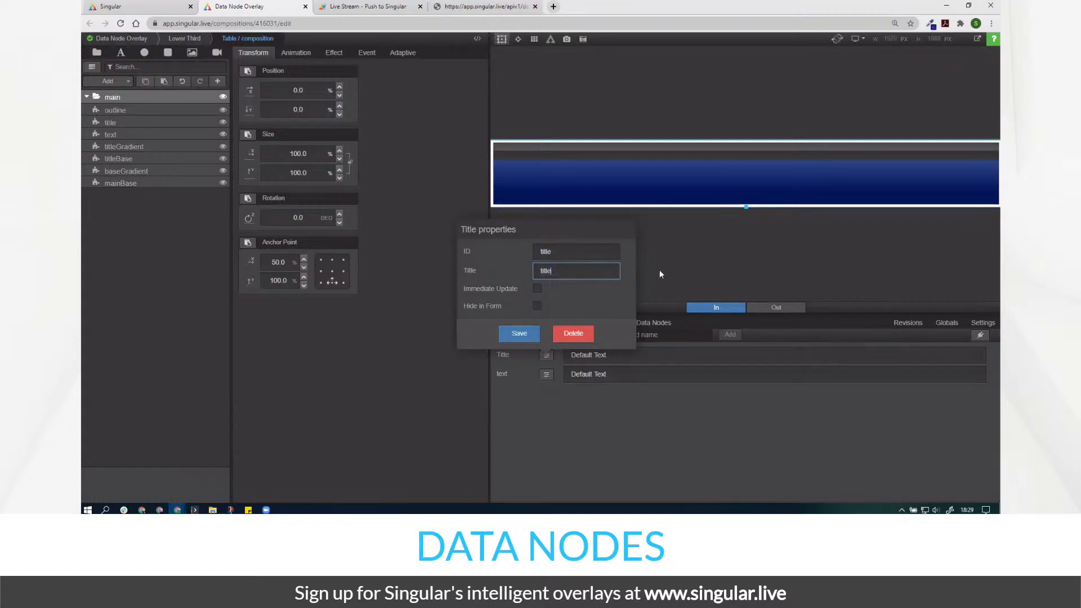
pyautogui.click(436, 324)
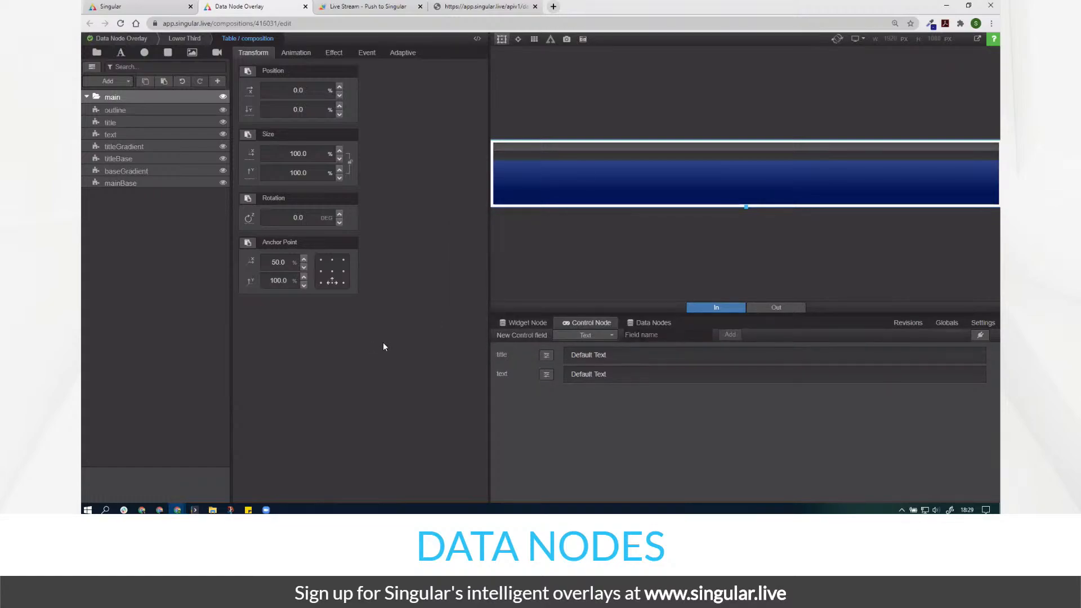
pyautogui.click(192, 39)
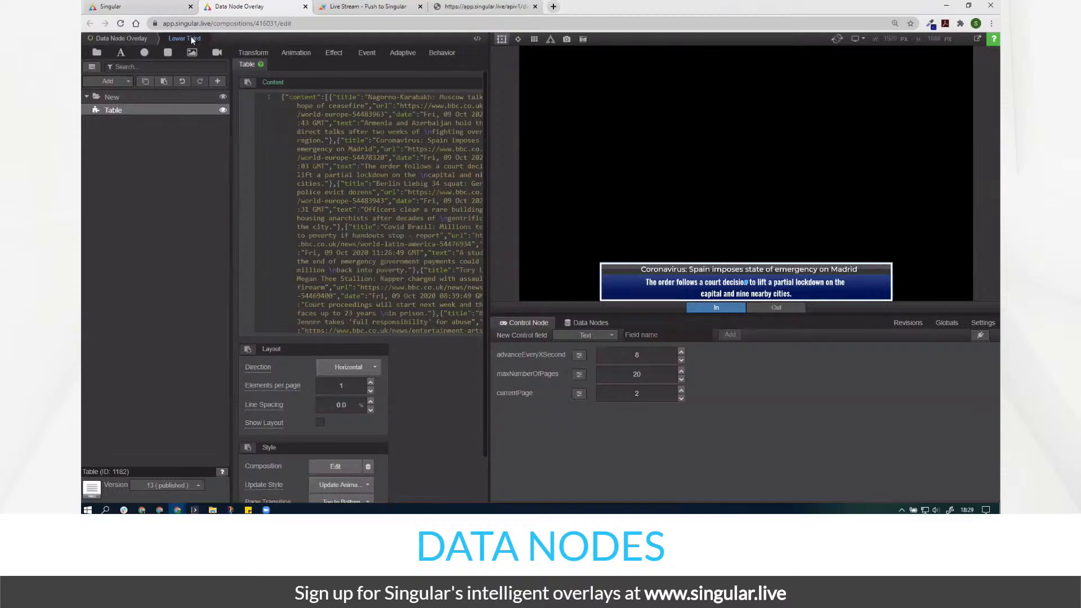
# - Set currentPage to 1, let the table auto-advance to story 3, then widen the settings panel
pyautogui.click(652, 395)
pyautogui.write('1')
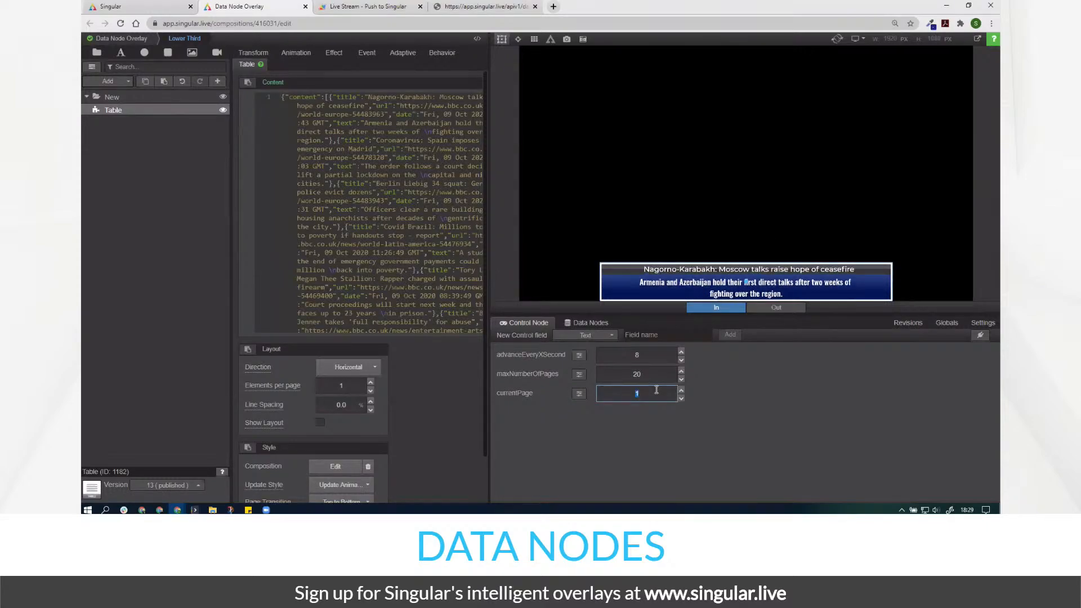
pyautogui.write('2')
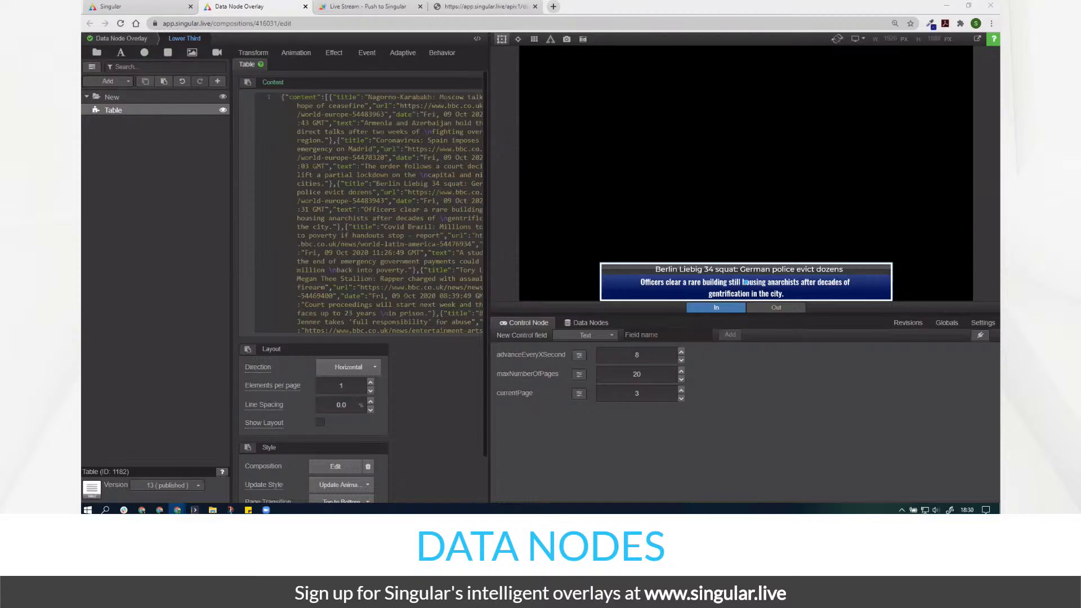
pyautogui.moveTo(486, 288); pyautogui.dragTo(566, 290)
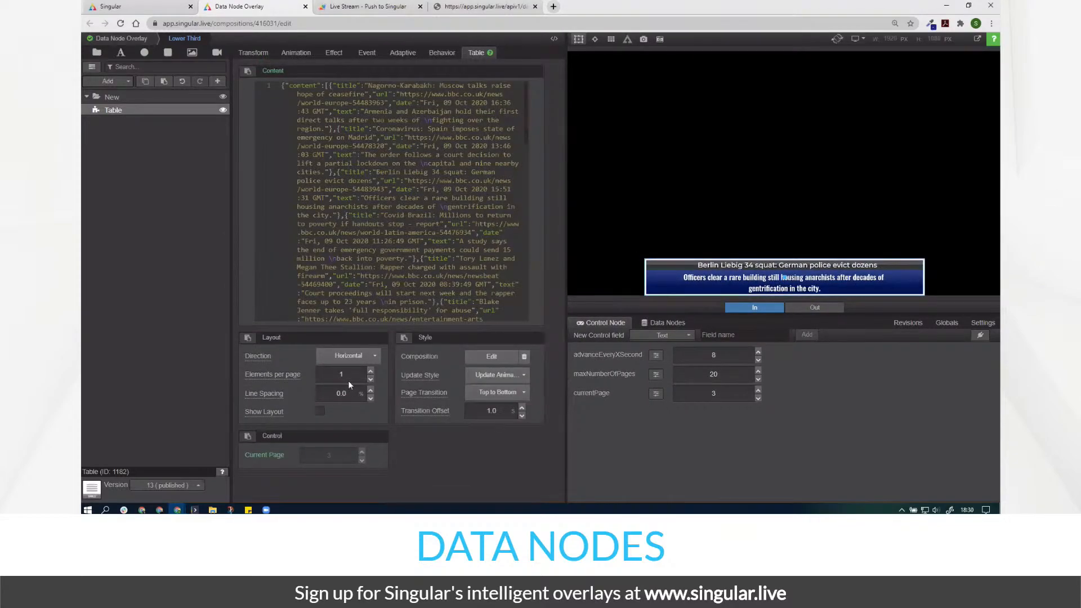
# - Preview 2 and 3 elements per page, revert to 1, and check currentPage
pyautogui.click(361, 374)
pyautogui.press('Up')
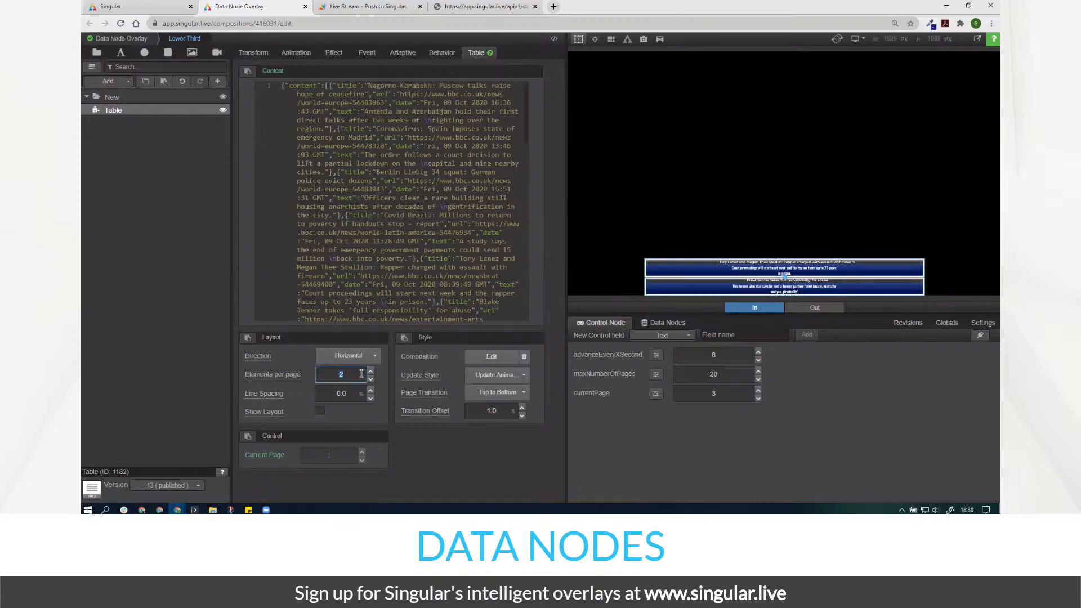
pyautogui.press('Up')
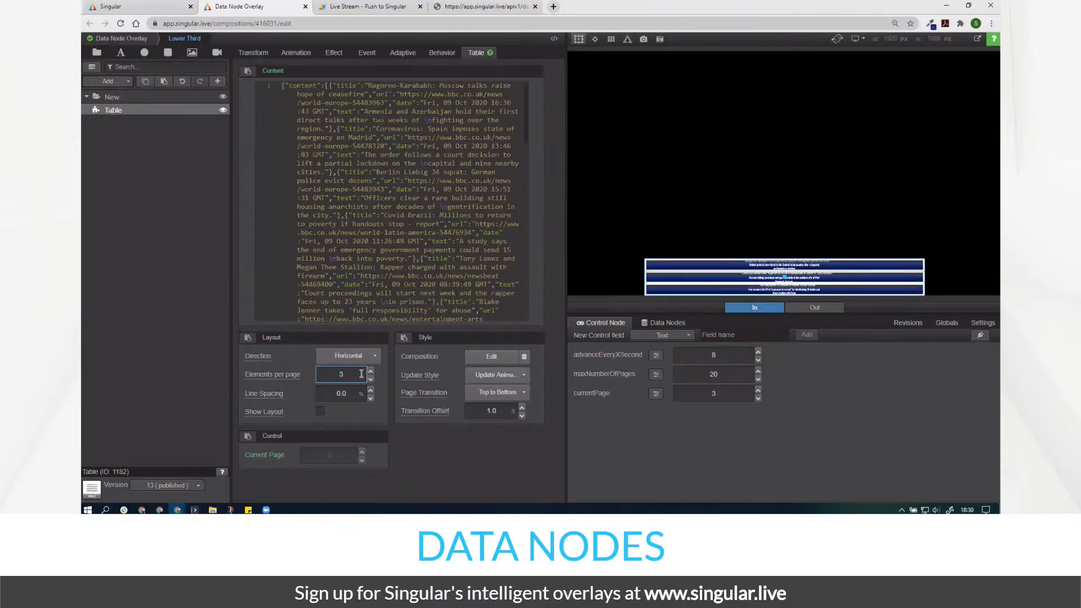
pyautogui.press('Down')
pyautogui.press('Down')
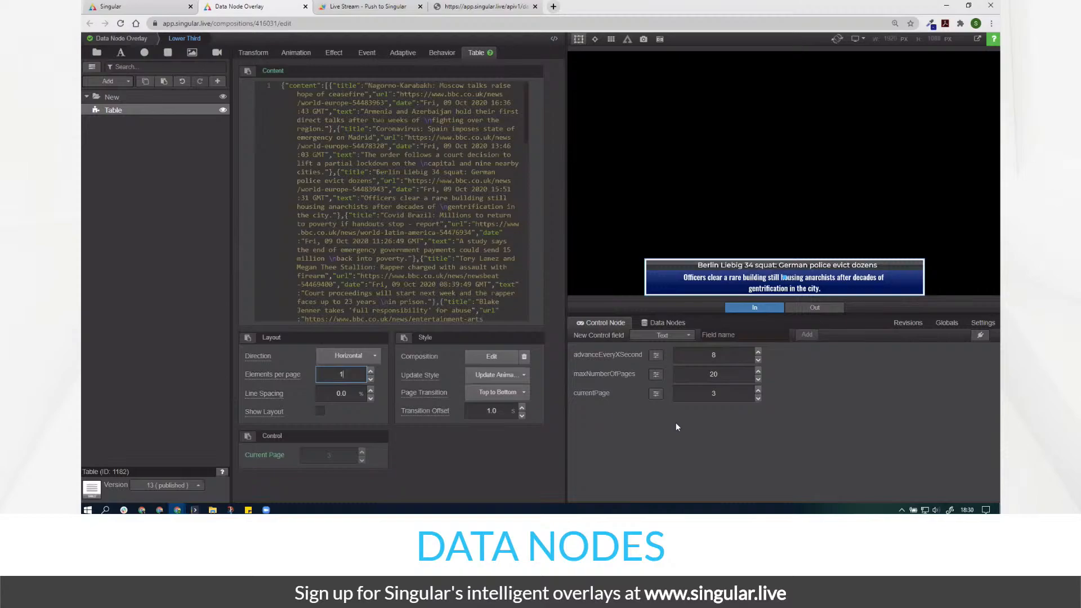
pyautogui.click(704, 388)
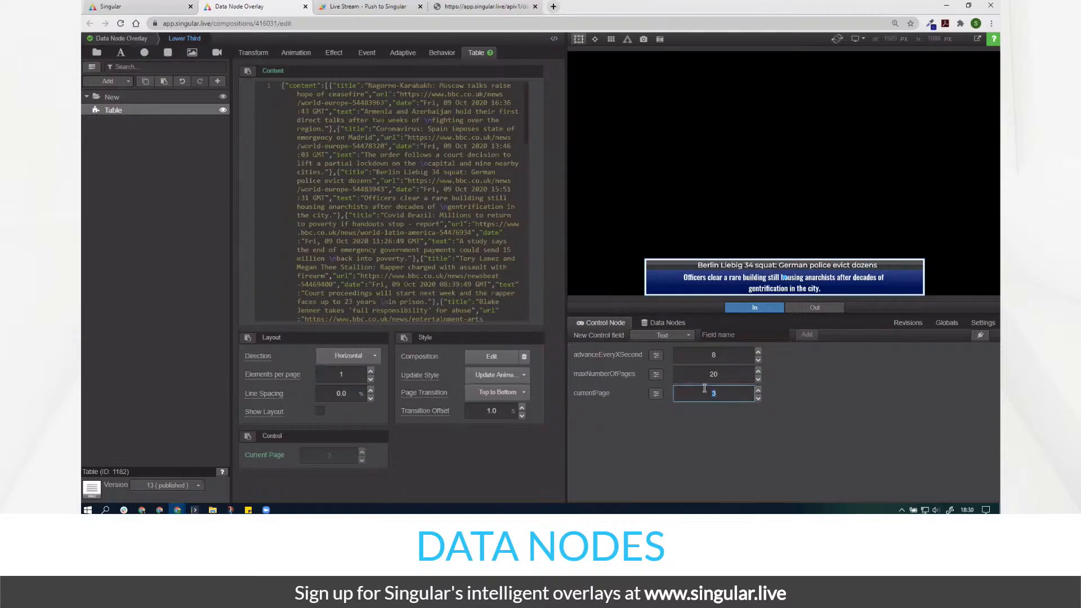
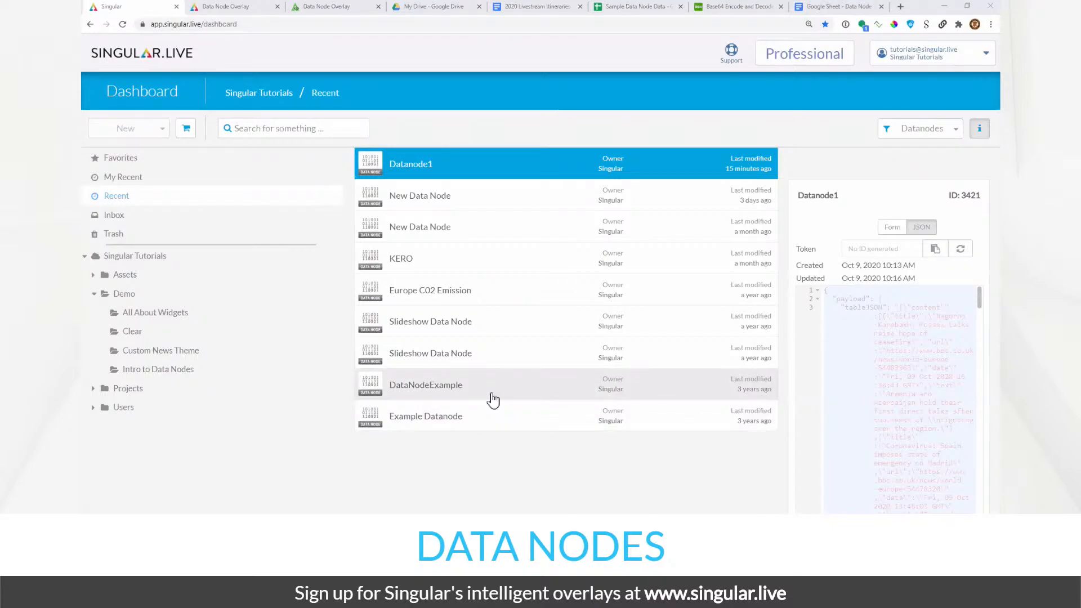
# - Close the duplicate editor and browse to the Demo > Intro to Data Nodes folder
pyautogui.click(257, 7)
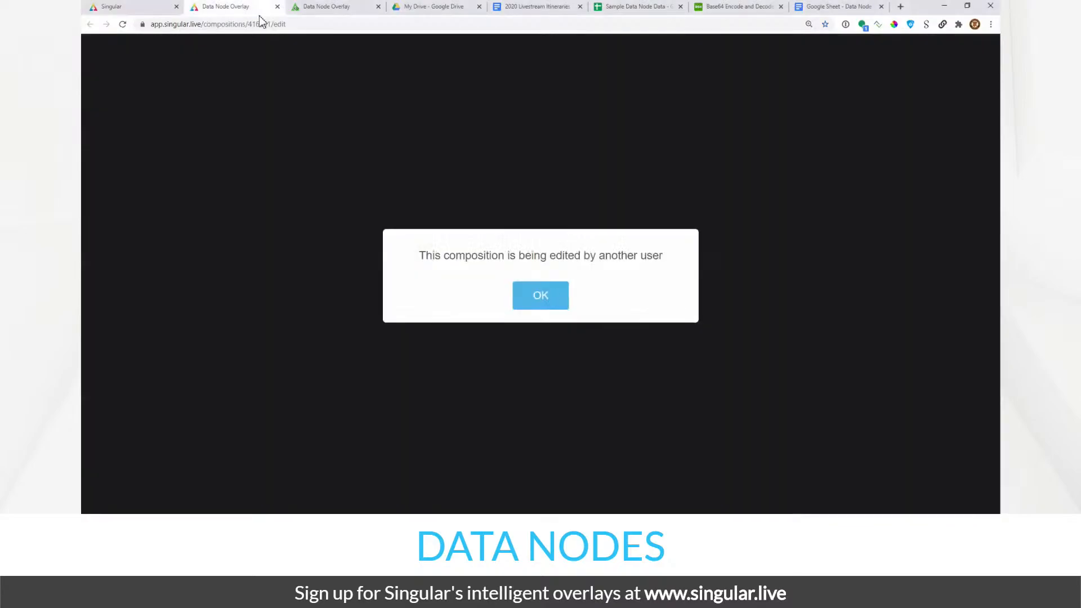
pyautogui.click(277, 6)
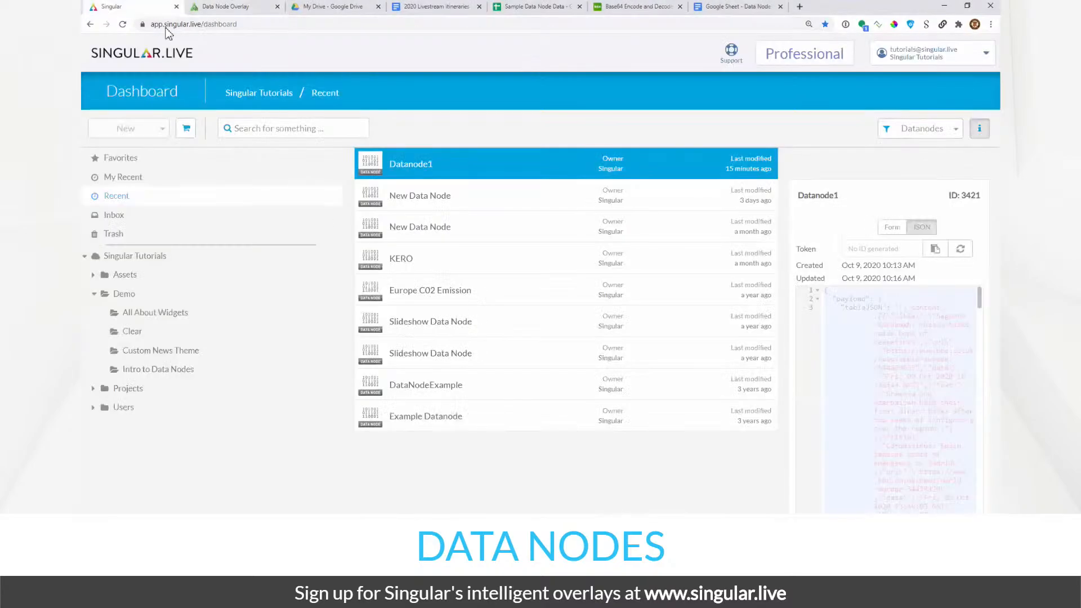
pyautogui.click(251, 406)
pyautogui.click(189, 335)
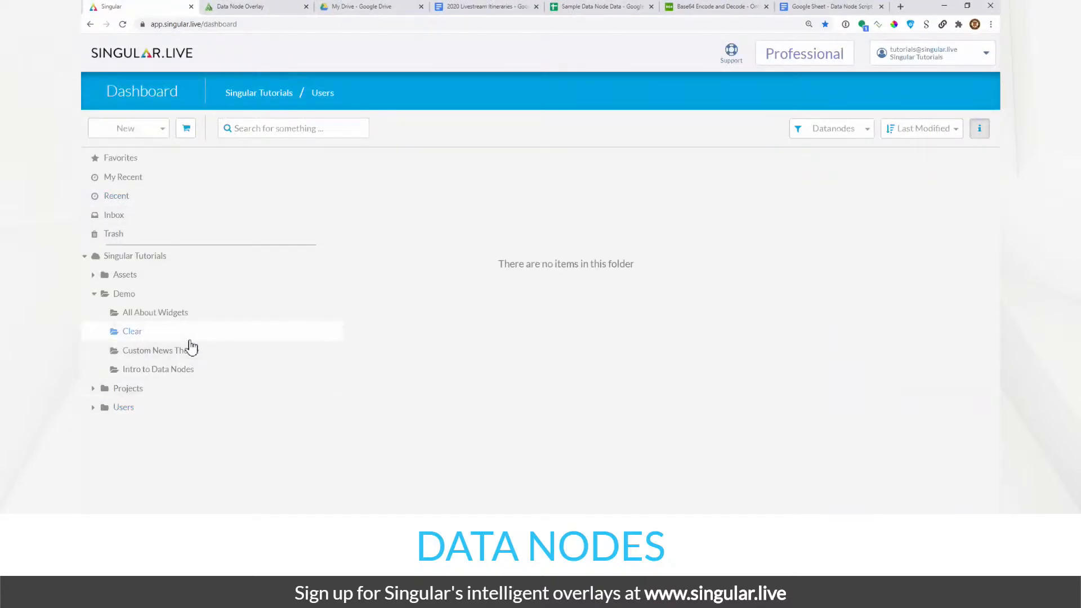
pyautogui.click(189, 372)
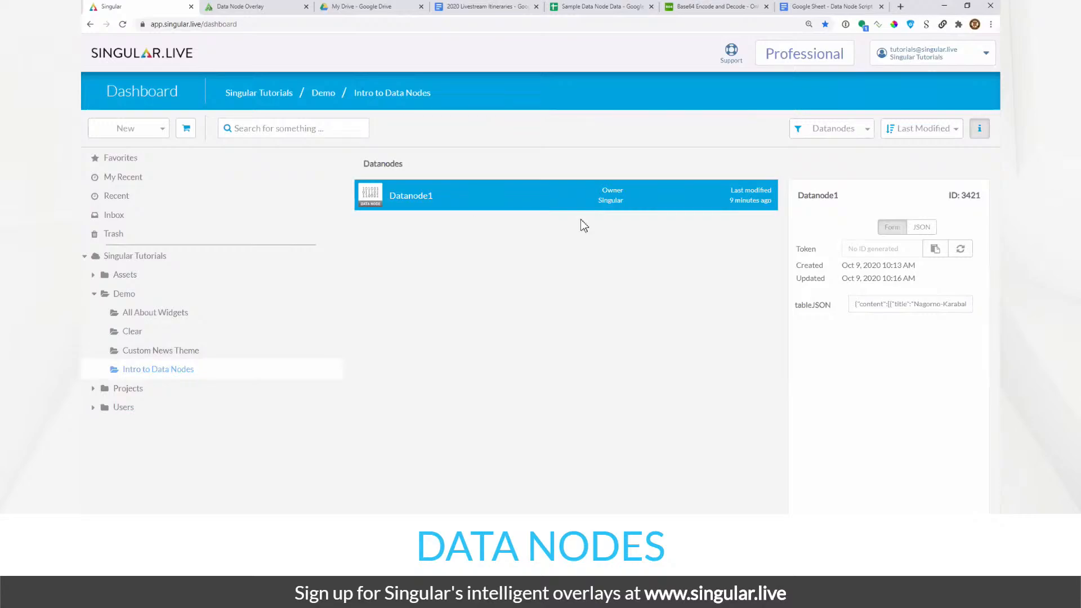
# - Filter the folder to Compositions and open Data Node Overlay for editing
pyautogui.click(819, 131)
pyautogui.click(820, 174)
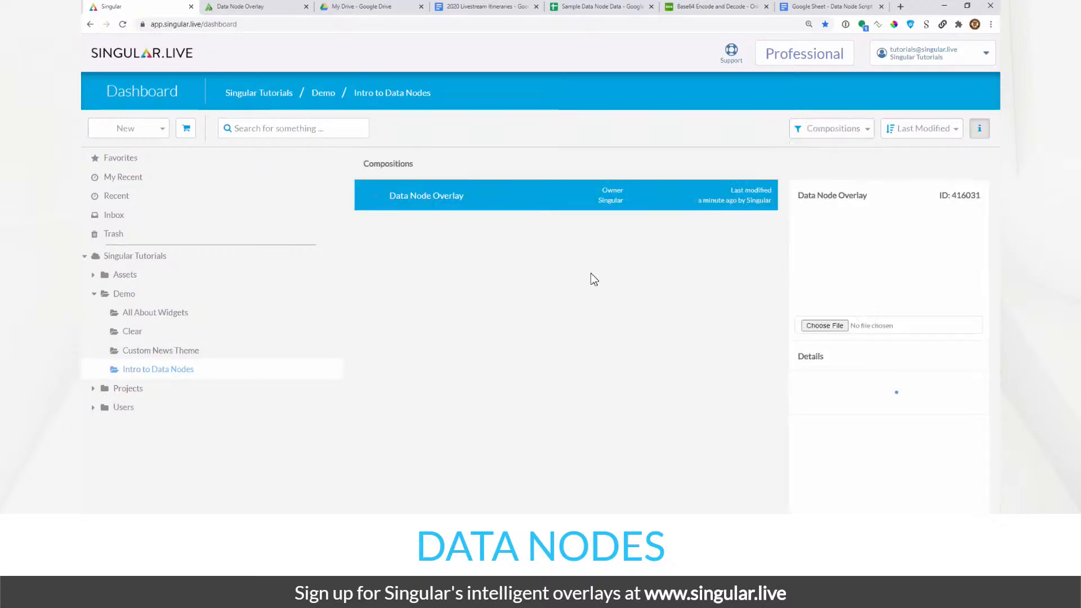
pyautogui.rightClick(464, 204)
pyautogui.click(431, 207)
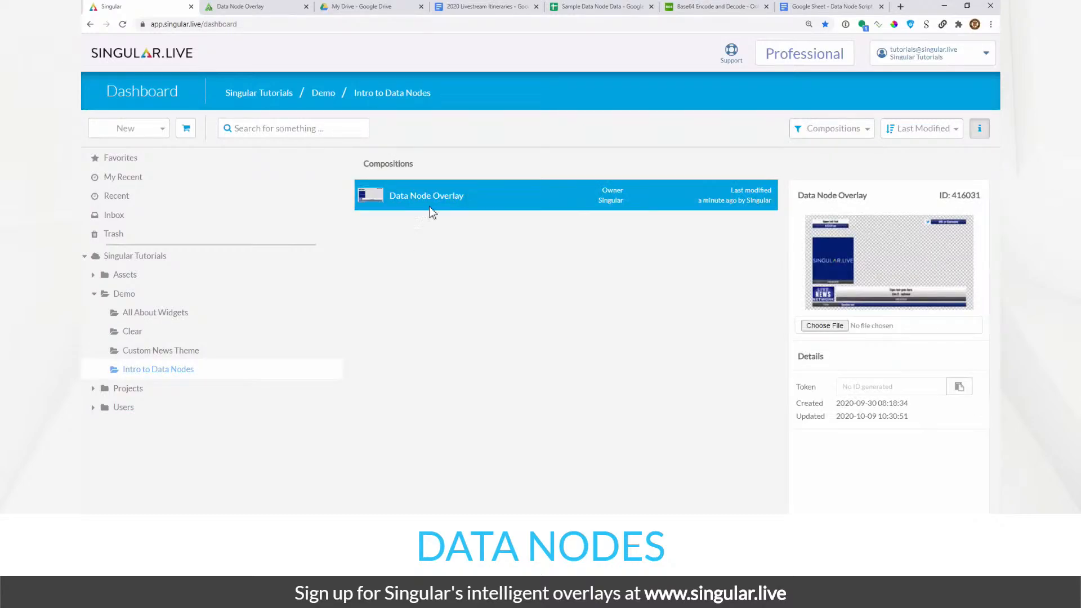
pyautogui.rightClick(377, 204)
pyautogui.click(393, 198)
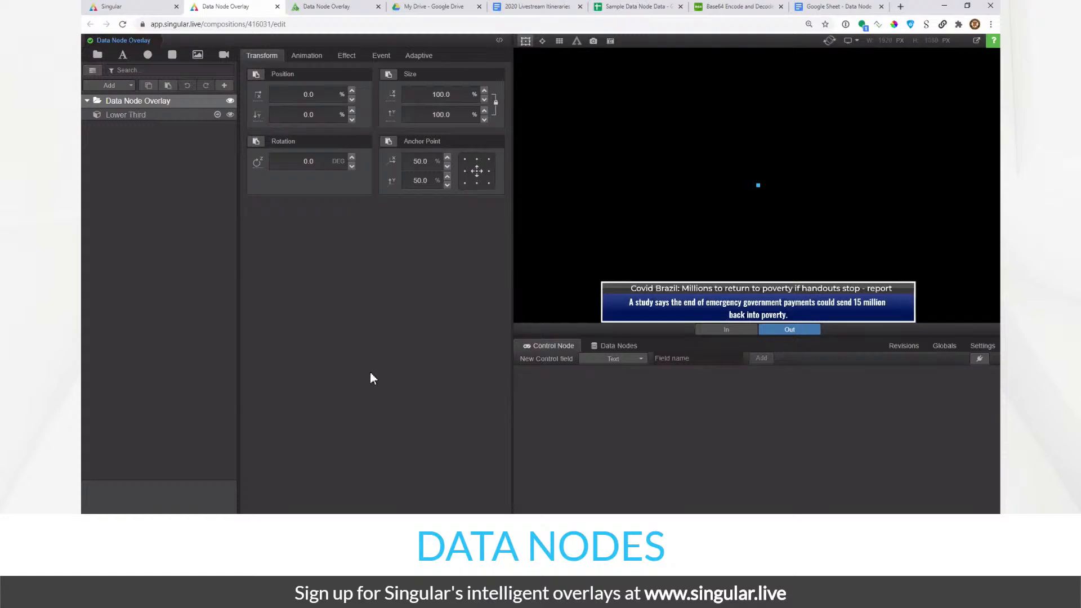
# - Open the Lower Third, raise currentPage from 4 to 5, and review the control field types
pyautogui.click(218, 113)
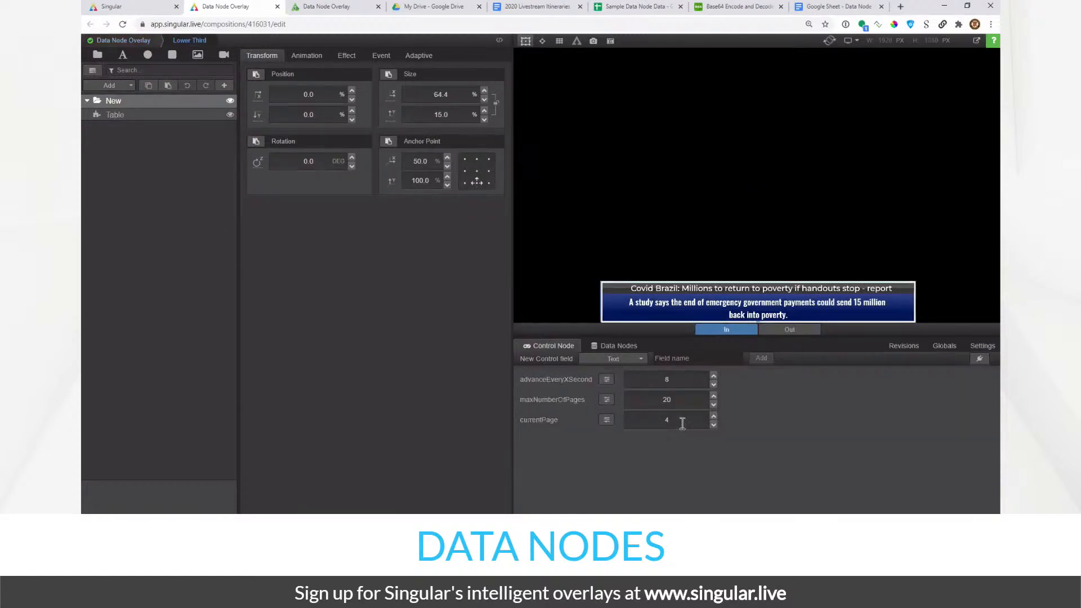
pyautogui.click(684, 420)
pyautogui.press('Up')
pyautogui.click(432, 382)
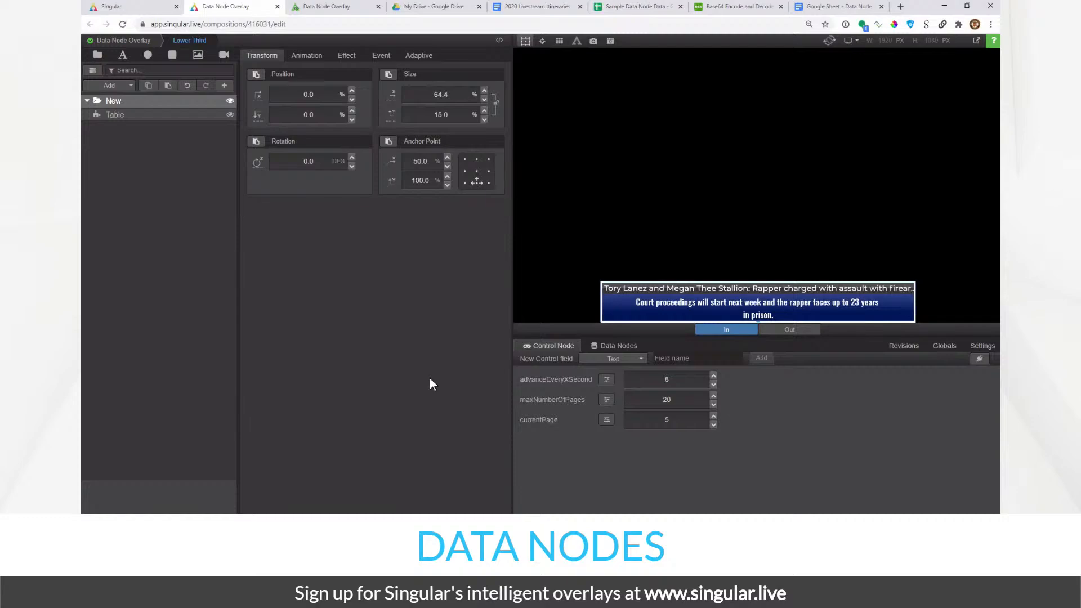
pyautogui.click(617, 360)
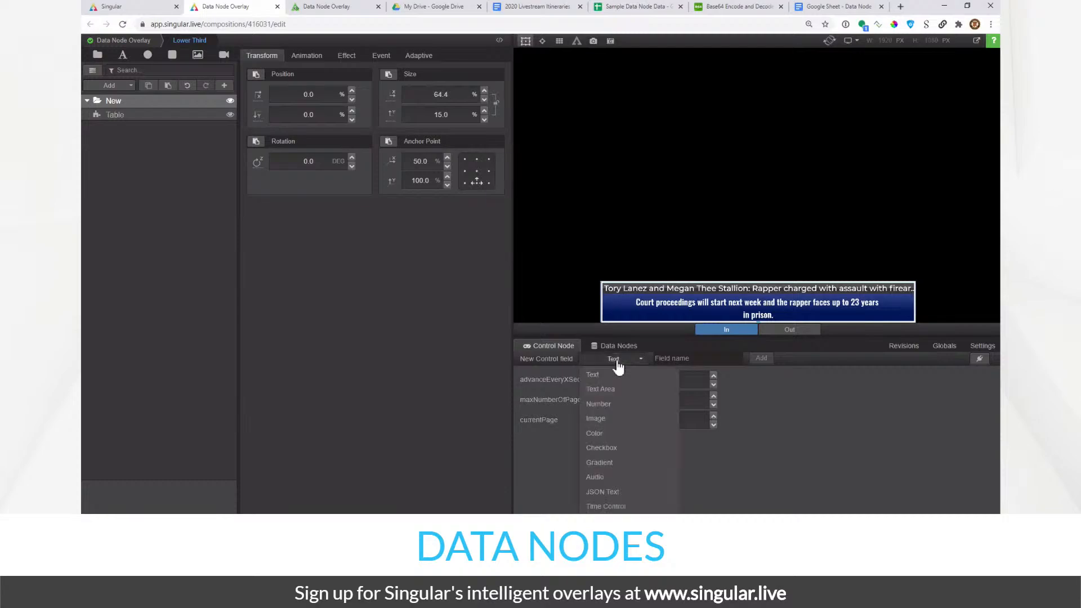
pyautogui.click(488, 380)
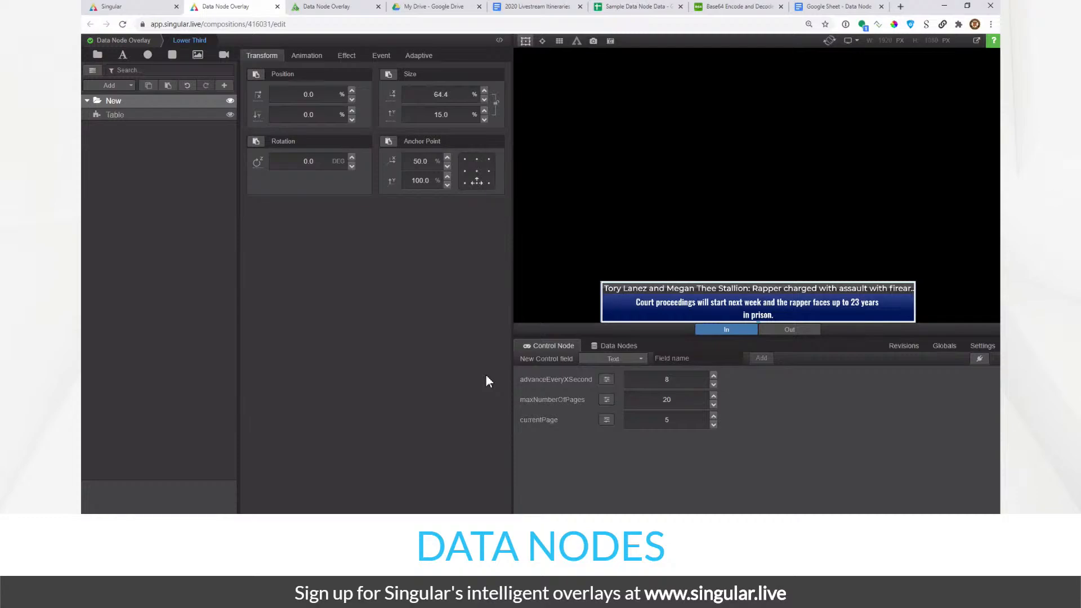
# - Select the Table layer, zoom out, and inspect the control field linked to Current Page
pyautogui.click(235, 115)
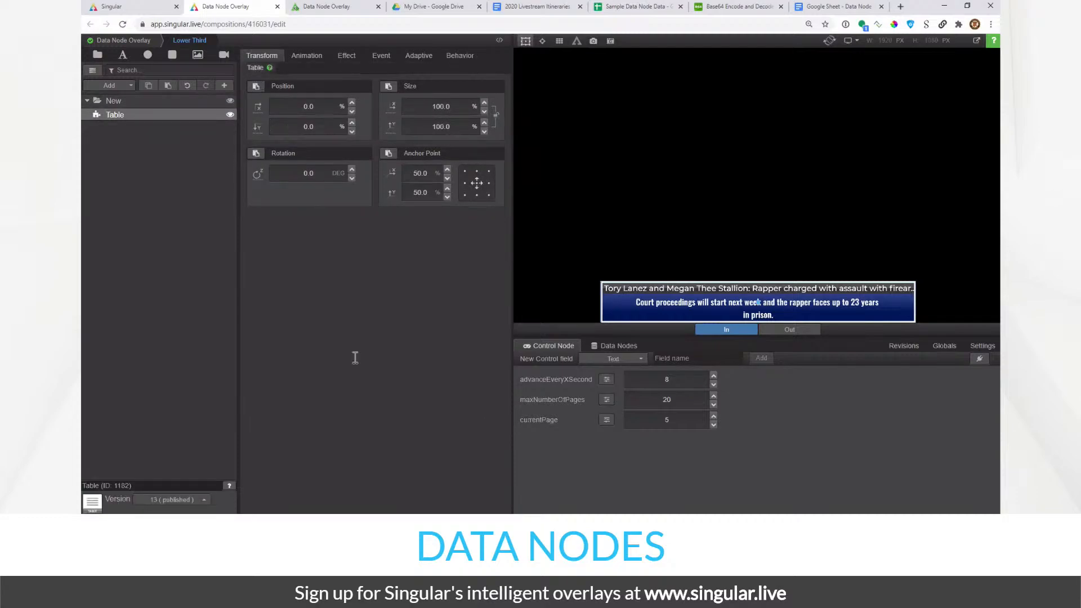
pyautogui.scroll(-3, 298, 445)
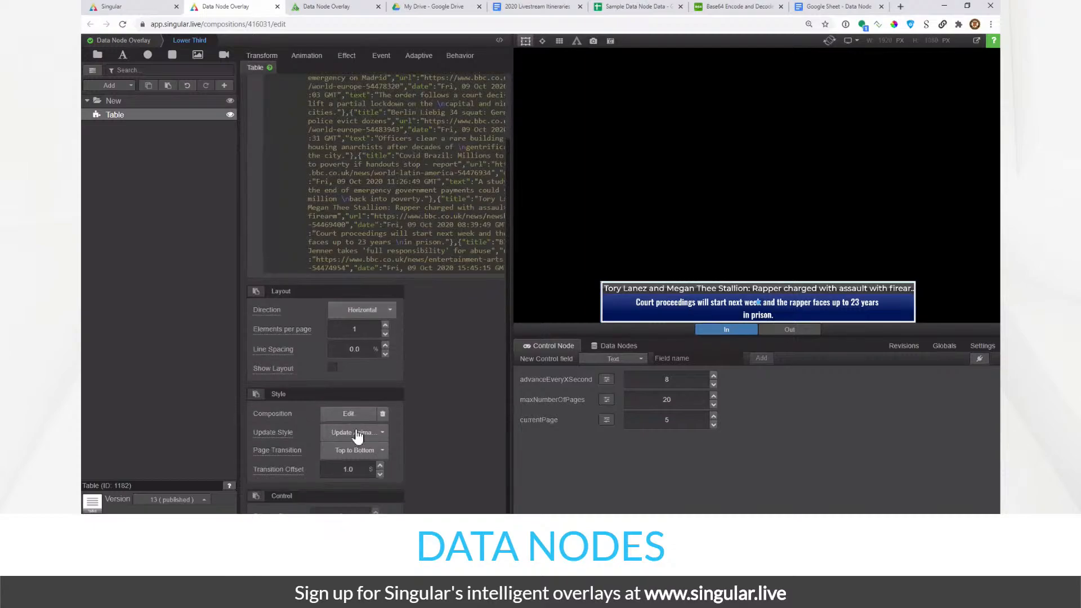
pyautogui.hotkey('ctrl', '-')
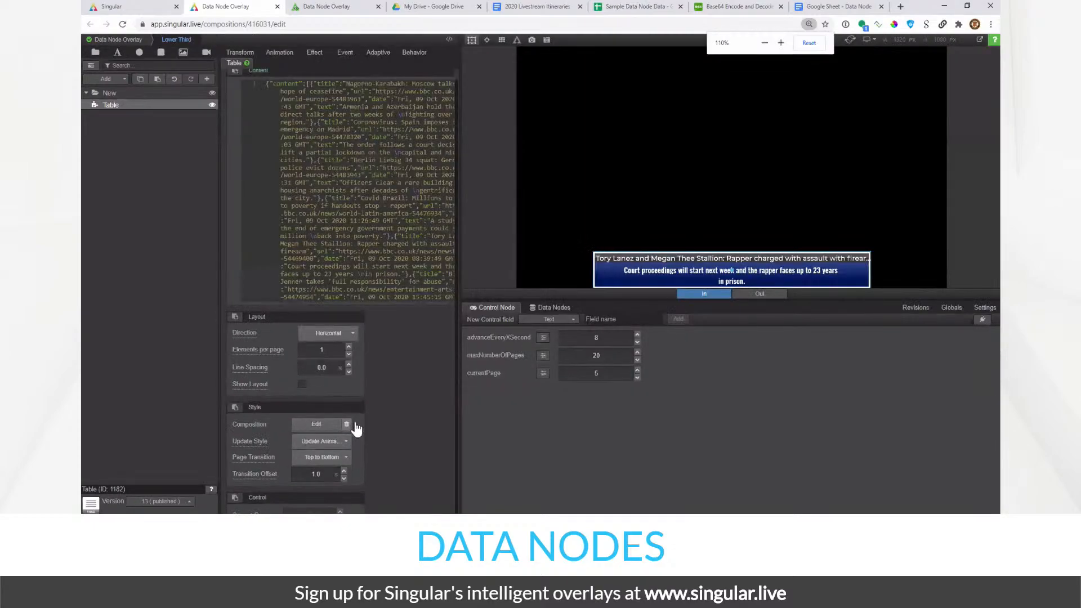
pyautogui.scroll(1, 428, 388)
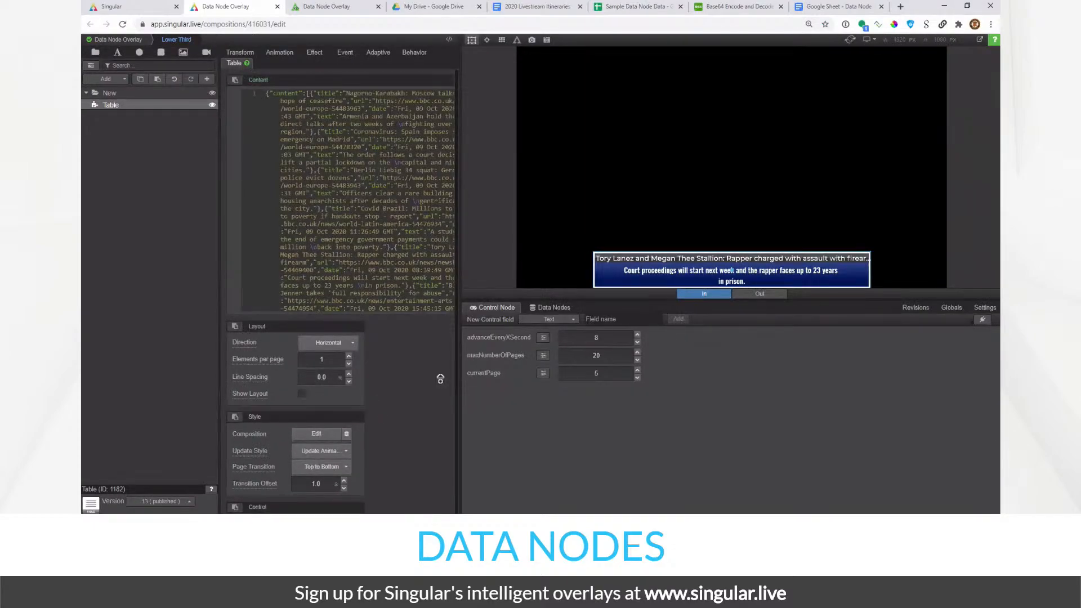
pyautogui.hotkey('ctrl', '-')
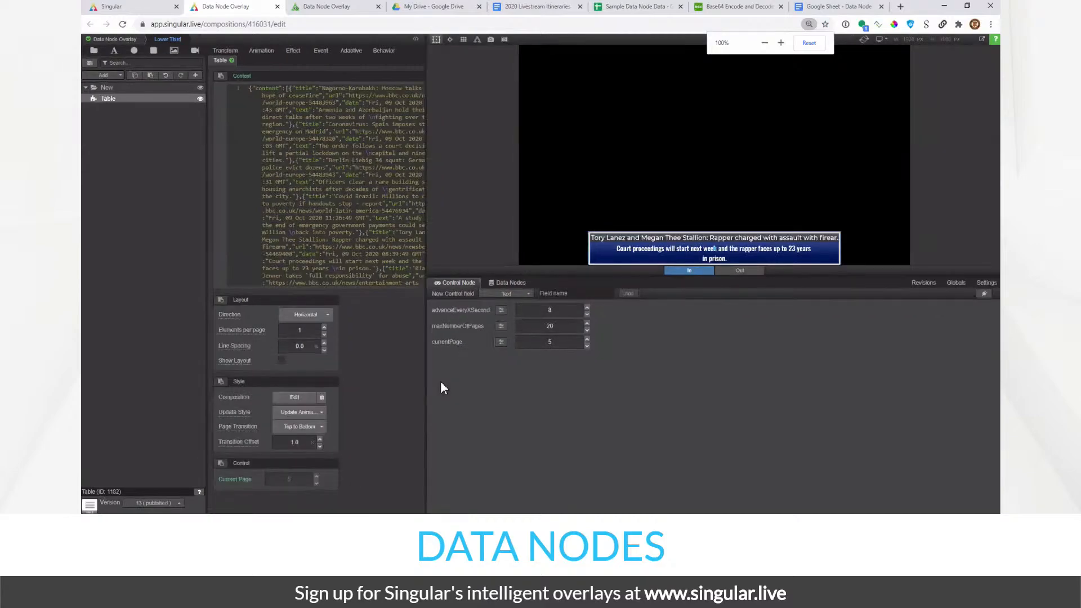
pyautogui.click(231, 482)
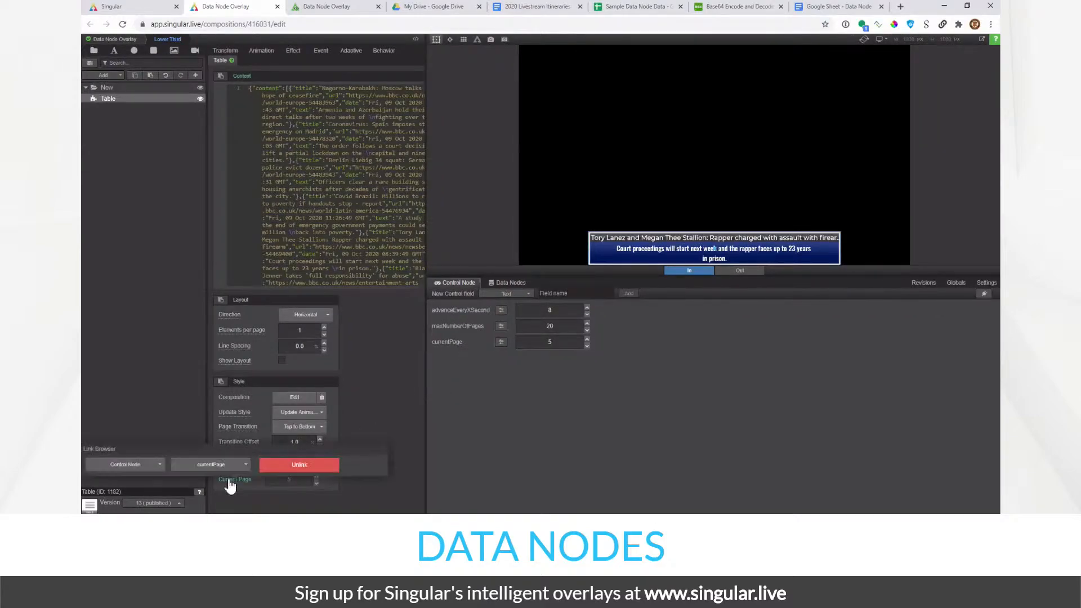
pyautogui.click(232, 464)
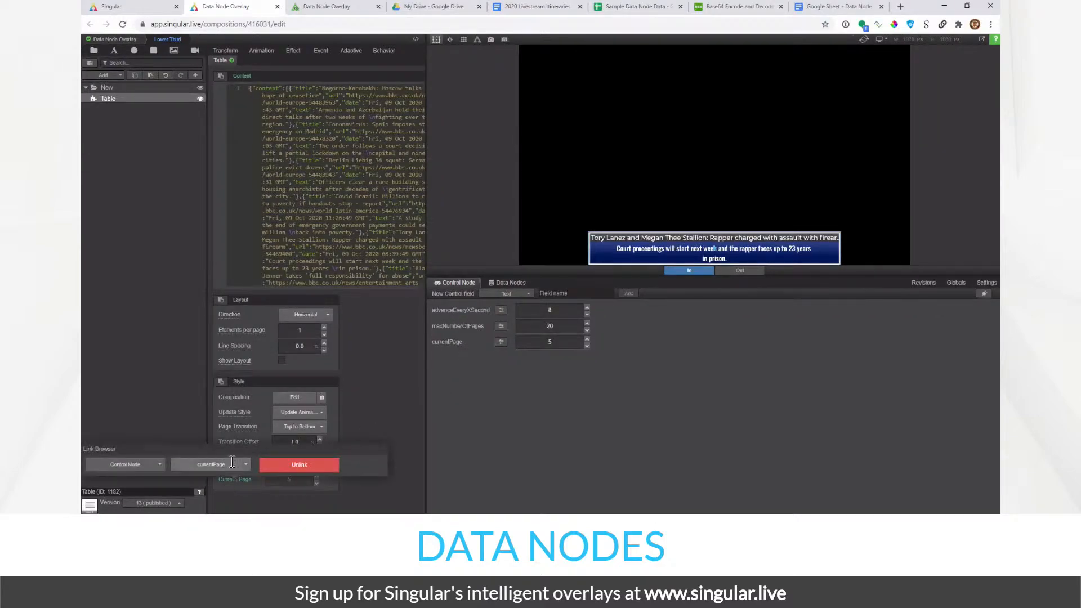
pyautogui.click(286, 496)
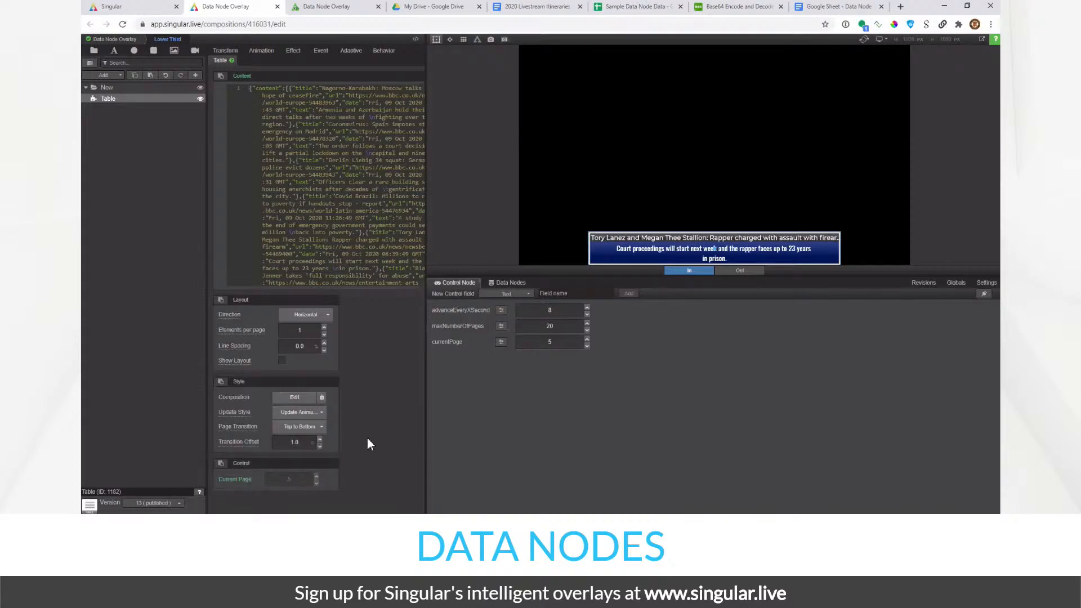
pyautogui.hotkey('ctrl', '+')
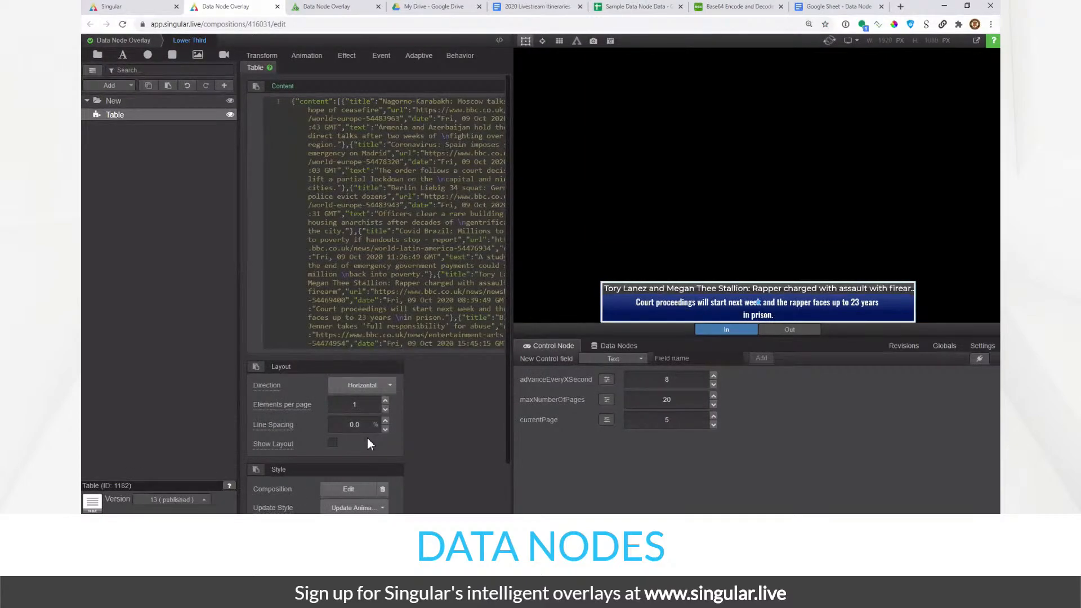
# - Inspect the advanceEveryXSecond field settings and close them without saving
pyautogui.click(608, 380)
pyautogui.doubleClick(644, 171)
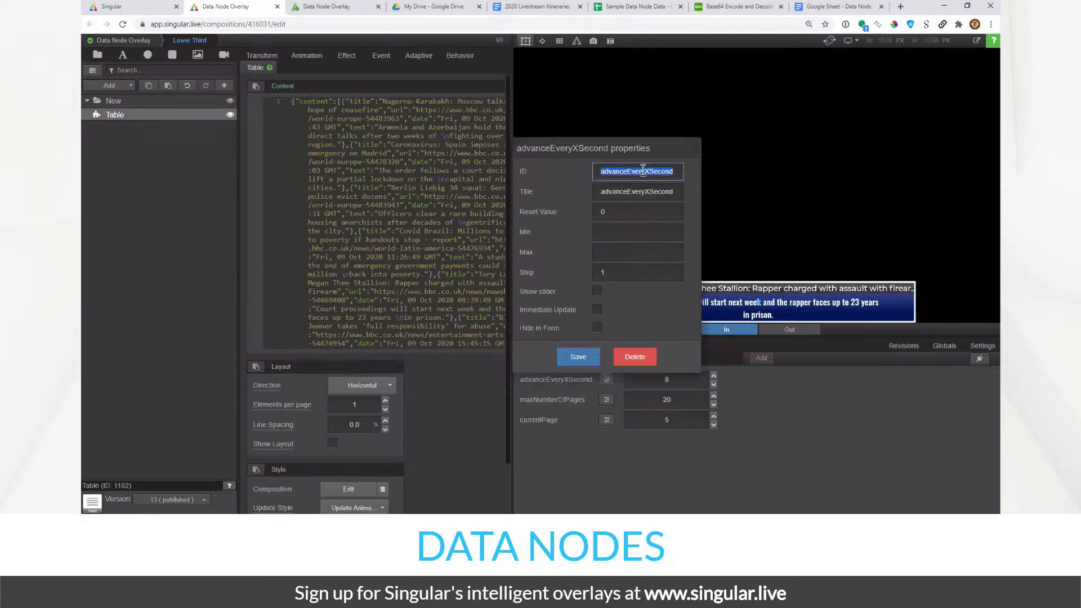
pyautogui.click(602, 171)
pyautogui.doubleClick(652, 171)
pyautogui.click(246, 272)
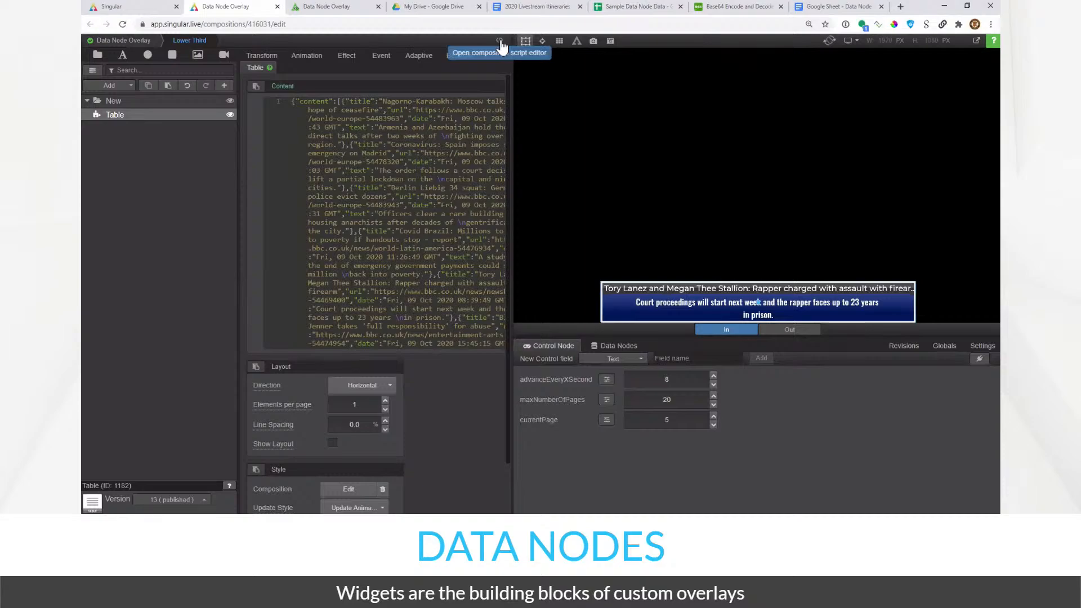
# - Open the composition script editor and close the Root Composition script
pyautogui.click(501, 44)
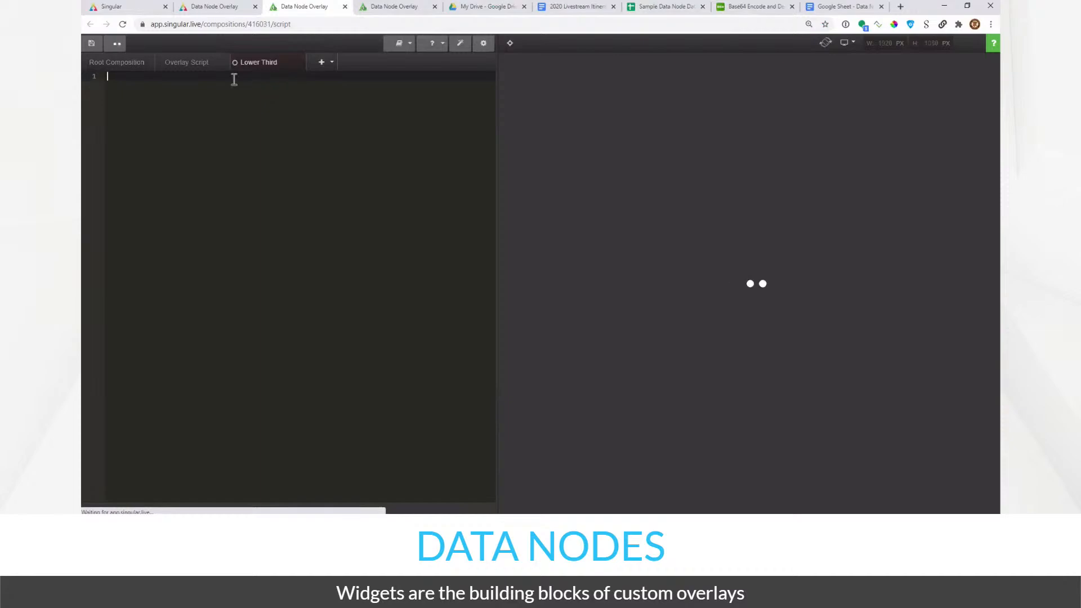
pyautogui.click(149, 62)
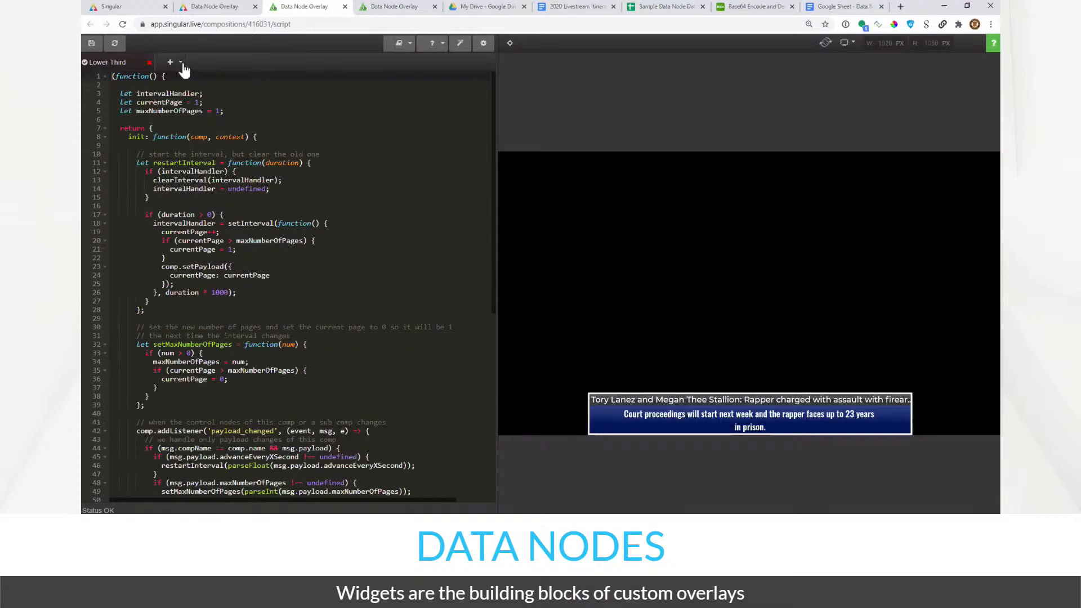
pyautogui.click(181, 63)
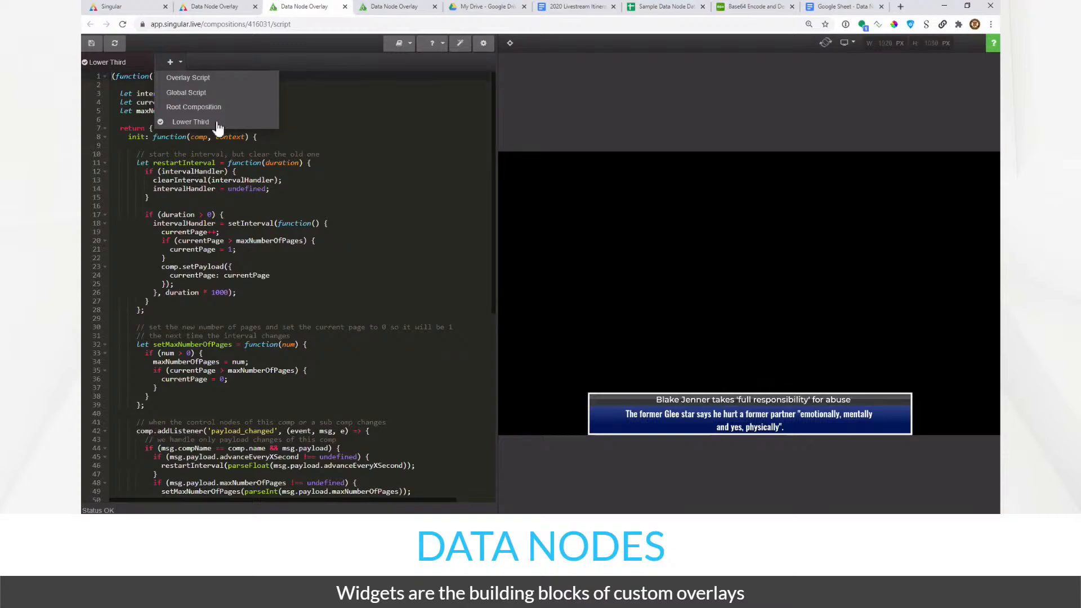
pyautogui.click(254, 196)
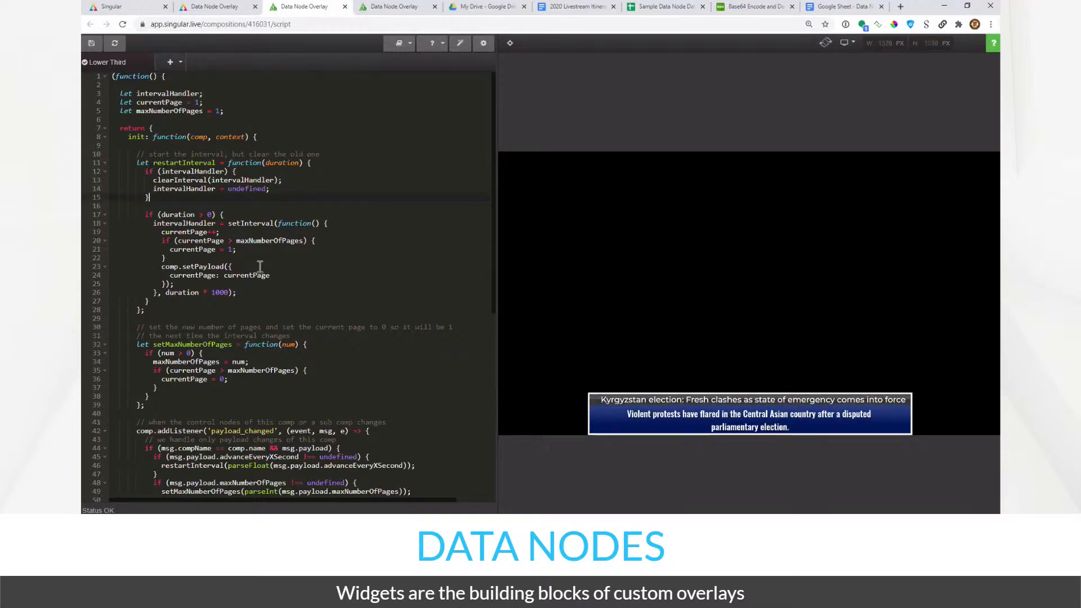
# - Scroll through the Lower Third's page-advancing script and zoom the page to 110%
pyautogui.scroll(-4, 260, 266)
pyautogui.scroll(2, 260, 267)
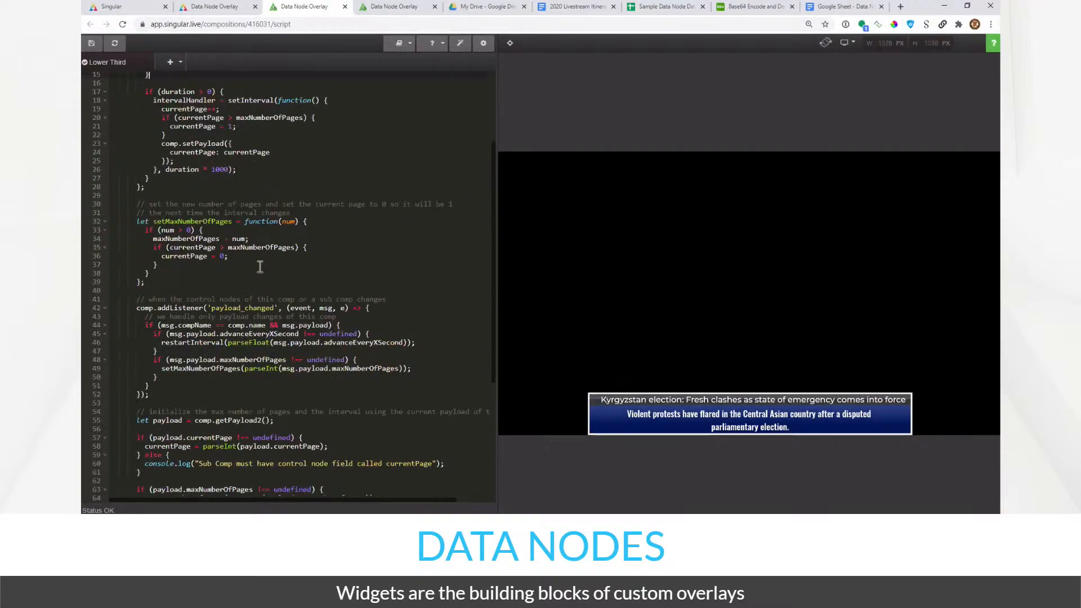
pyautogui.scroll(-2, 260, 266)
pyautogui.scroll(-3, 261, 266)
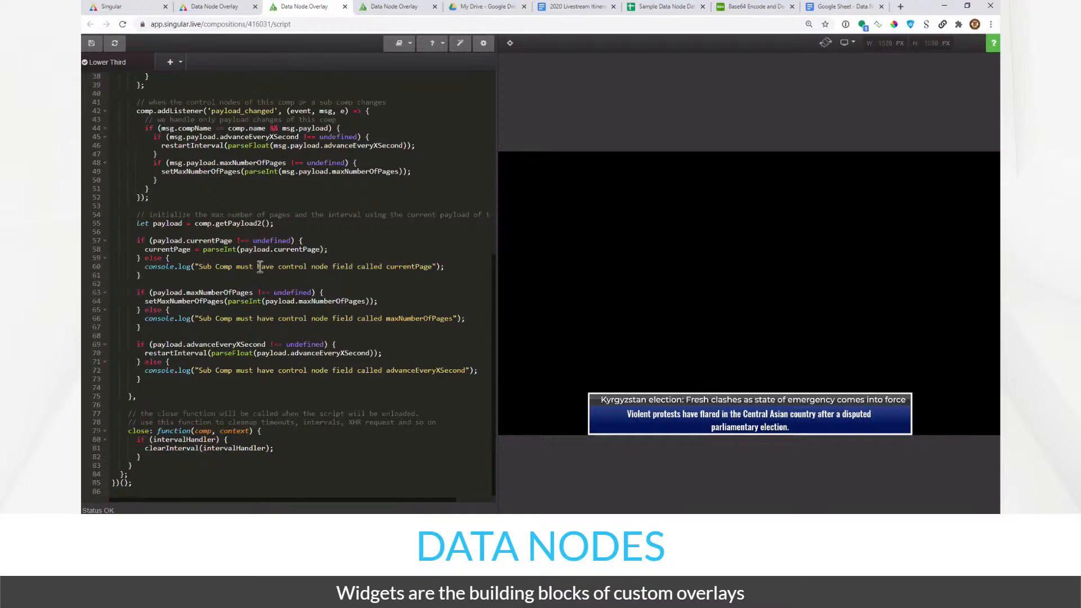
pyautogui.scroll(5, 260, 266)
pyautogui.scroll(3, 260, 267)
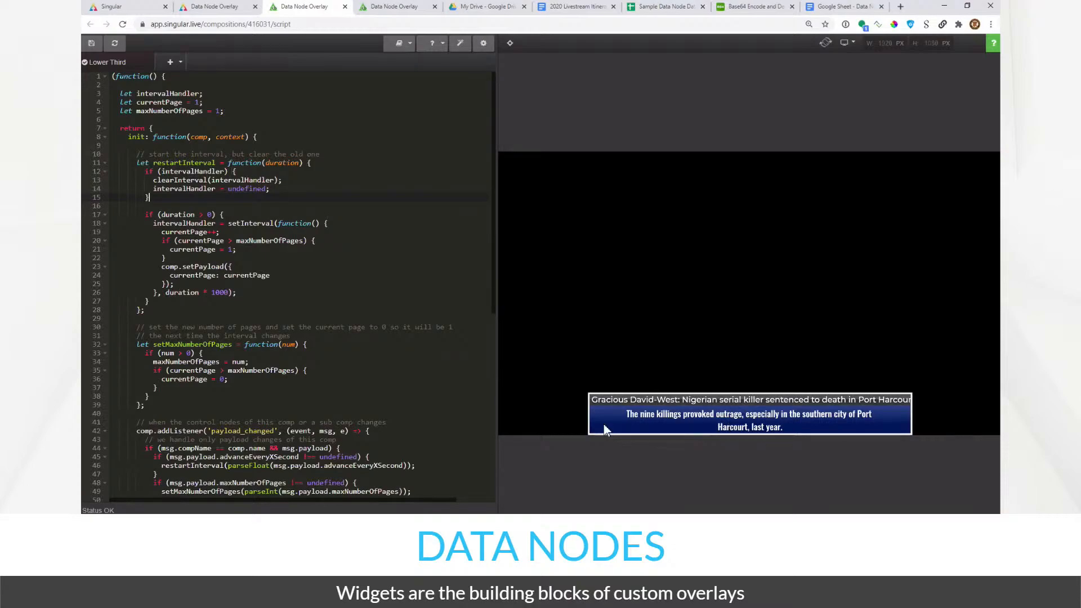
pyautogui.hotkey('ctrl', '-')
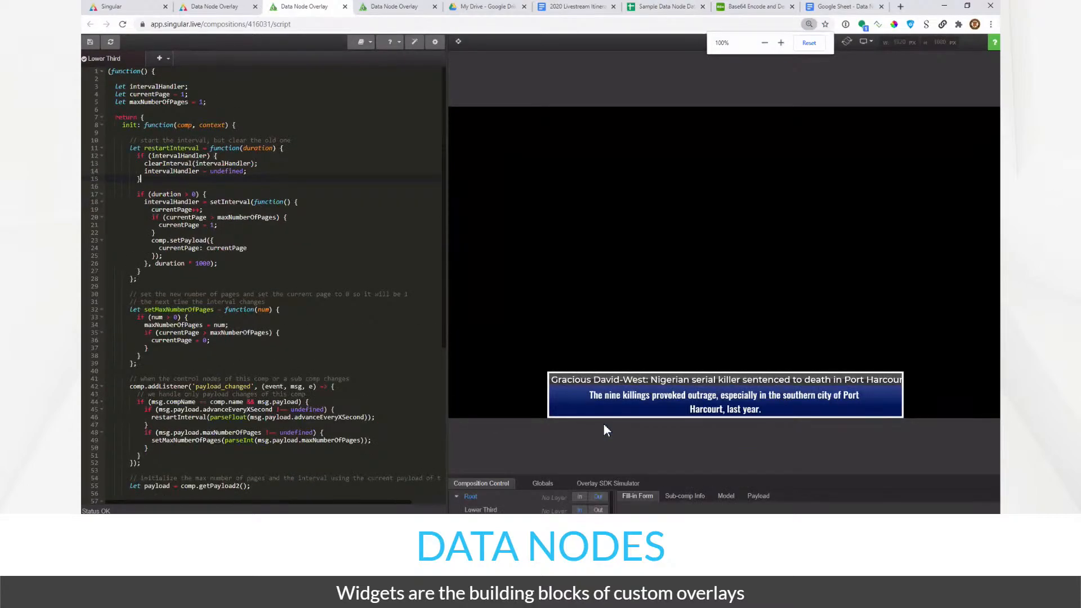
# - Zoom to 90%, widen the code editor, and inspect advanceEveryXSecond and maxNumberOfPages (20)
pyautogui.hotkey('ctrl', '-')
pyautogui.hotkey('ctrl', '-')
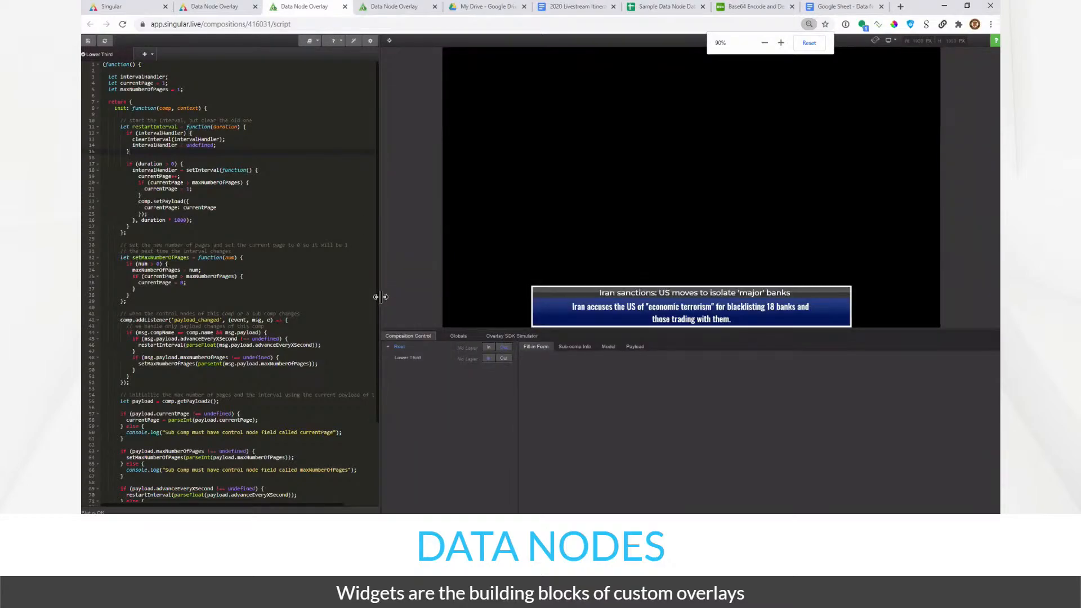
pyautogui.moveTo(380, 296); pyautogui.dragTo(484, 304)
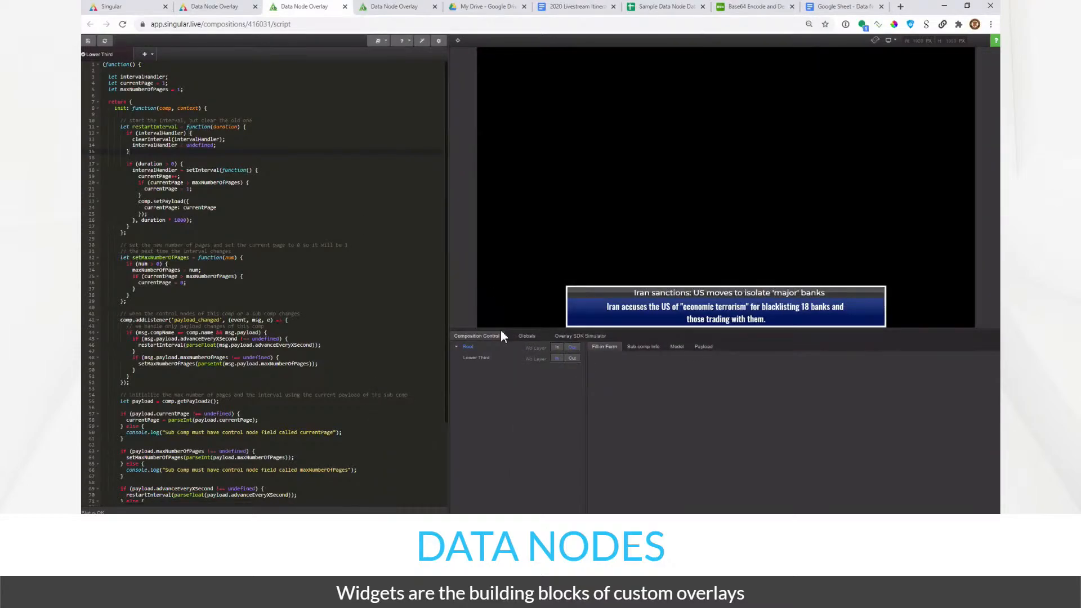
pyautogui.click(527, 364)
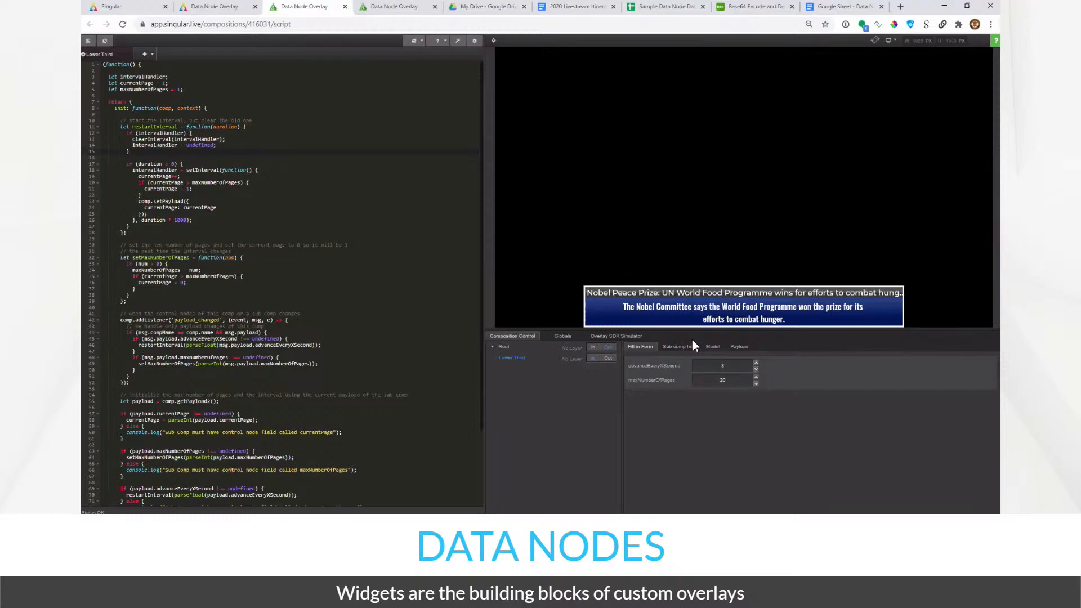
pyautogui.click(727, 368)
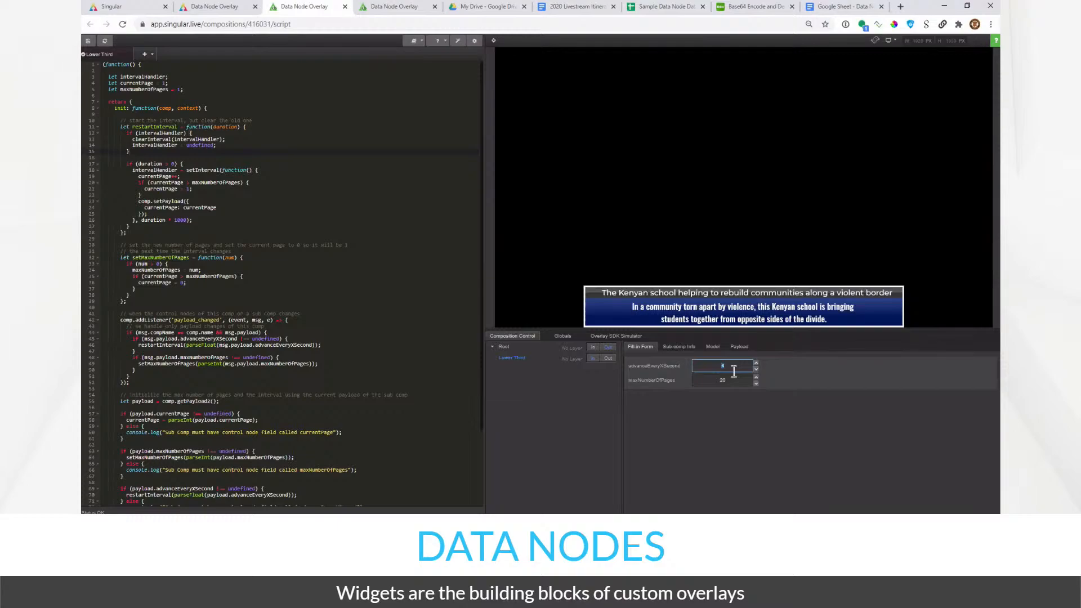
pyautogui.click(744, 392)
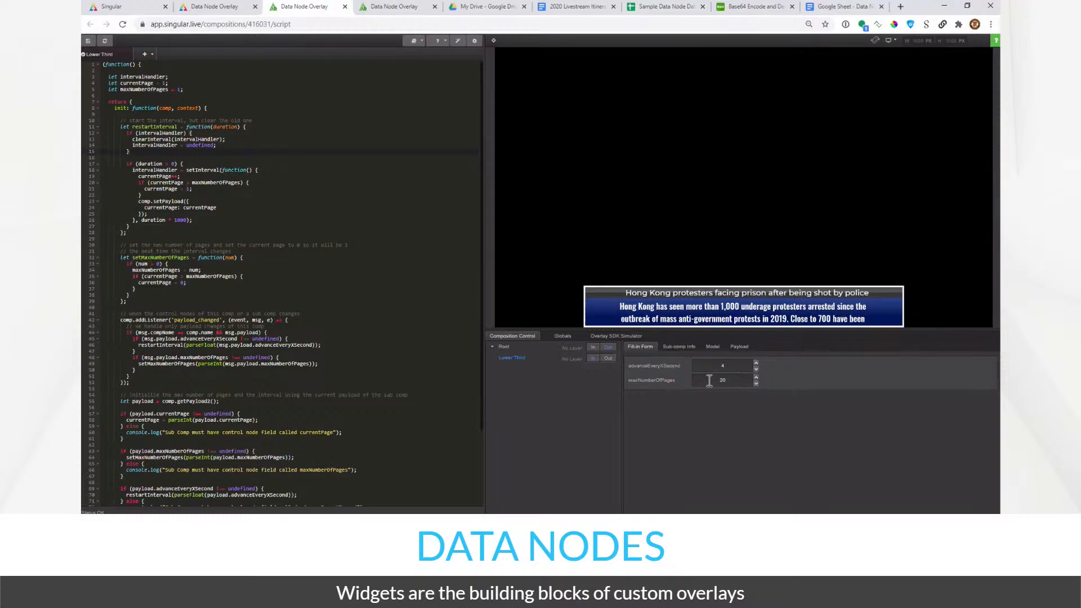
pyautogui.doubleClick(724, 380)
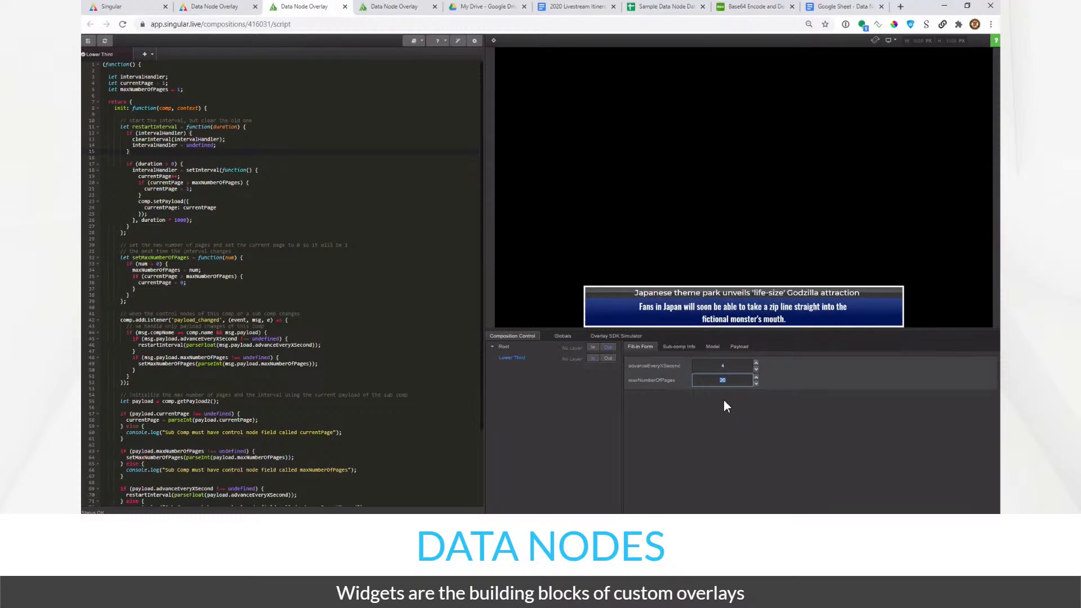
pyautogui.click(655, 402)
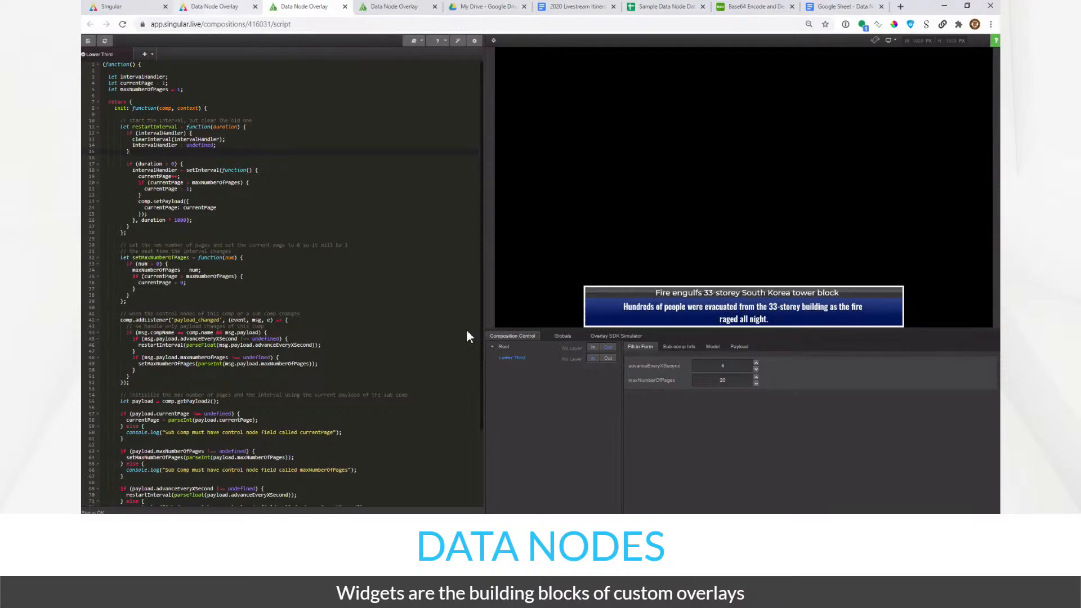
pyautogui.hotkey('ctrl', 'shift', 'Tab')
# - Check the currentPage properties and step currentPage up to 6 and back to 5
pyautogui.click(459, 312)
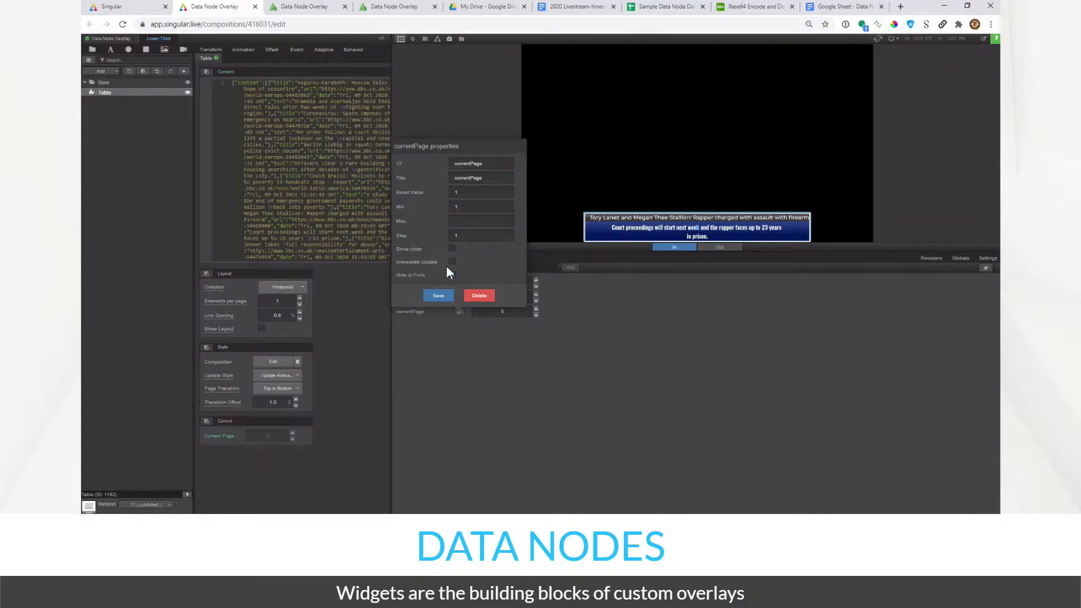
pyautogui.click(438, 296)
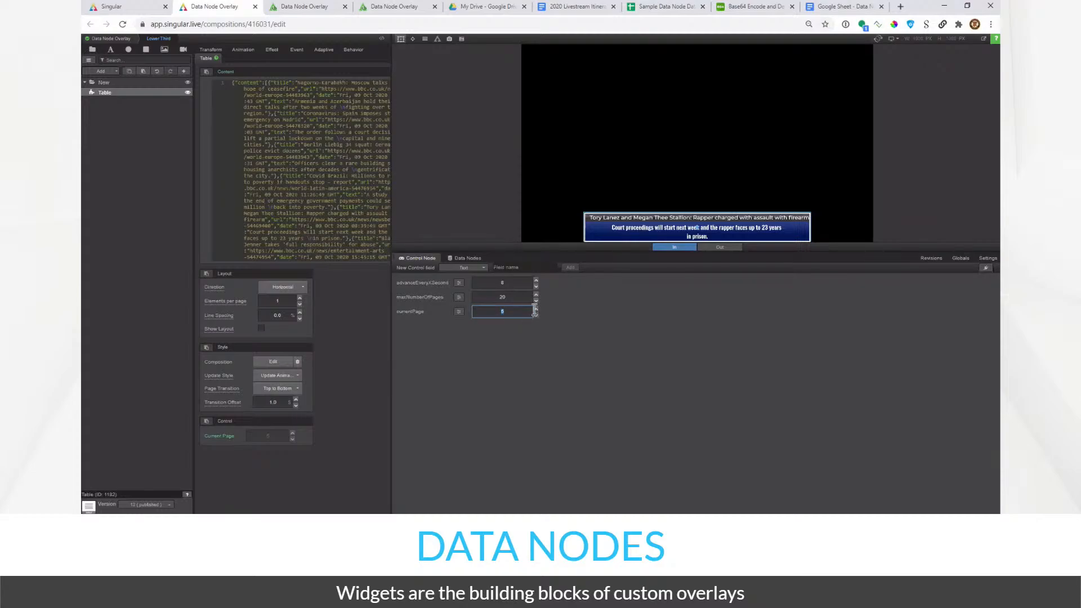
pyautogui.click(536, 309)
pyautogui.click(536, 314)
pyautogui.click(458, 311)
pyautogui.click(475, 377)
# - In the script view, set the Lower Third's advanceEveryXSecond to 10 seconds
pyautogui.click(316, 8)
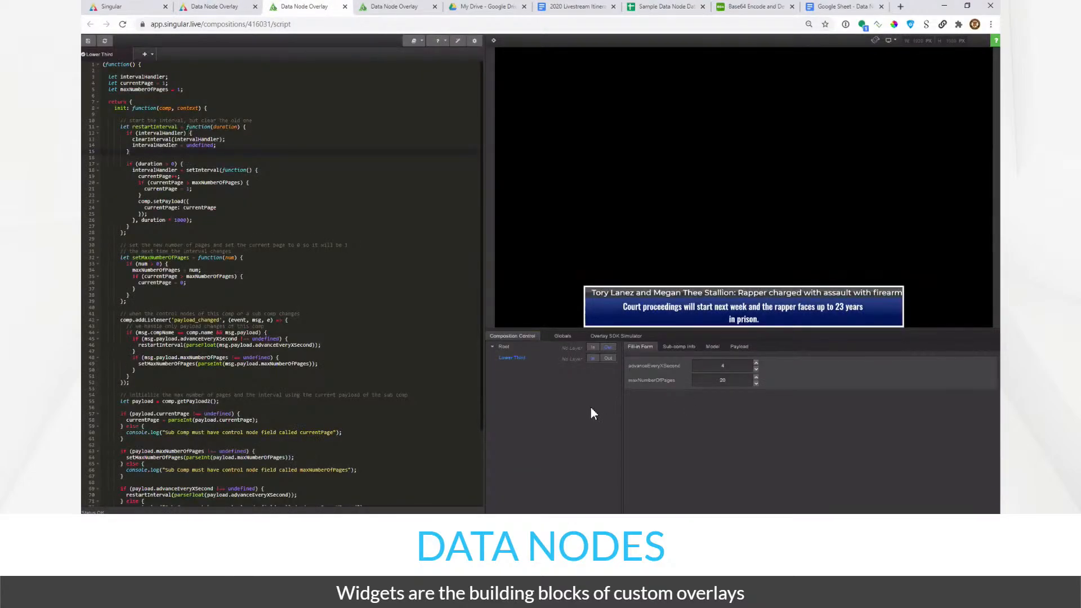
pyautogui.click(734, 369)
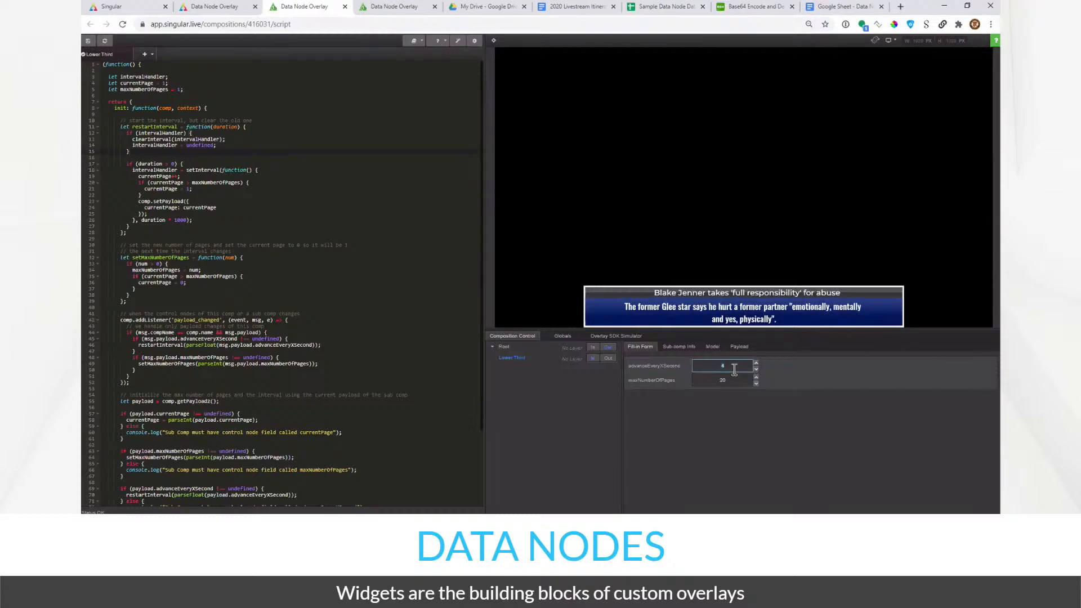
pyautogui.click(729, 412)
pyautogui.scroll(-3, 317, 257)
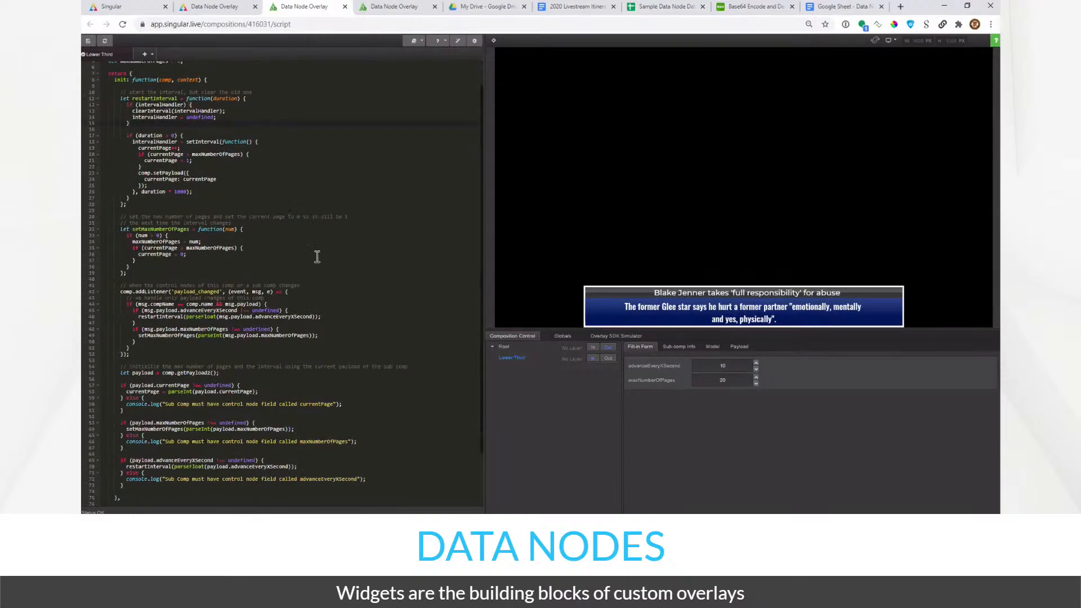
pyautogui.scroll(1, 317, 256)
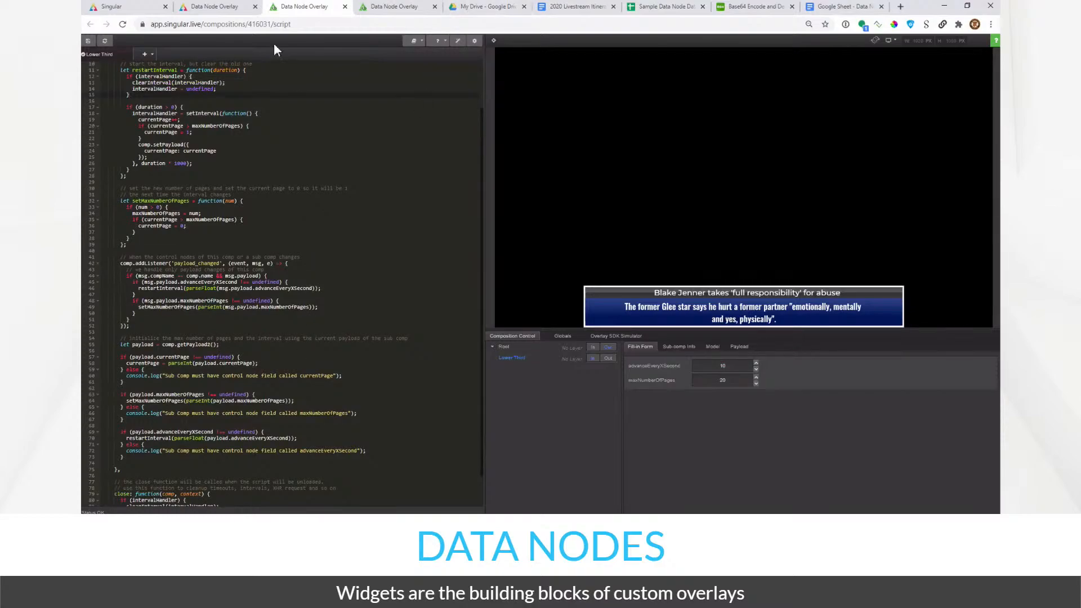
pyautogui.click(228, 8)
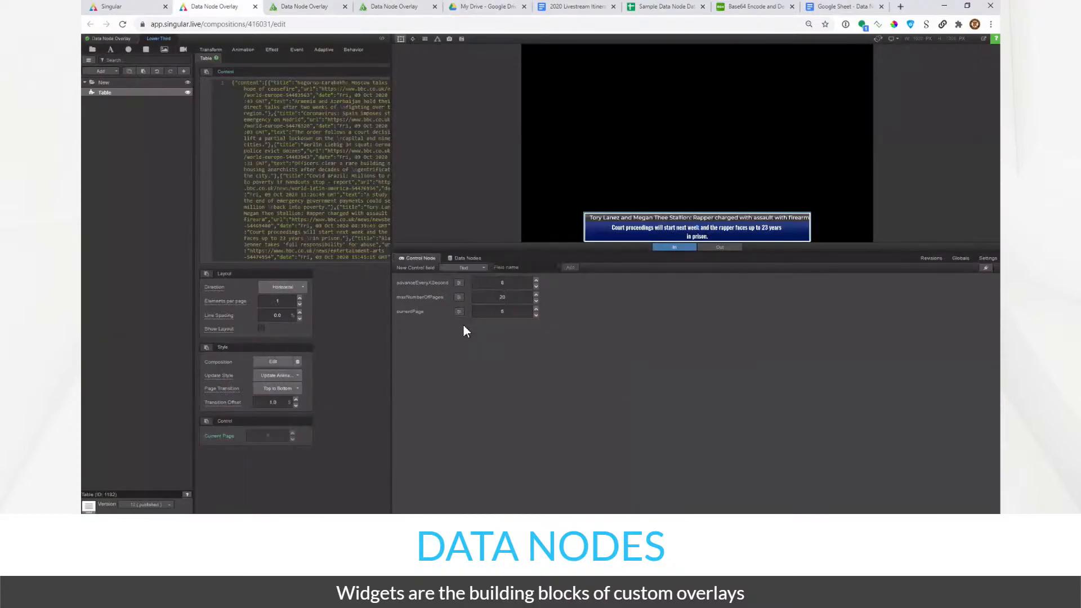
# - Check the advanceEveryXSecond properties and highlight maxNumberOfPages on script line 64
pyautogui.click(459, 283)
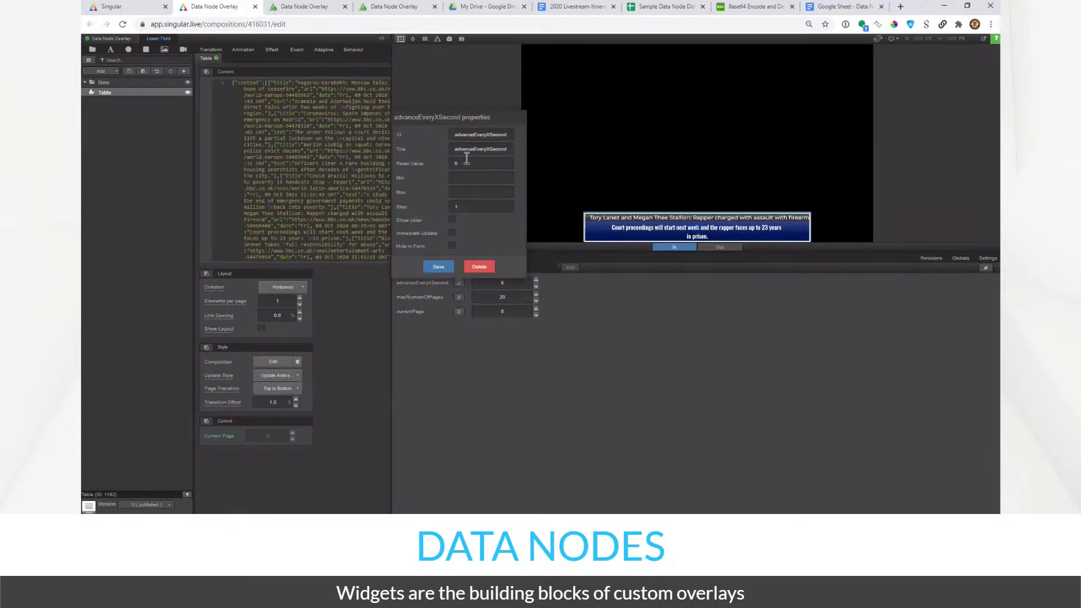
pyautogui.click(452, 340)
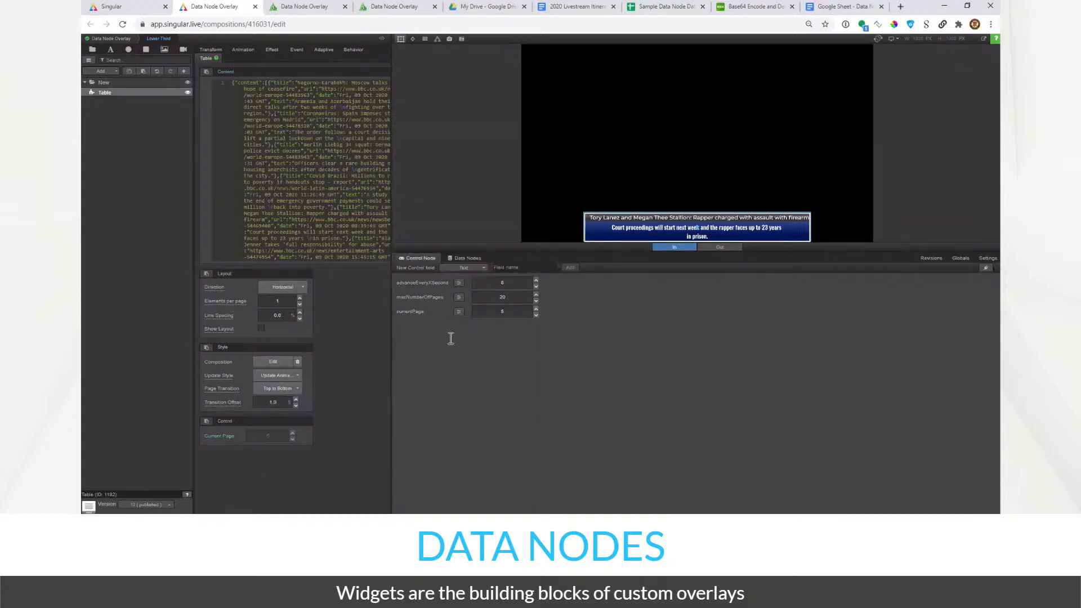
pyautogui.click(297, 11)
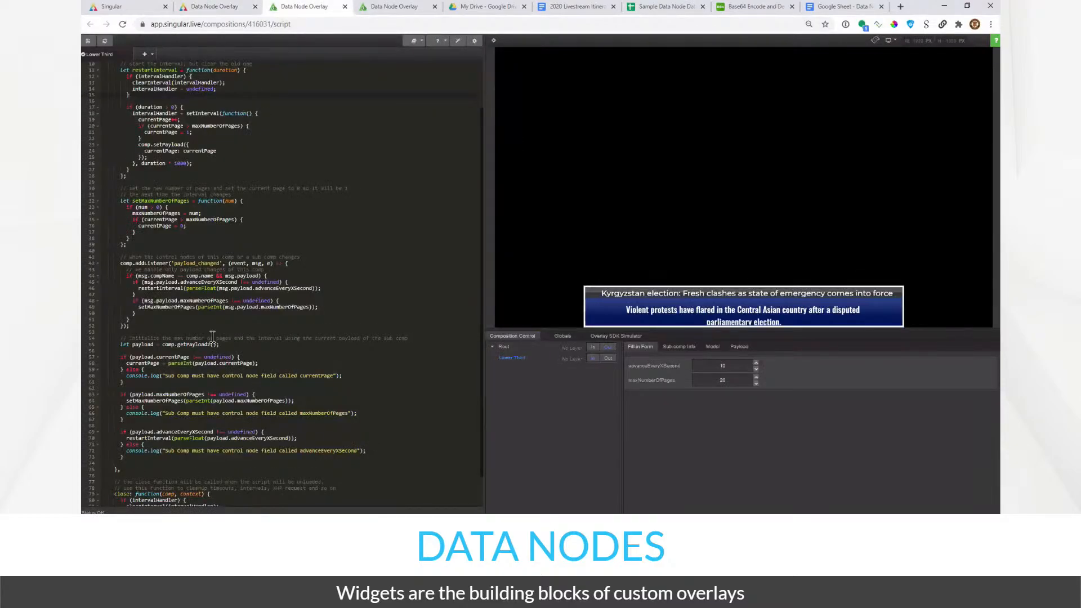
pyautogui.click(142, 401)
pyautogui.moveTo(135, 401); pyautogui.dragTo(204, 394)
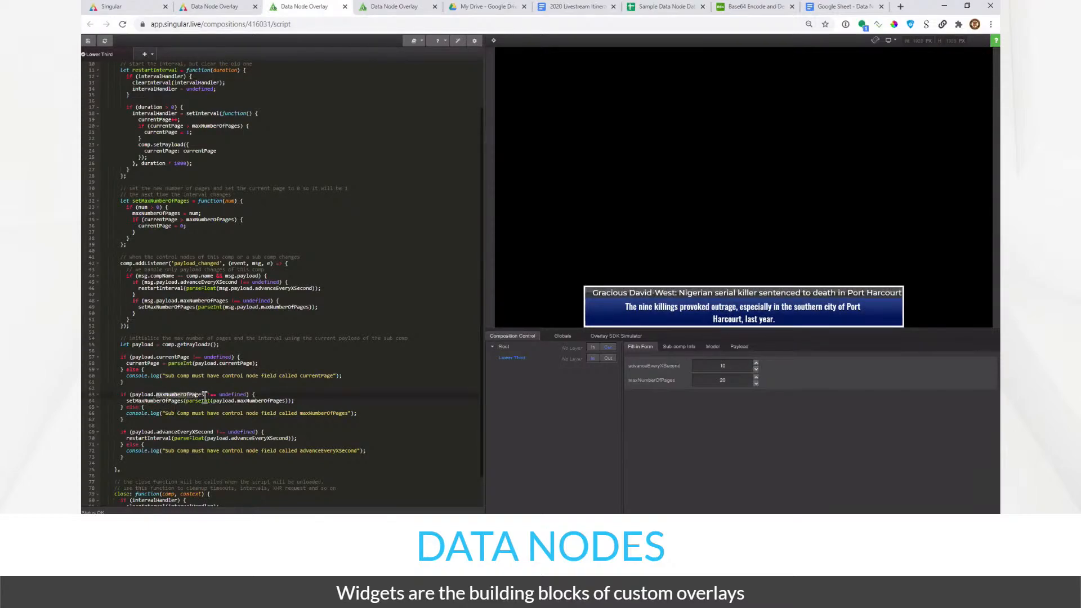
pyautogui.click(216, 7)
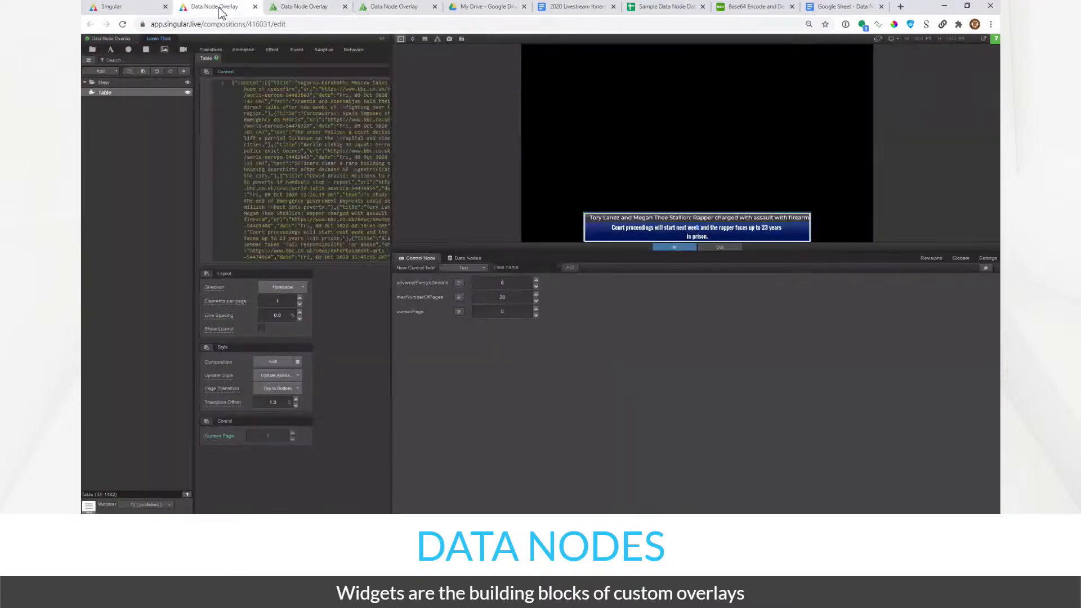
# - Retitle the advanceEveryXSecond control to 'Advance Every X Second' and close its properties
pyautogui.click(459, 284)
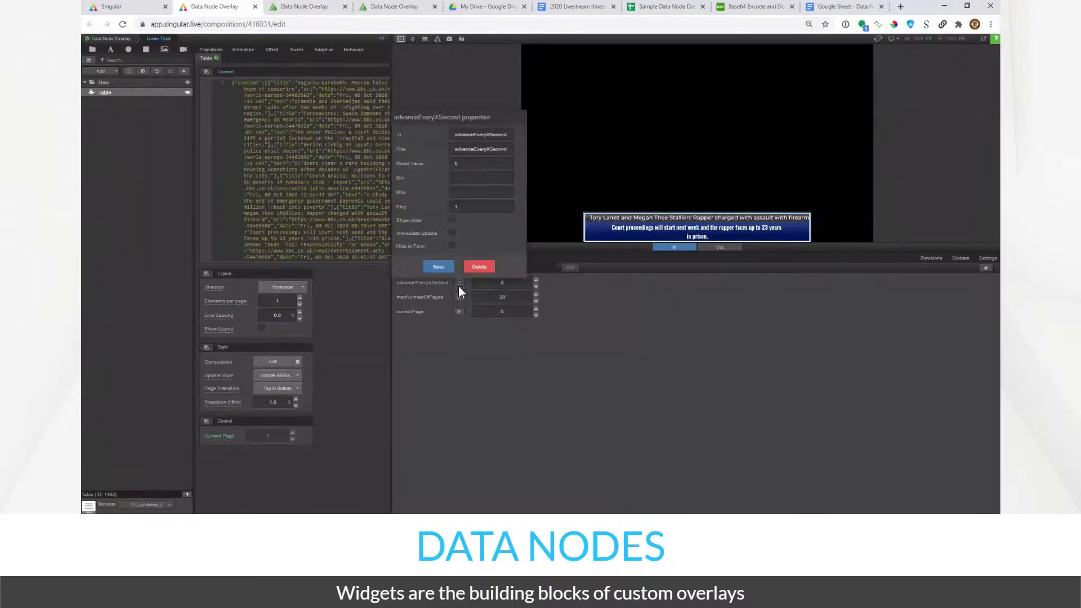
pyautogui.doubleClick(475, 150)
pyautogui.press('Home')
pyautogui.press('Delete')
pyautogui.write('A')
pyautogui.press('BackSpace')
pyautogui.write('X')
pyautogui.doubleClick(472, 134)
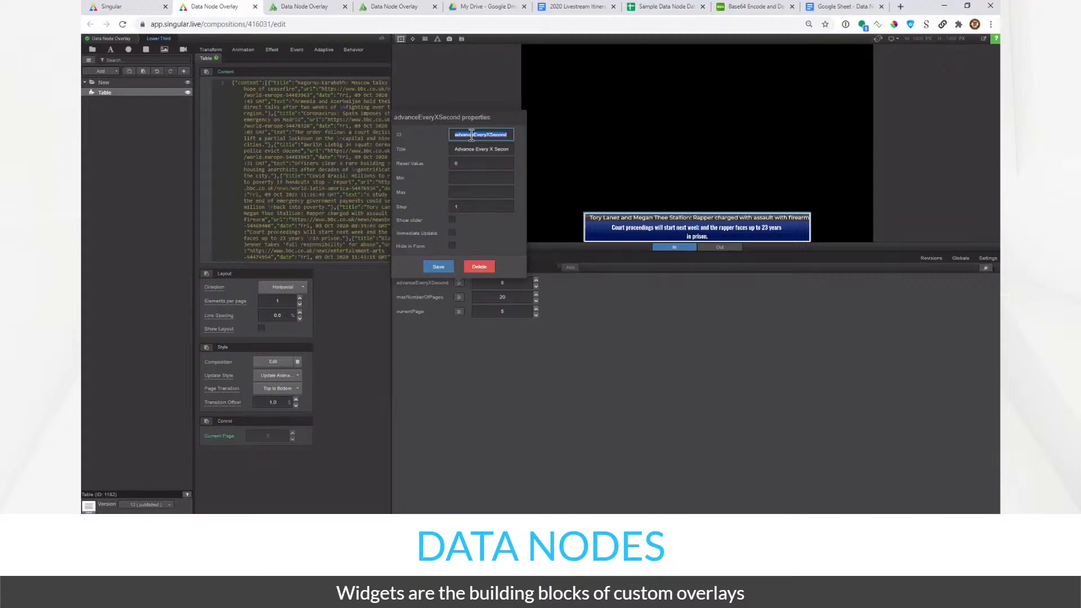
pyautogui.click(451, 403)
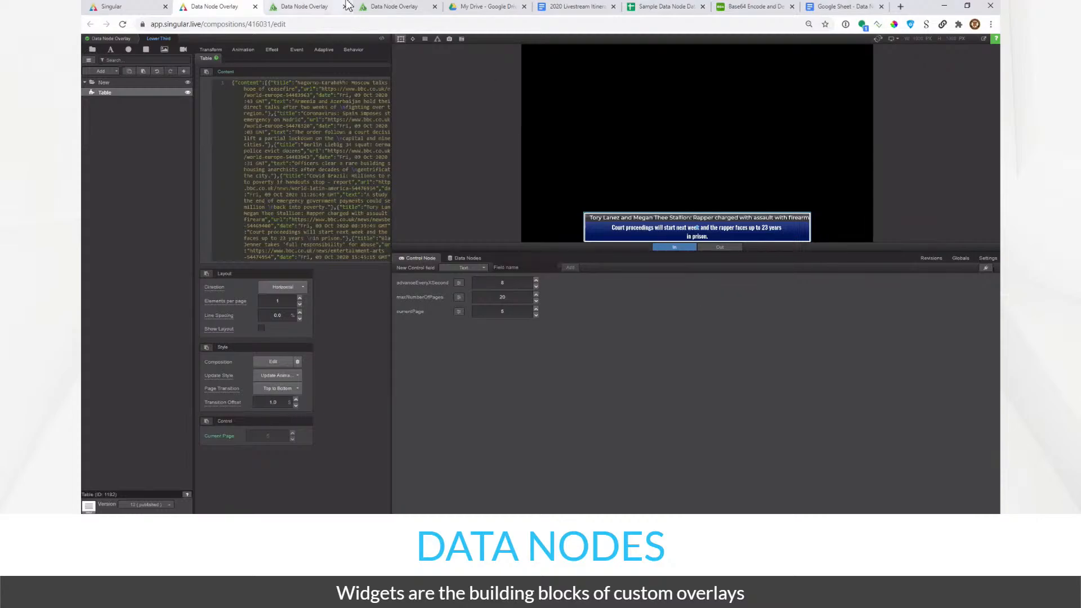
# - Return to the script view and select the advance interval value of 10
pyautogui.click(332, 14)
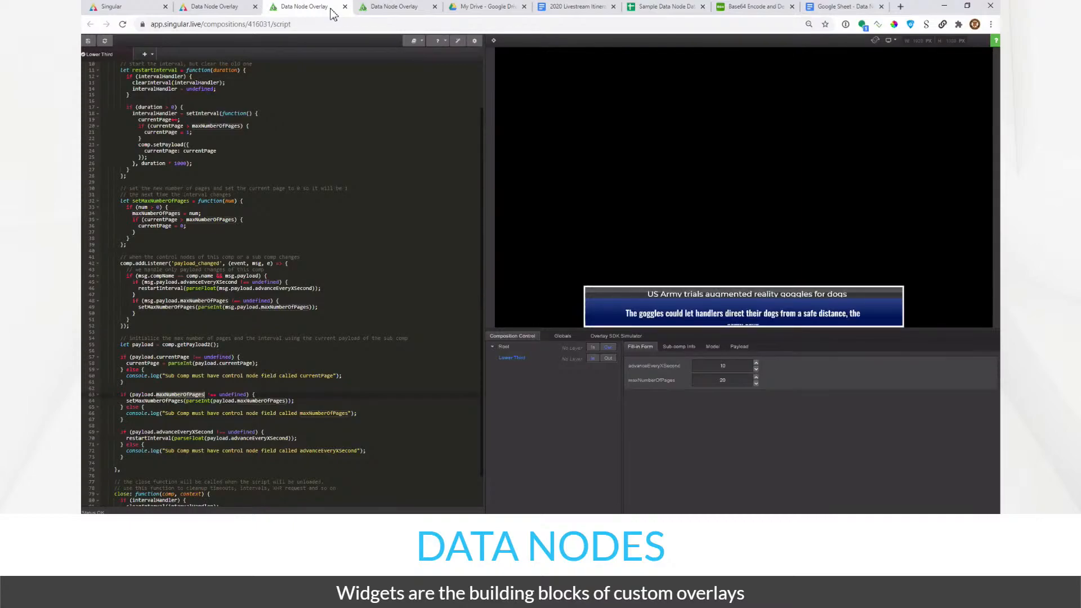
pyautogui.doubleClick(719, 365)
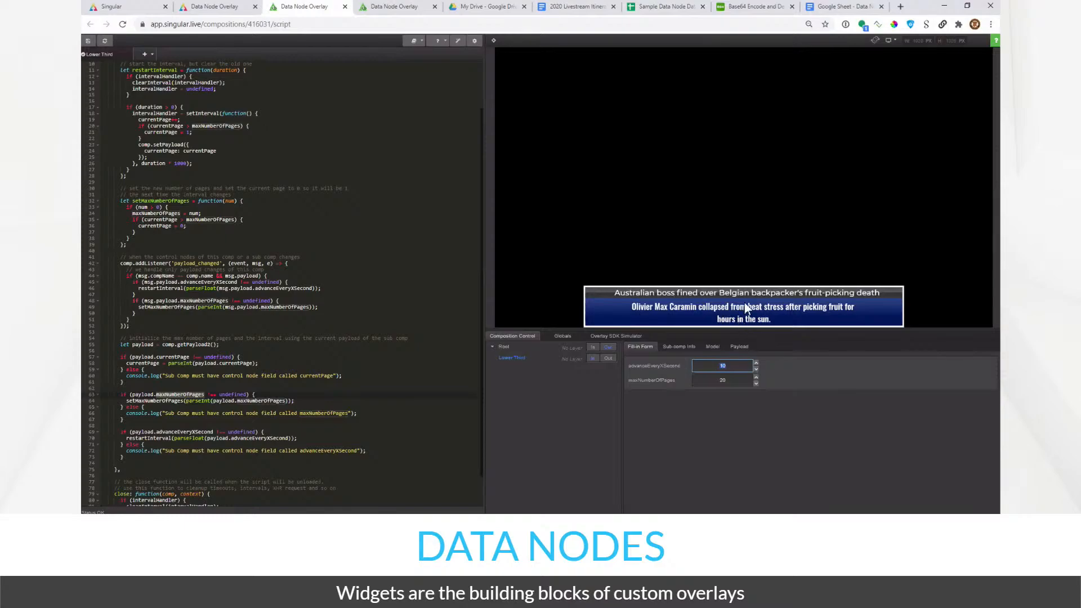
# - From the Sample Data Node Data sheet, open its bound script editor via Tools > Script editor
pyautogui.click(575, 10)
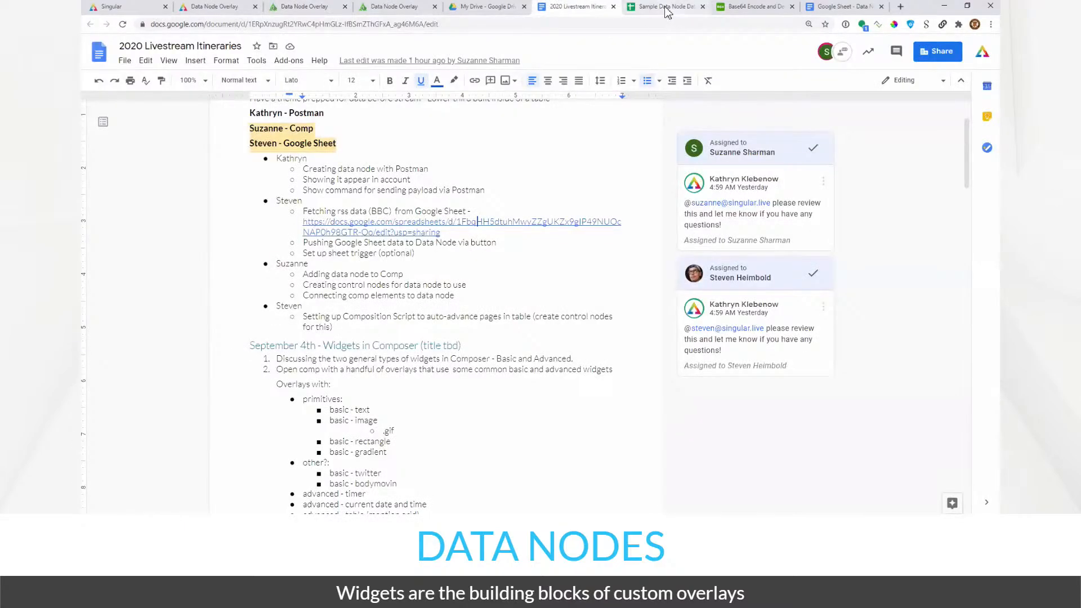
pyautogui.click(668, 7)
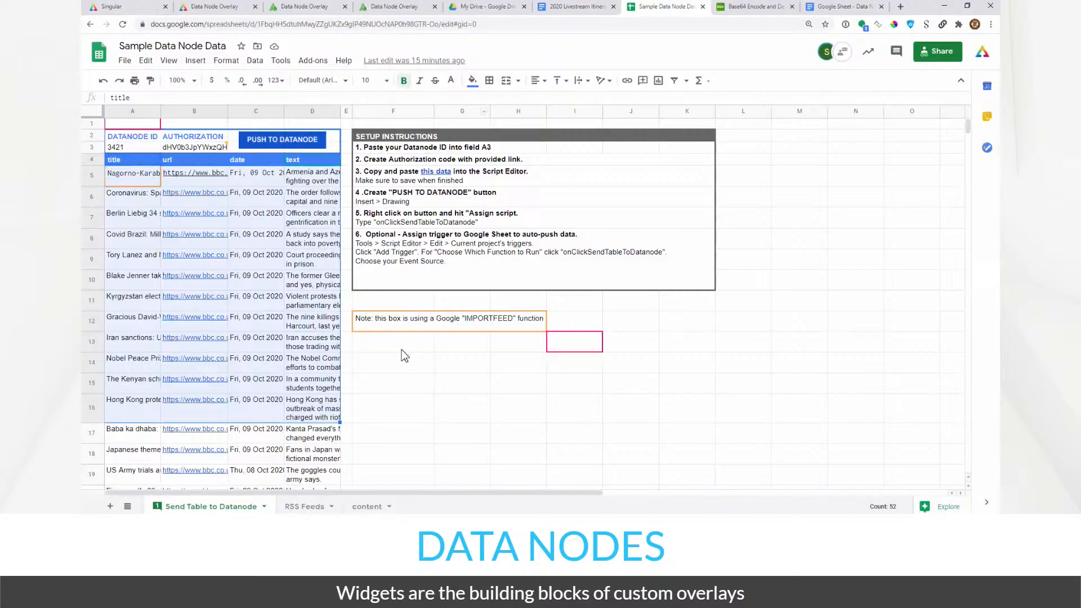
pyautogui.click(402, 349)
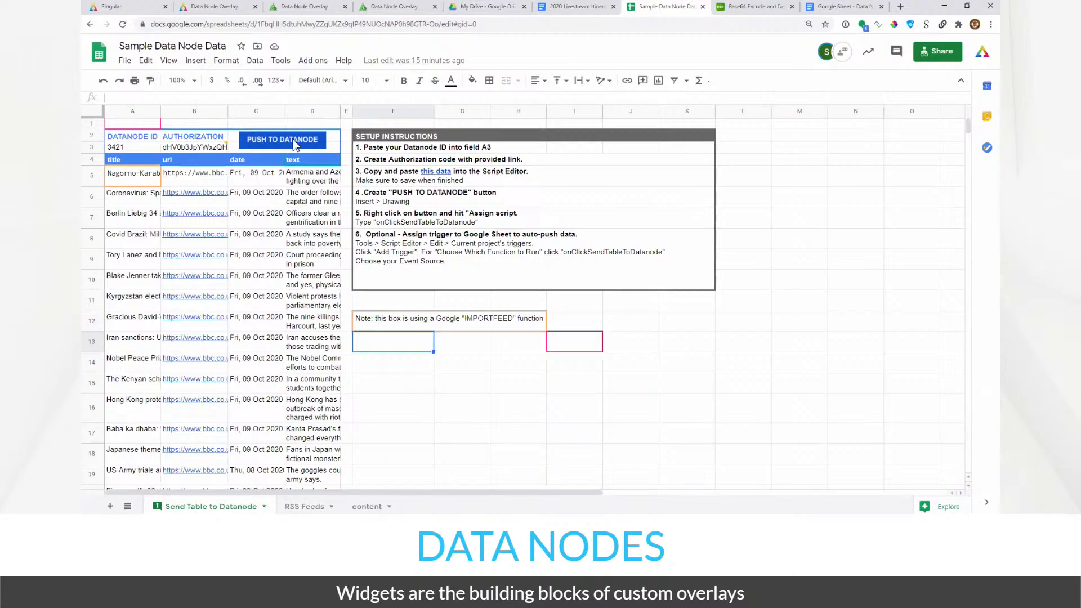
pyautogui.click(309, 67)
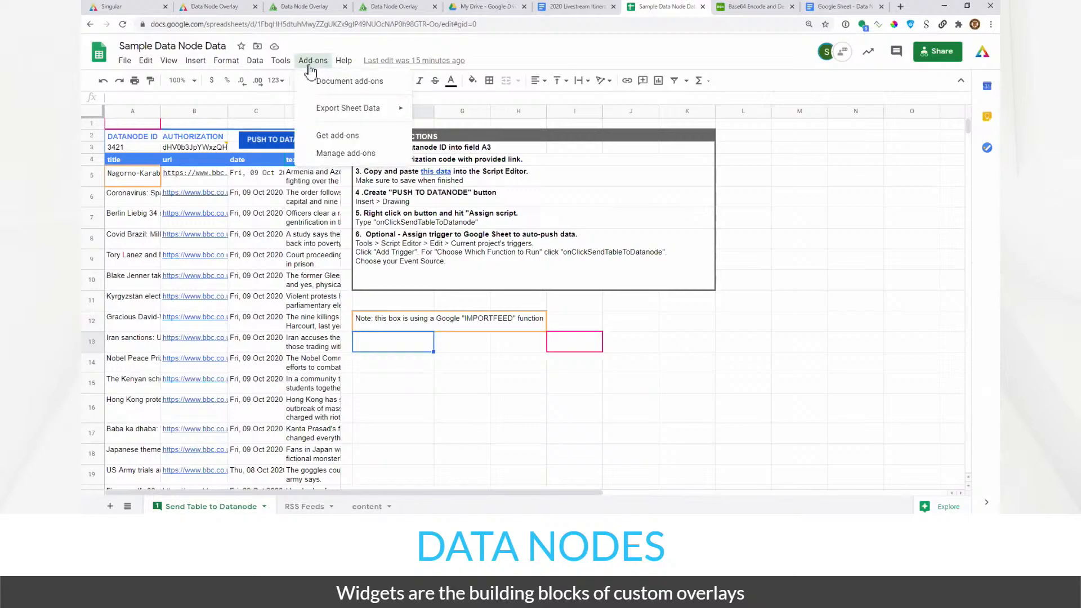
pyautogui.moveTo(314, 107)
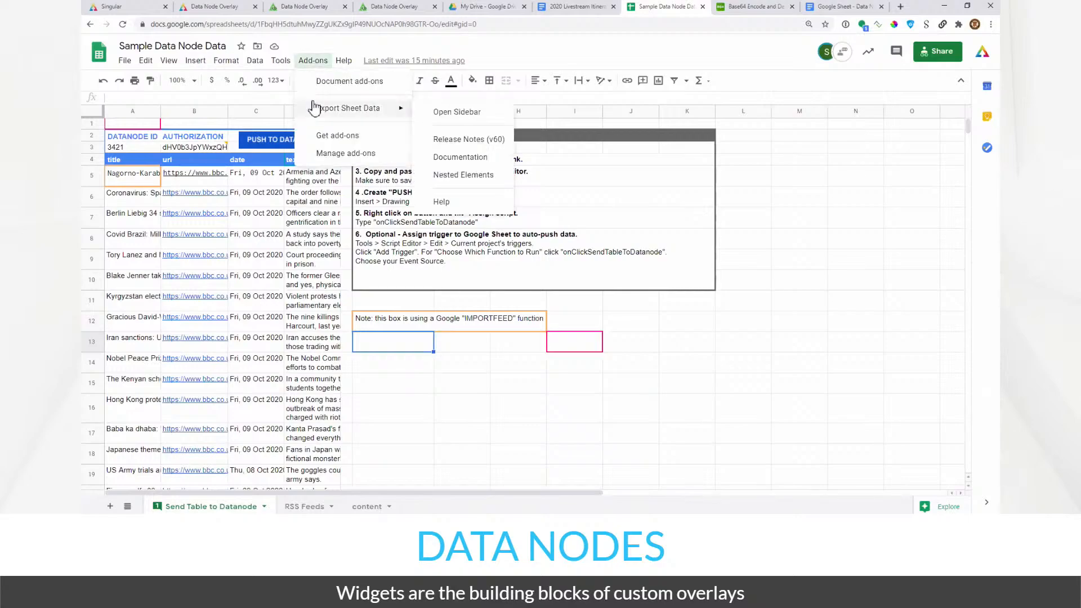
pyautogui.click(281, 60)
pyautogui.click(311, 107)
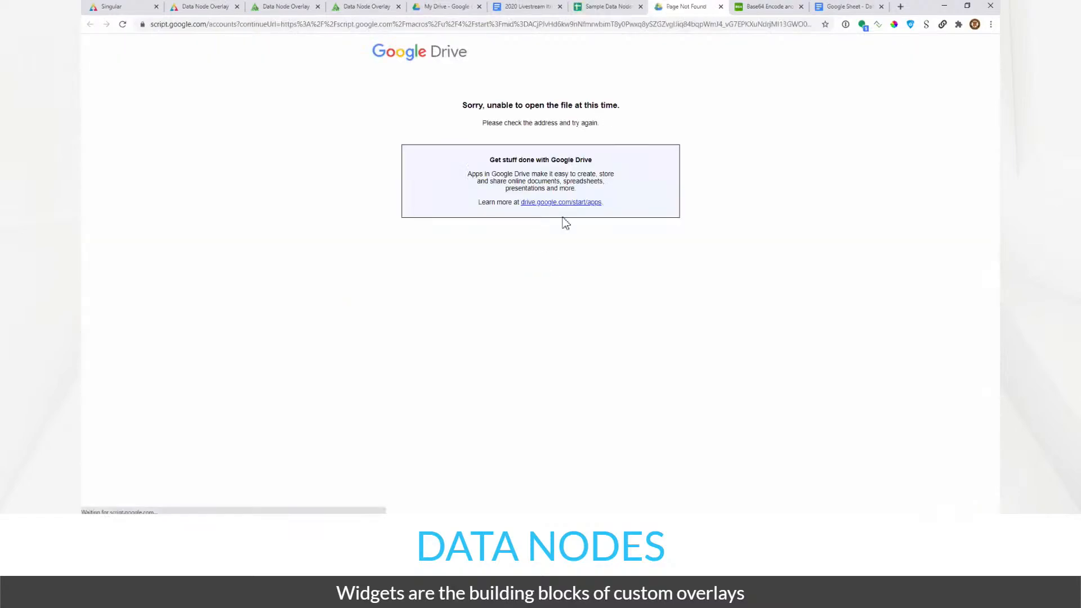
pyautogui.click(721, 6)
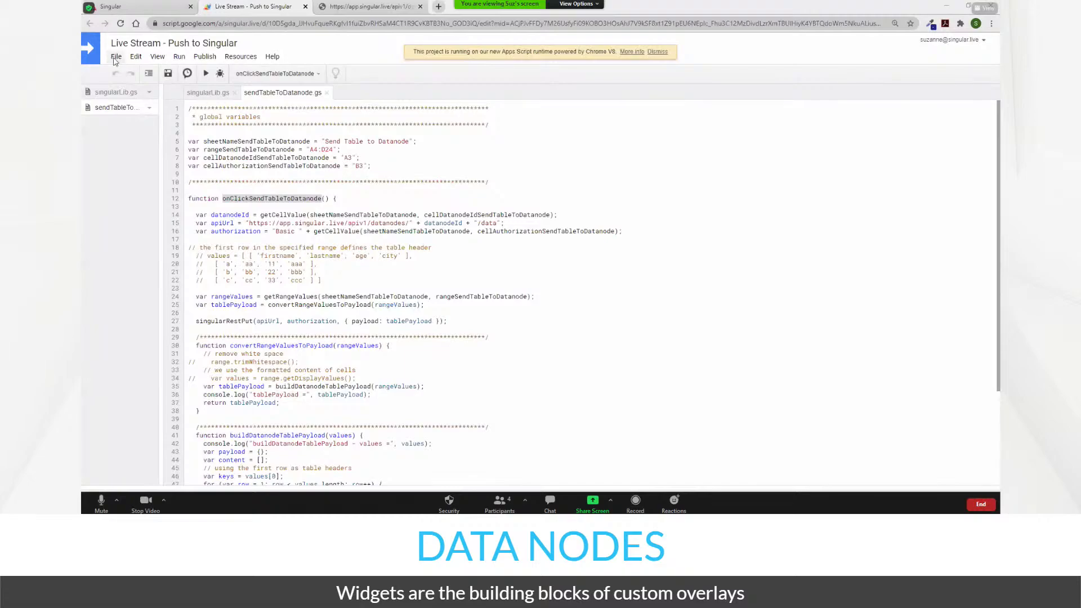
# - Compare the account-wide trigger list with the project's Triggers page, which shows 0 triggers
pyautogui.click(115, 59)
pyautogui.moveTo(136, 62)
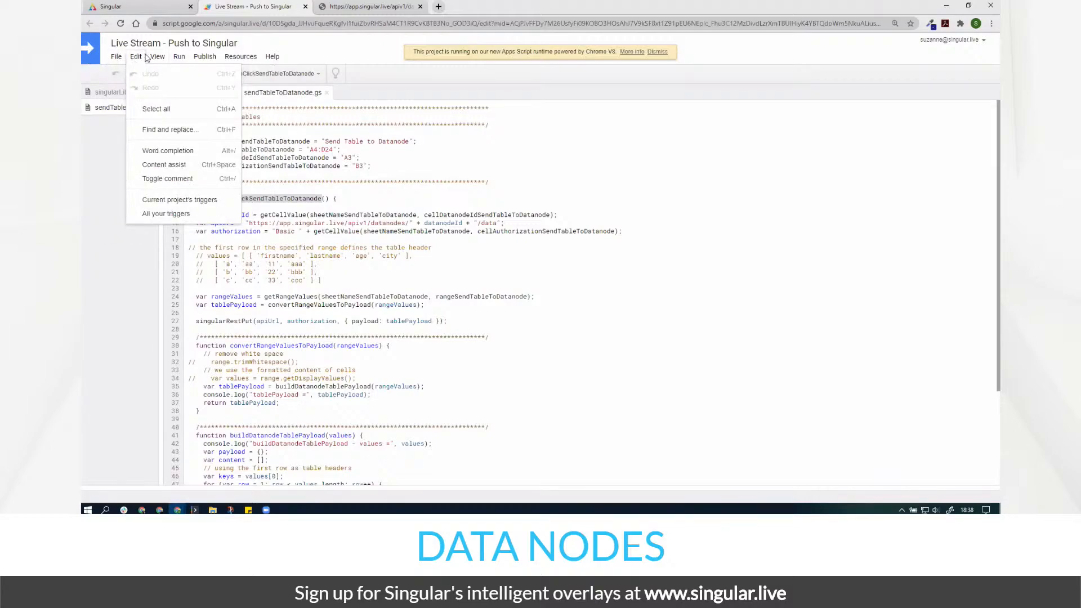
pyautogui.click(206, 201)
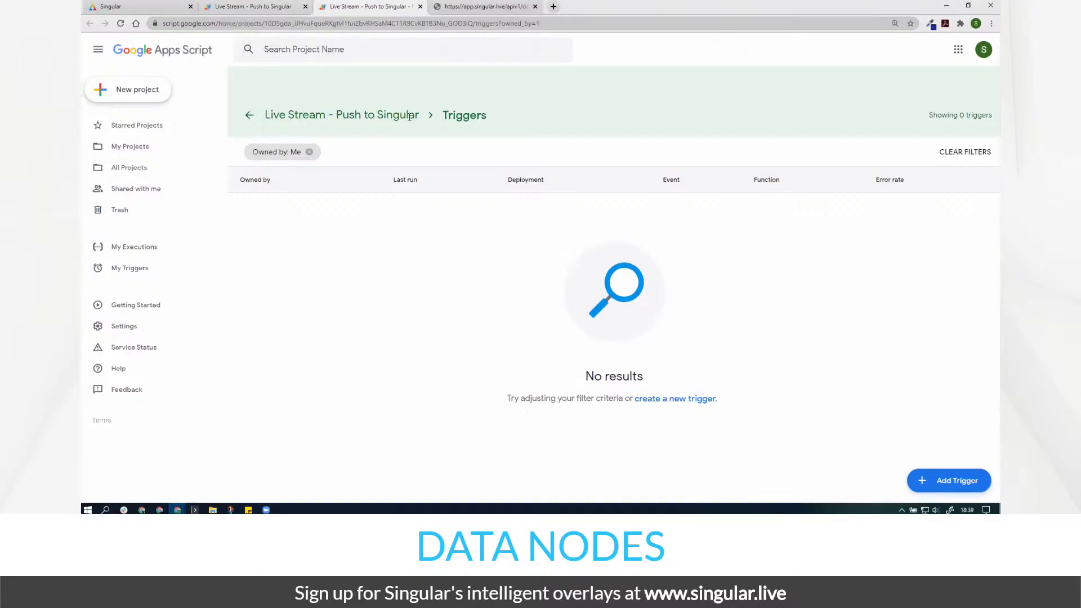
pyautogui.click(262, 7)
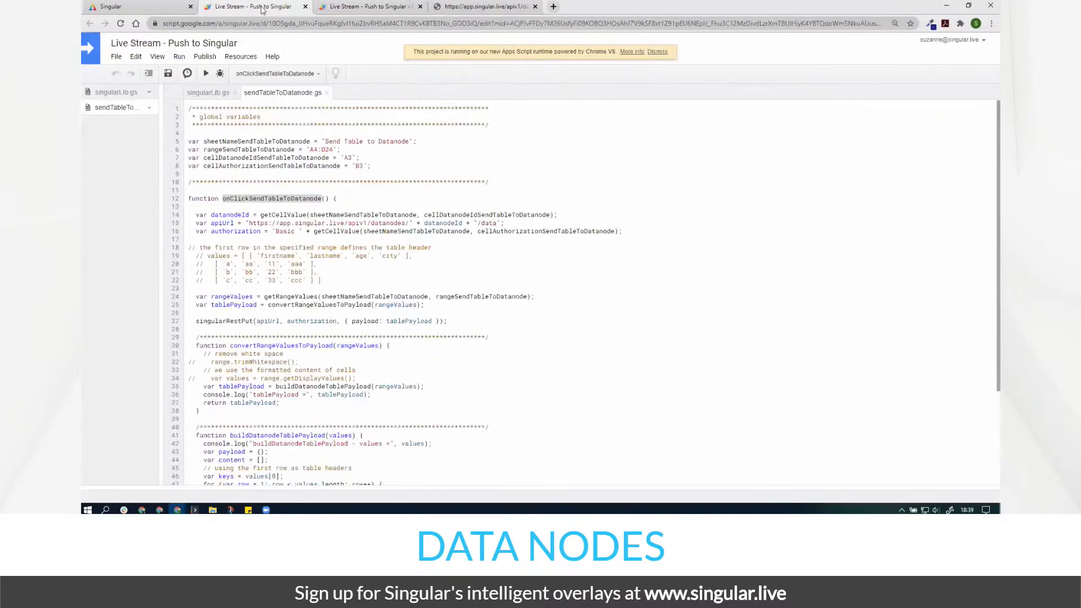
pyautogui.click(144, 57)
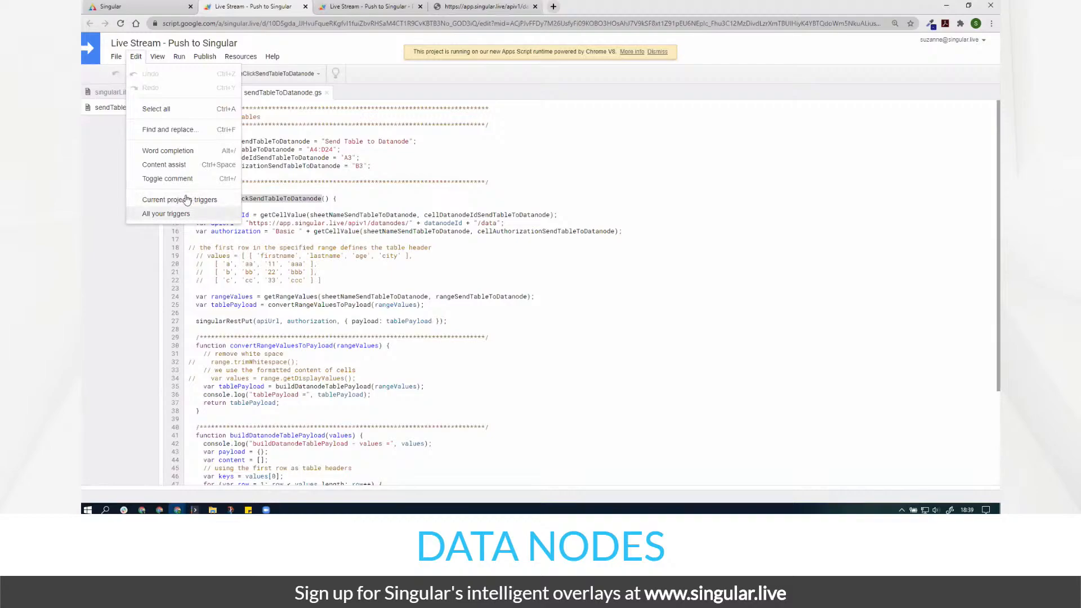
pyautogui.click(189, 214)
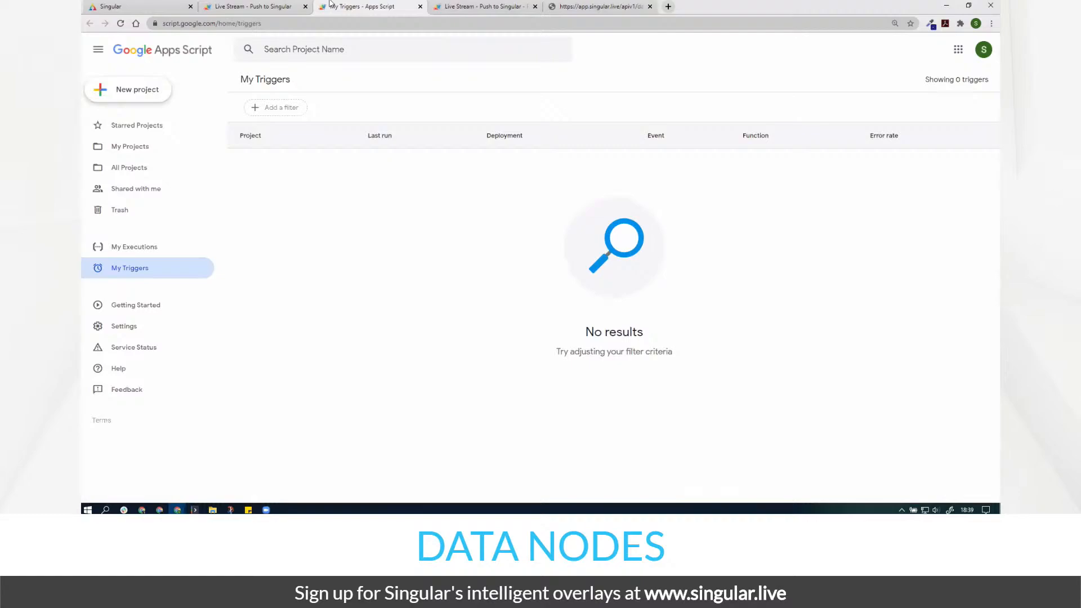
pyautogui.middleClick(331, 6)
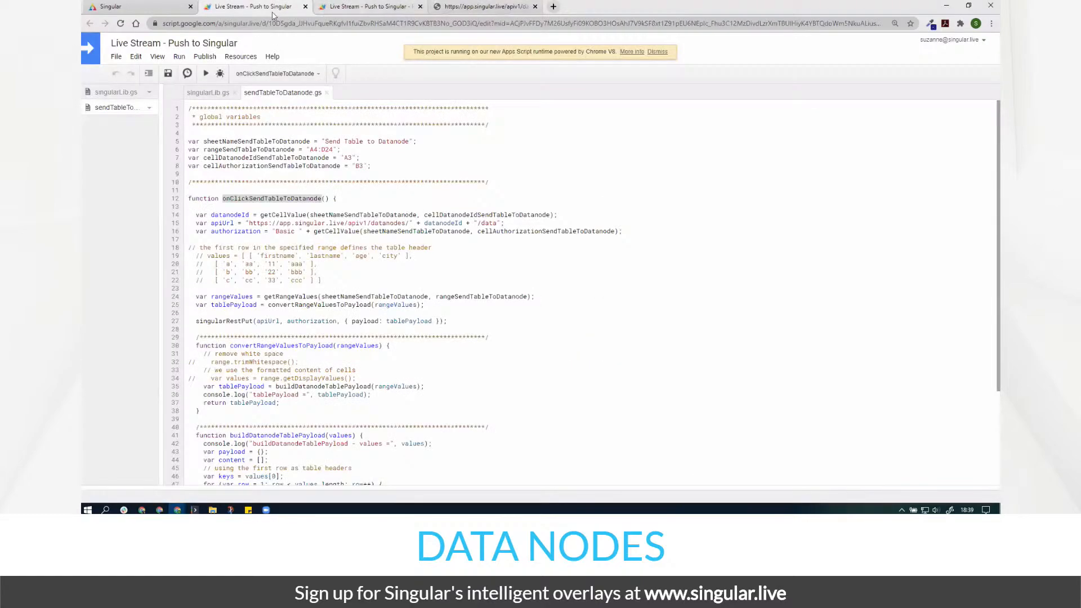
pyautogui.click(346, 6)
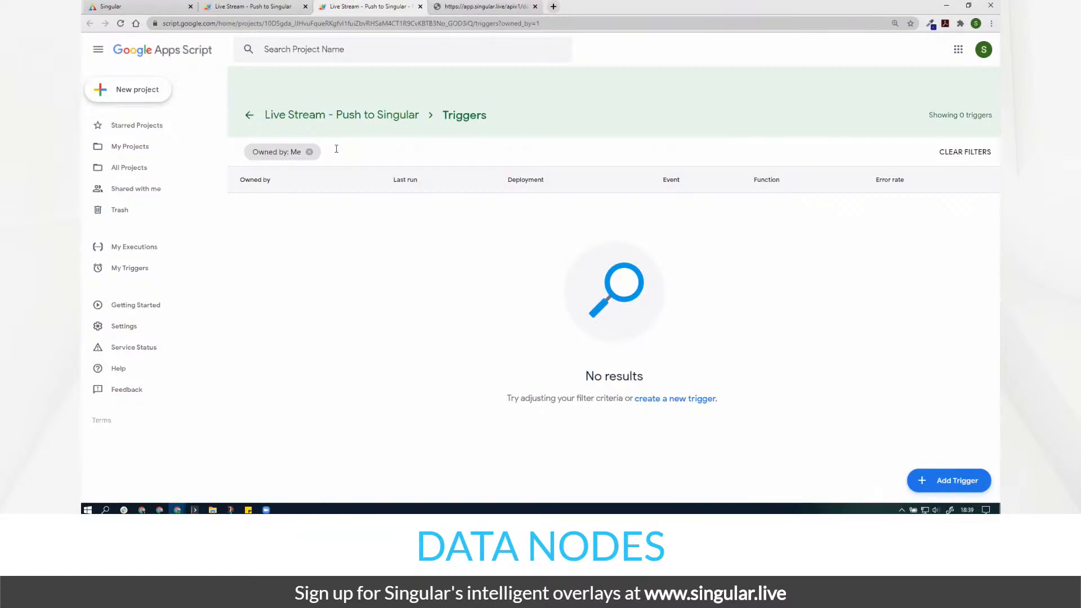
# - Start a new trigger that runs onClickSendTableToDatanode from a time-driven event source
pyautogui.click(949, 484)
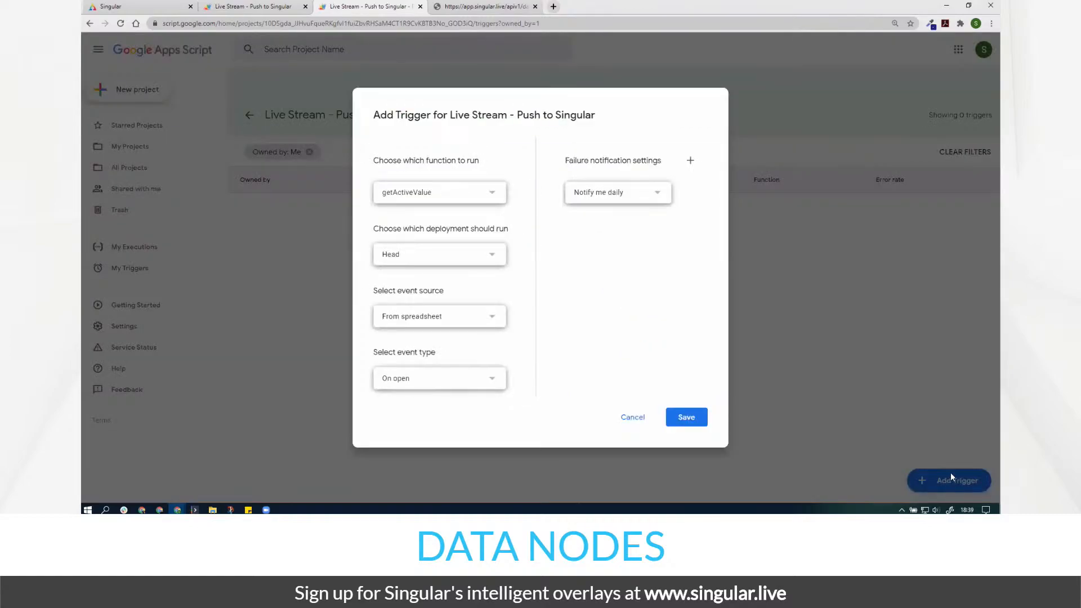
pyautogui.click(498, 197)
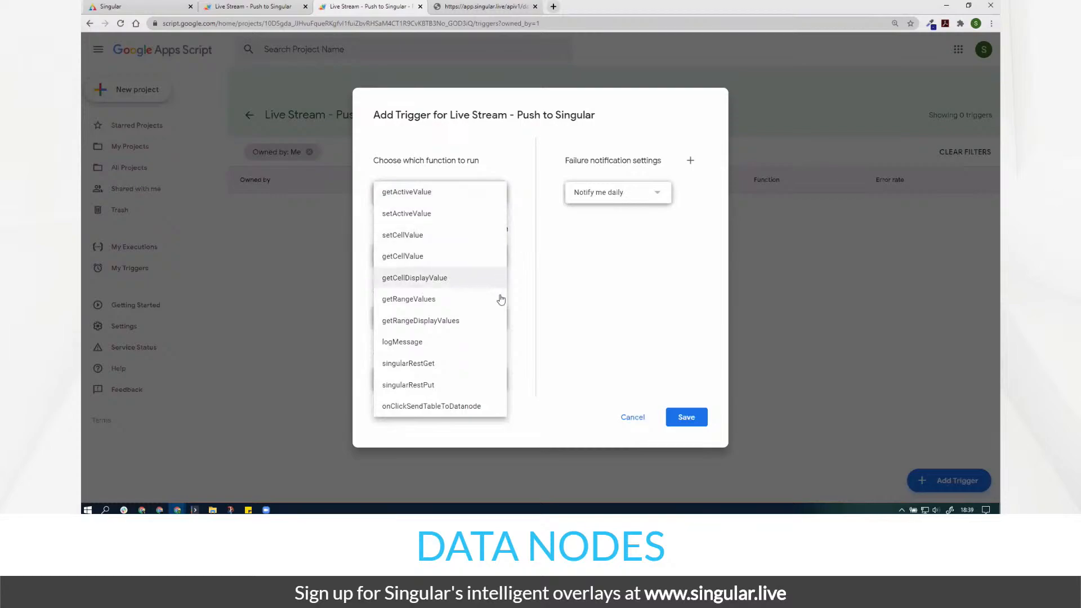
pyautogui.click(428, 411)
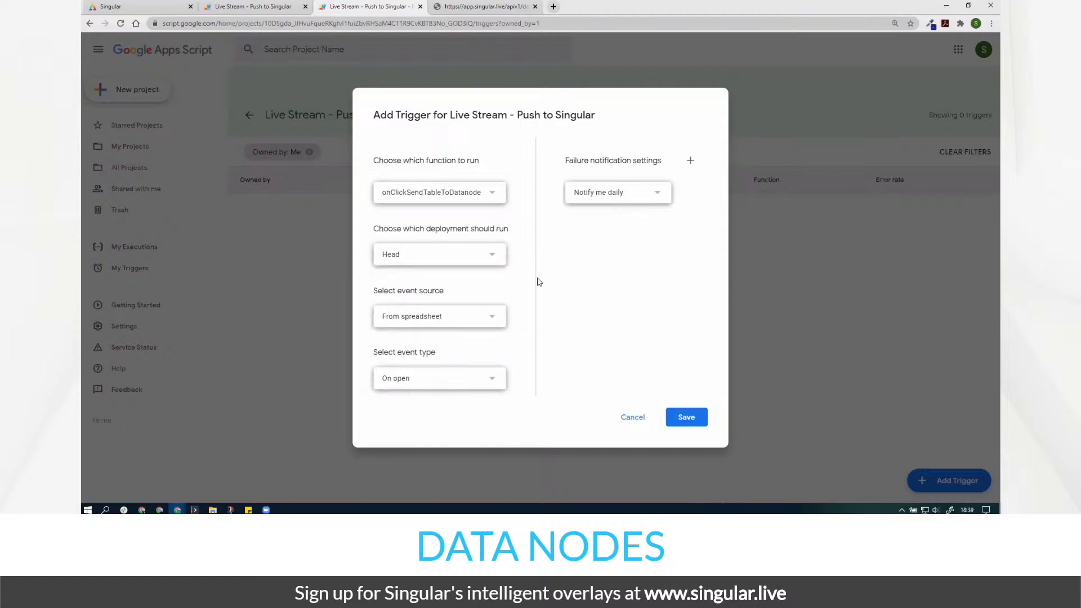
pyautogui.click(484, 198)
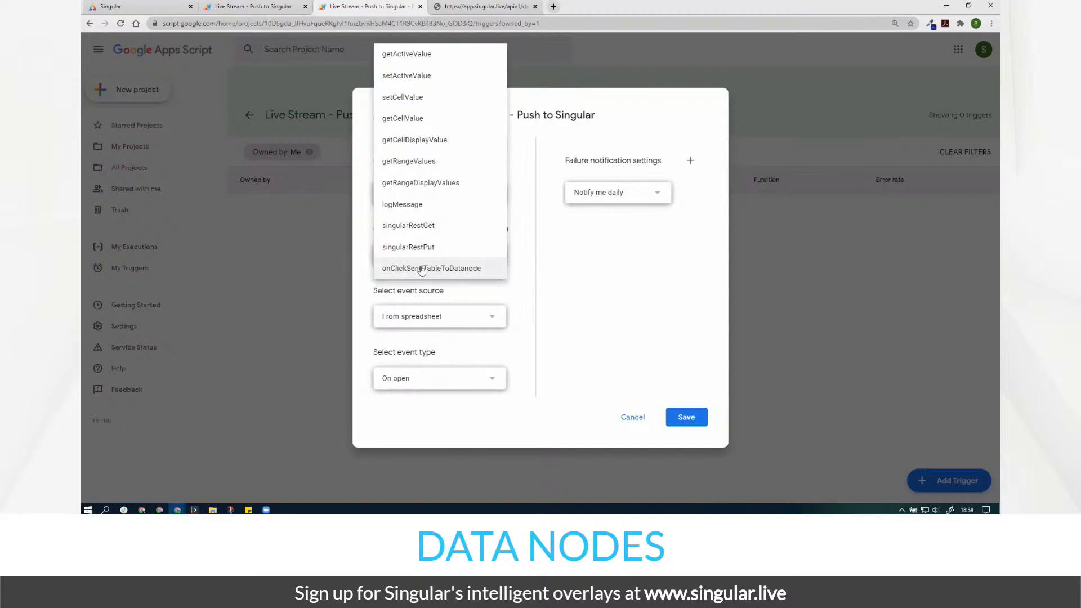
pyautogui.click(530, 268)
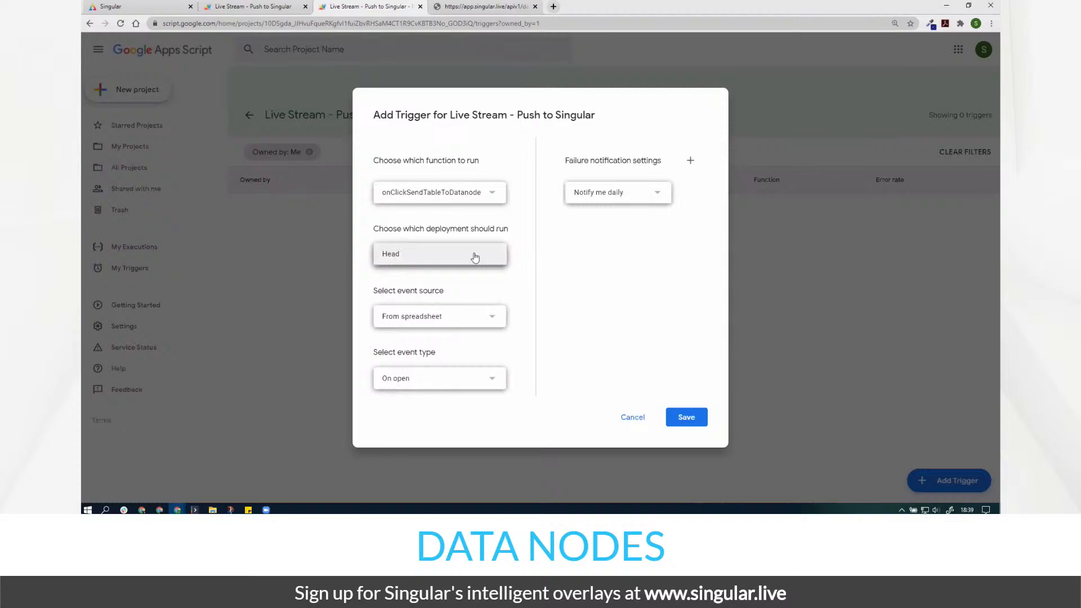
pyautogui.click(500, 324)
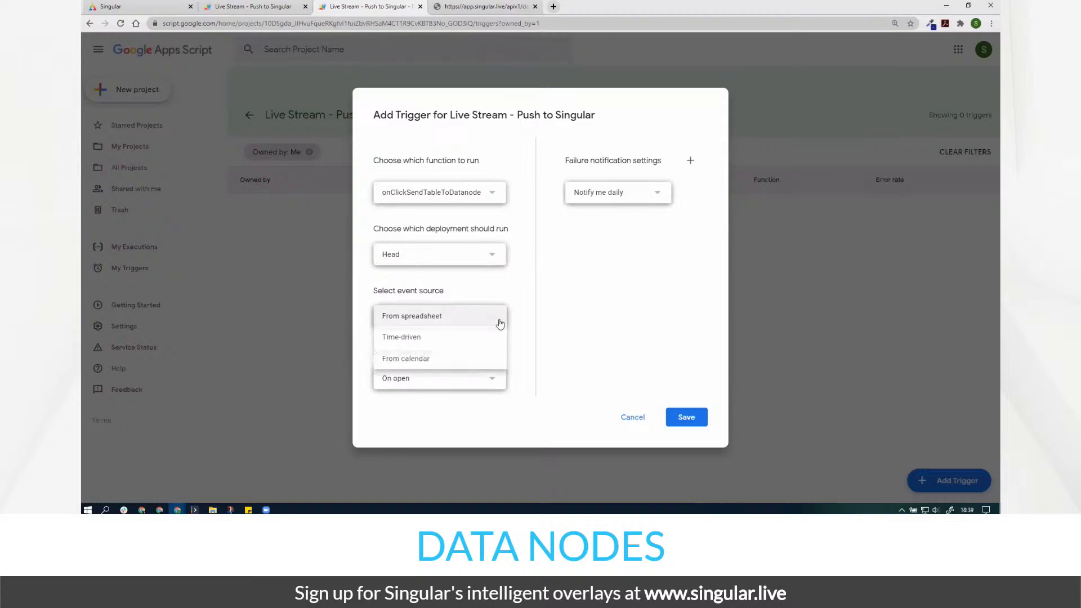
pyautogui.click(429, 339)
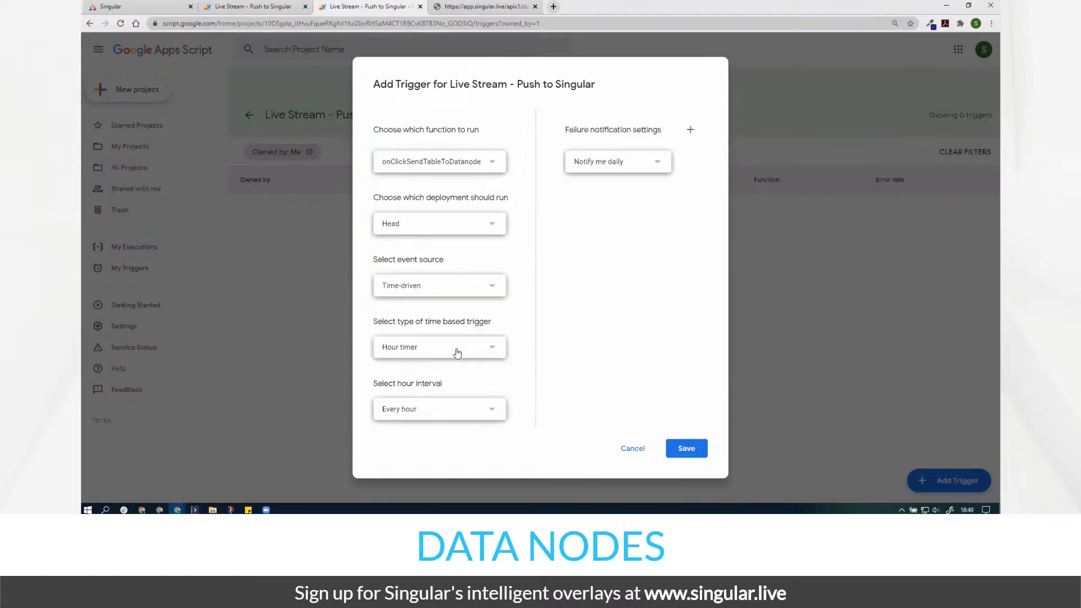
# - Set a minutes timer firing every 5 minutes with daily failure notifications, and save
pyautogui.click(457, 351)
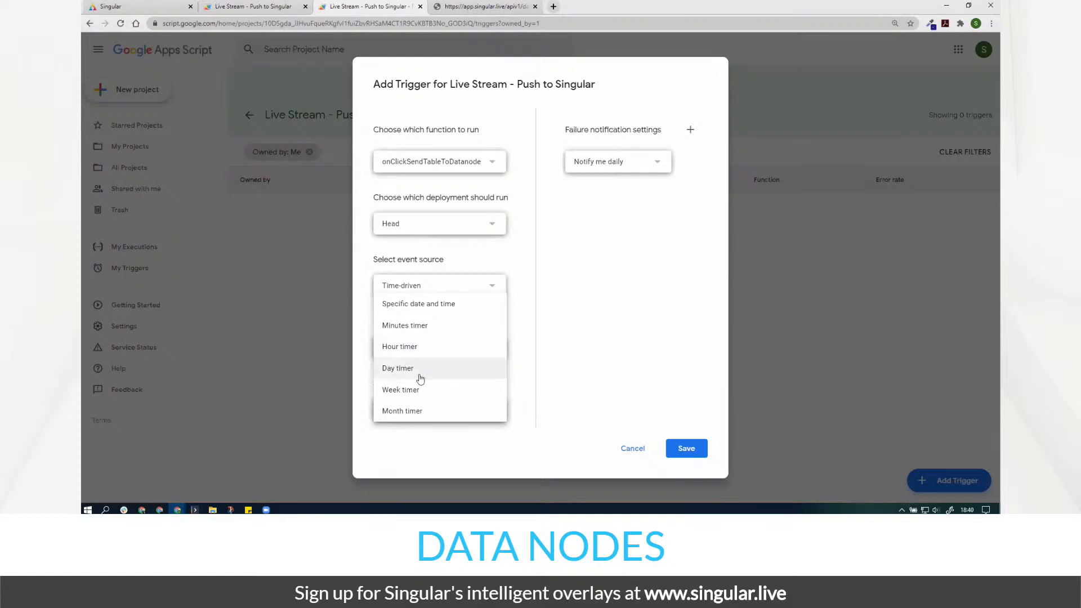
pyautogui.click(434, 307)
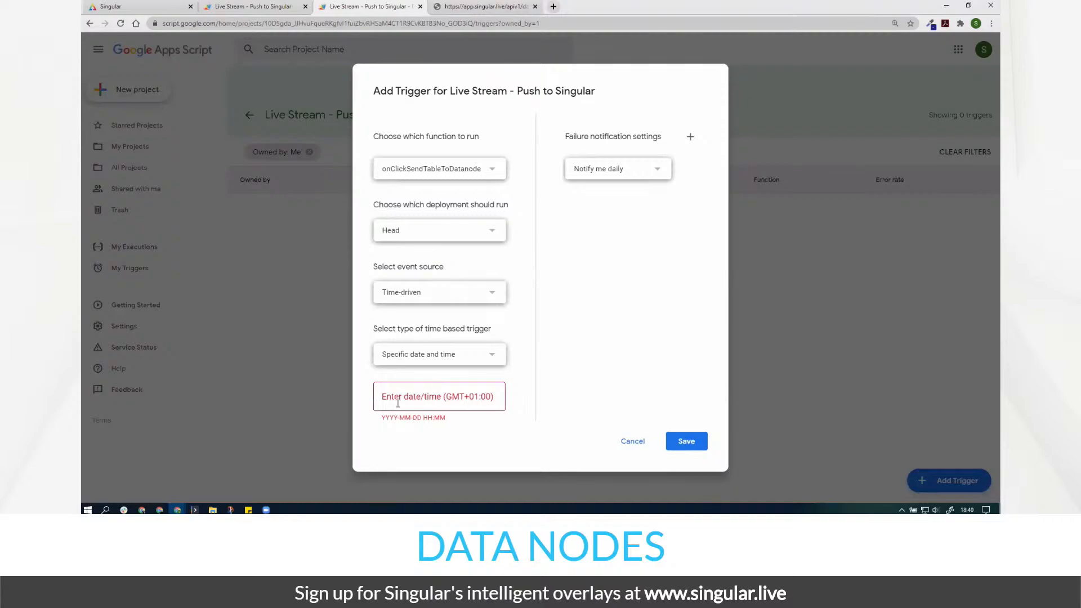
pyautogui.click(444, 363)
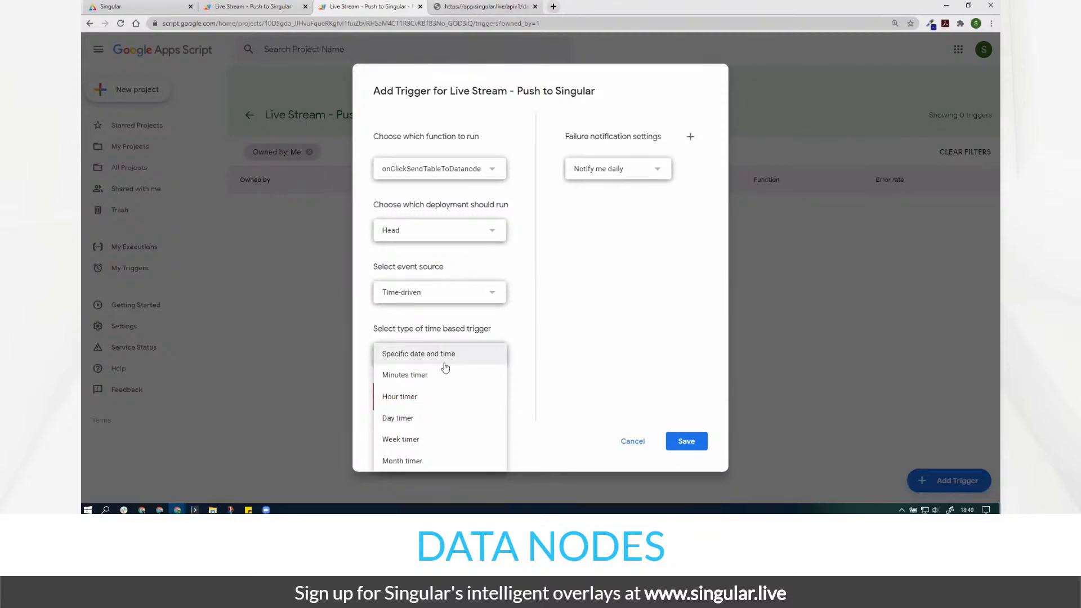
pyautogui.click(438, 376)
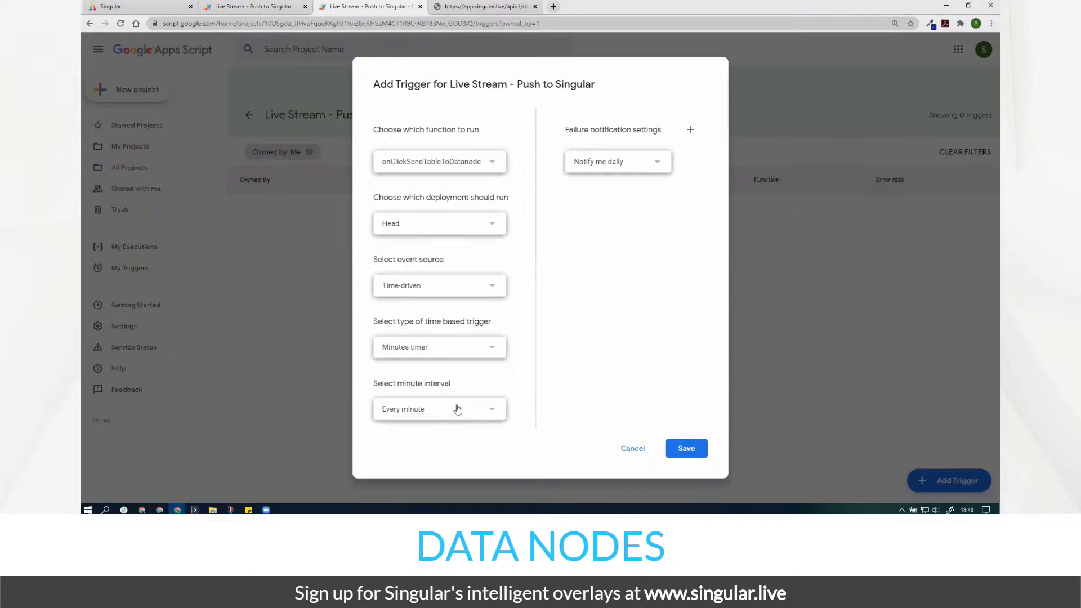
pyautogui.click(458, 409)
pyautogui.click(454, 416)
pyautogui.click(626, 164)
pyautogui.click(626, 164)
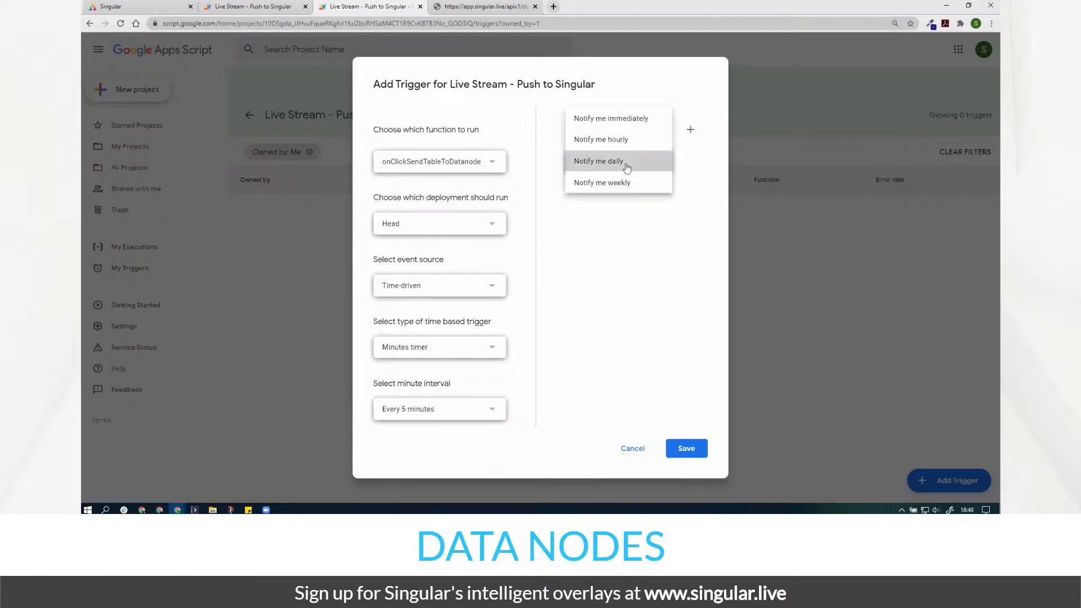
pyautogui.click(687, 448)
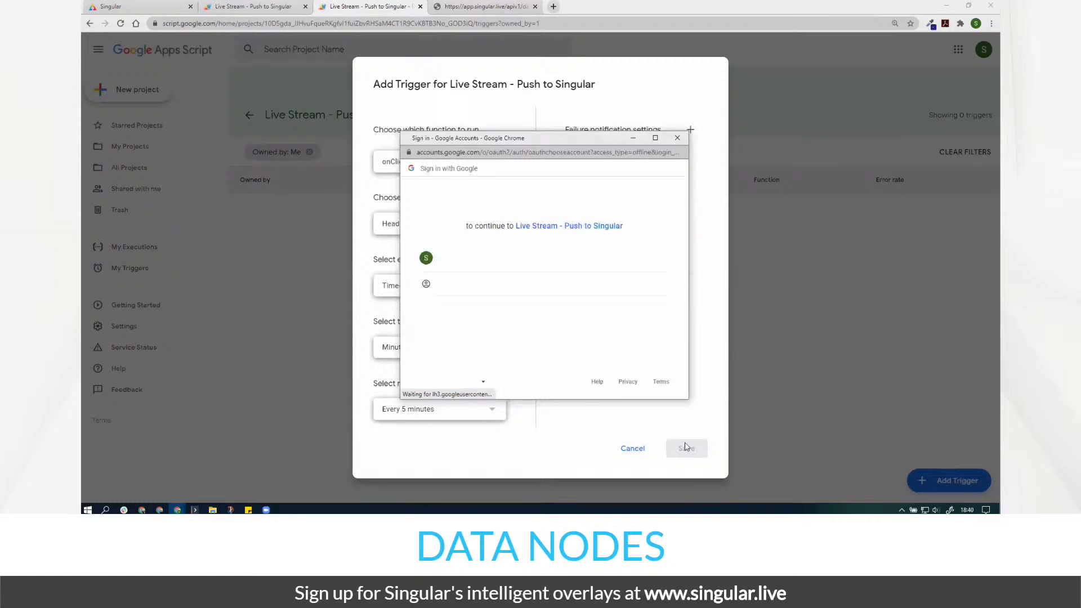
# - Pick the Google account, go past the unverified-app warning, and allow spreadsheet and external access
pyautogui.click(489, 269)
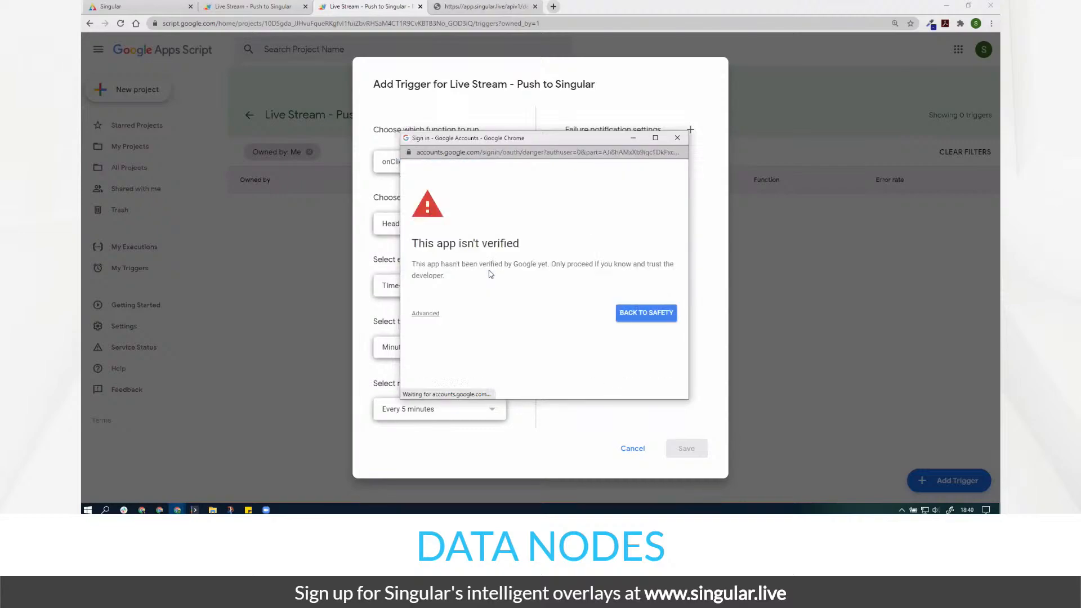
pyautogui.click(436, 315)
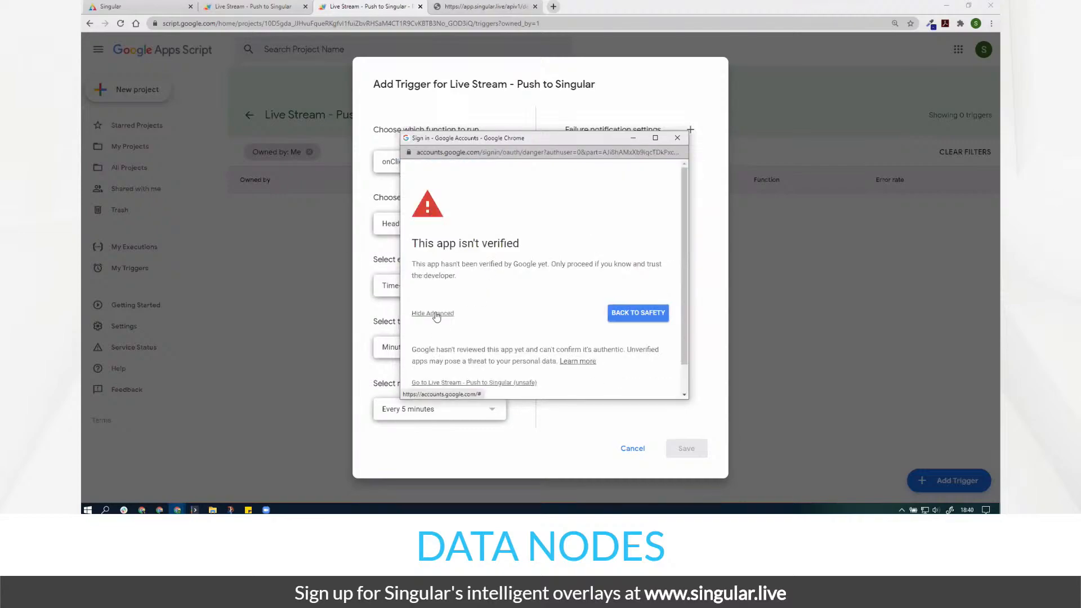
pyautogui.scroll(-1, 436, 315)
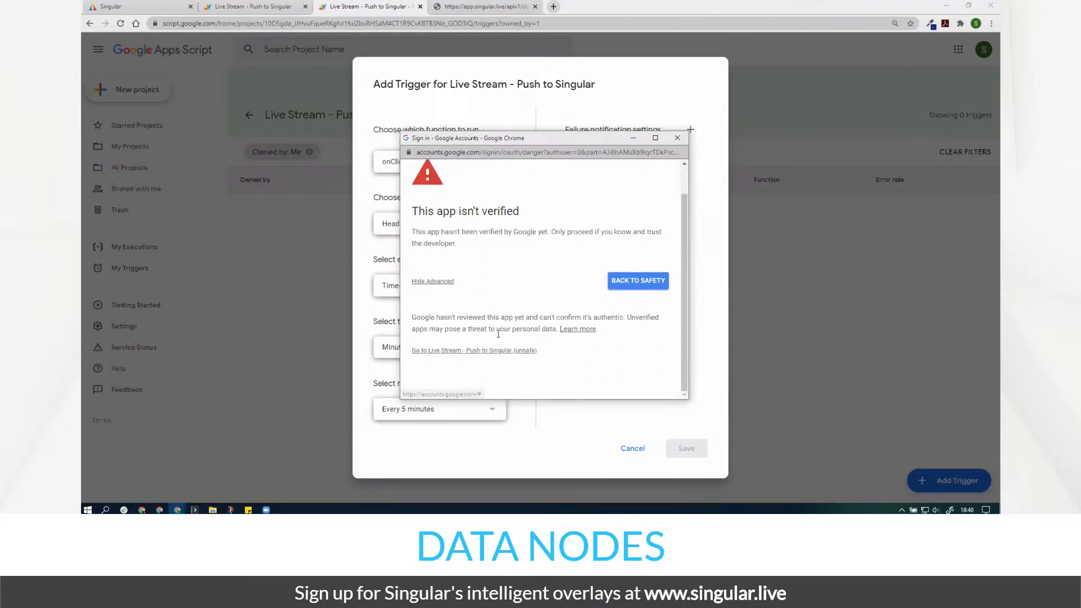
pyautogui.click(466, 350)
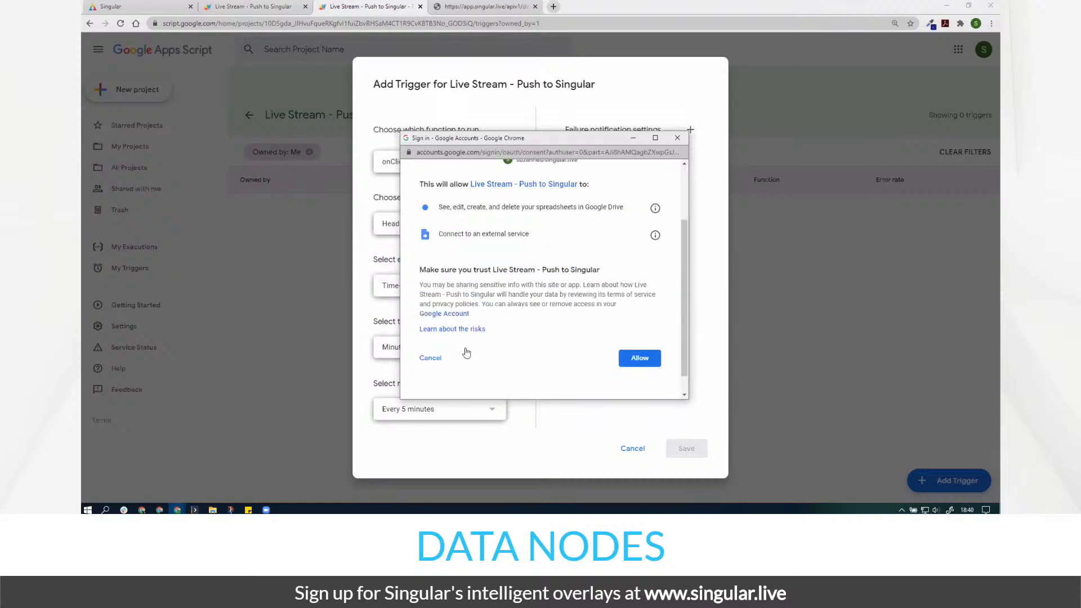
pyautogui.scroll(-1, 466, 352)
pyautogui.click(654, 331)
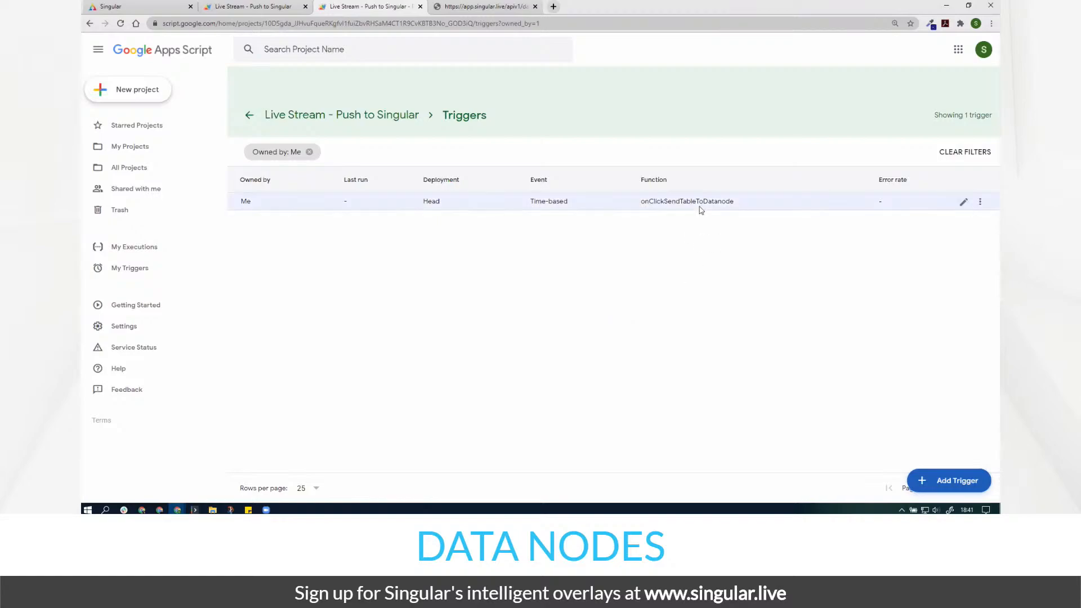
pyautogui.click(981, 204)
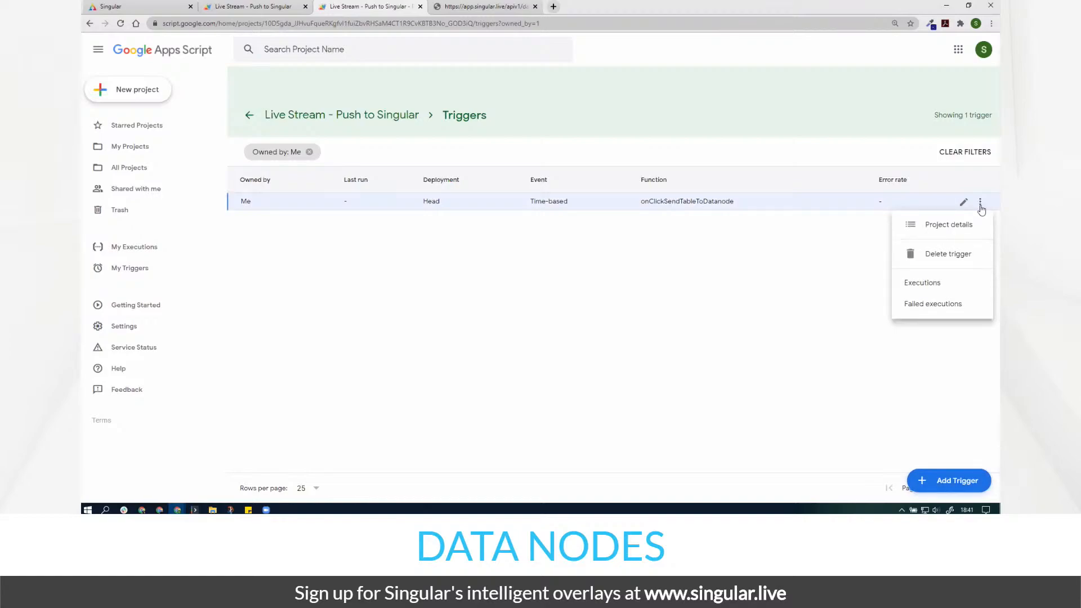
pyautogui.click(965, 207)
# - Open the trigger's Edit Trigger settings and cancel without changing anything
pyautogui.click(964, 204)
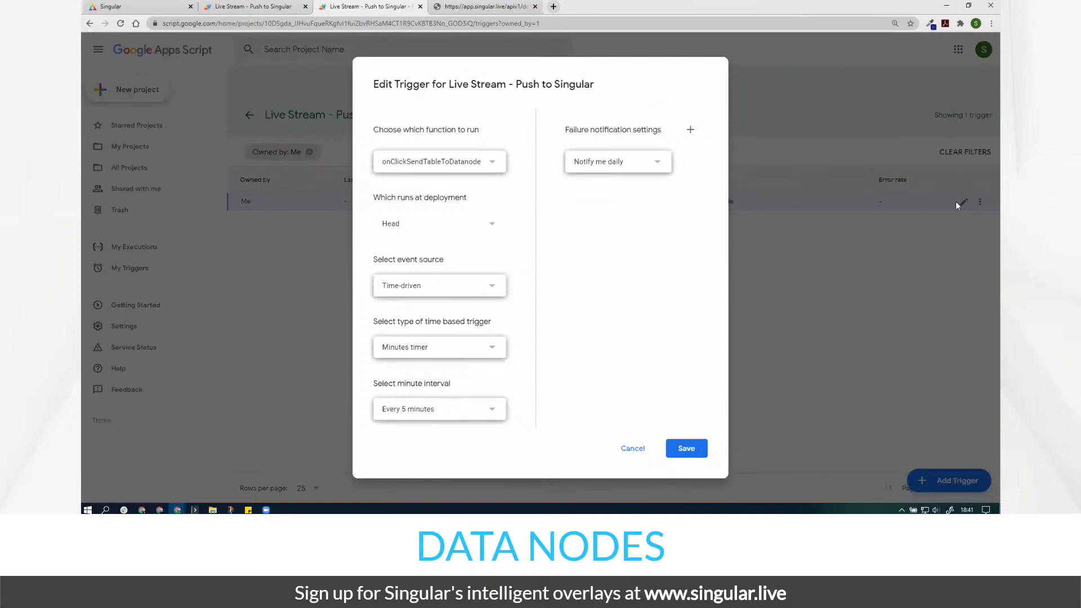
pyautogui.click(625, 449)
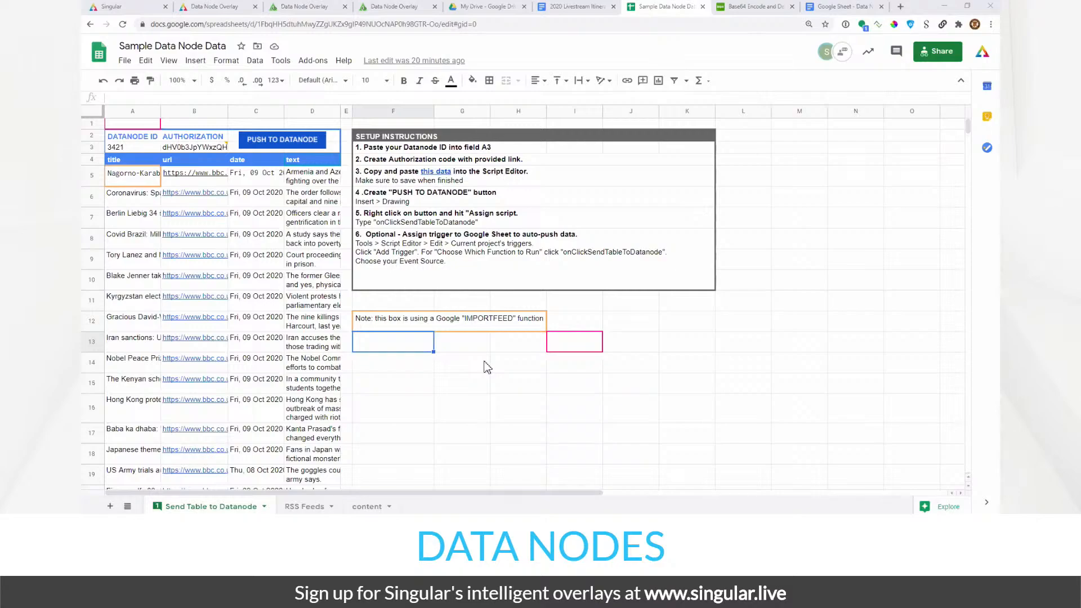
# - In the Data Node Overlay composition, search widgets for 'goog' and add the Google Sheets widget
pyautogui.click(144, 7)
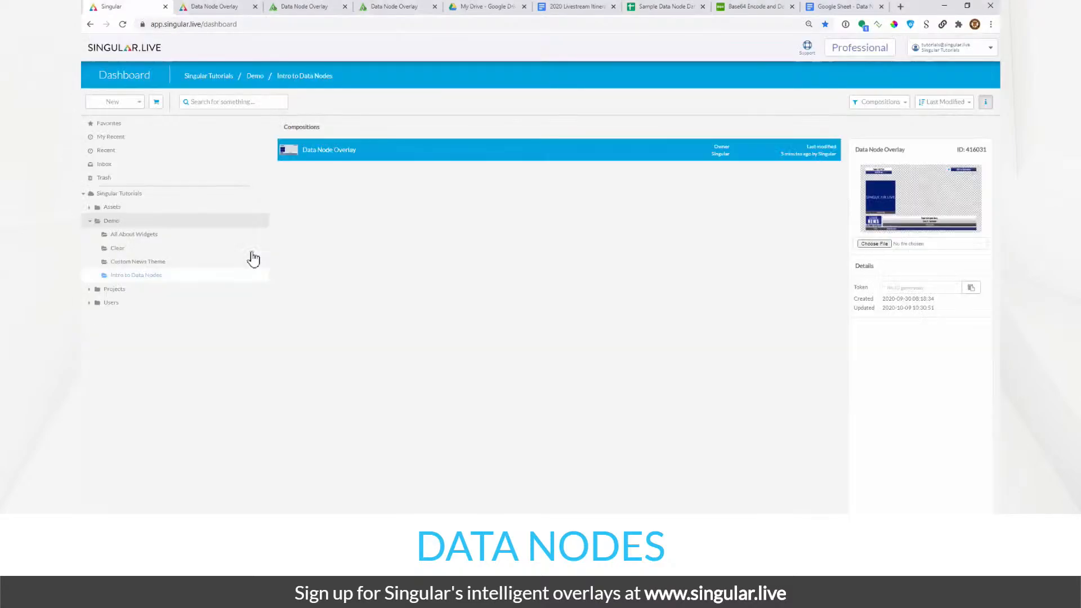
pyautogui.click(217, 8)
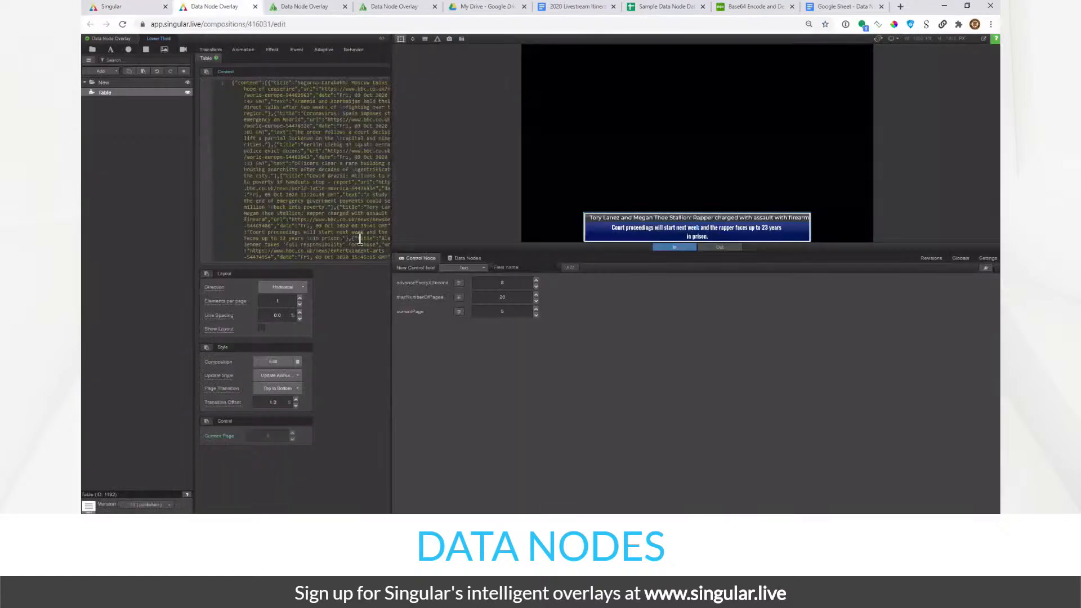
pyautogui.click(102, 71)
pyautogui.click(117, 93)
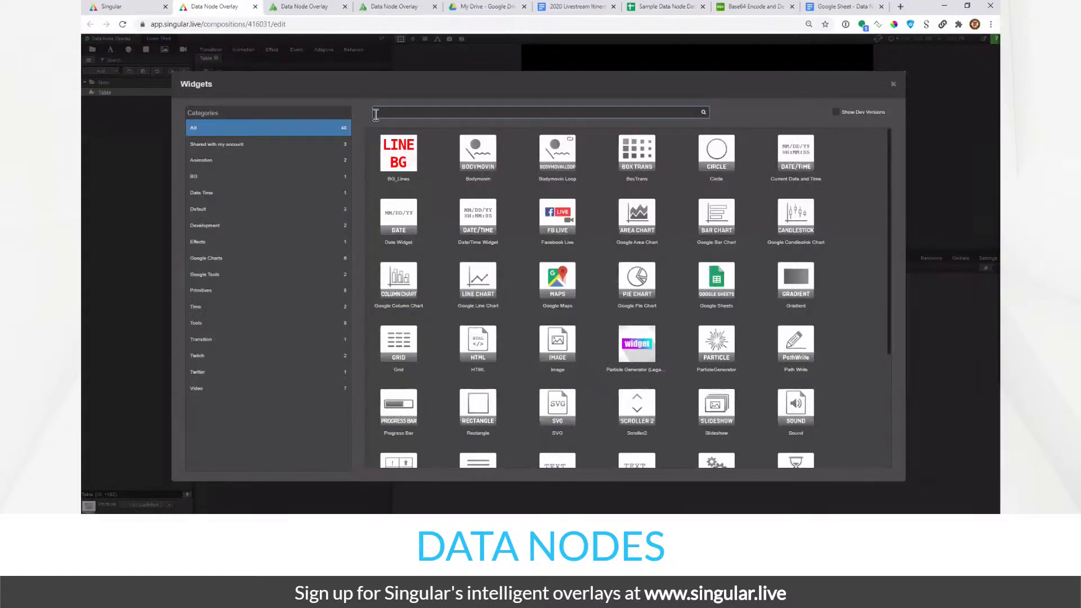
pyautogui.click(376, 113)
pyautogui.write('goog')
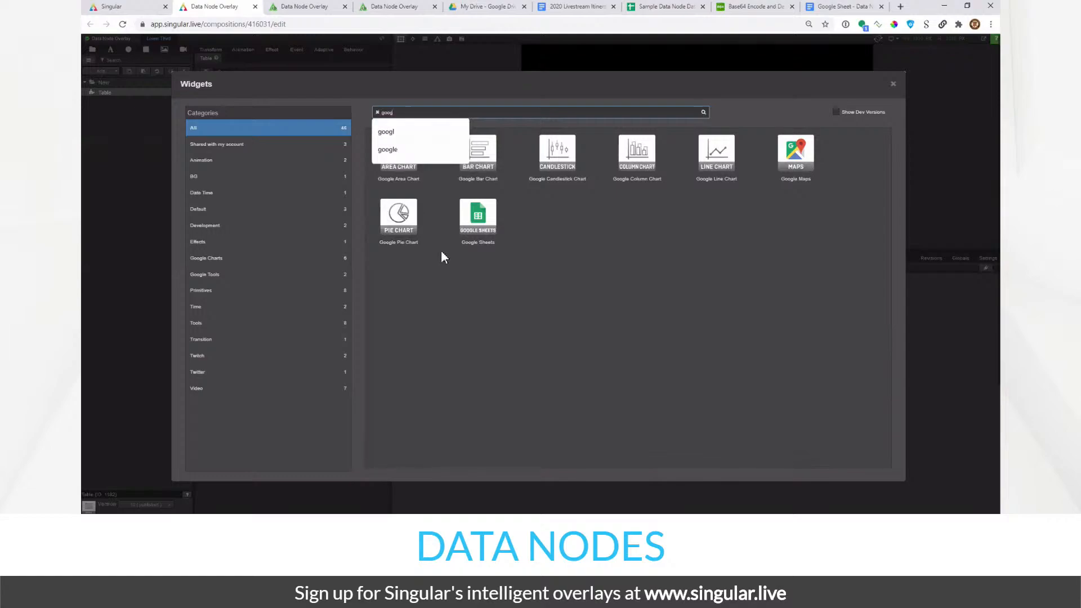
pyautogui.doubleClick(478, 223)
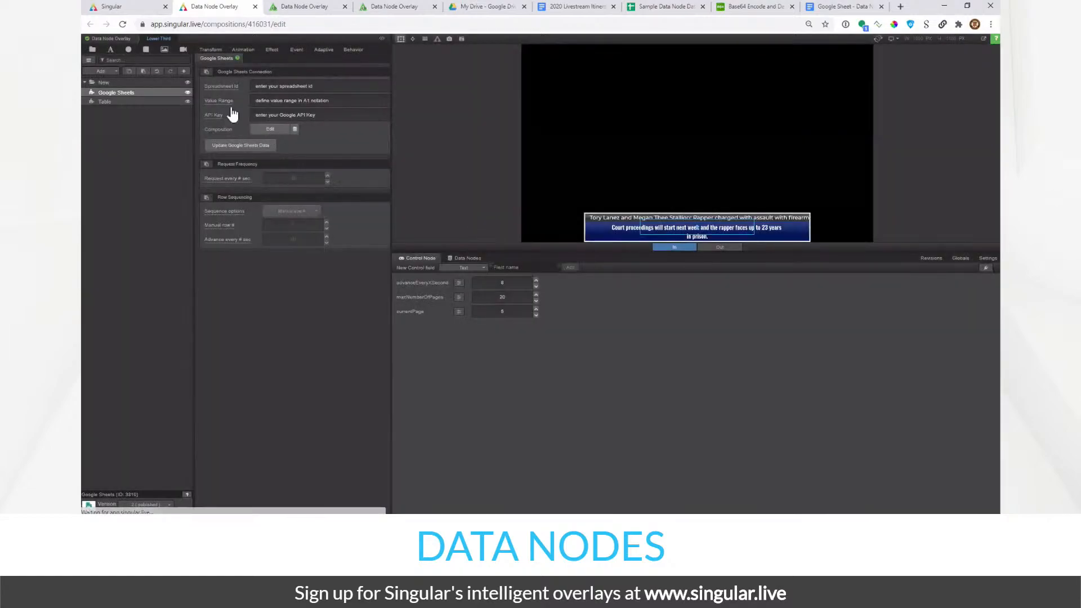
pyautogui.click(276, 85)
pyautogui.click(276, 102)
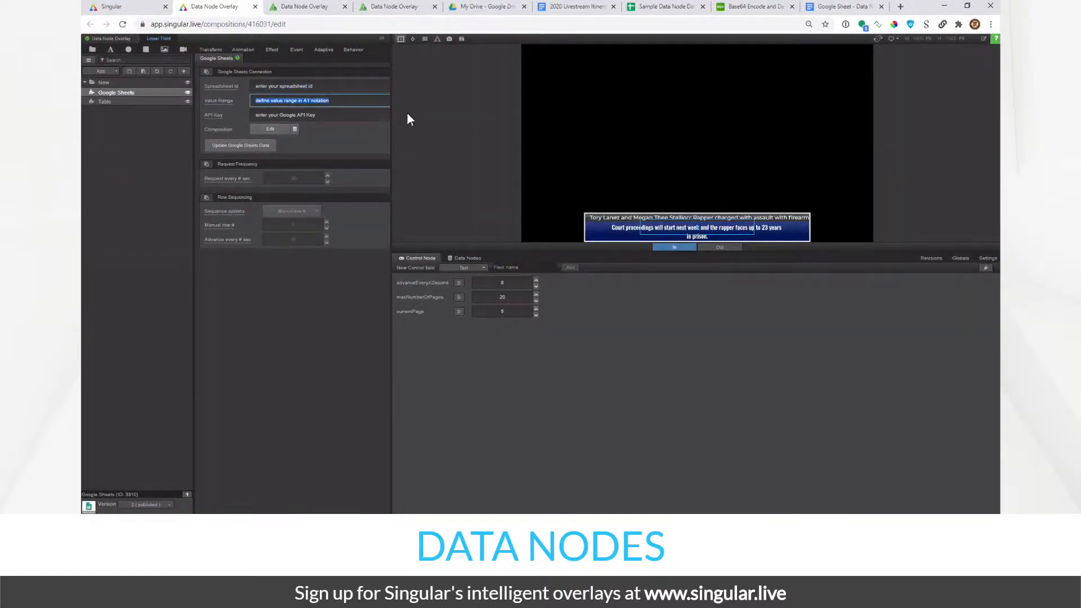
pyautogui.click(294, 86)
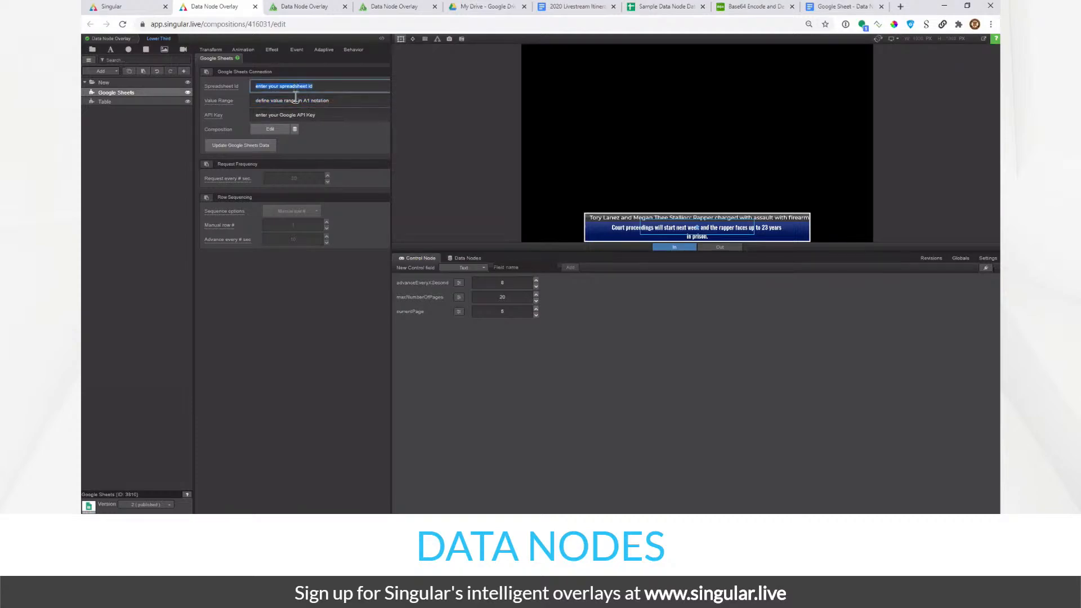
pyautogui.click(296, 100)
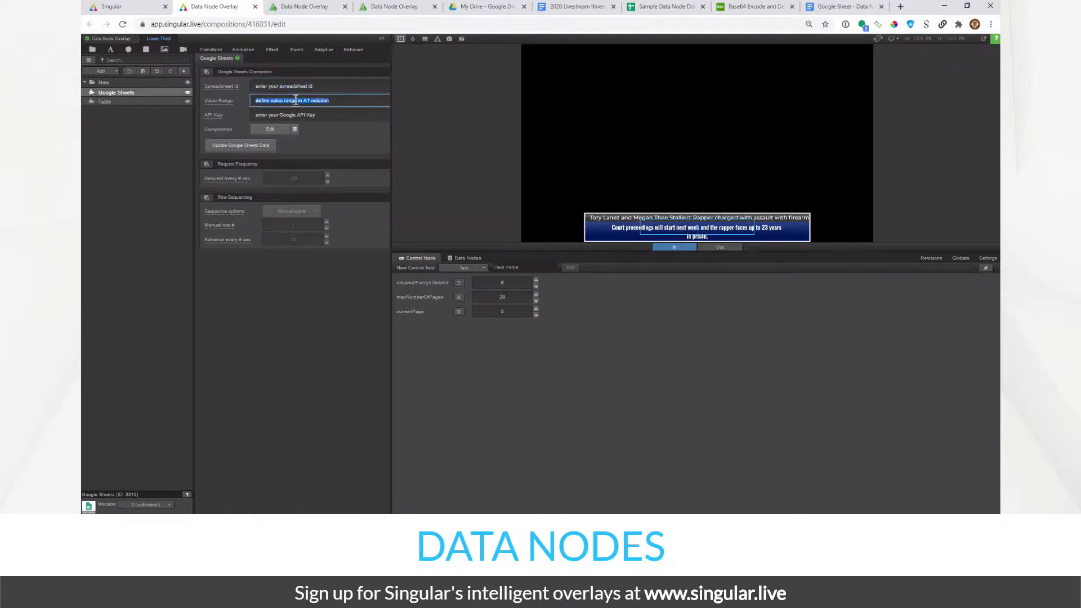
pyautogui.click(309, 115)
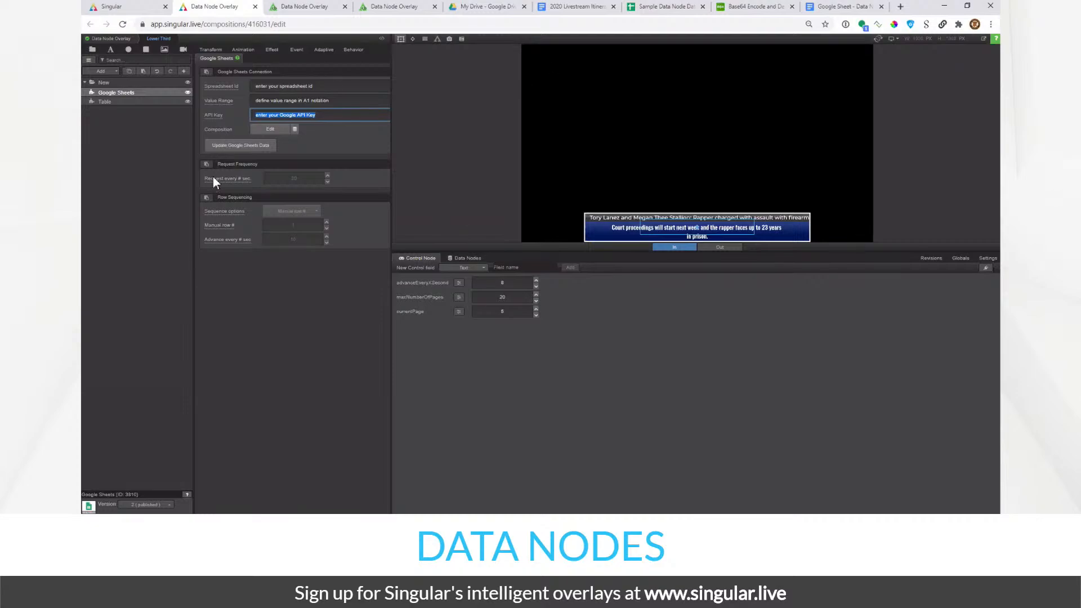
pyautogui.click(173, 248)
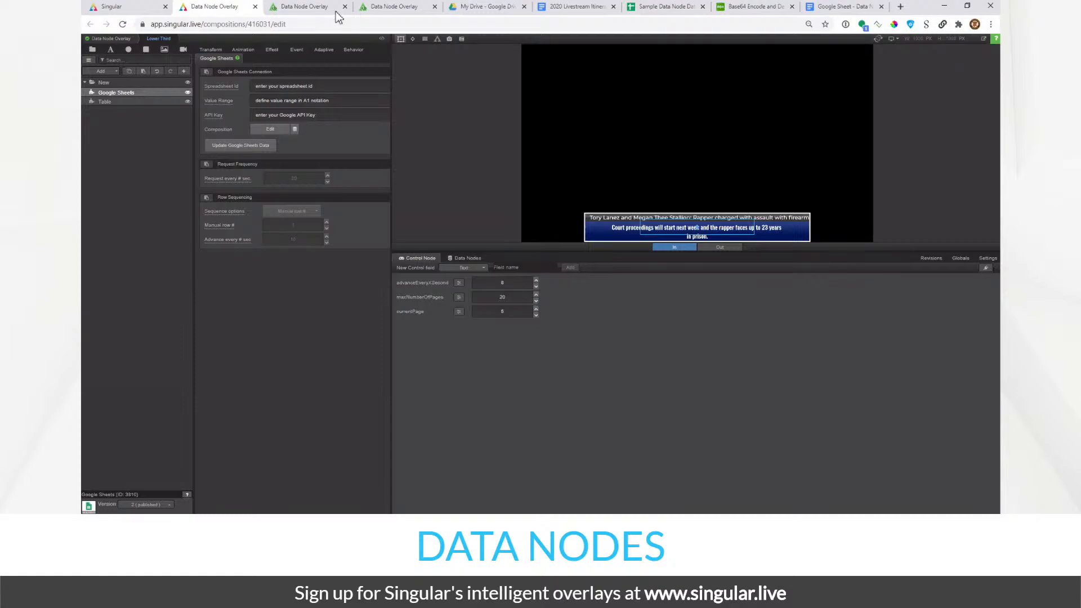
# - In the Sample Data Node Data spreadsheet, check cells A4 and A25, then open the Tools menu
pyautogui.click(669, 10)
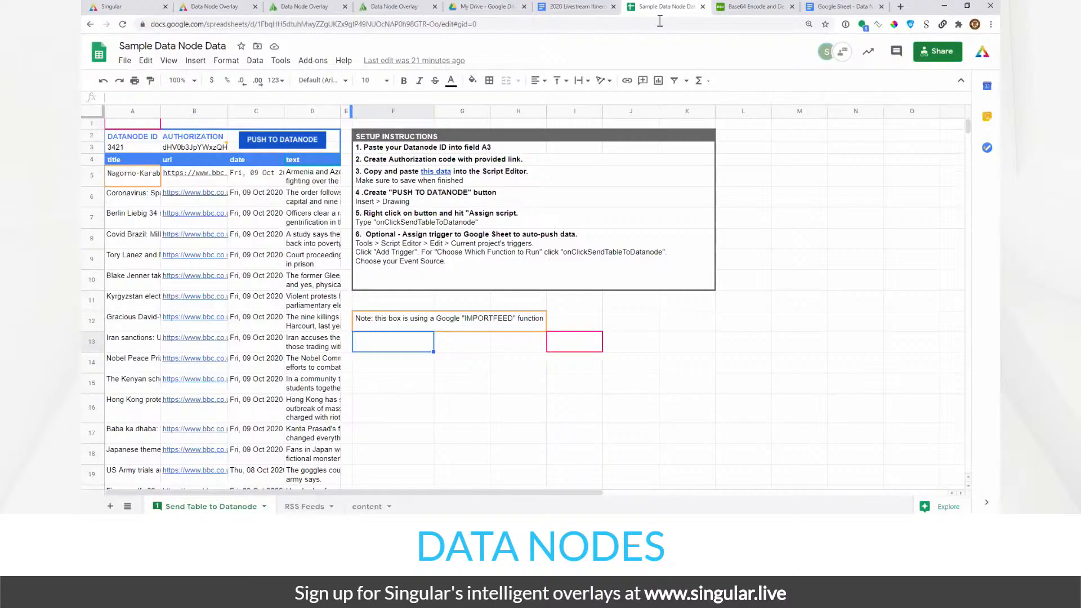
pyautogui.click(420, 385)
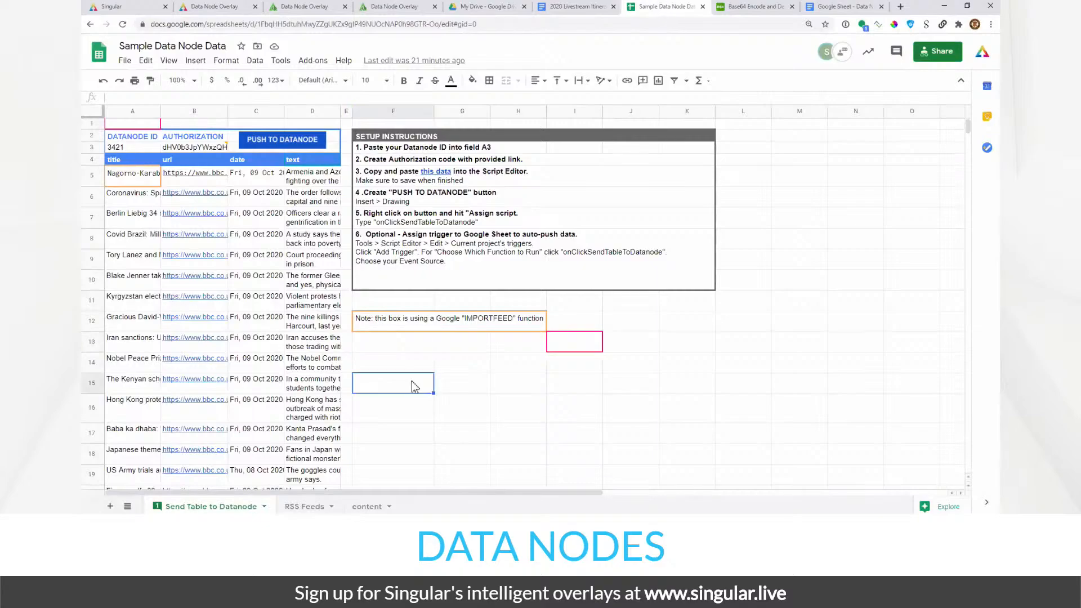
pyautogui.click(140, 162)
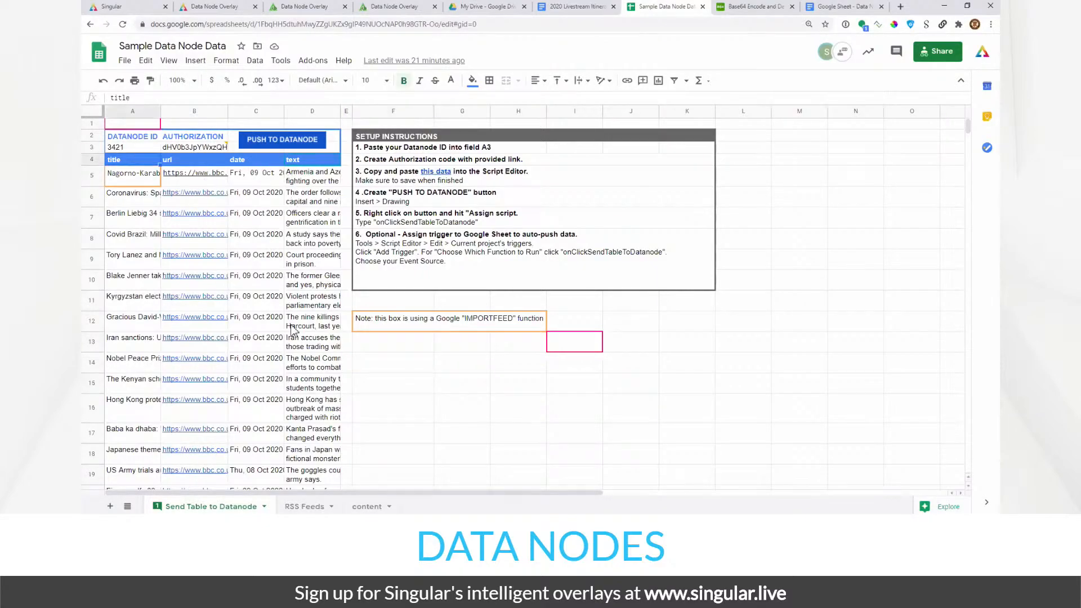
pyautogui.scroll(-5, 292, 330)
pyautogui.click(147, 340)
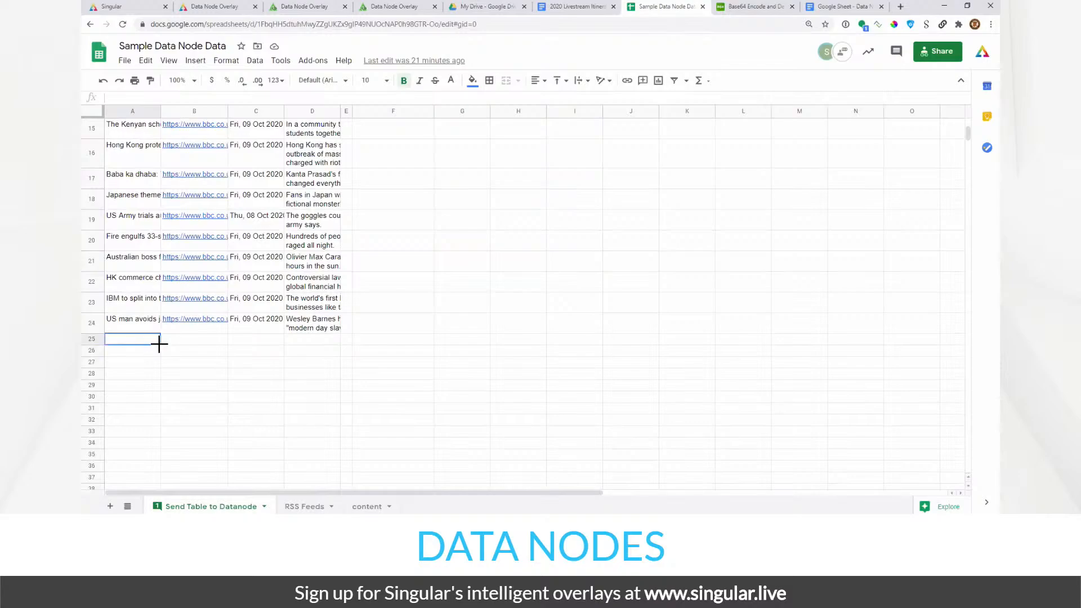
pyautogui.scroll(-3, 168, 342)
pyautogui.scroll(7, 168, 342)
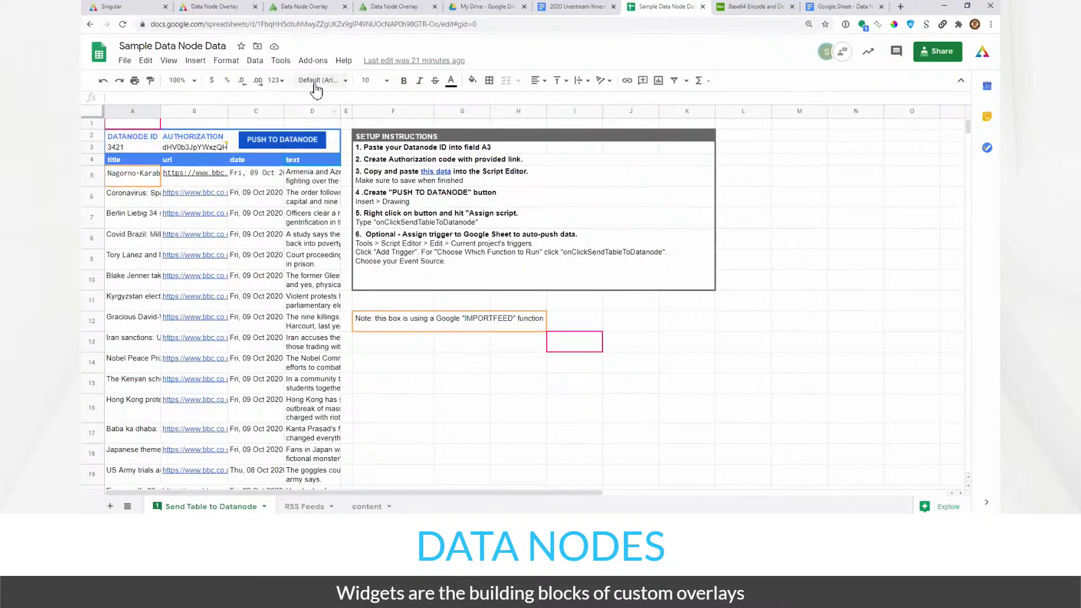
pyautogui.click(280, 62)
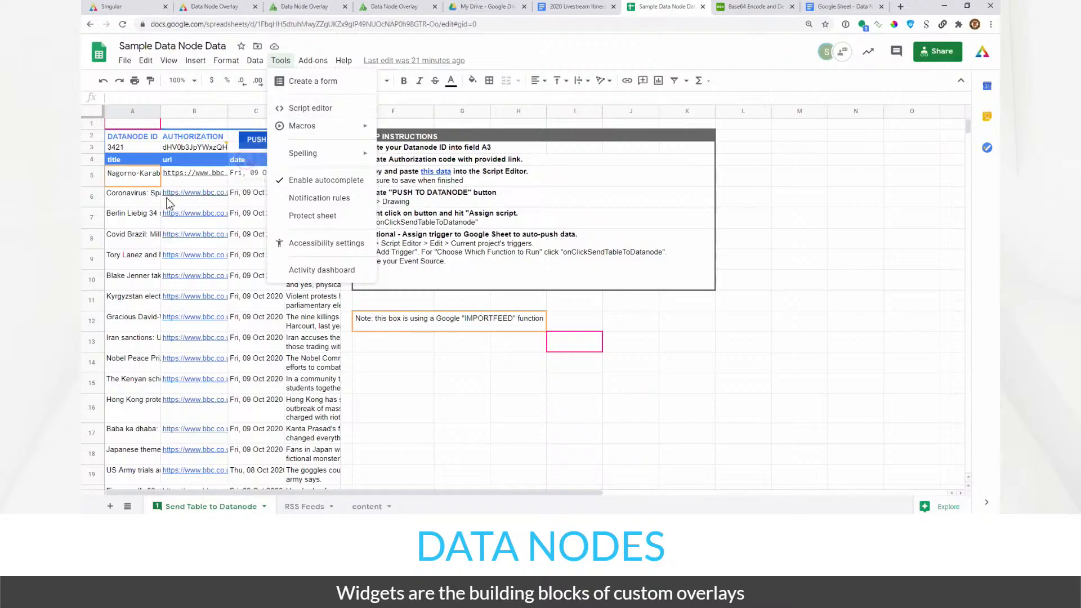
pyautogui.click(192, 197)
pyautogui.click(189, 163)
pyautogui.click(250, 164)
pyautogui.click(210, 164)
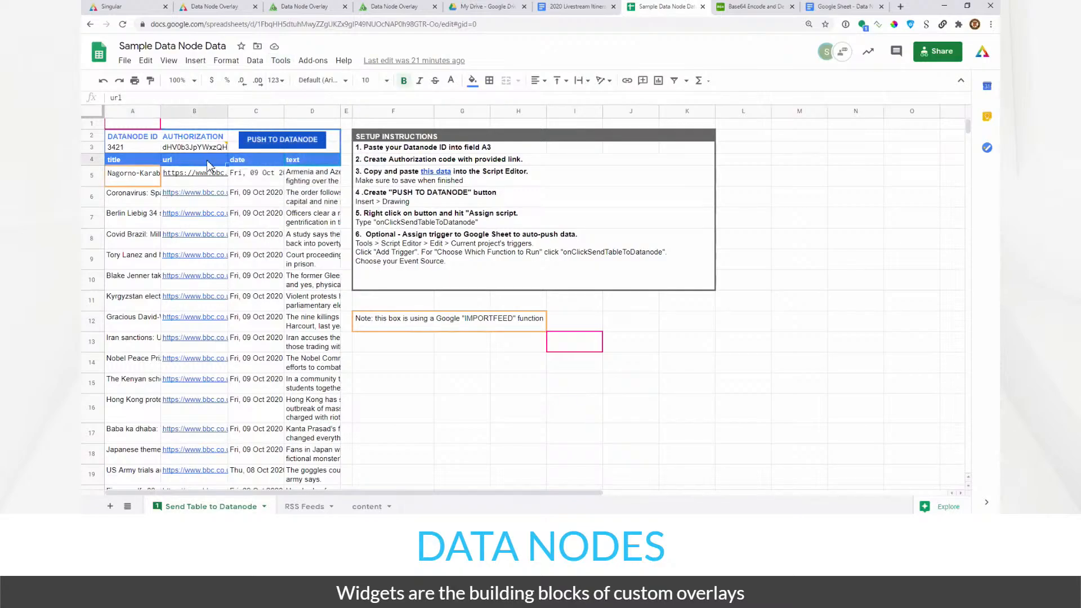
pyautogui.click(252, 166)
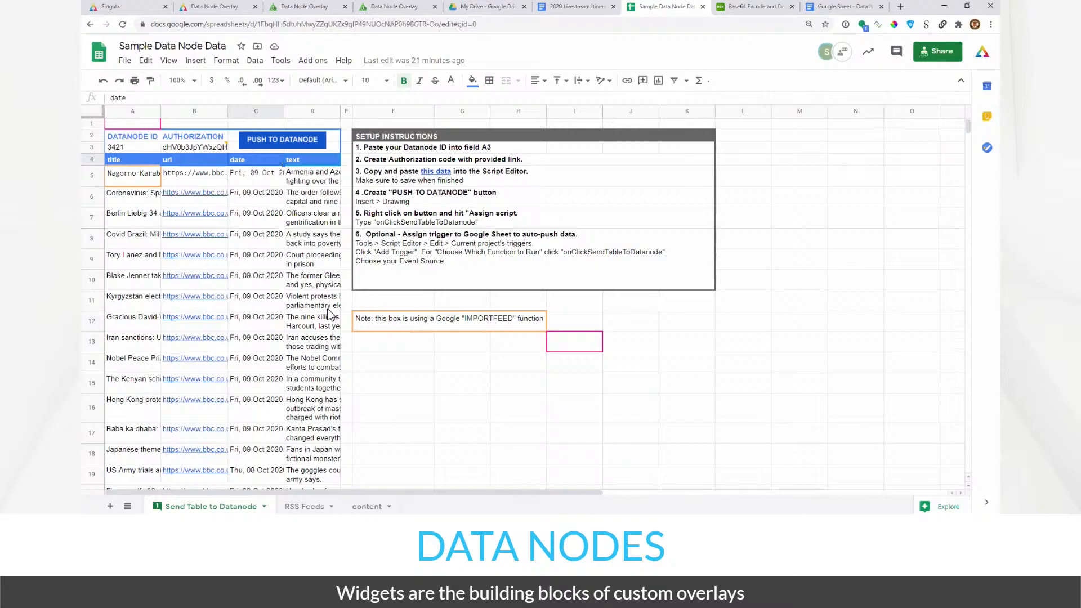
pyautogui.click(460, 360)
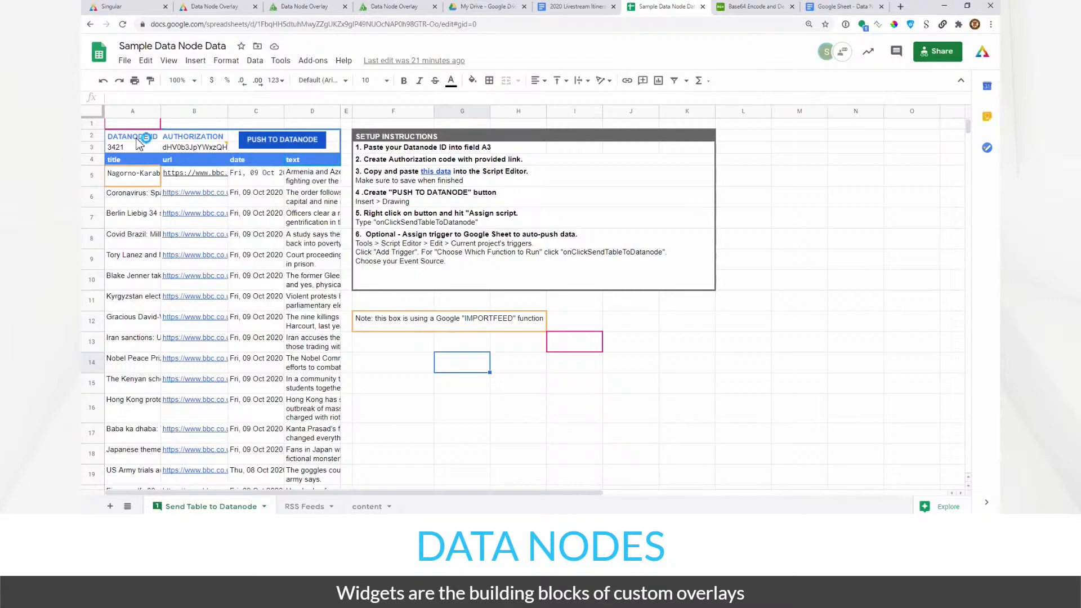
pyautogui.scroll(-3, 280, 320)
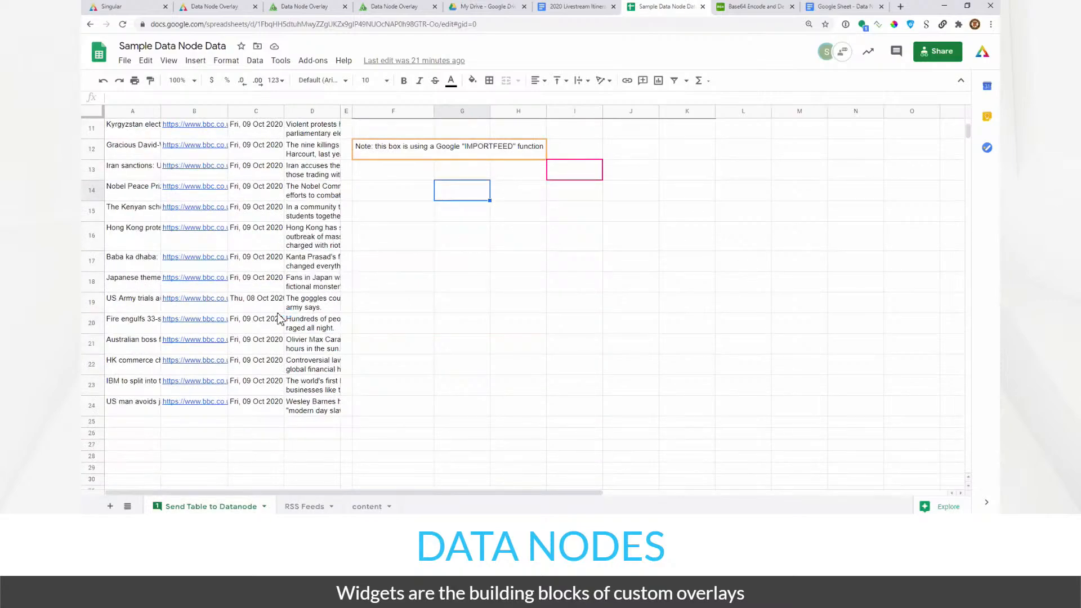
pyautogui.scroll(3, 280, 320)
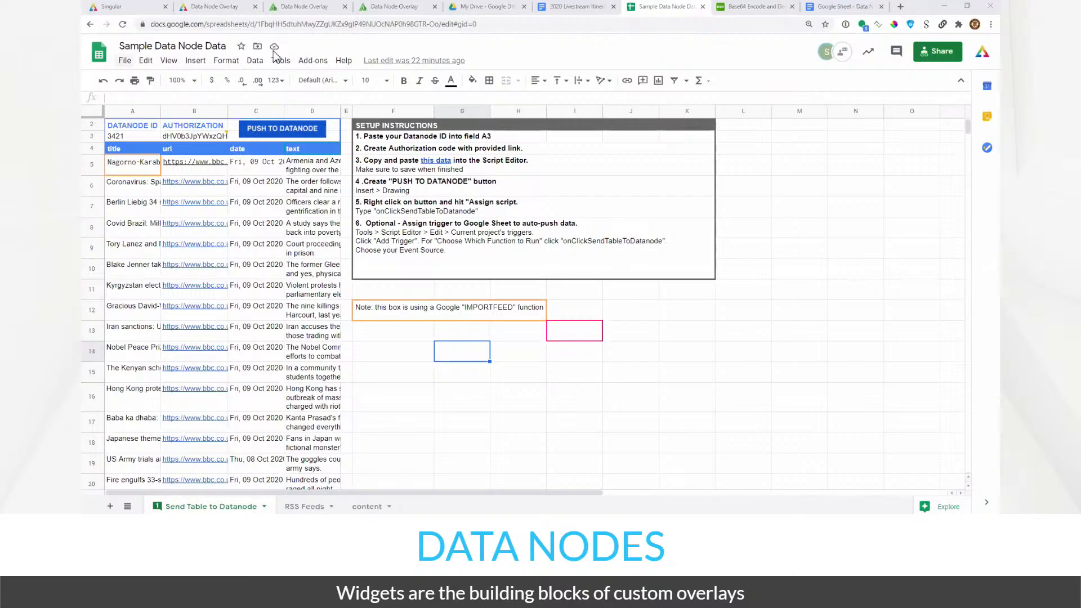
# - Create a new Studio control app from the Data Node Overlay composition
pyautogui.click(212, 7)
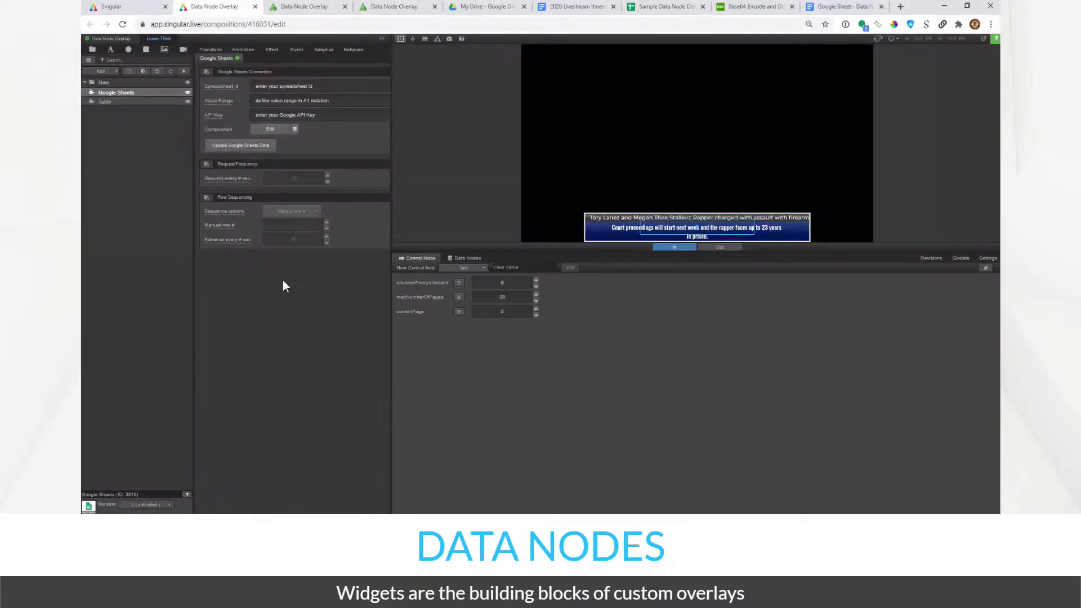
pyautogui.click(140, 10)
pyautogui.rightClick(328, 150)
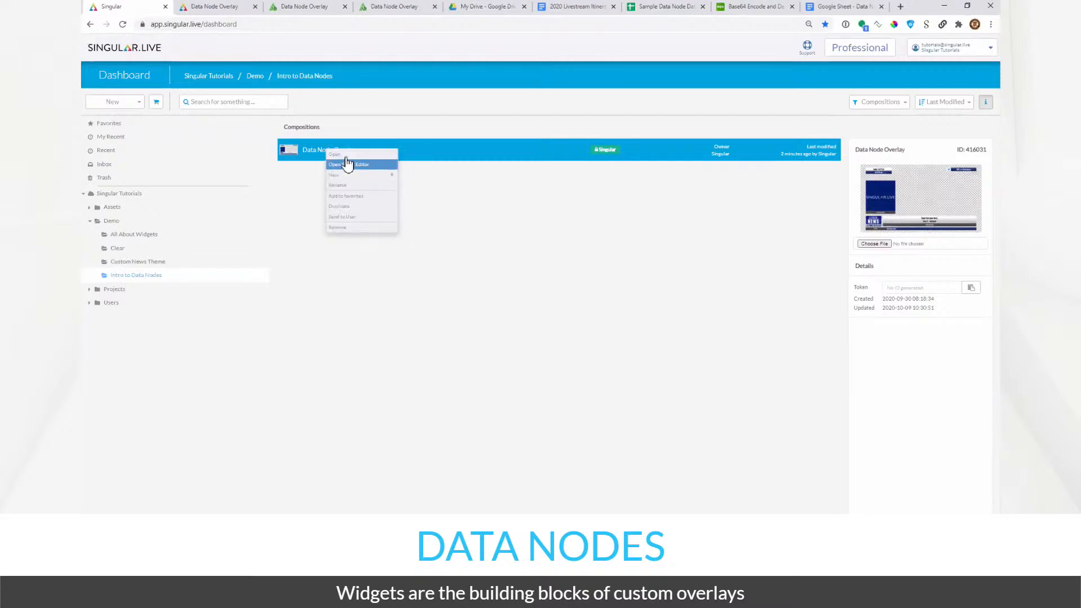
pyautogui.moveTo(352, 180)
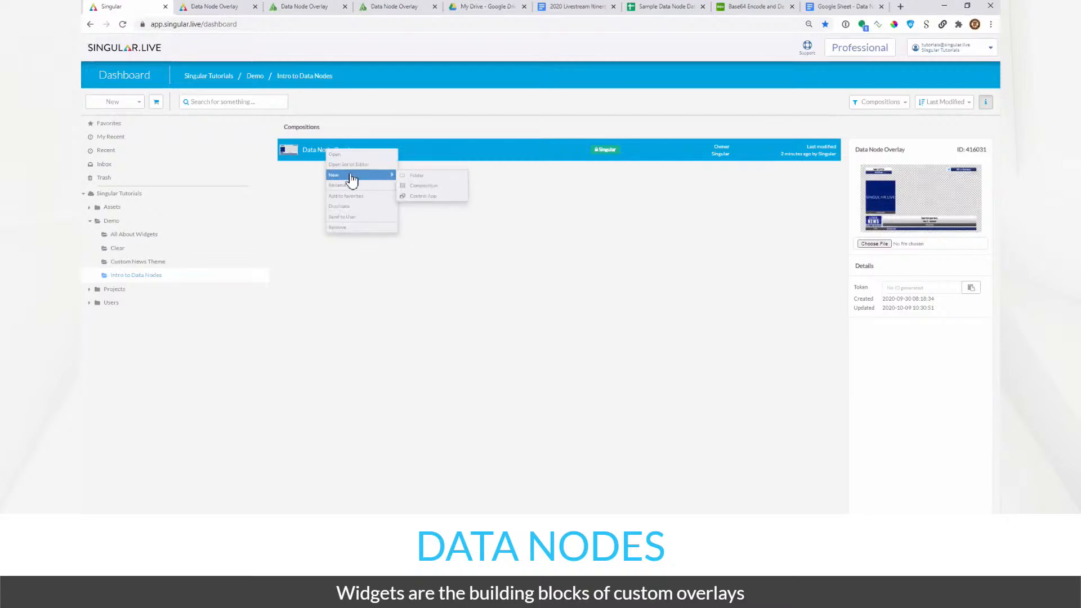
pyautogui.click(425, 197)
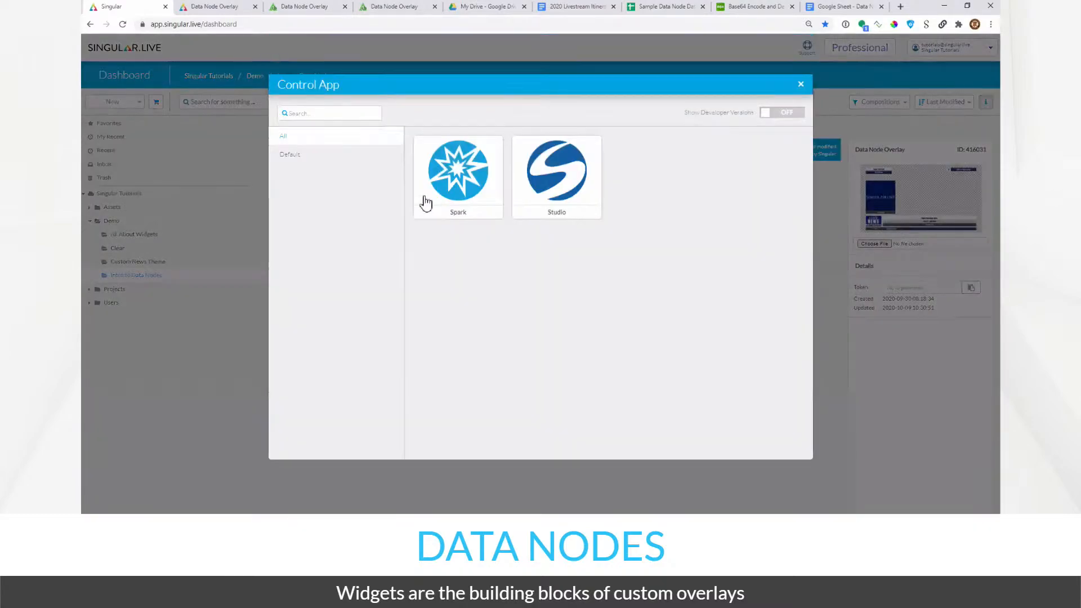
pyautogui.click(551, 214)
pyautogui.click(491, 164)
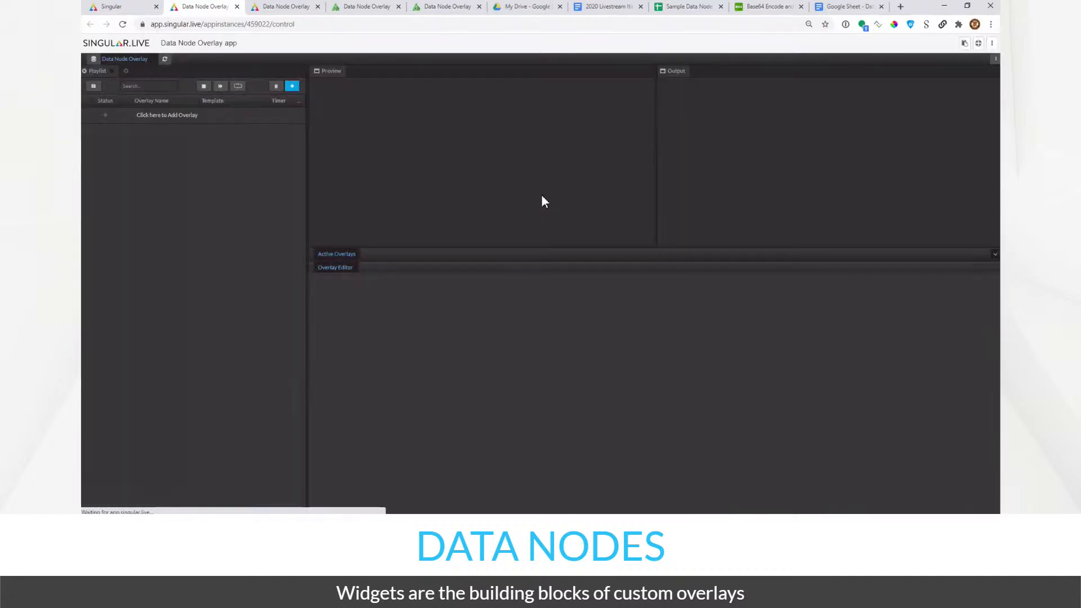
# - Add the Lower Third overlay, play it to output, and copy the output URL
pyautogui.click(293, 86)
pyautogui.click(228, 130)
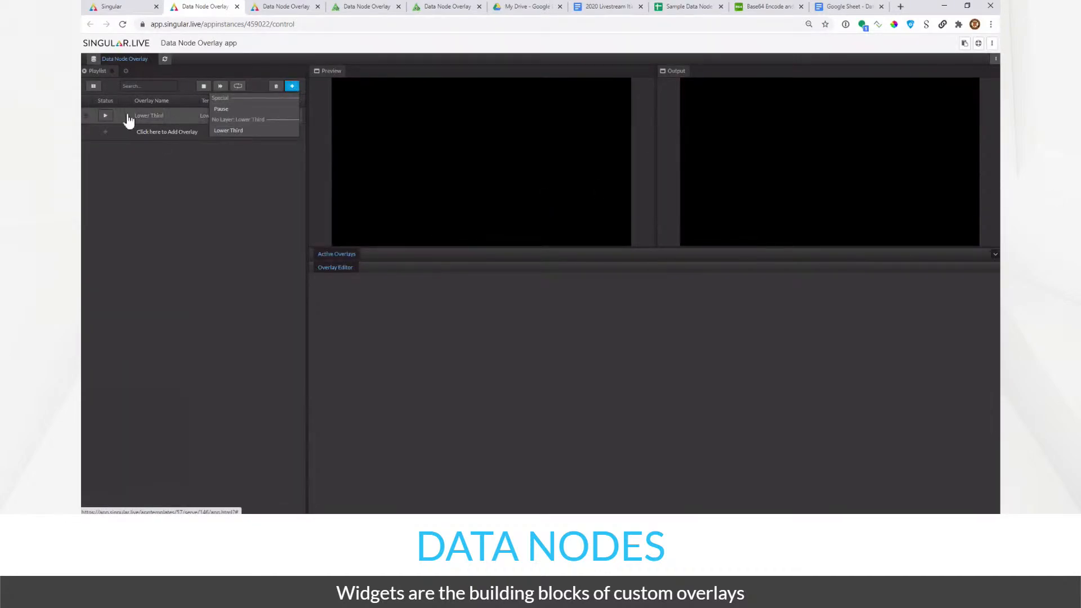
pyautogui.click(105, 116)
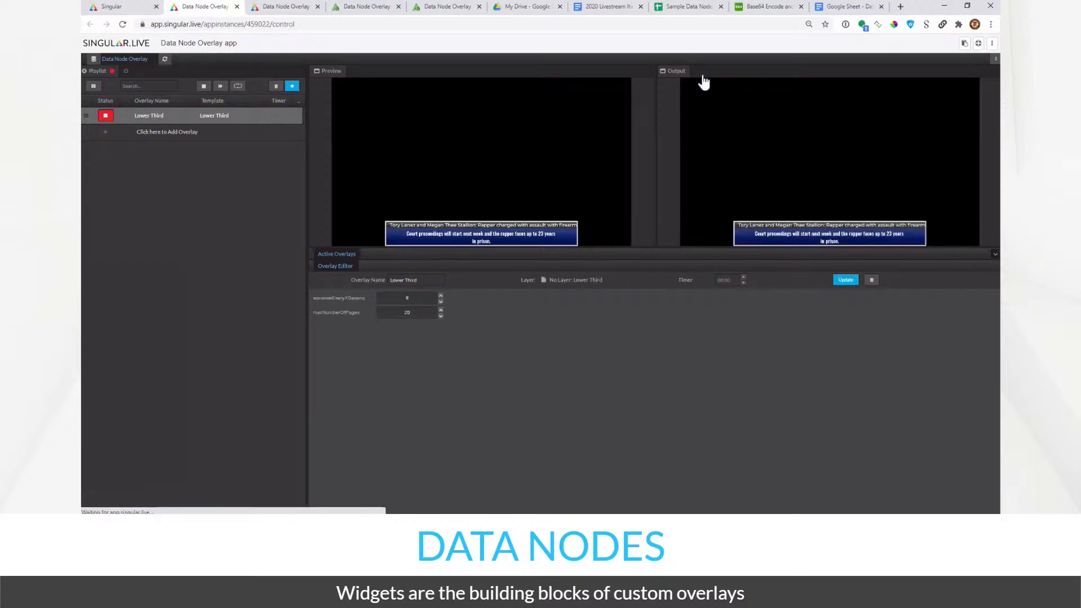
pyautogui.click(963, 45)
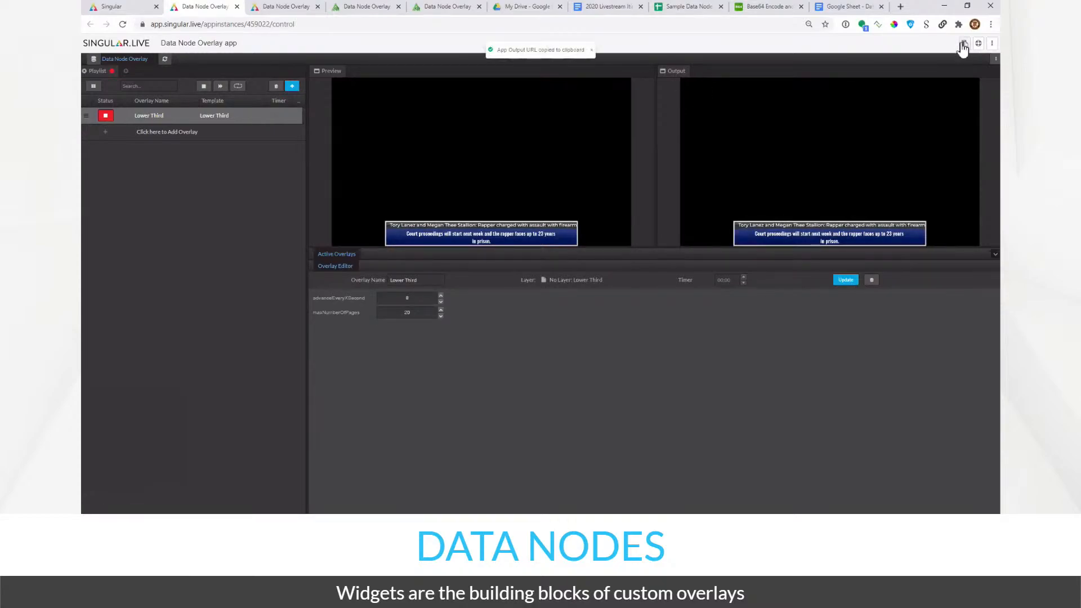
# - Load the copied control app output URL in a new browser tab
pyautogui.hotkey('ctrl', 't')
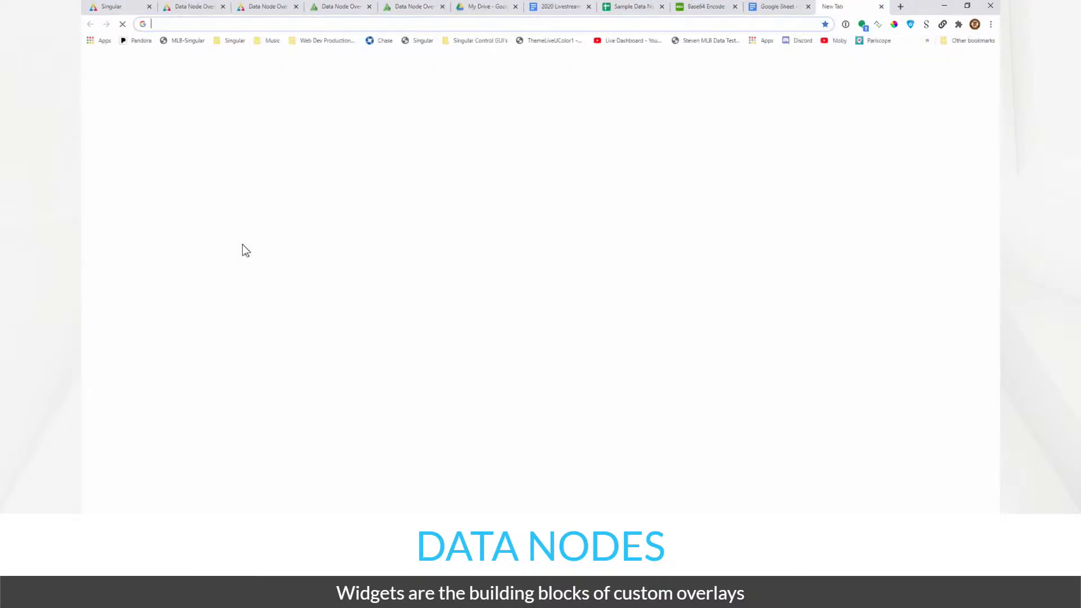
pyautogui.hotkey('ctrl', 'v')
pyautogui.press('Return')
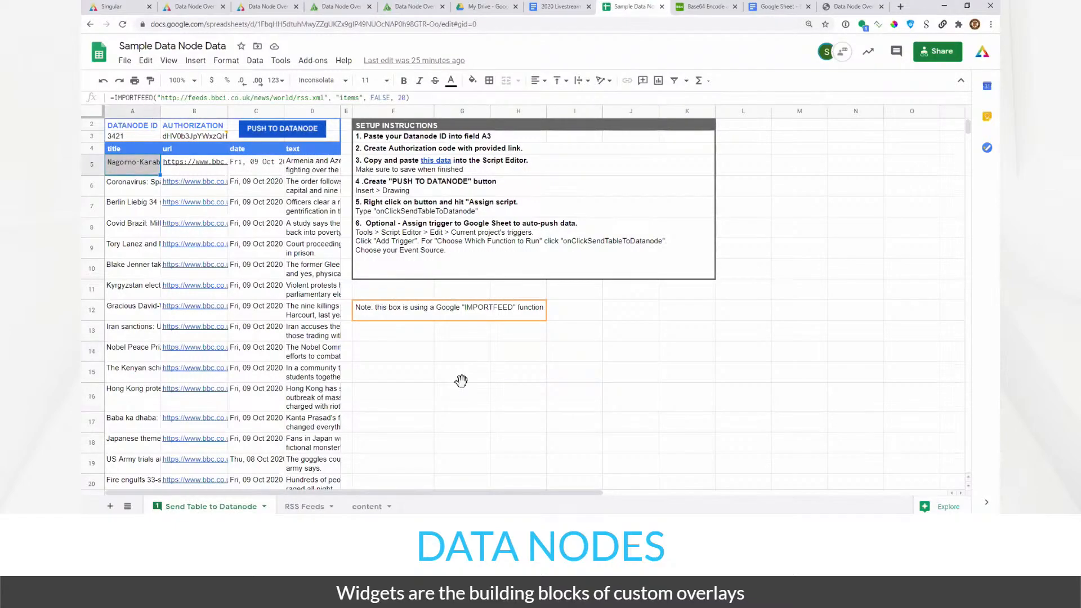
# - Enter and clear a test =IMPORT formula in G15, then inspect A5's IMPORTFEED feed URL
pyautogui.click(461, 380)
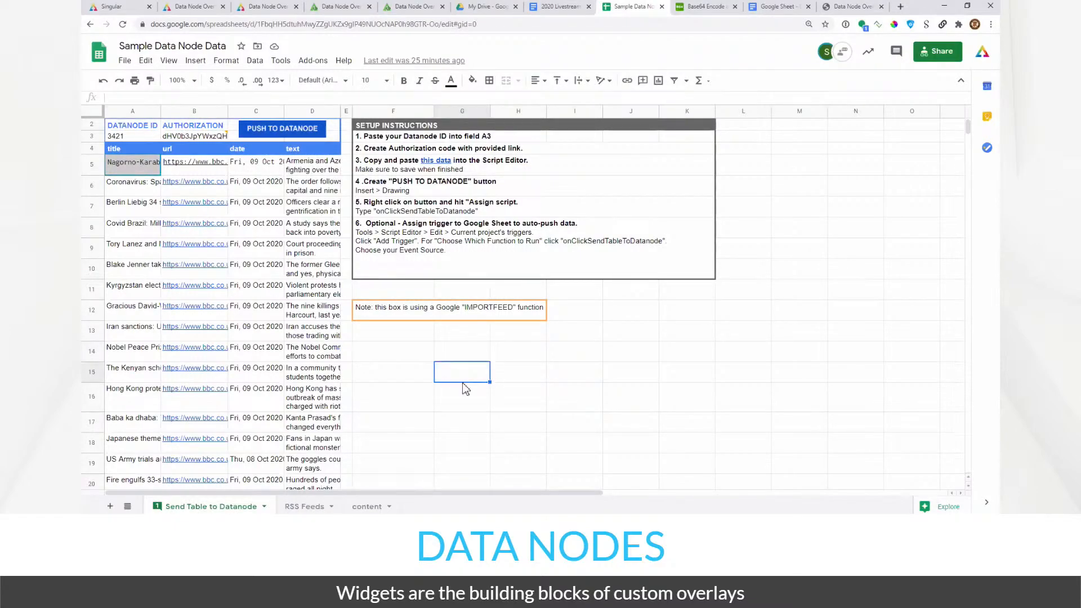
pyautogui.write('=')
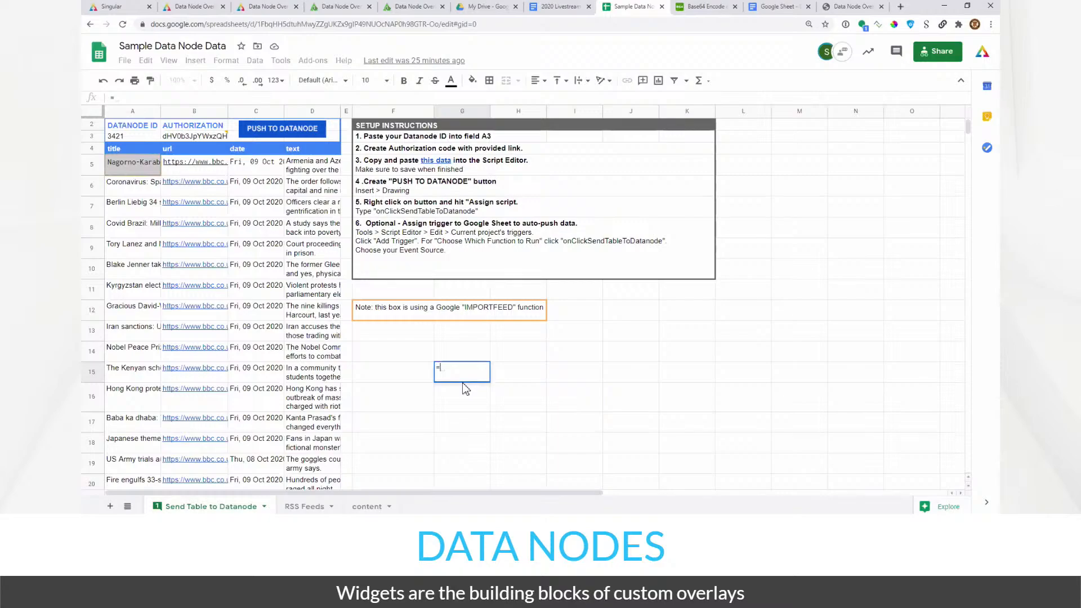
pyautogui.write('IMP')
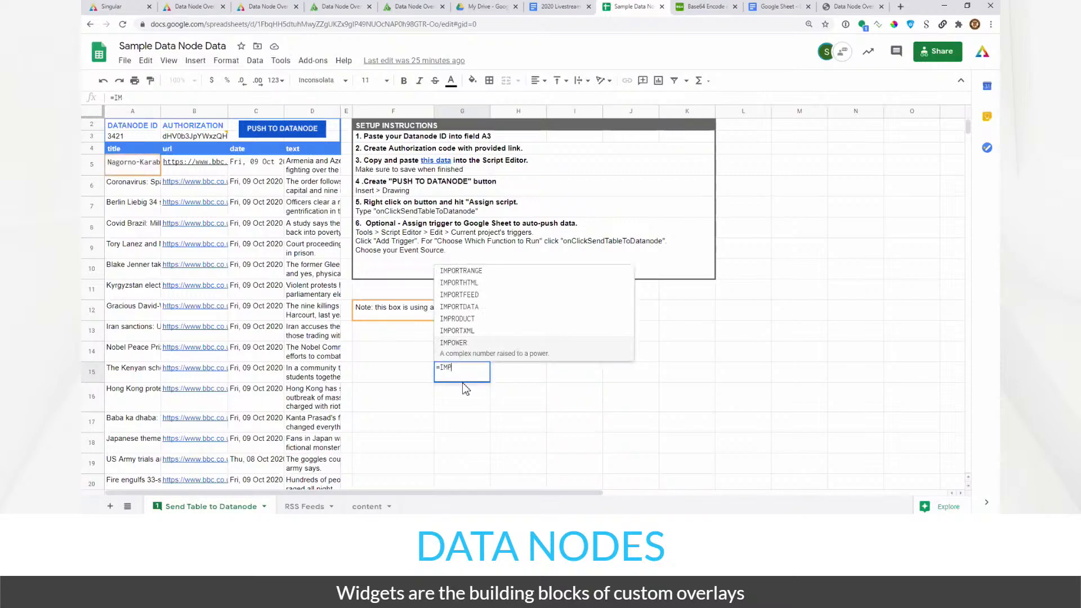
pyautogui.write('ORT')
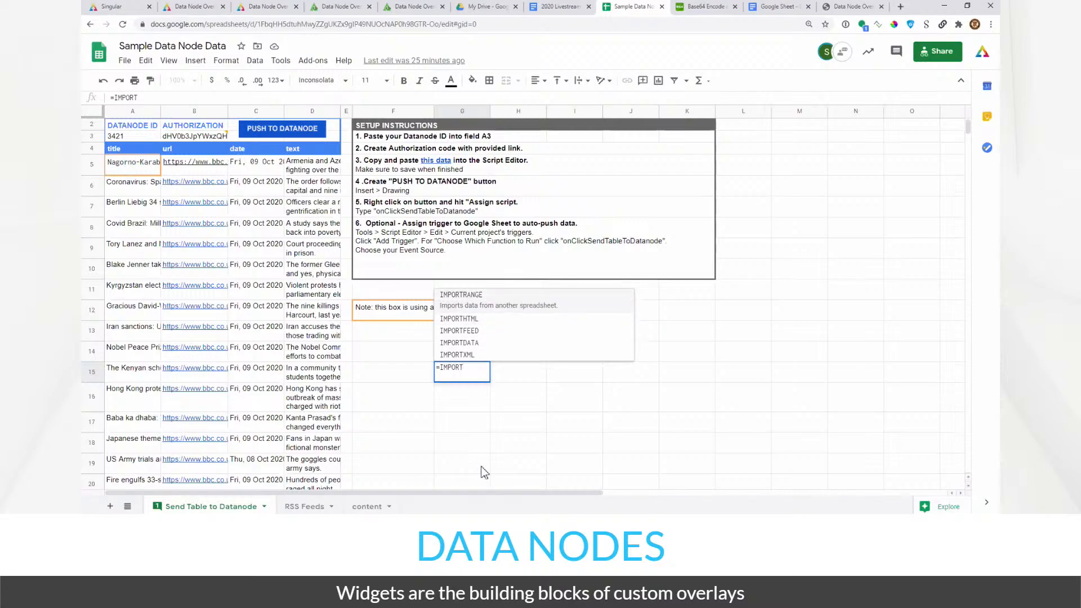
pyautogui.press('Return')
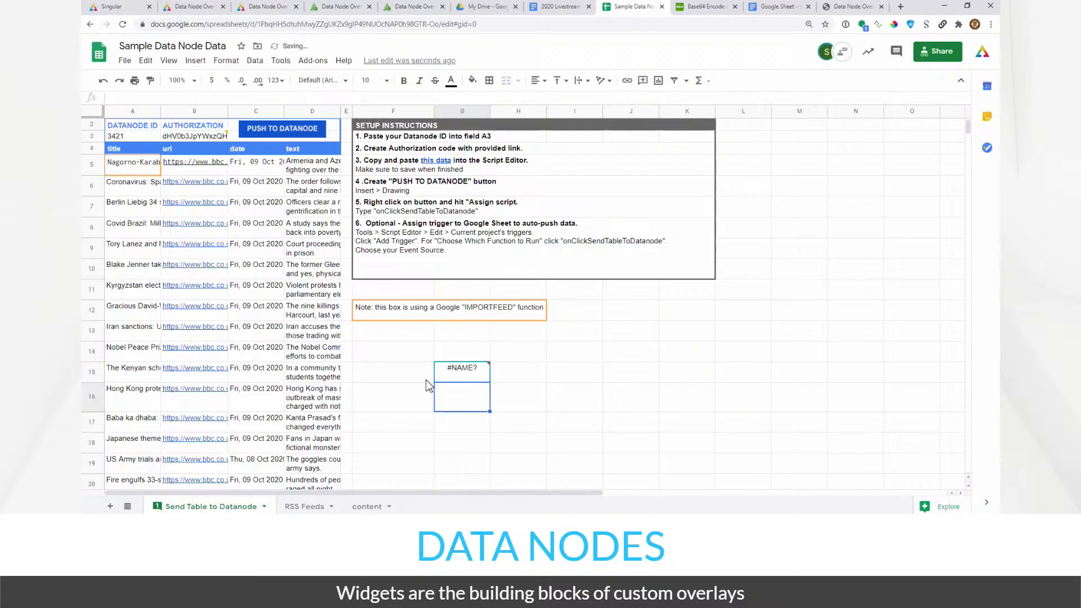
pyautogui.press('Up')
pyautogui.press('Delete')
pyautogui.click(129, 171)
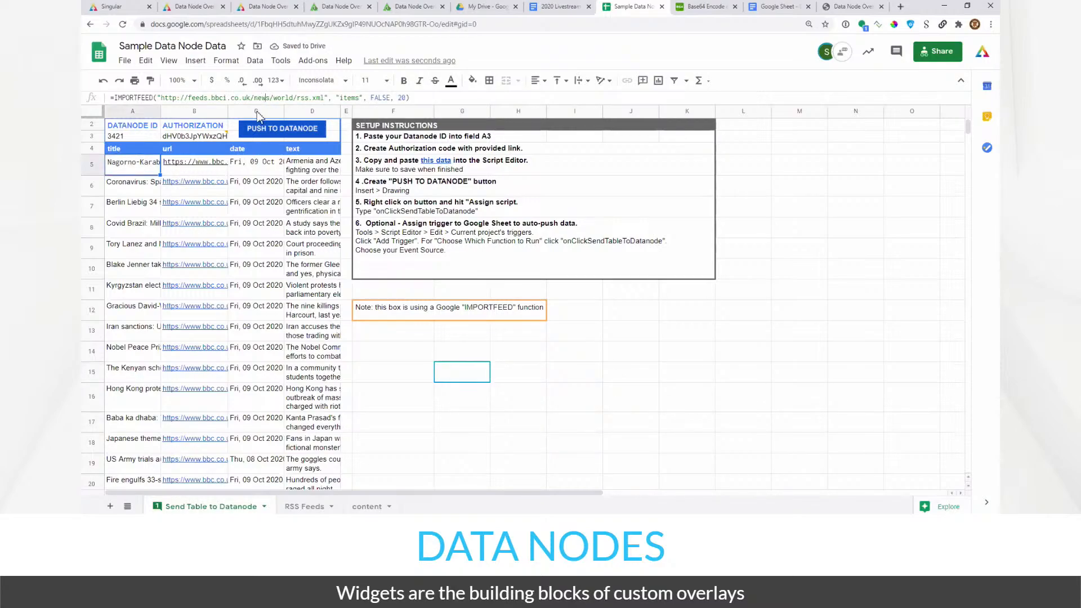
pyautogui.doubleClick(262, 97)
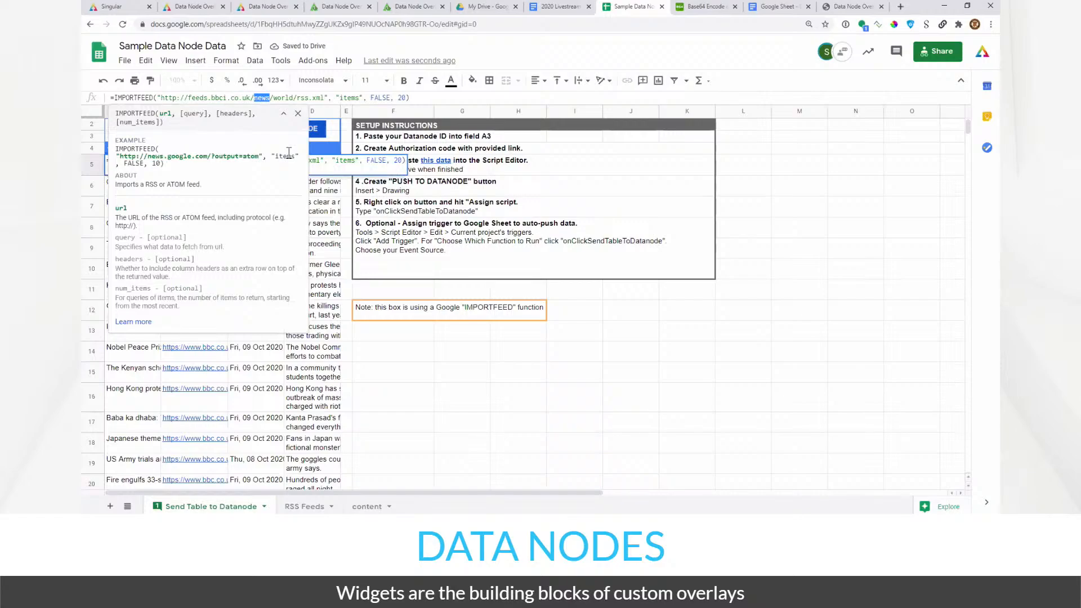